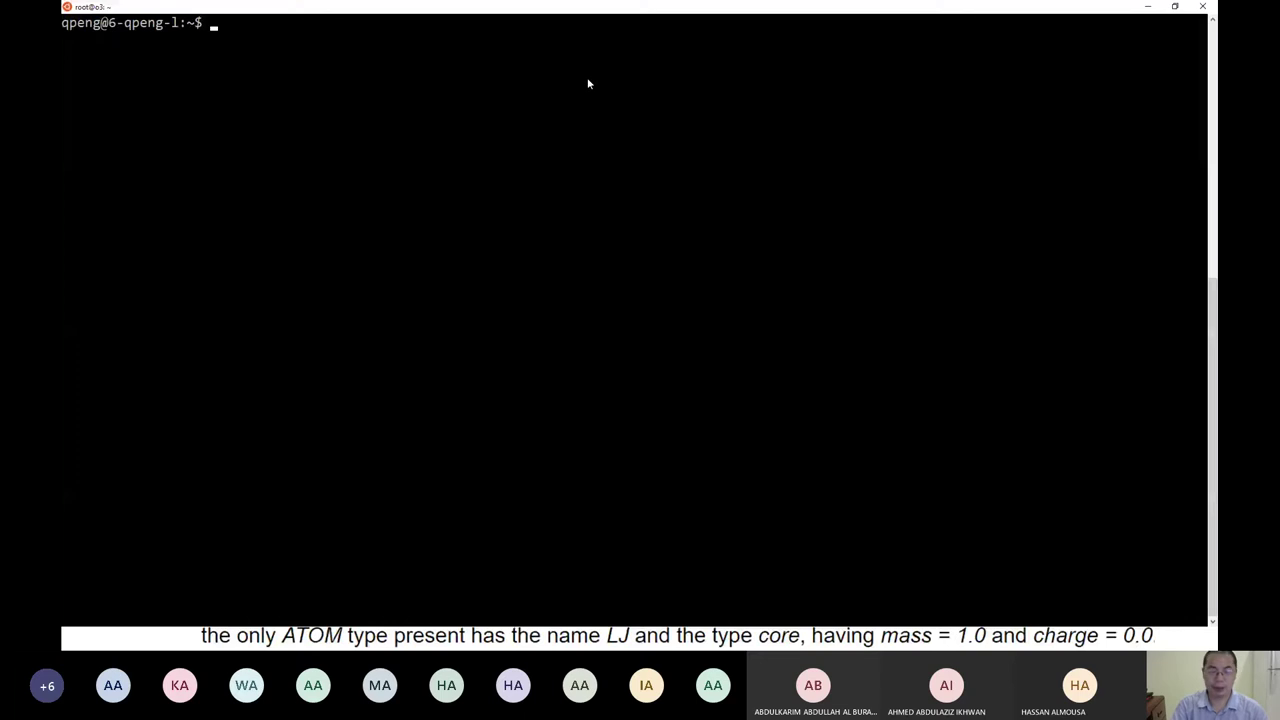
- Arrange the terminal side by side with the PowerPoint presentation showing the FIELD slide, and return to the terminal
key(super+Left)
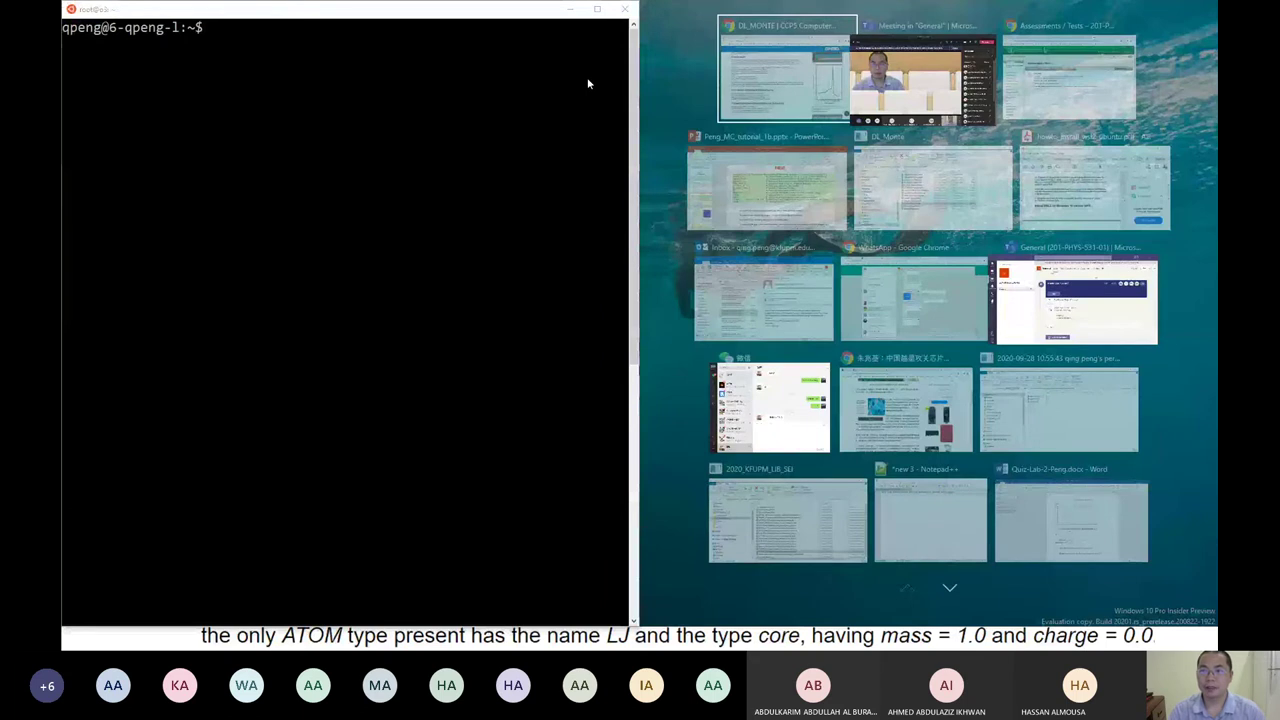
click(818, 201)
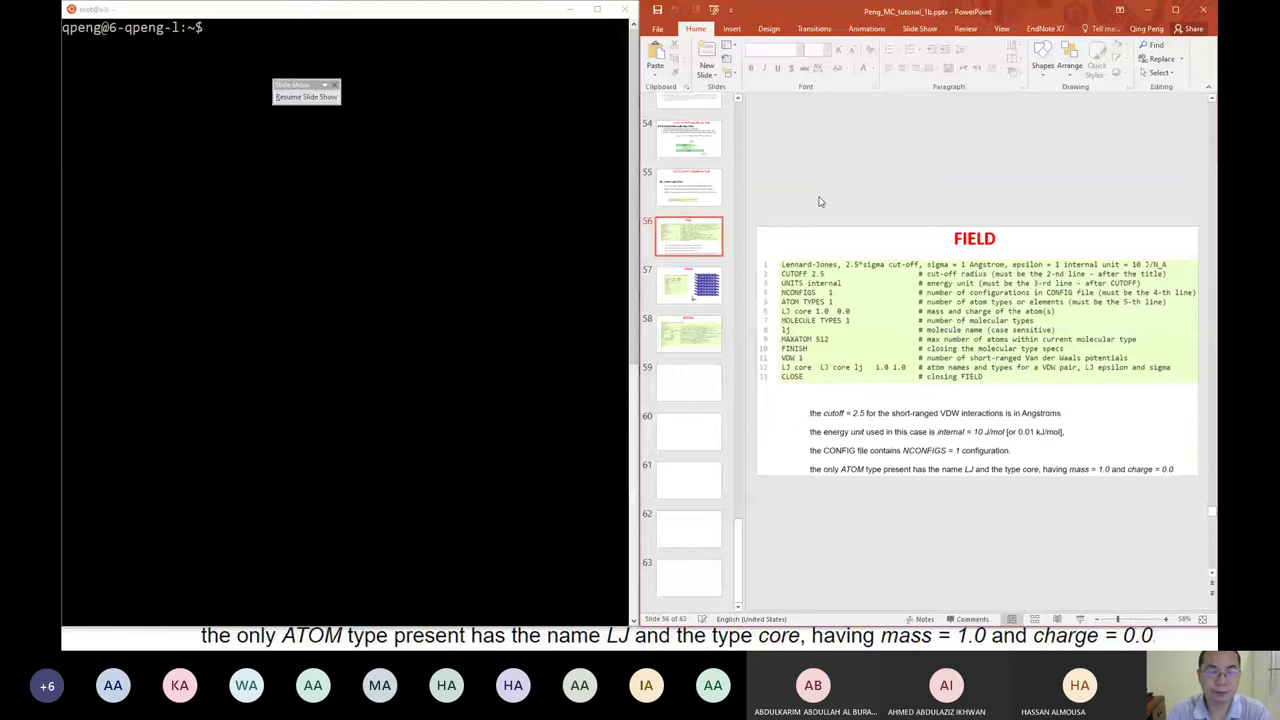
click(485, 296)
- Try to change into the prog directory inside the p directory
text(c)
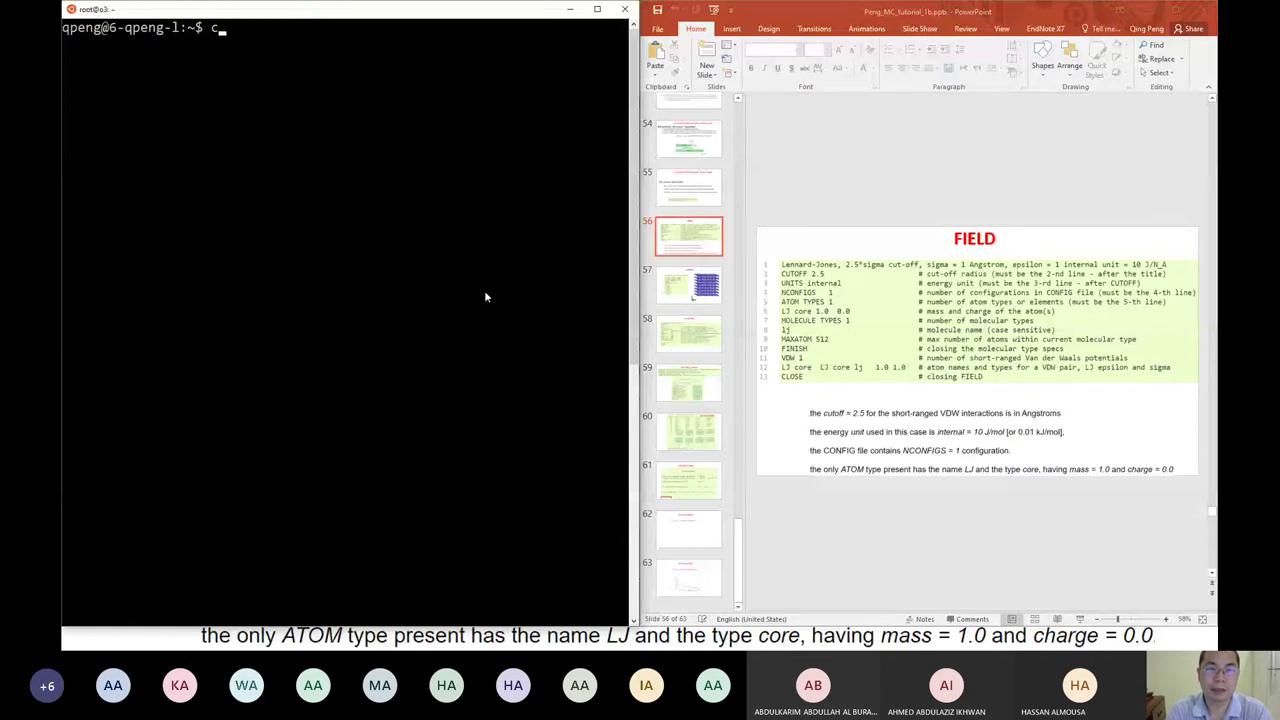
text(d p)
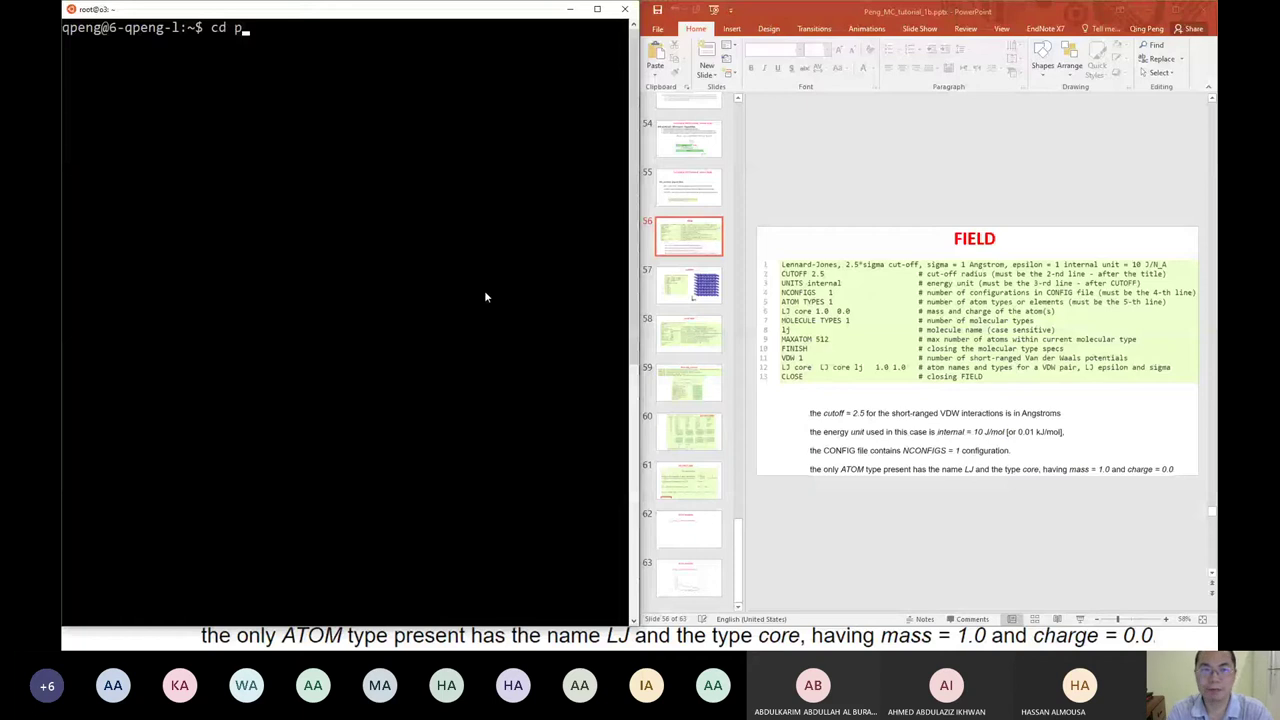
key(Return)
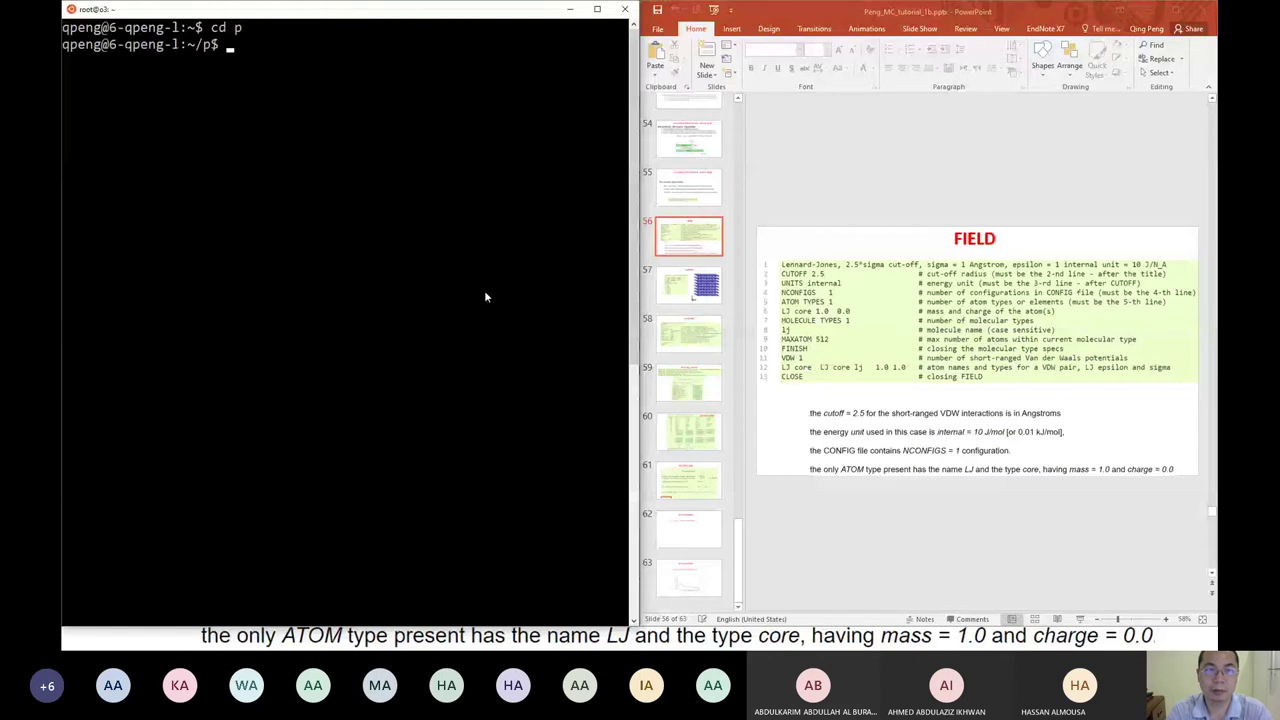
text(cd p)
text(rog)
key(Return)
- Return to the home directory and run the ppp command, entering the sudo password
text(cd)
key(Return)
text(ppp)
key(Return)
key(Return)
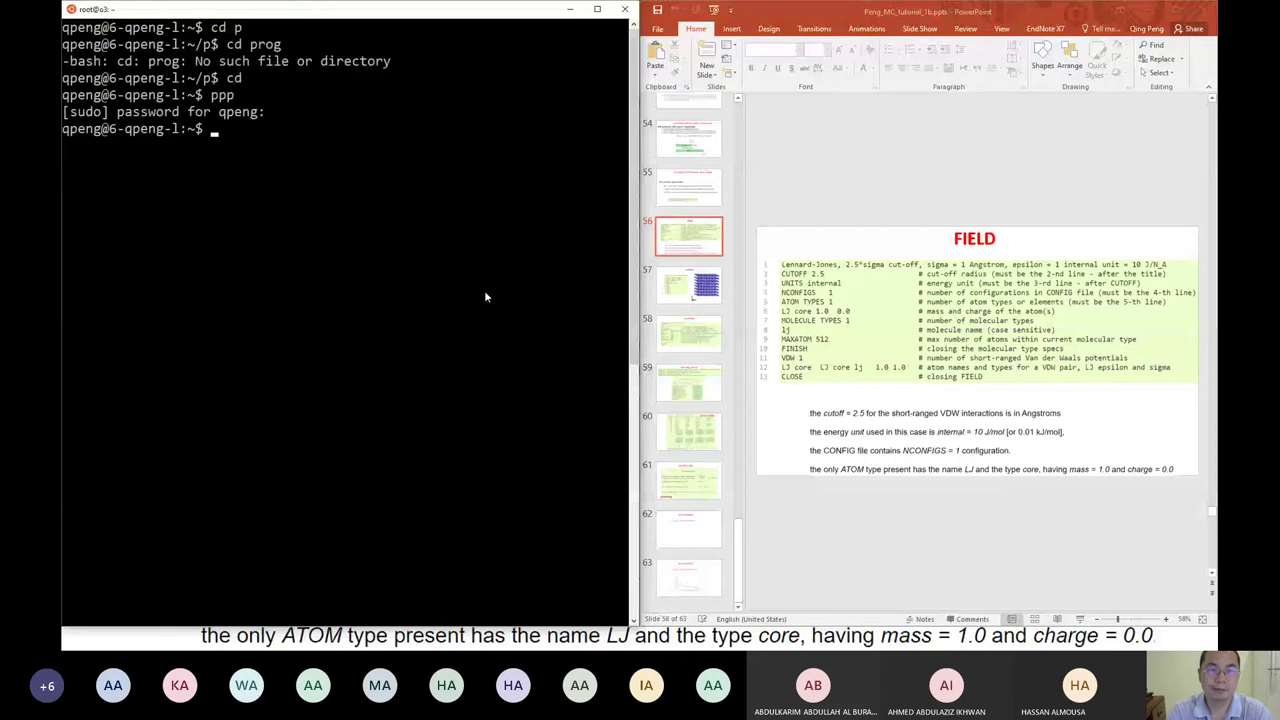
- Change into the p directory and its prog subdirectory, and list the contents in long format
text(cd p)
key(Return)
text(cd g)
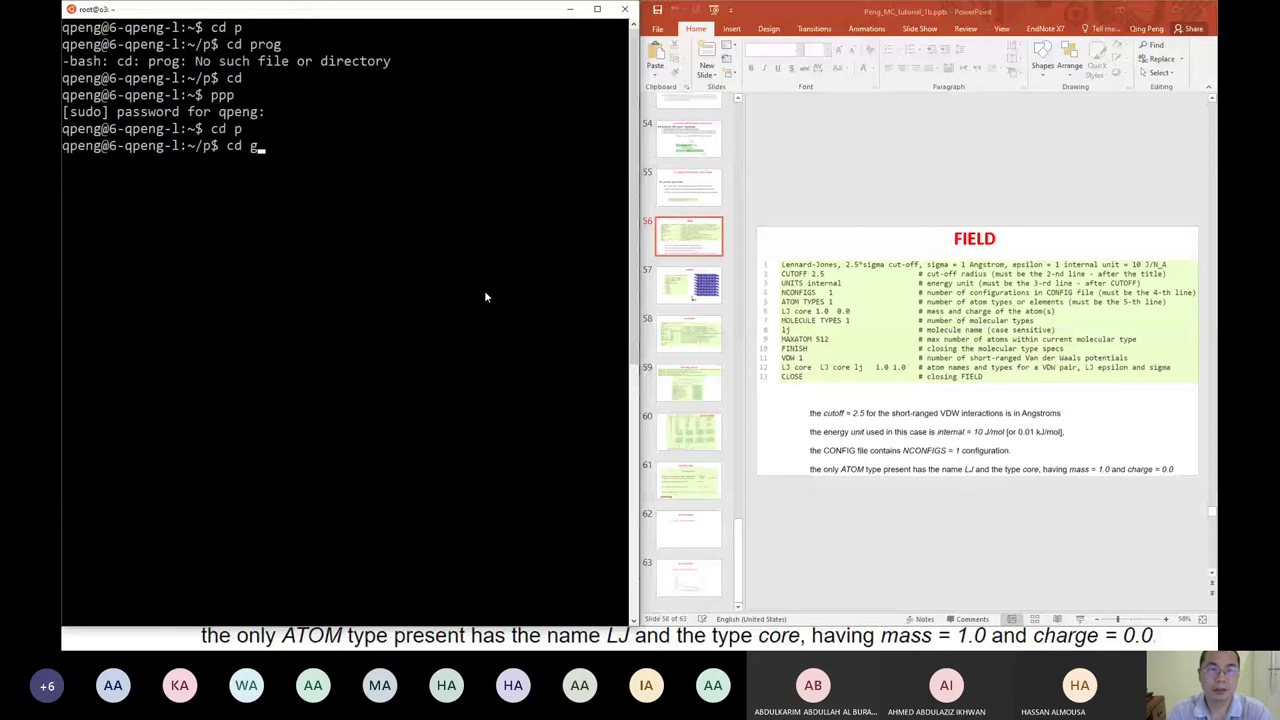
key(BackSpace)
text(prog)
key(Return)
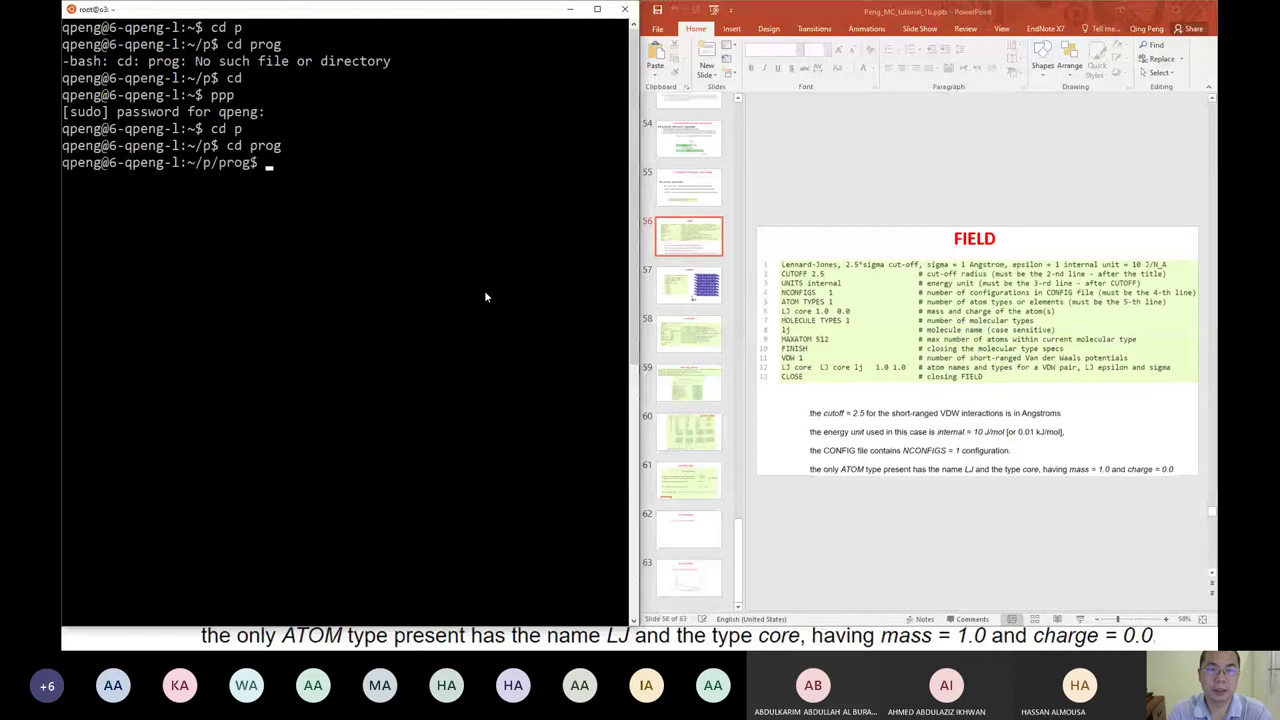
text(ll)
key(Return)
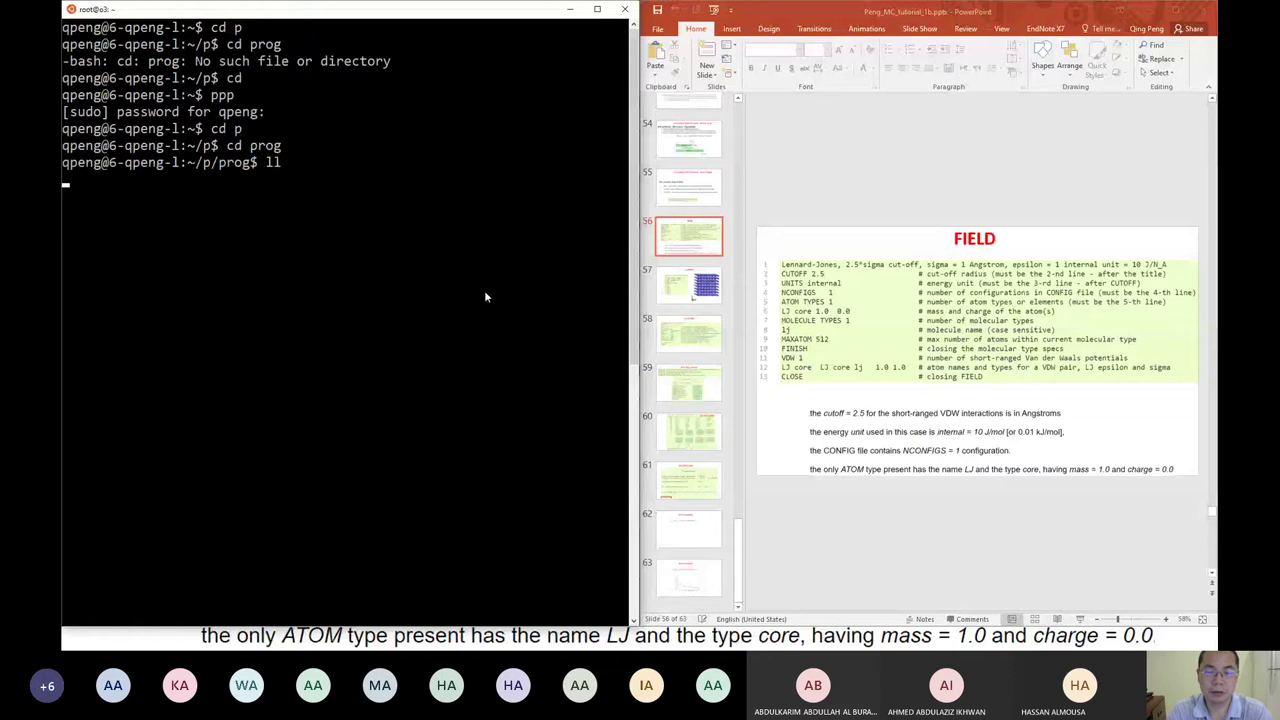
- Change into the DL_monte directory and list its contents in long format
text(cd DL_monte/)
key(Return)
text(ll)
key(Return)
- Change into the dl_monte-tutorials-files-master directory and list its contents
text(cd dl)
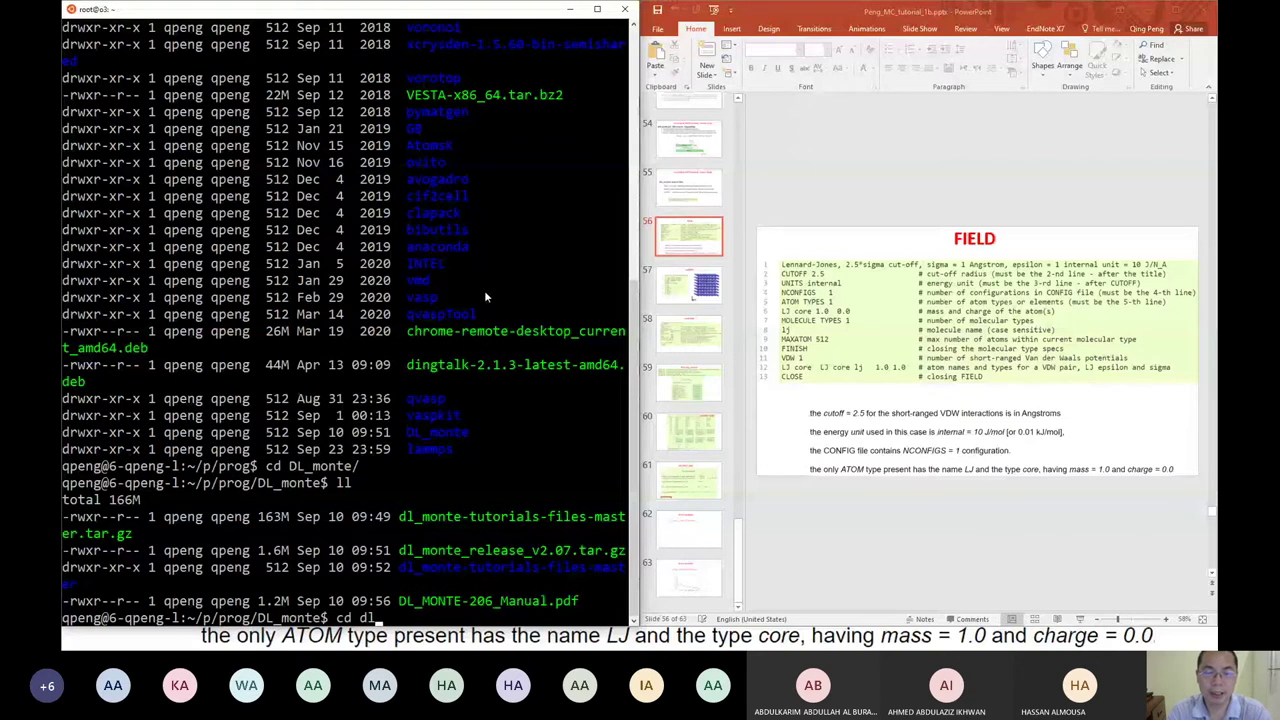
text(_monte-tutorials-files-master/)
key(Return)
text(ls)
key(Return)
- Change into the exercises directory and list the tutorial folders
text(cd exercises/)
key(Return)
text(ls)
key(Return)
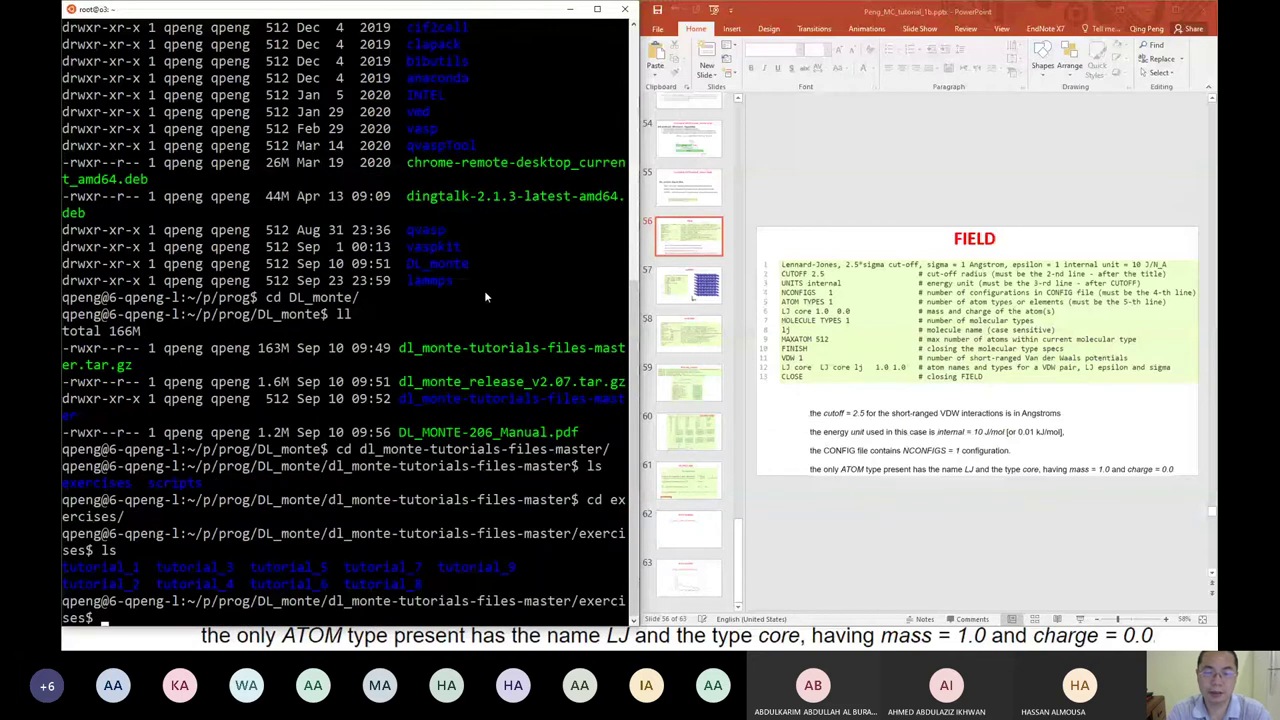
- Change into the tutorial_1 directory and list its files
text(cd t)
key(Tab)
text(1)
key(Tab)
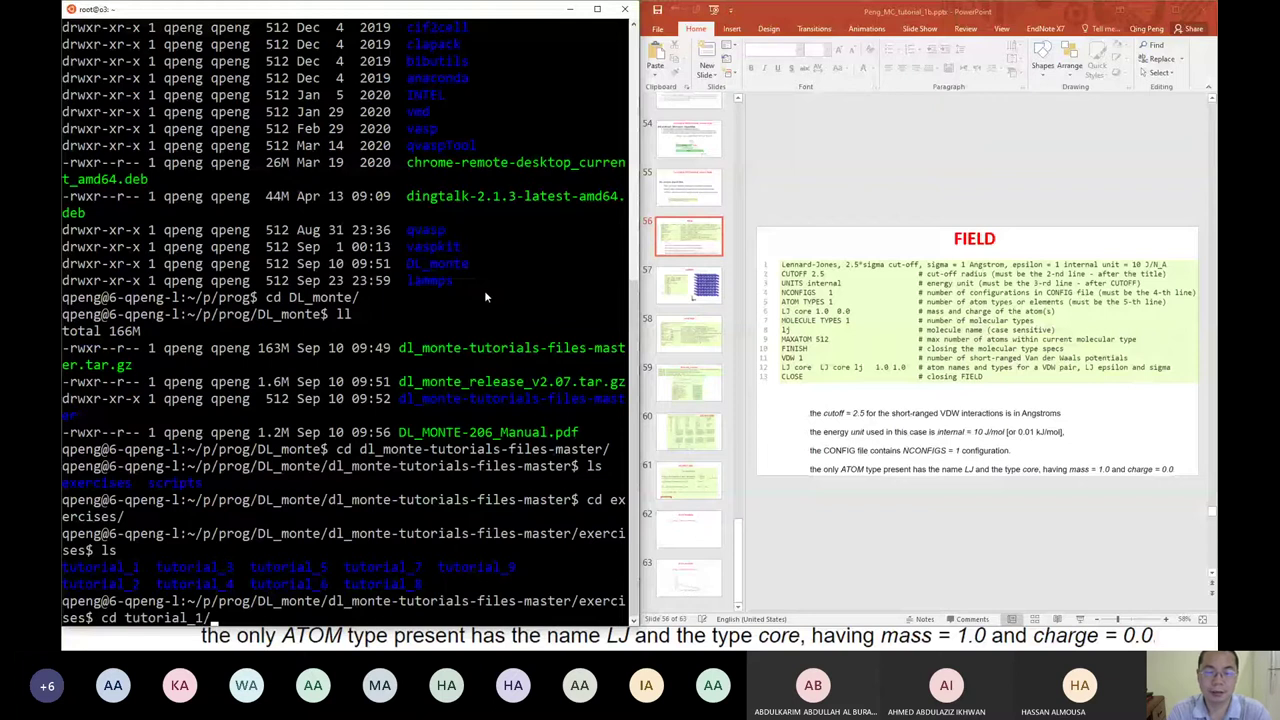
key(Return)
text(ls)
key(Return)
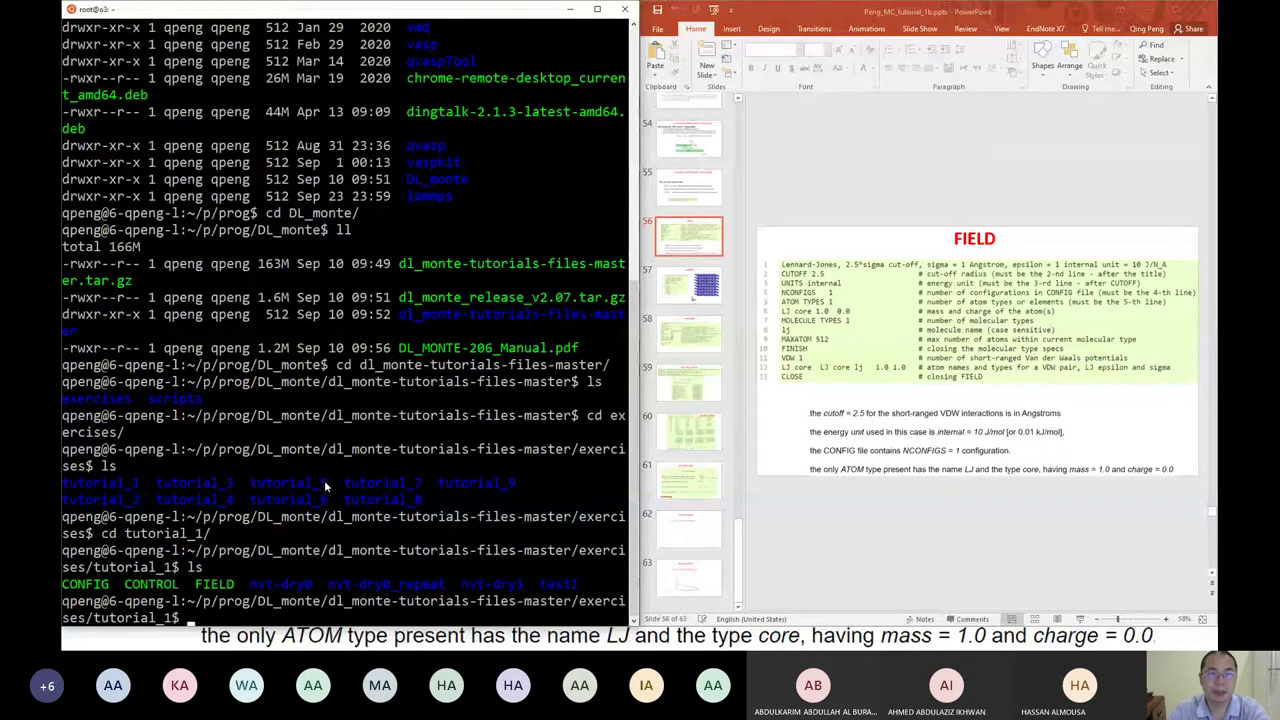
- Open the CONFIG file in vi and examine the two flags on the line below the title
text(vi CONFIG)
key(Return)
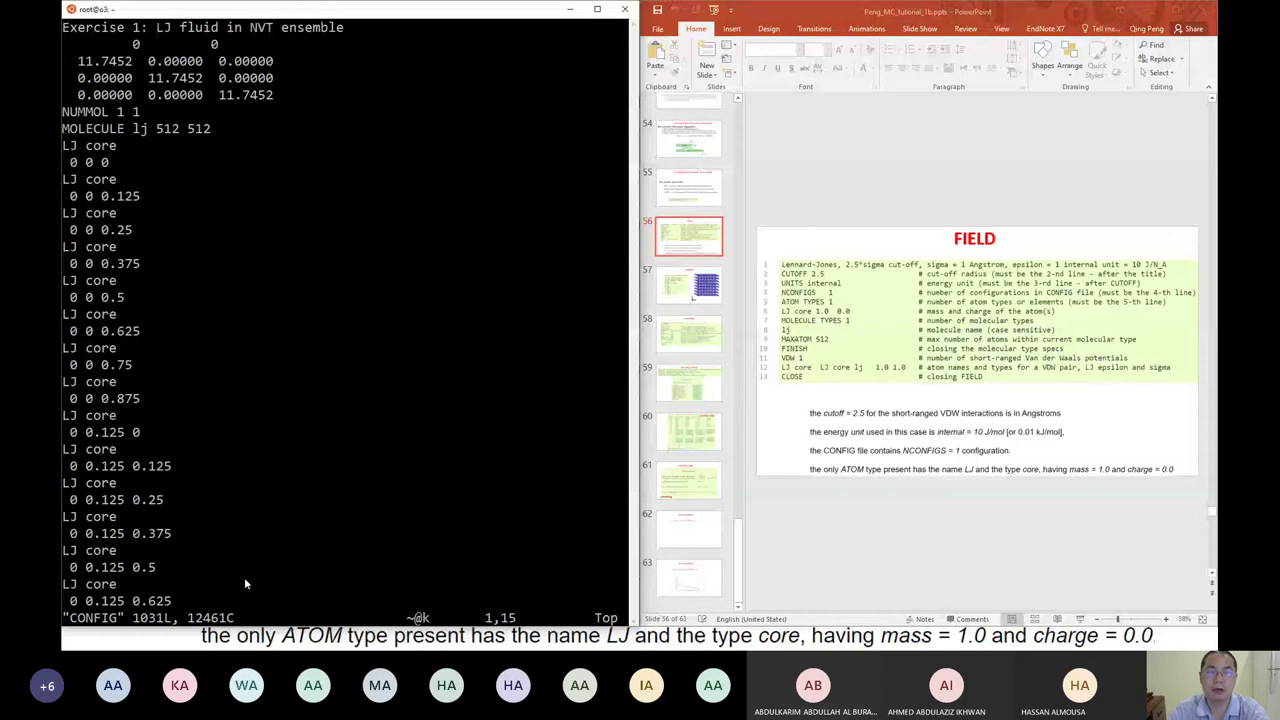
key(Down)
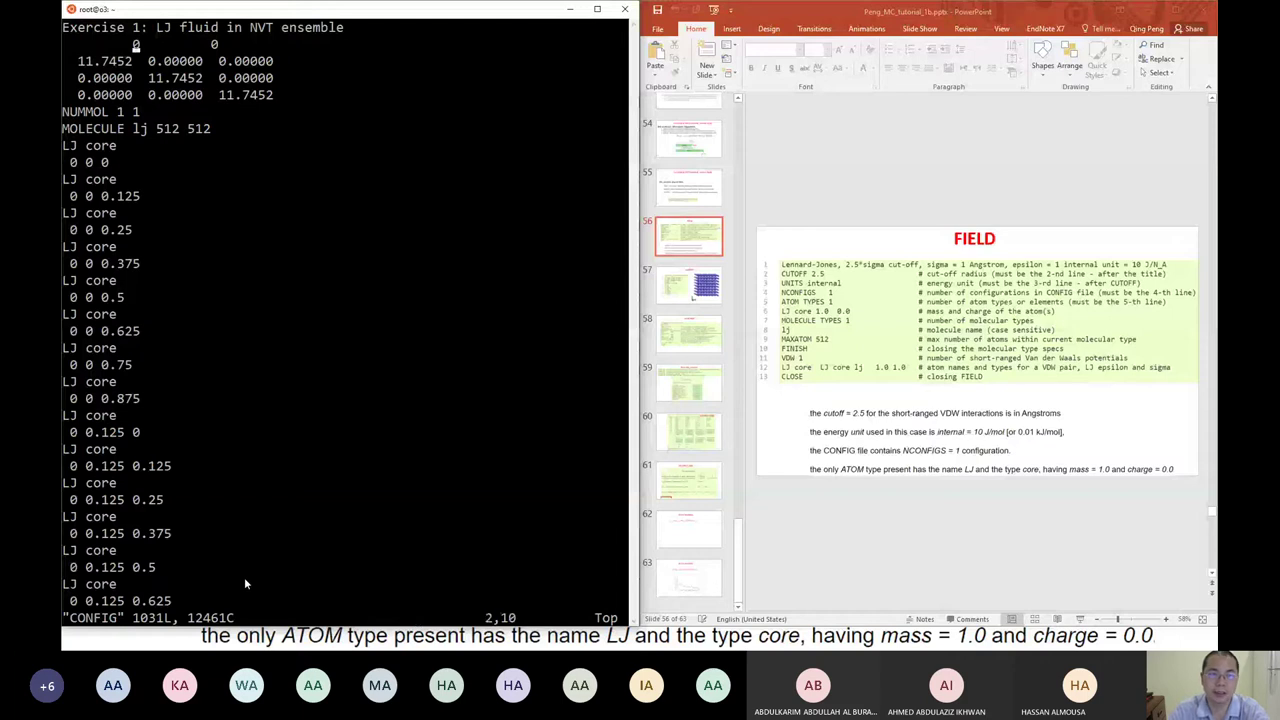
key(Right)
key(Right)
key(Right)
key(Right)
key(Right)
key(Right)
key(Right)
key(Right)
key(Right)
key(Right)
- Examine the three rows of cell vectors near the start of the CONFIG file
key(Down)
key(Down)
key(Up)
key(Up)
key(Up)
key(Down)
key(Down)
key(Left)
key(Left)
key(Left)
key(Left)
key(Left)
key(Left)
key(Left)
key(Left)
key(Left)
key(Left)
key(Left)
key(Left)
key(Left)
key(Left)
key(Left)
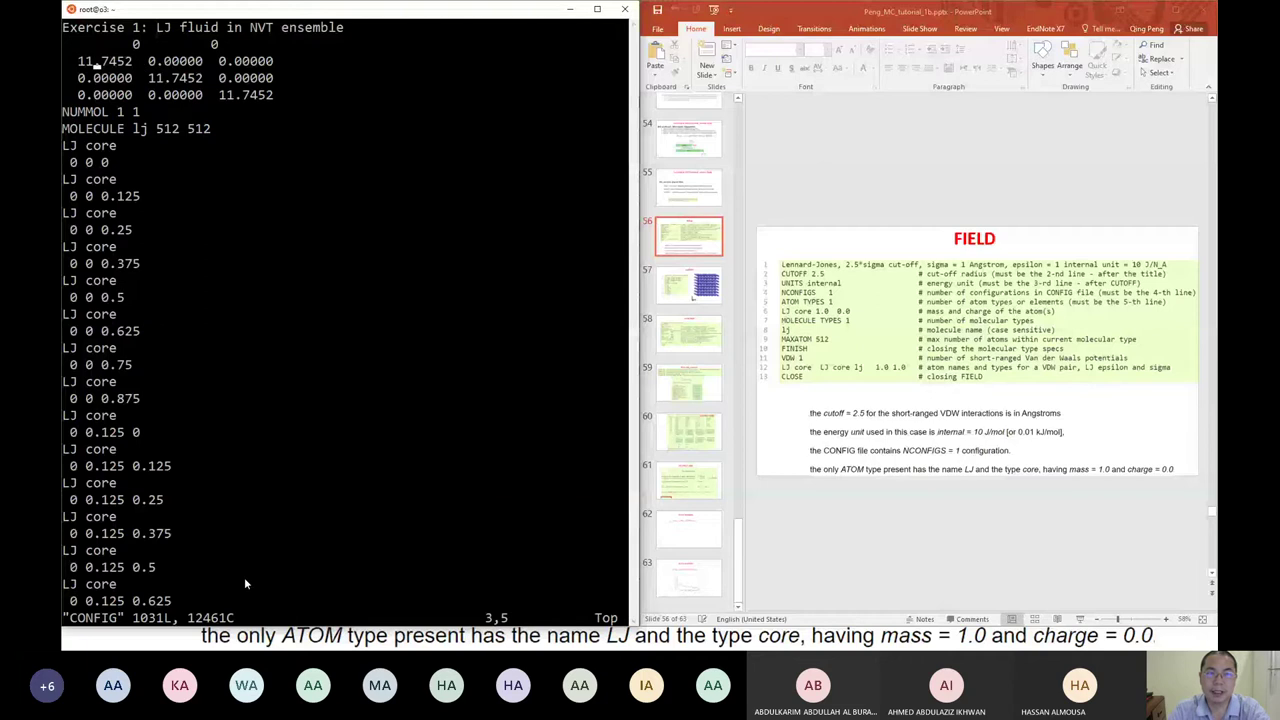
key(Right)
key(Right)
key(Right)
key(Right)
key(Right)
key(Right)
key(Right)
key(Right)
key(Right)
key(Right)
key(Right)
key(Right)
key(Right)
key(Right)
key(Right)
key(Right)
key(Right)
key(Right)
key(Right)
key(Right)
key(Down)
key(Down)
key(Left)
key(Left)
key(Left)
key(Left)
key(Left)
key(Left)
key(Left)
key(Left)
key(Up)
key(Left)
key(Left)
key(Left)
key(Left)
key(Up)
key(Left)
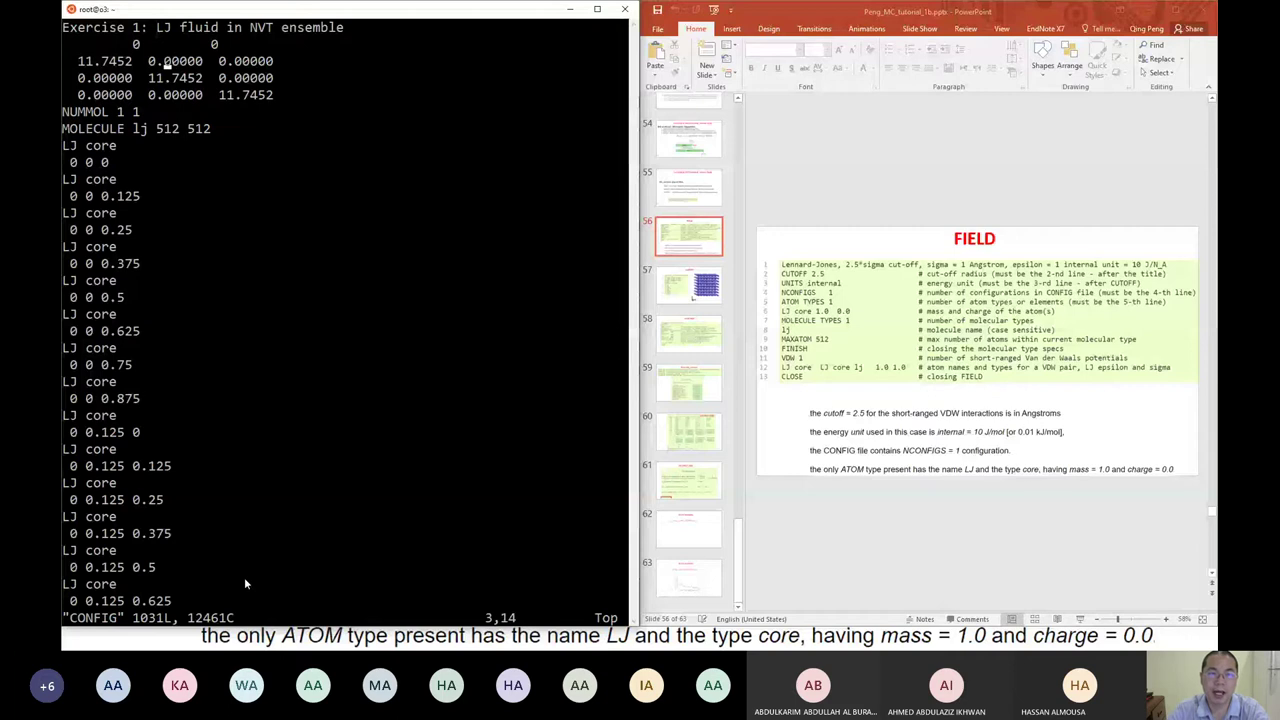
key(Left)
key(Left)
key(Left)
key(Left)
key(Left)
key(Left)
key(Left)
key(Right)
key(Right)
key(Right)
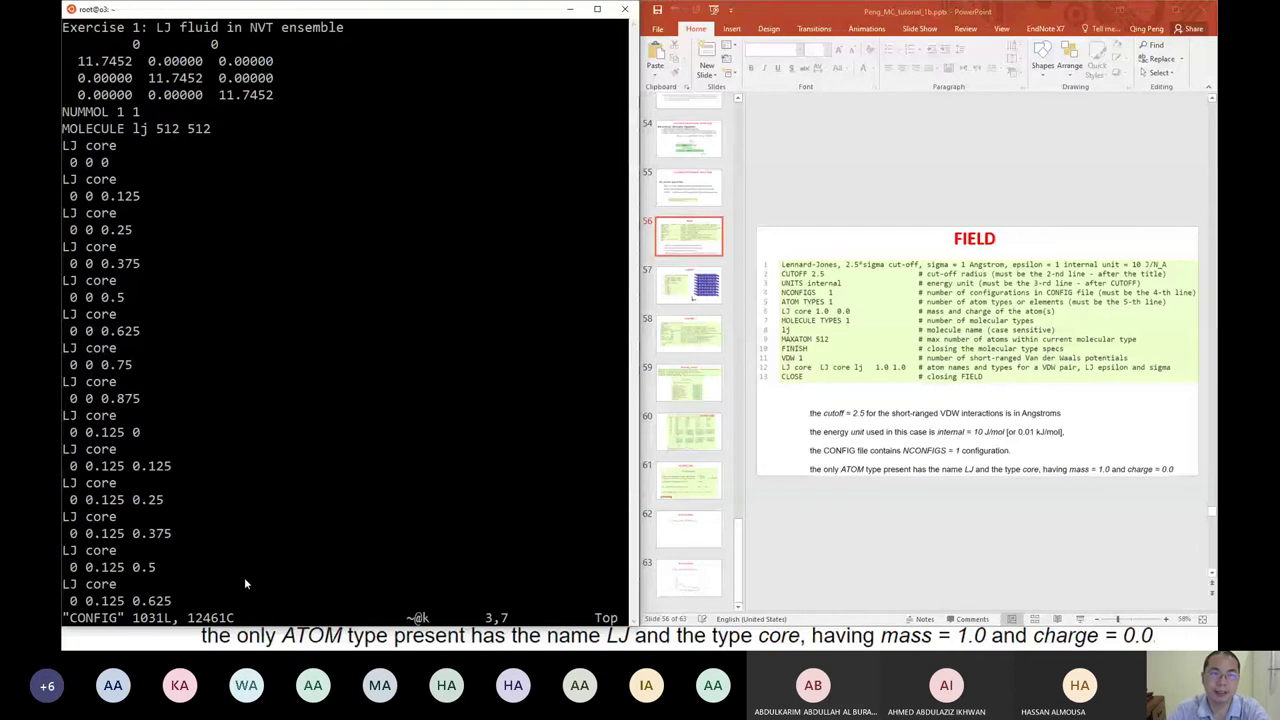
- Go through the molecule line and the LJ core atom coordinates in CONFIG, and quit vi
key(Down)
key(Down)
key(Down)
key(Down)
key(Down)
key(Down)
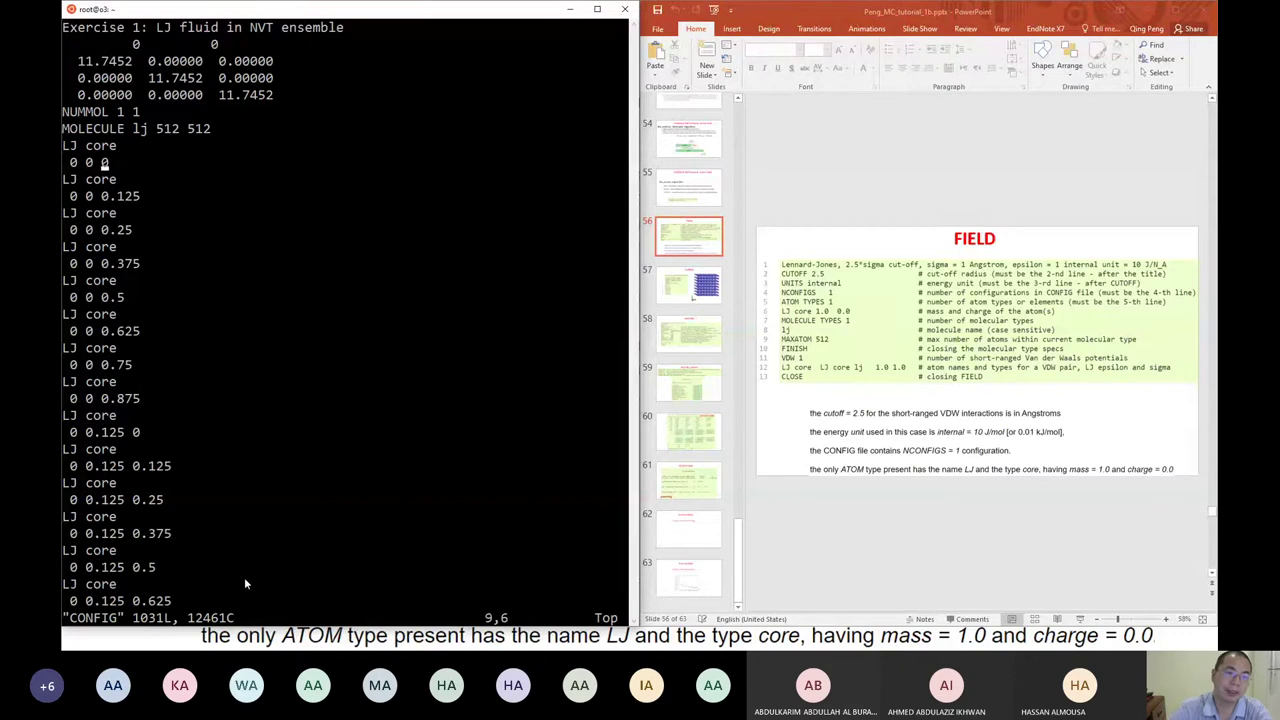
key(Down)
key(Down)
key(Down)
key(Down)
key(Down)
key(Down)
key(Down)
key(Down)
key(Down)
key(Down)
key(Down)
key(Down)
key(Down)
key(Down)
key(Down)
key(Down)
key(Down)
key(Down)
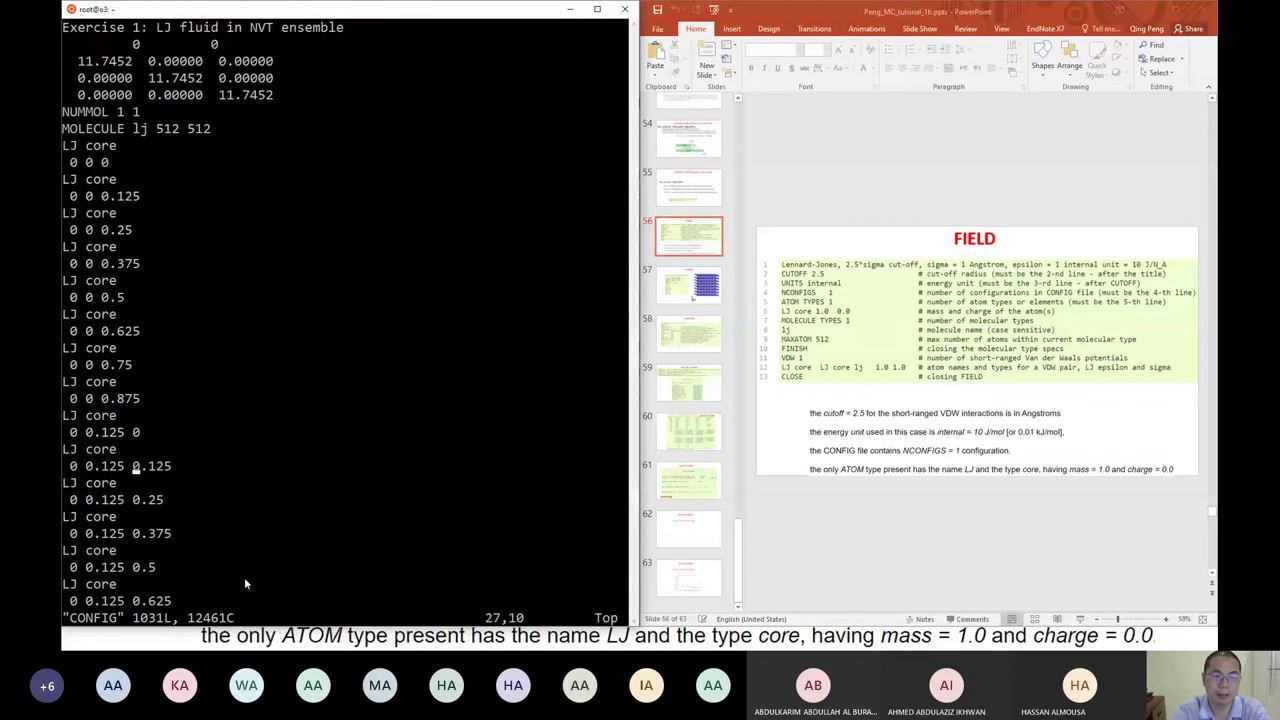
text(:q)
key(Return)
- Open the CONTROL file of tutorial_1 in vi
text(vi C)
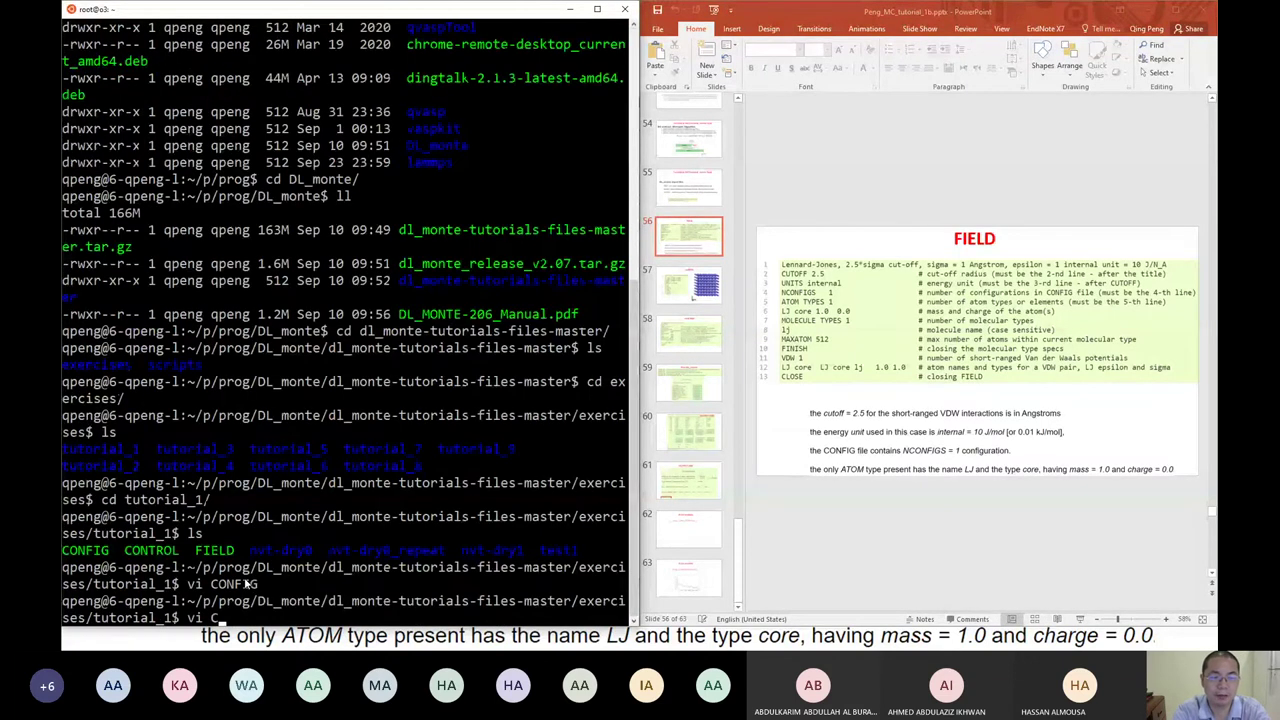
text(ONTROL)
key(Return)
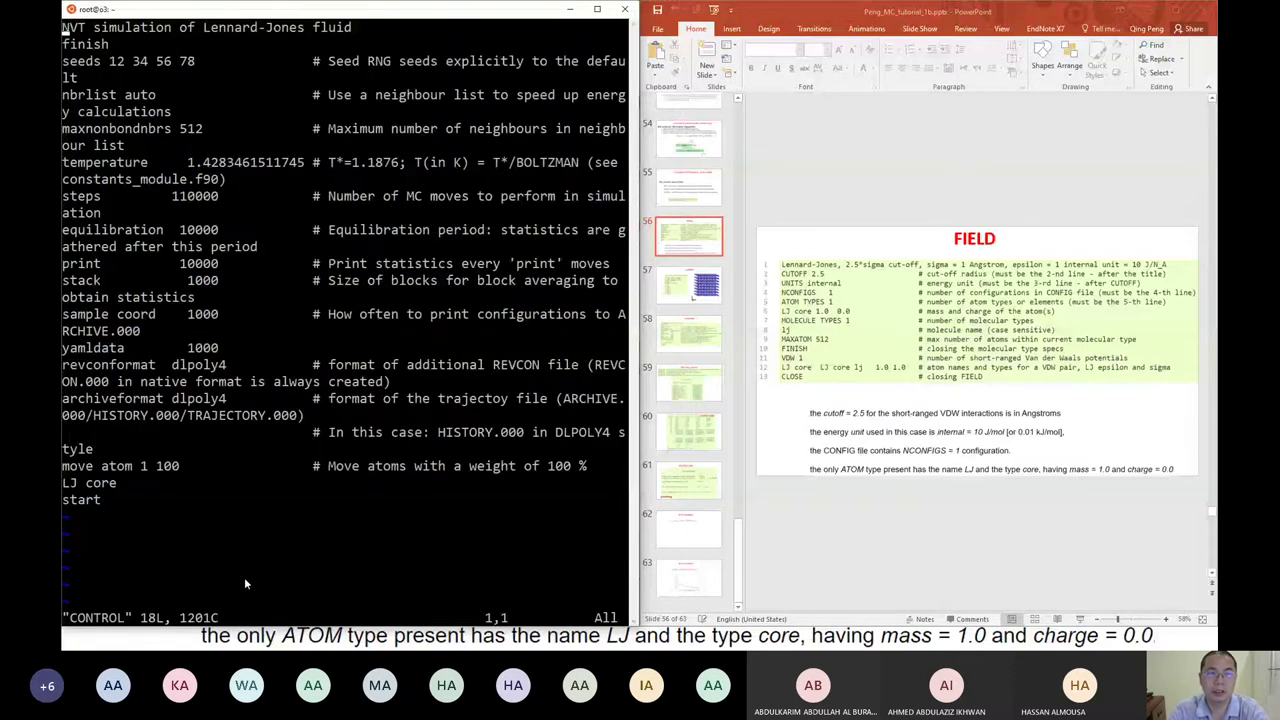
- Examine the opening lines of the CONTROL file, from the title to the temperature setting
key(Down)
key(Down)
key(Down)
key(Down)
key(Down)
key(Up)
key(Up)
key(Up)
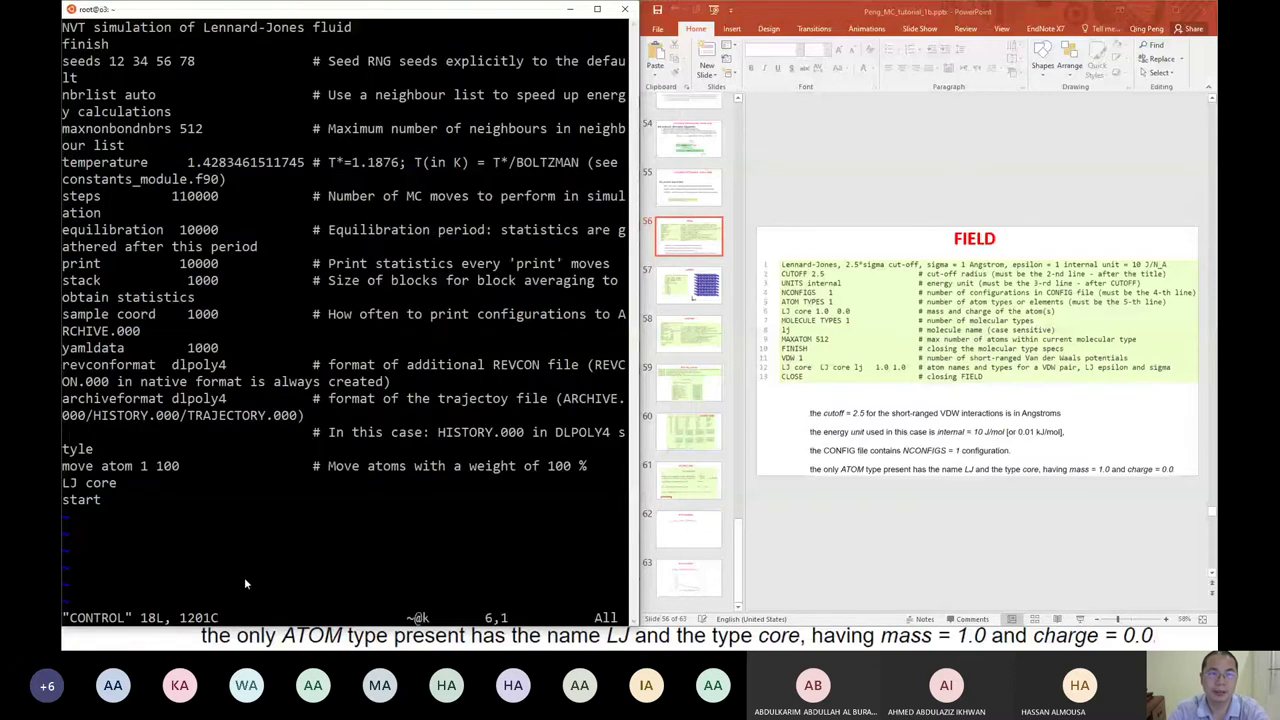
key(Up)
key(Up)
key(Down)
key(Down)
key(Down)
key(Down)
key(Up)
key(Up)
- Go through the remaining CONTROL directives down to the start line, and quit vi without saving
key(Down)
key(Down)
key(Down)
key(Down)
key(Down)
key(Down)
key(Down)
key(Down)
key(Down)
key(Down)
key(Down)
key(Down)
key(Down)
key(Down)
key(Down)
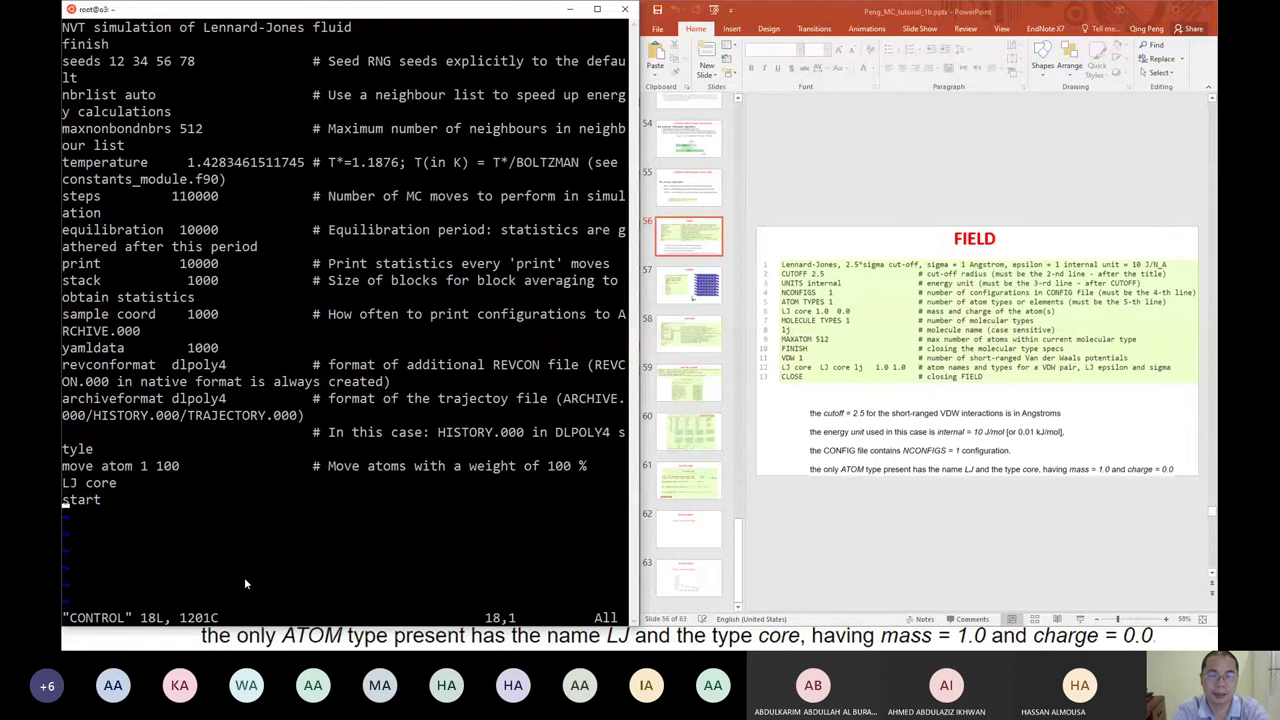
text(:q!)
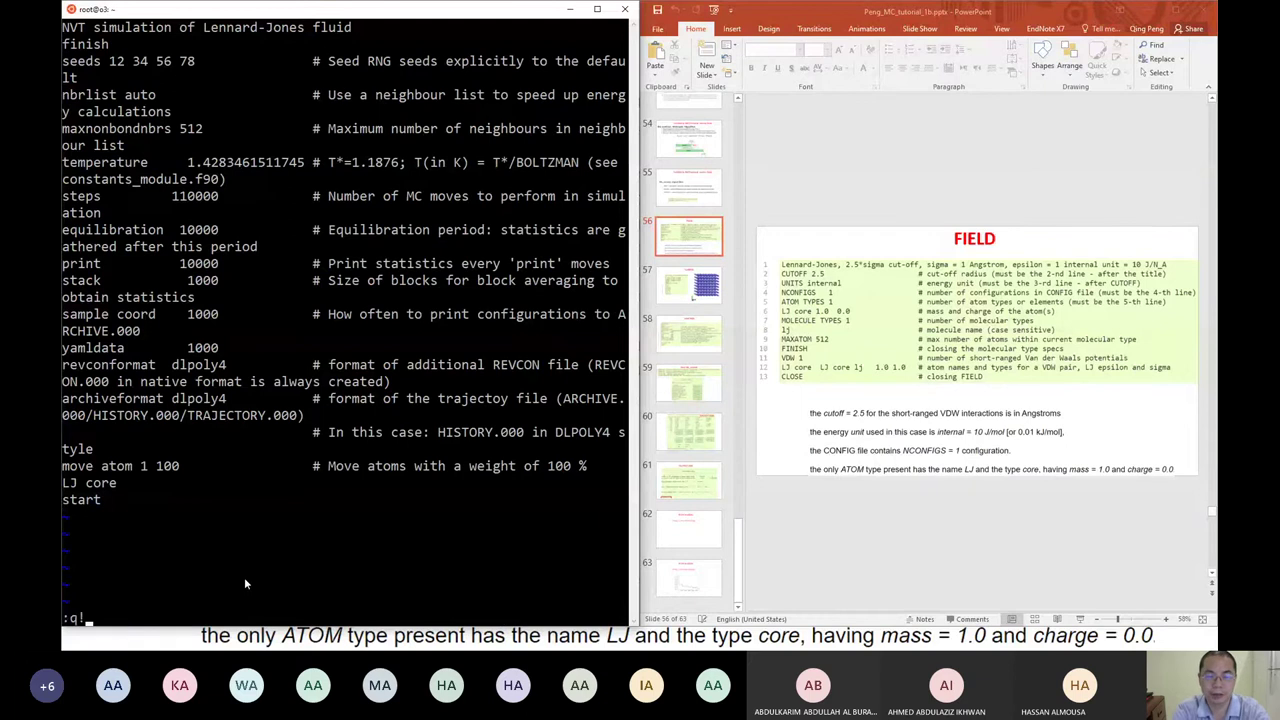
key(Return)
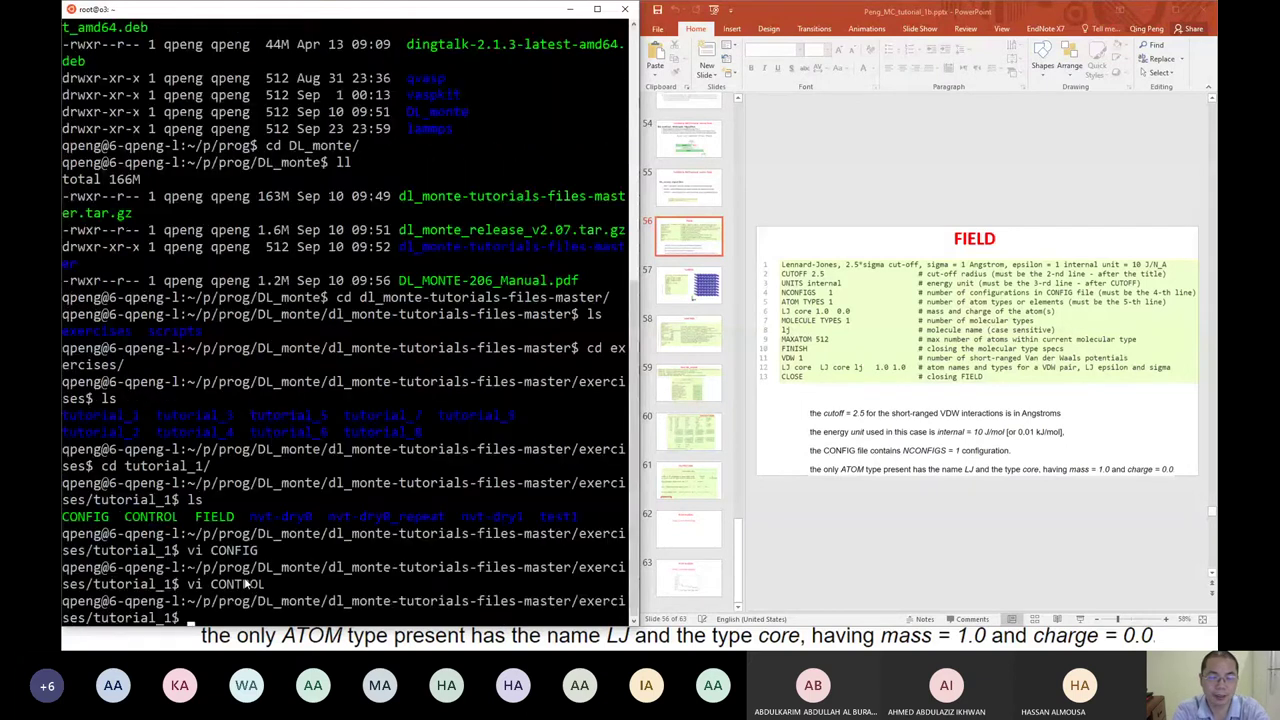
- Open the FIELD file of tutorial_1 in vi
text(vi )
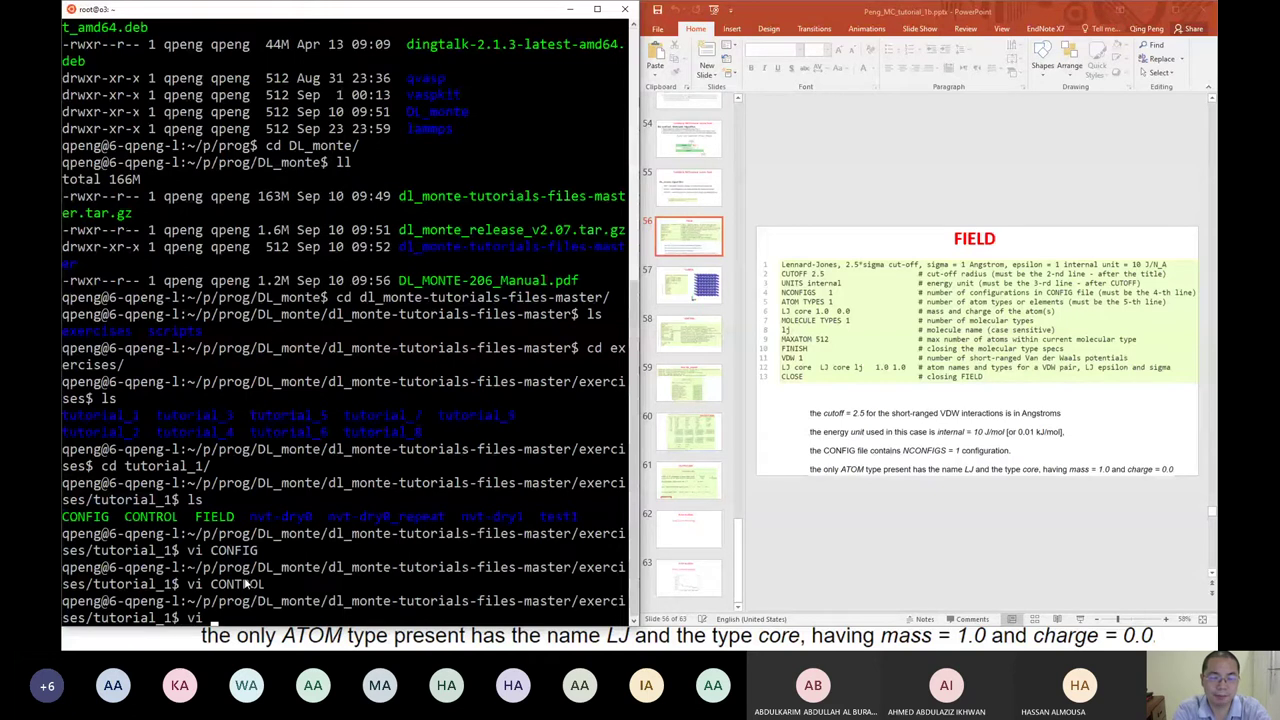
text(FI)
key(BackSpace)
key(Tab)
key(Return)
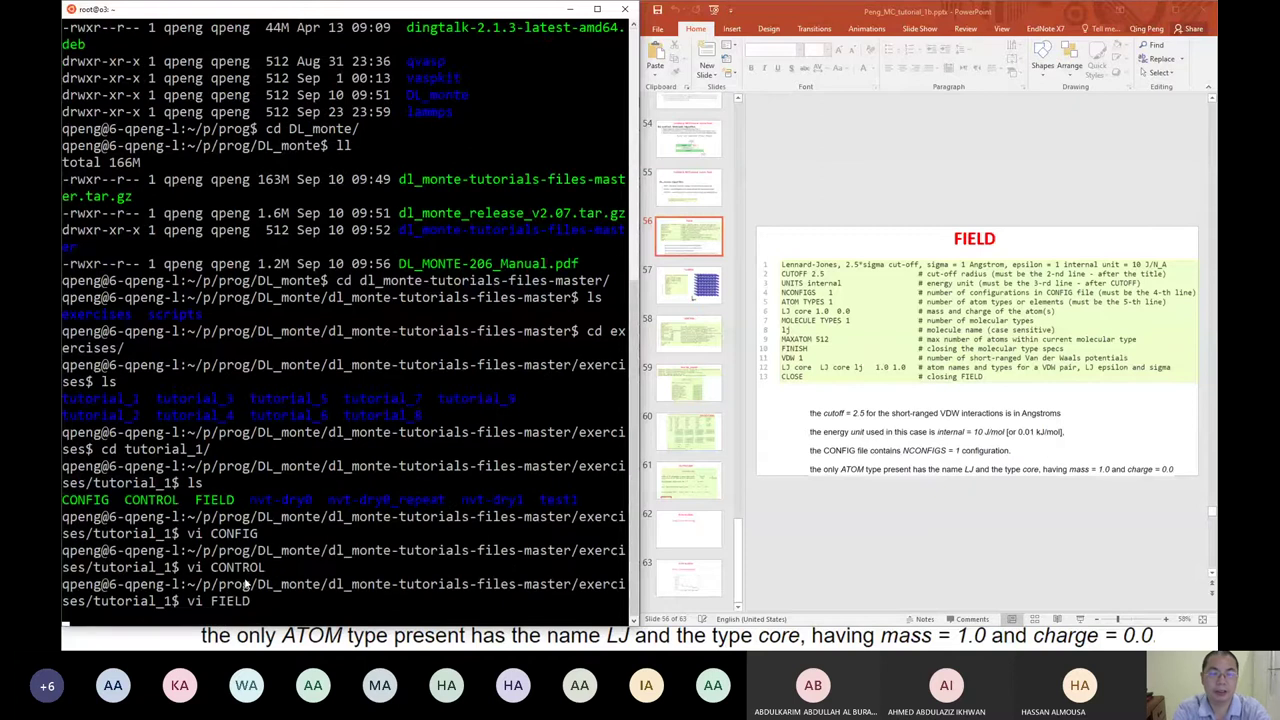
key(5)
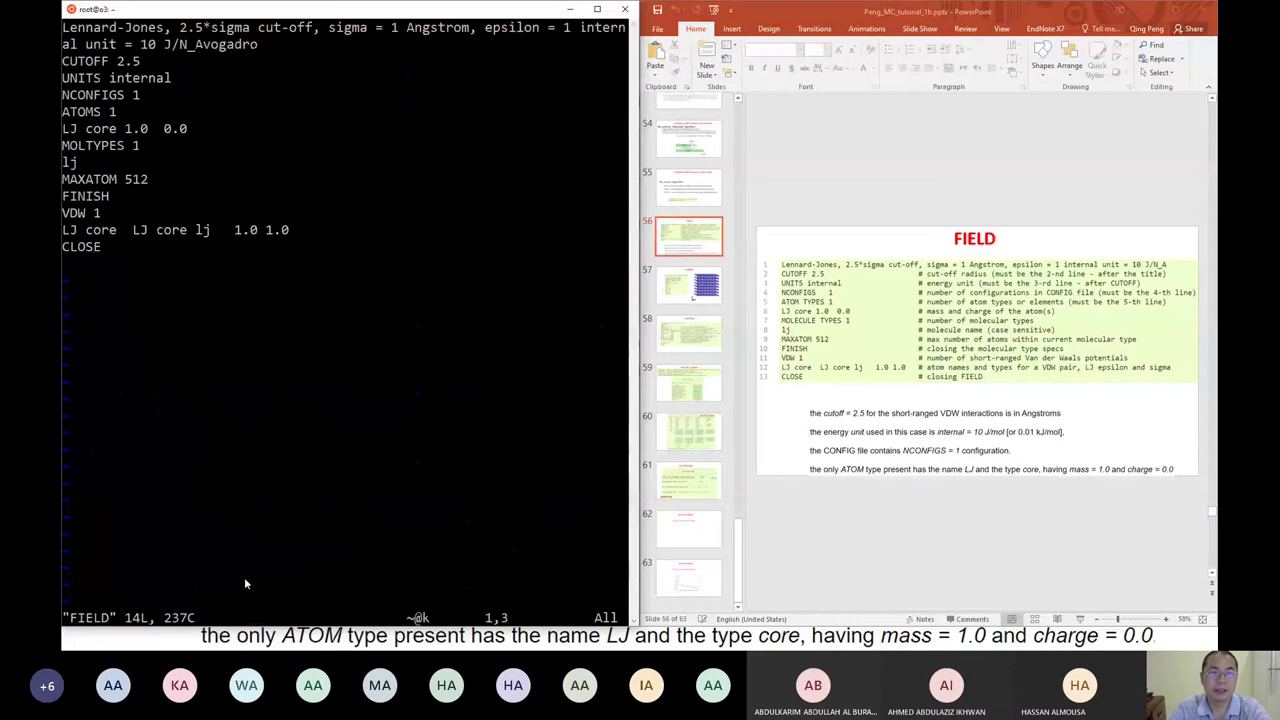
- Examine the cut-off description in the FIELD title and the CUTOFF line below it
key(l)
key(j)
key(Up)
key(Right)
key(Right)
key(Right)
key(Right)
key(Right)
key(Right)
key(Right)
key(Right)
key(Right)
key(Right)
key(Right)
key(Right)
key(Right)
key(Right)
key(Right)
key(Down)
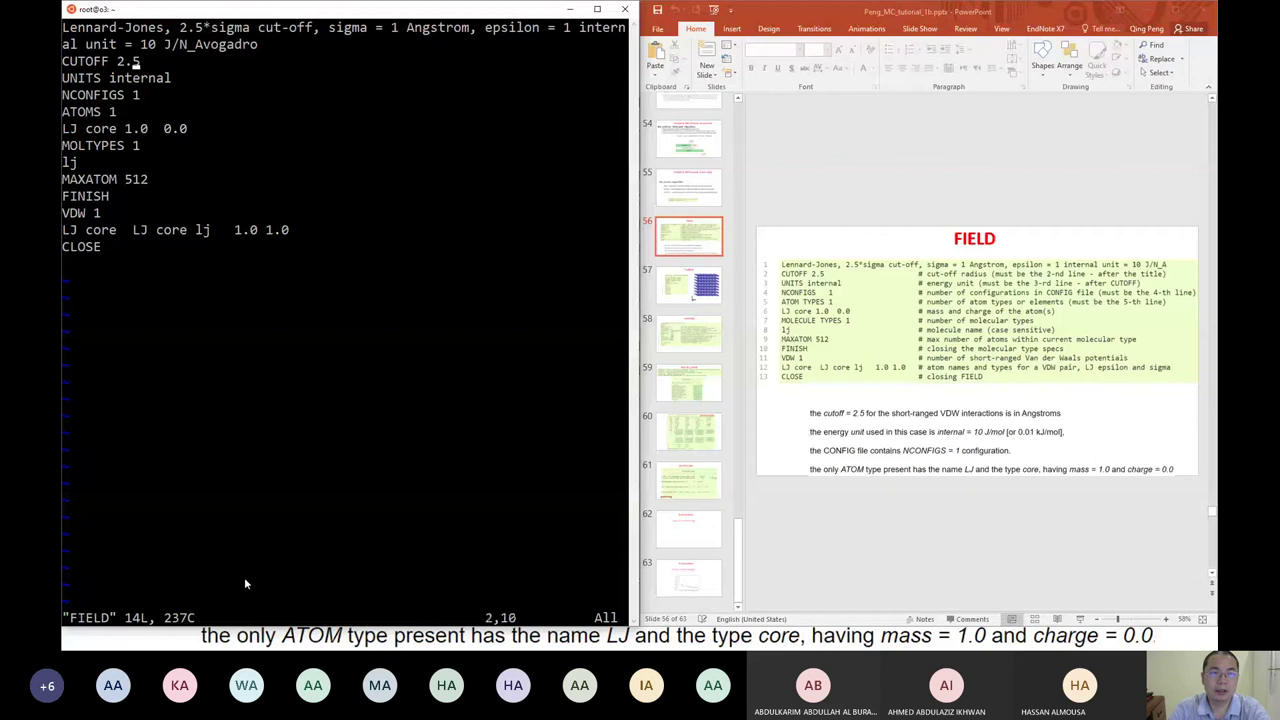
key(Left)
key(Left)
key(Up)
key(Down)
key(Left)
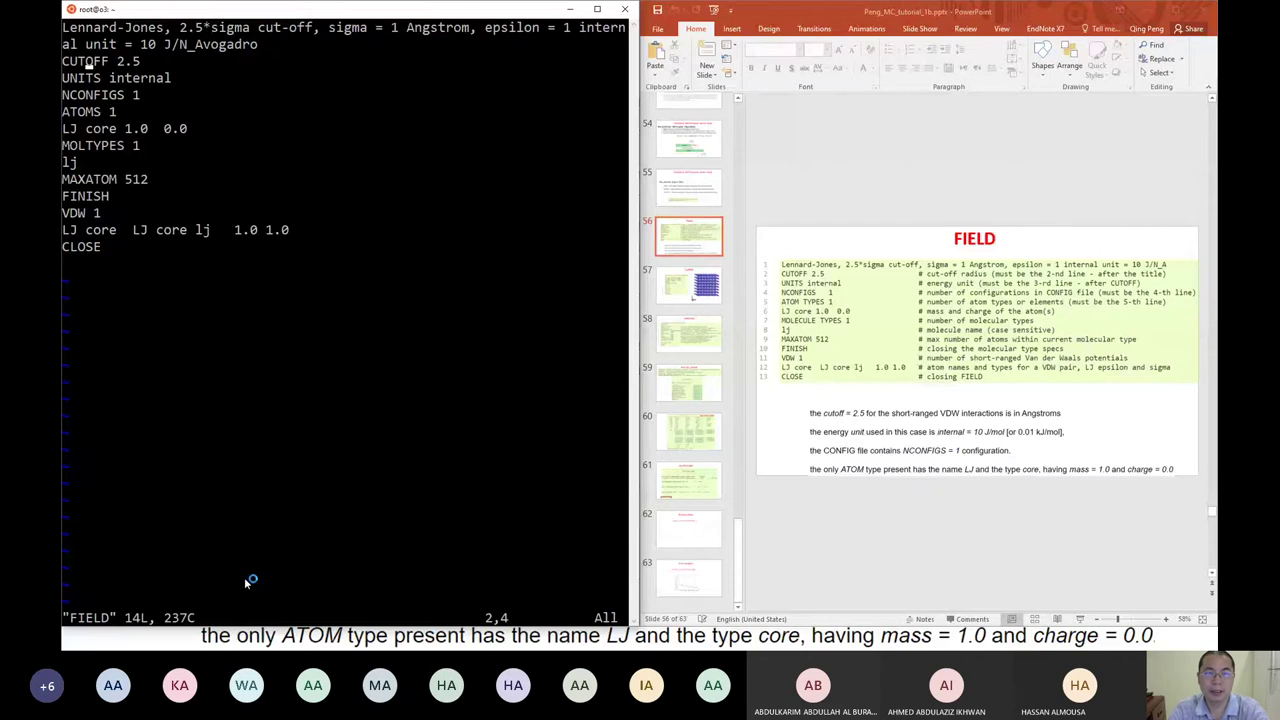
key(Right)
key(Right)
key(Right)
key(Right)
key(Right)
key(Right)
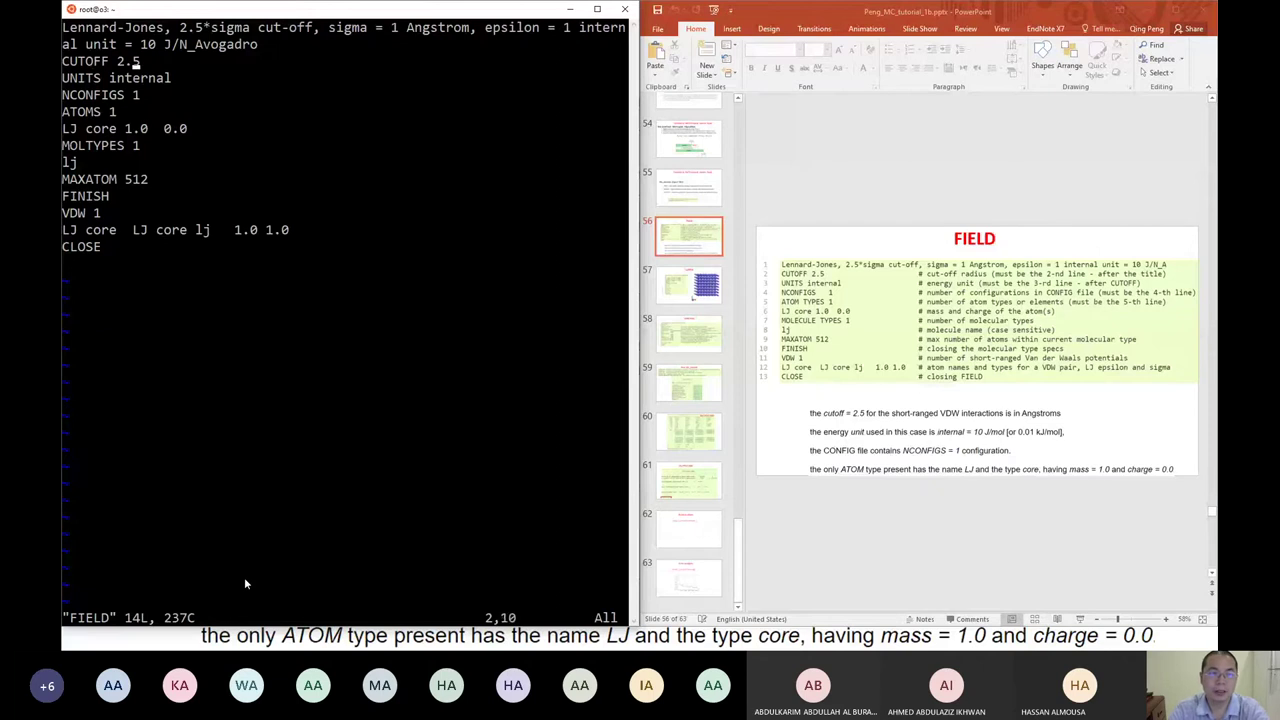
- Examine the sigma and epsilon description in the FIELD title together with the UNITS line
key(Up)
key(Right)
key(Right)
key(Right)
key(Right)
key(Right)
key(Right)
key(Right)
key(Right)
key(Right)
key(Right)
key(Right)
key(Right)
key(Right)
key(Right)
key(Right)
key(Right)
key(Right)
key(Right)
key(Right)
key(Right)
key(Right)
key(Right)
key(Right)
key(Right)
key(Right)
key(Right)
key(Down)
key(Down)
key(Up)
key(Down)
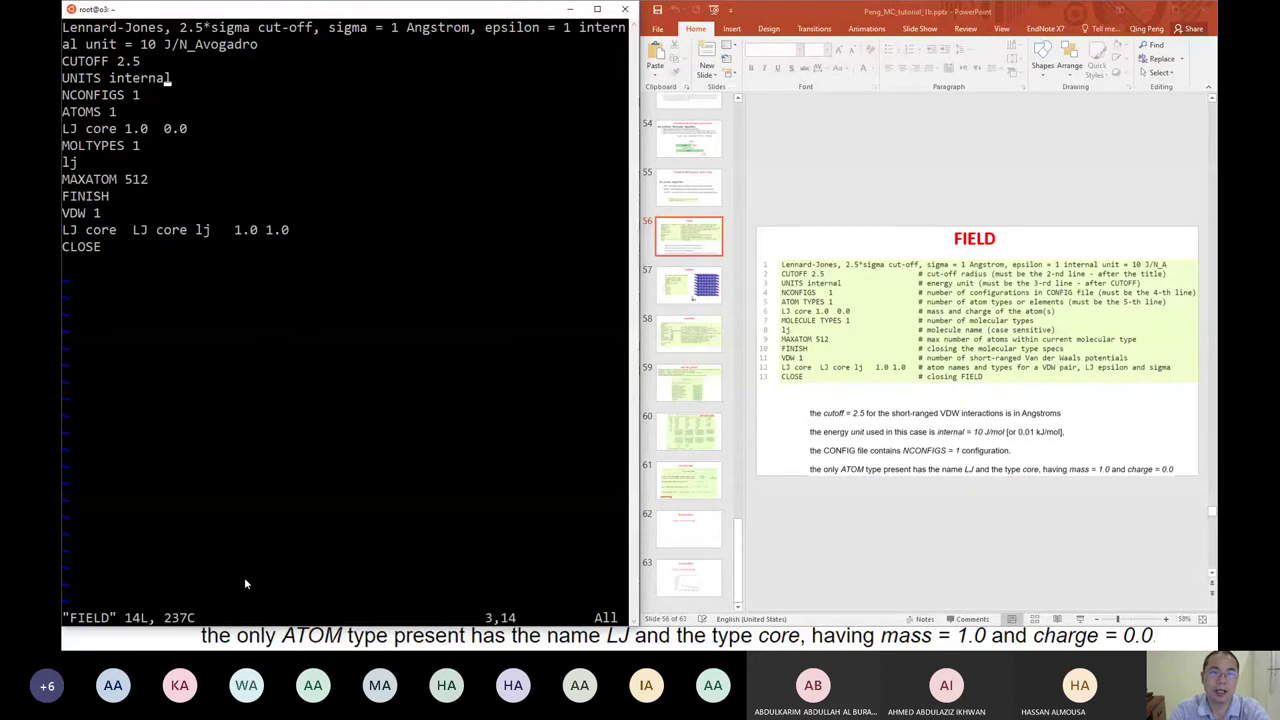
key(Left)
key(Left)
key(Left)
key(Right)
key(Right)
key(Right)
- Return to the FIELD title line and review its definition of the internal energy unit
key(Up)
key(Up)
key(Right)
key(Right)
key(Right)
key(Right)
key(Right)
key(Right)
key(Right)
key(Right)
key(Right)
key(Right)
key(Right)
key(Right)
key(Right)
key(Right)
key(Right)
key(Right)
key(Right)
key(Right)
key(Right)
- Go through the remaining FIELD lines from NCONFIGS to the VDW section, and quit vi without saving
key(Down)
key(Down)
key(Down)
key(Down)
key(Down)
key(Up)
key(Down)
key(Down)
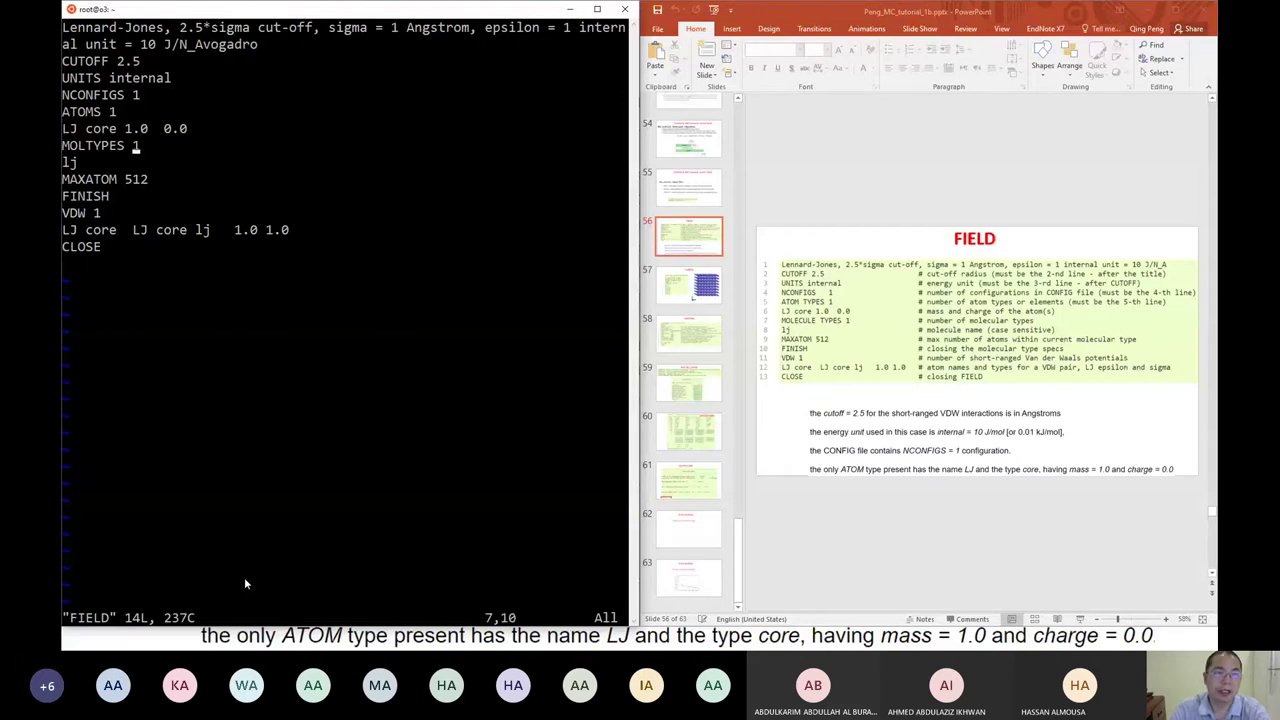
key(Down)
key(Down)
key(Left)
key(Left)
key(Left)
key(Down)
key(Down)
key(Down)
text(:q!)
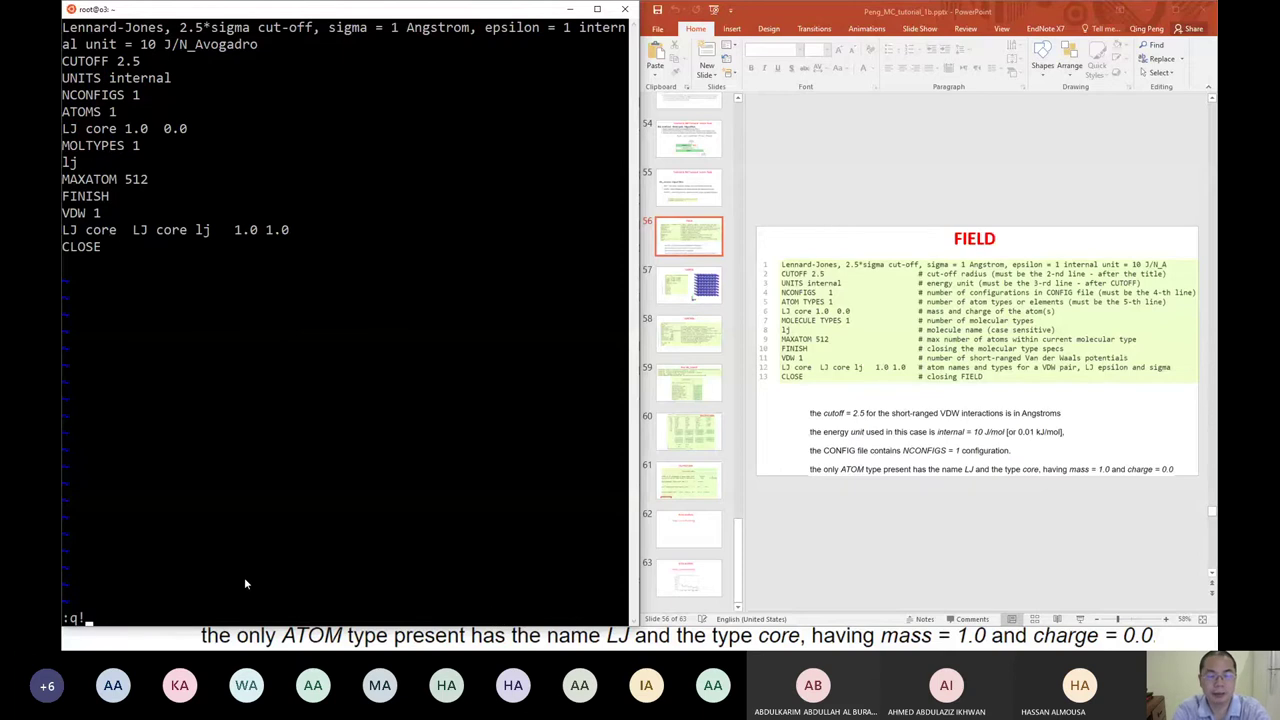
key(Return)
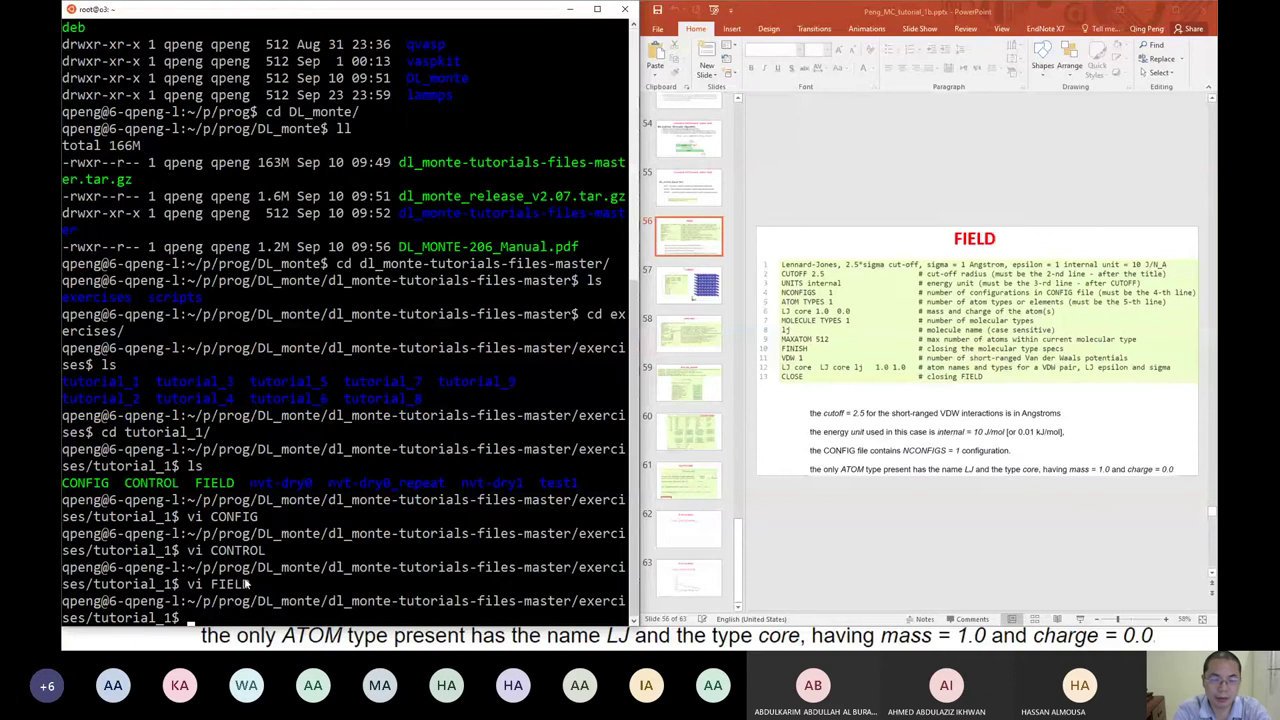
- Create a directory named ex1 inside tutorial_1
text(cp -)
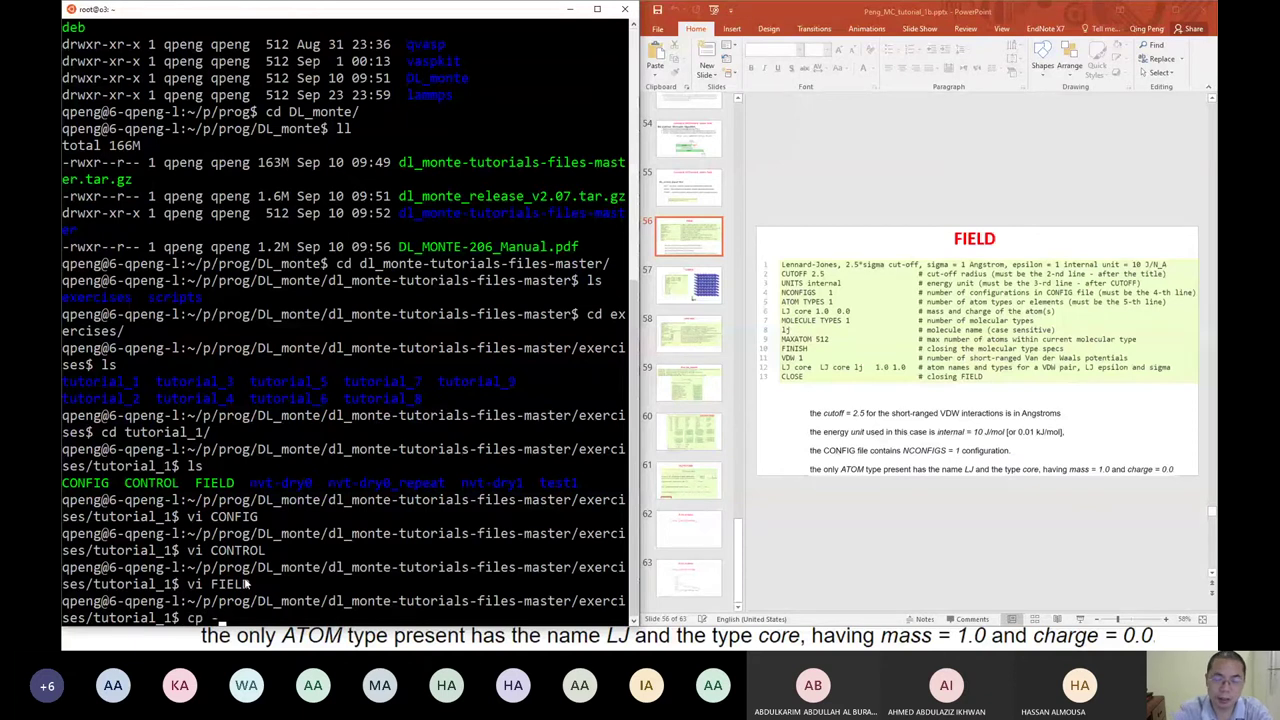
key(BackSpace)
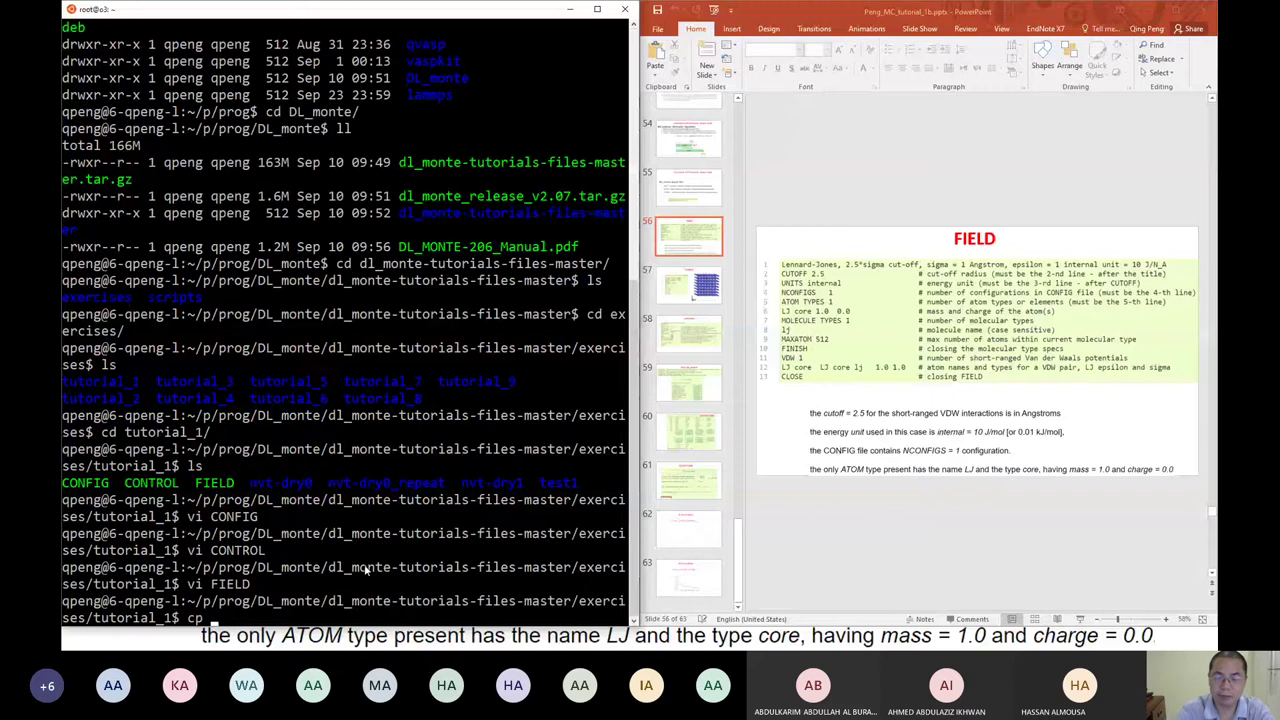
key(BackSpace)
key(BackSpace)
key(BackSpace)
text(mkdir)
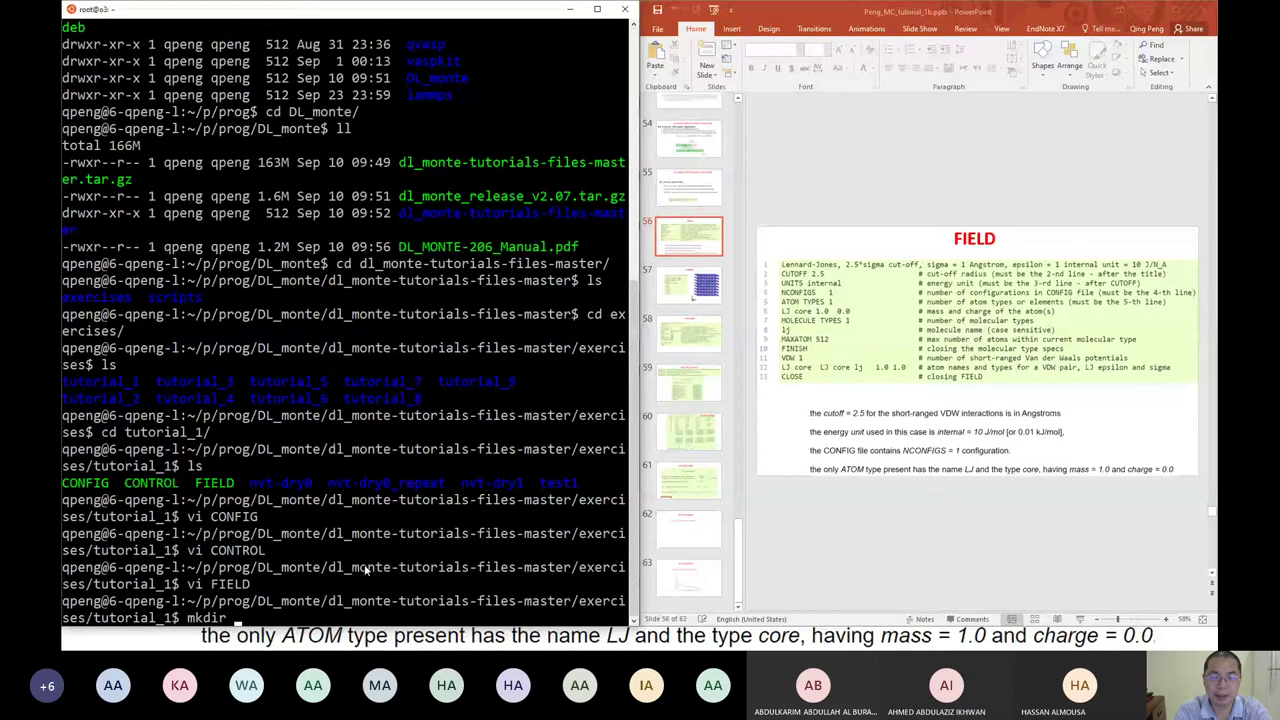
text(ex1)
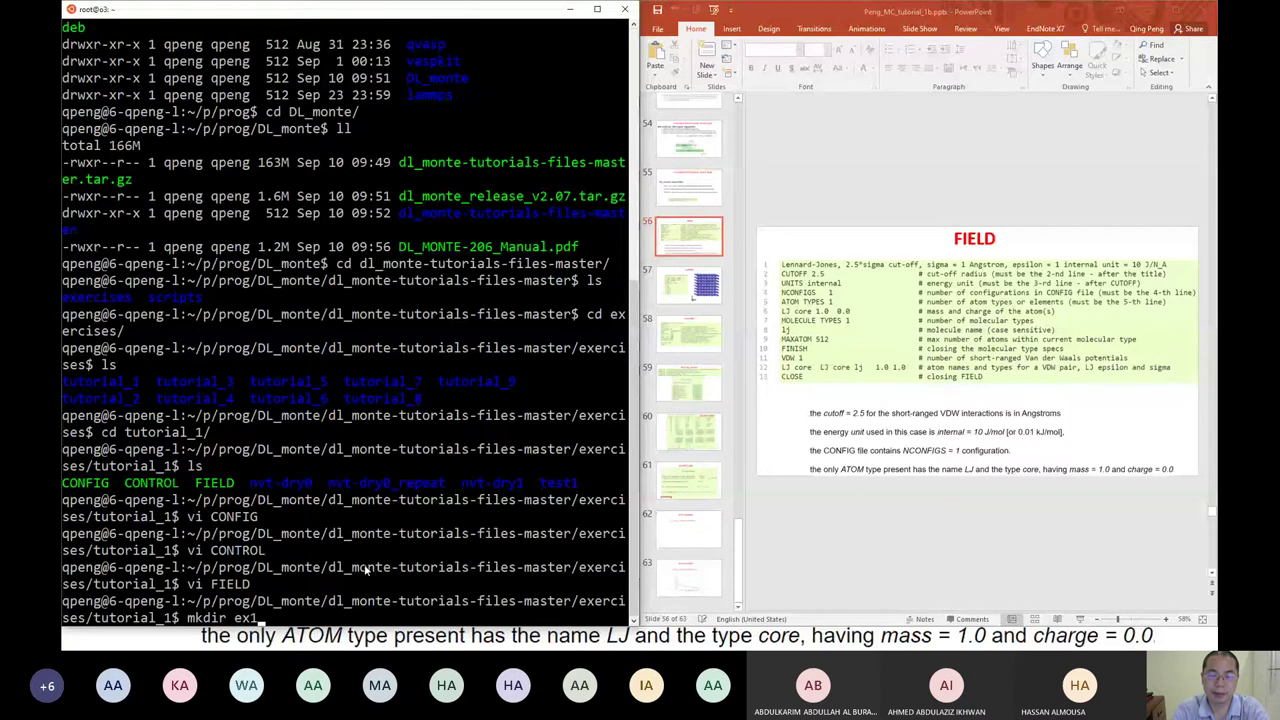
key(Return)
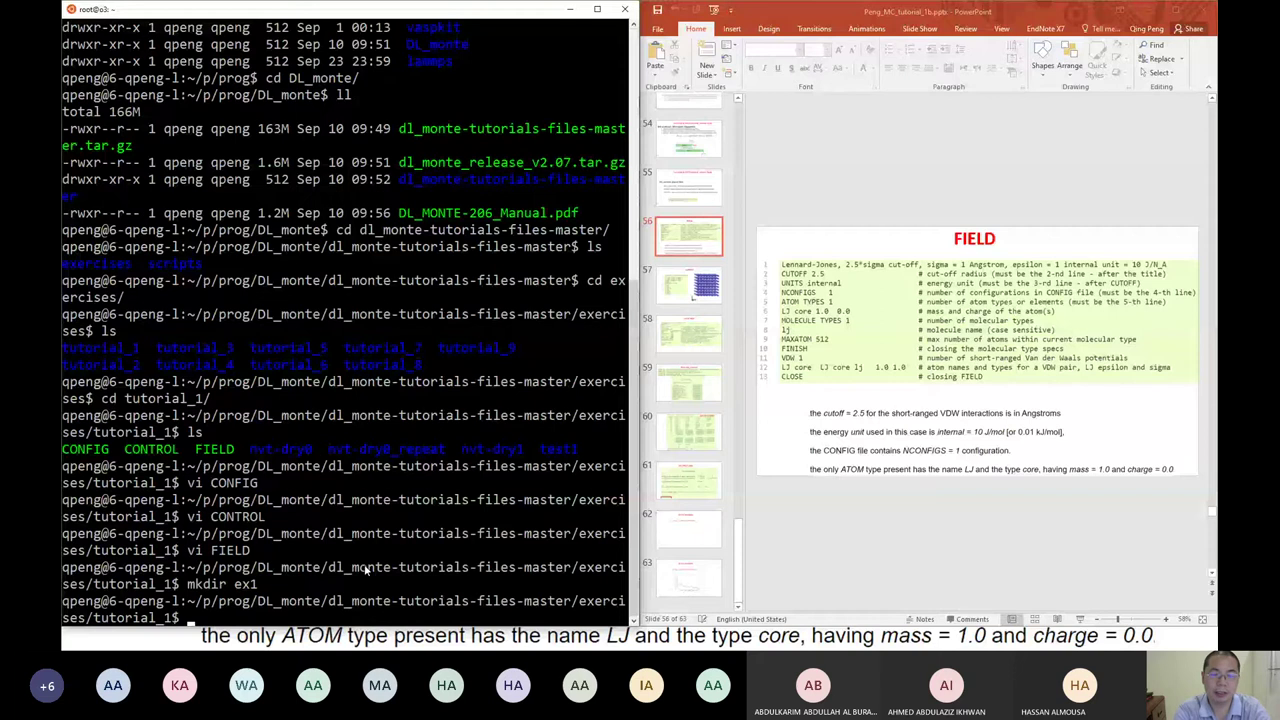
- List the contents of the tutorial_1 directory and locate the nvt-dry0 folder
text(cd)
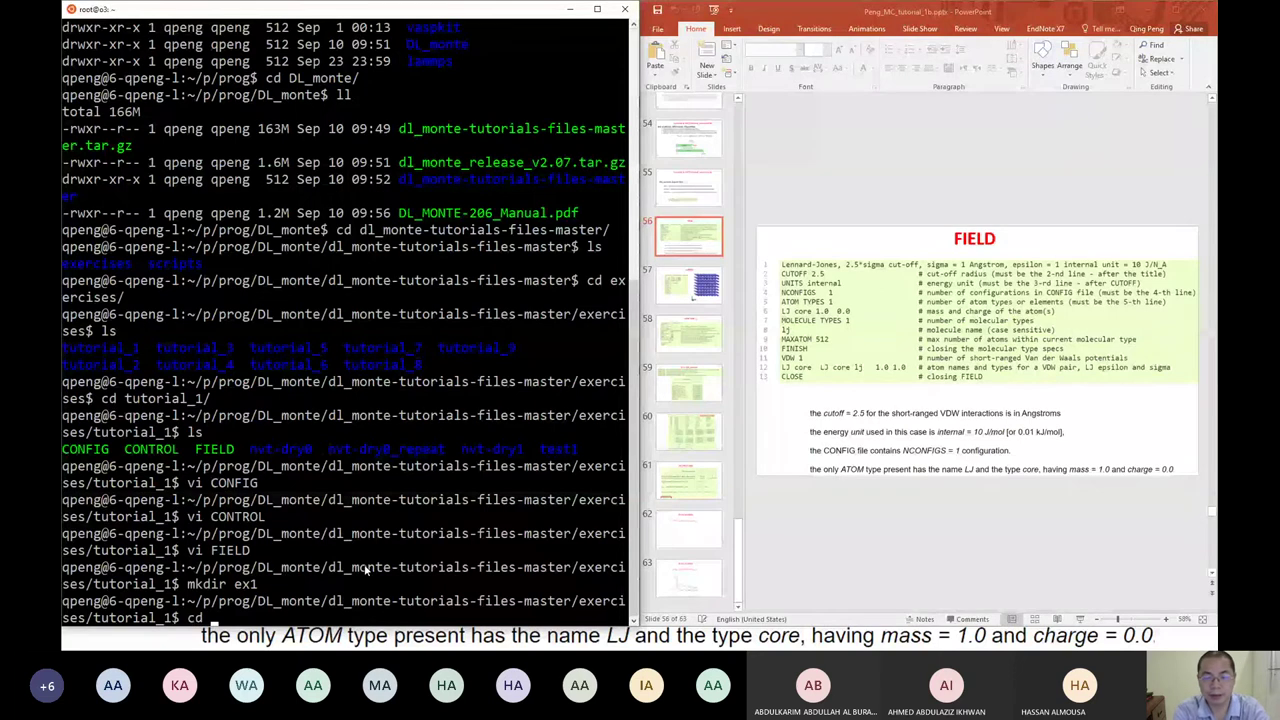
key(BackSpace)
key(BackSpace)
key(BackSpace)
text(ls)
key(Return)
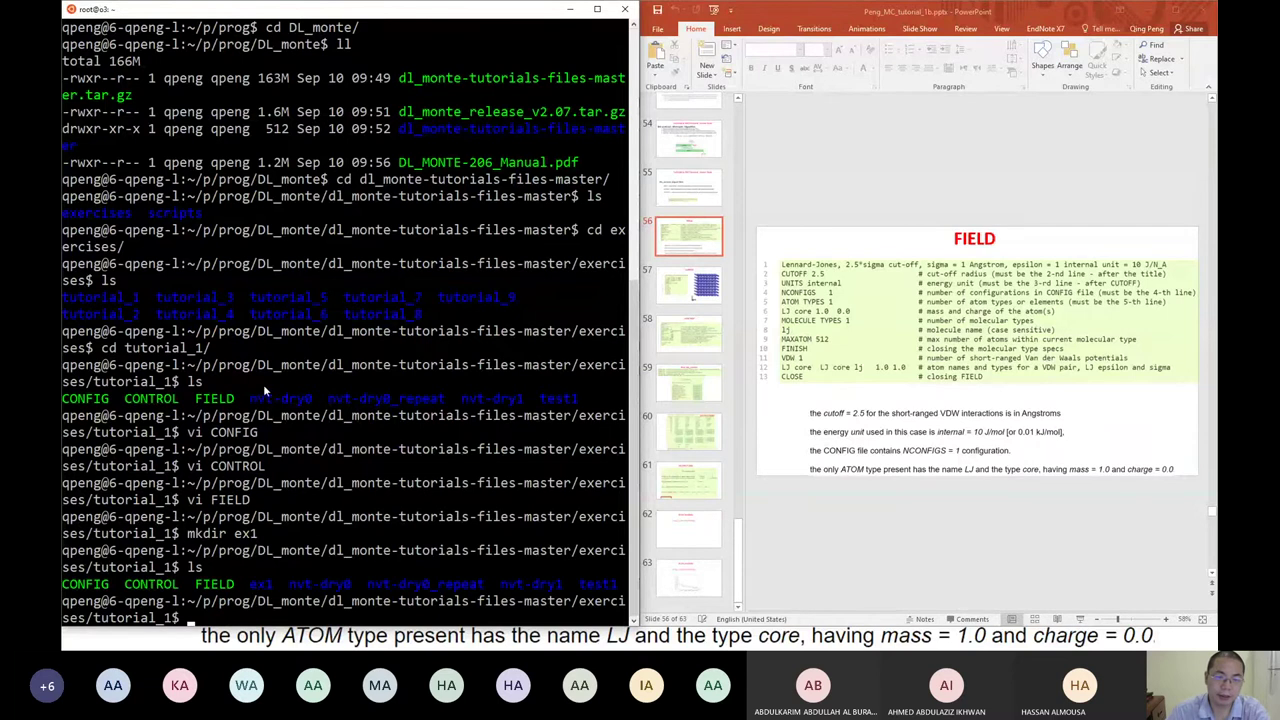
drag(263, 398, 274, 398)
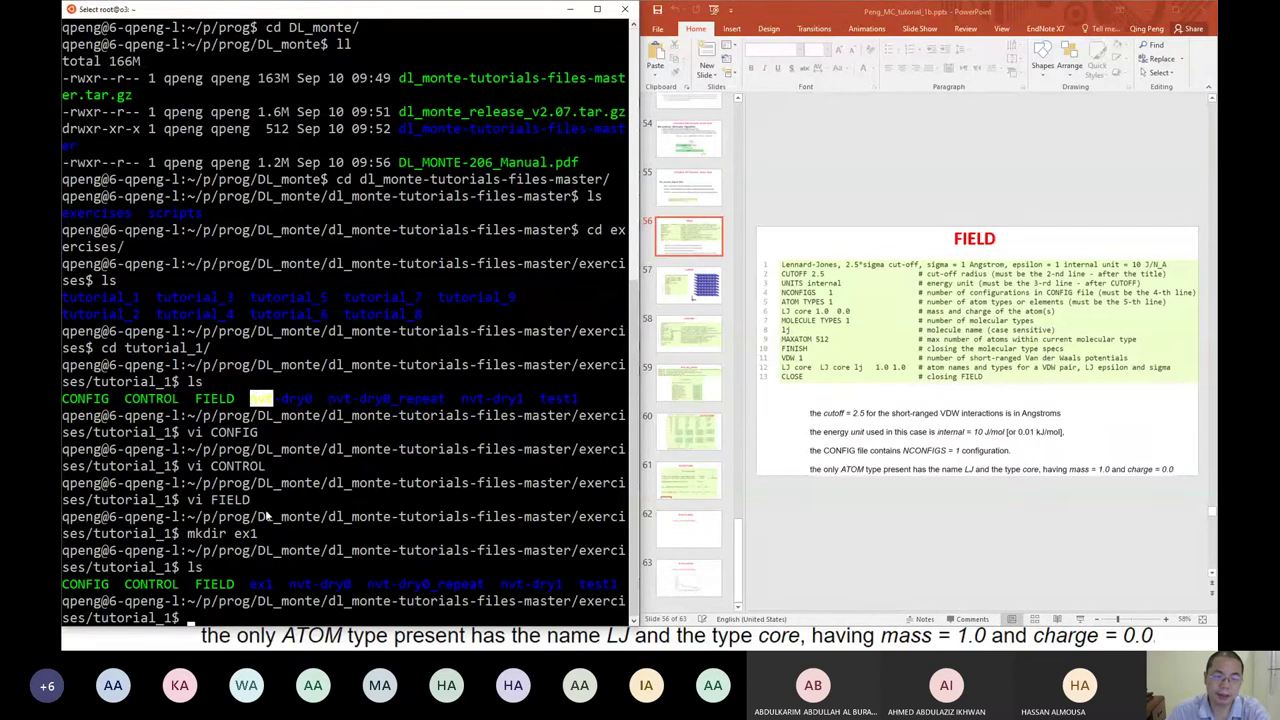
- Change into the ex1 directory and list its contents
drag(270, 584, 251, 586)
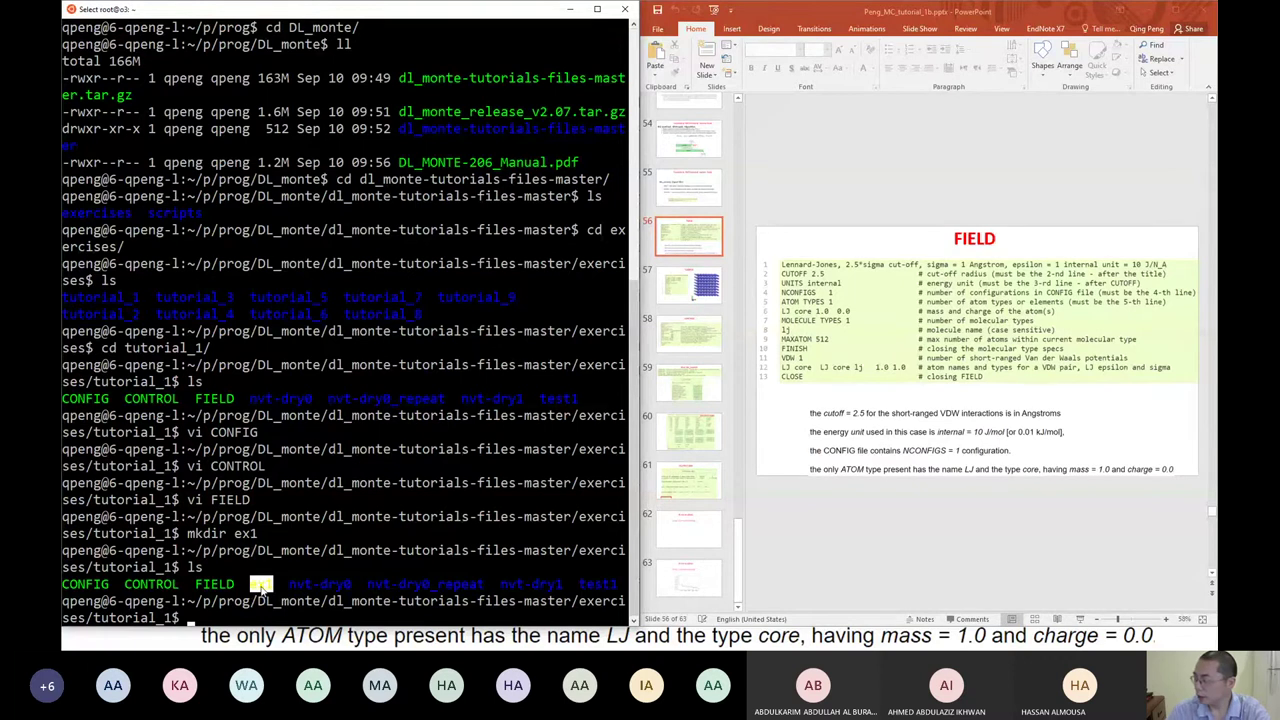
right_click(262, 590)
text(cd)
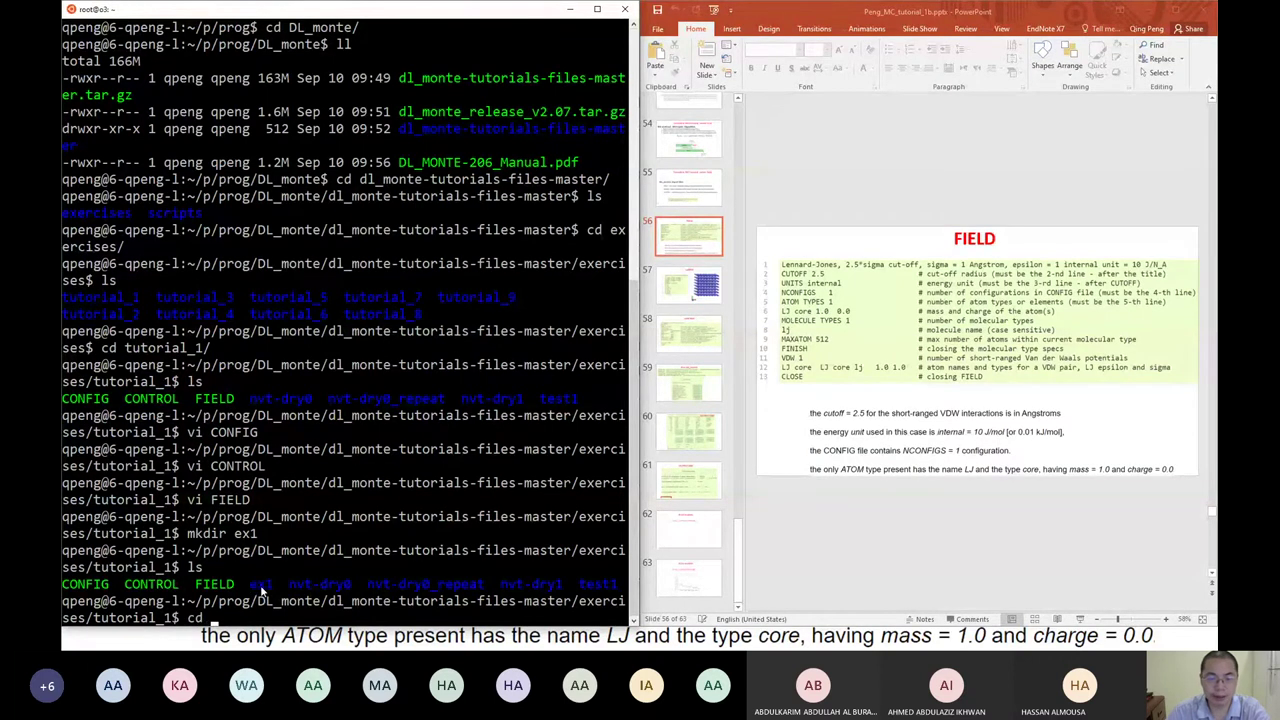
double_click(262, 590)
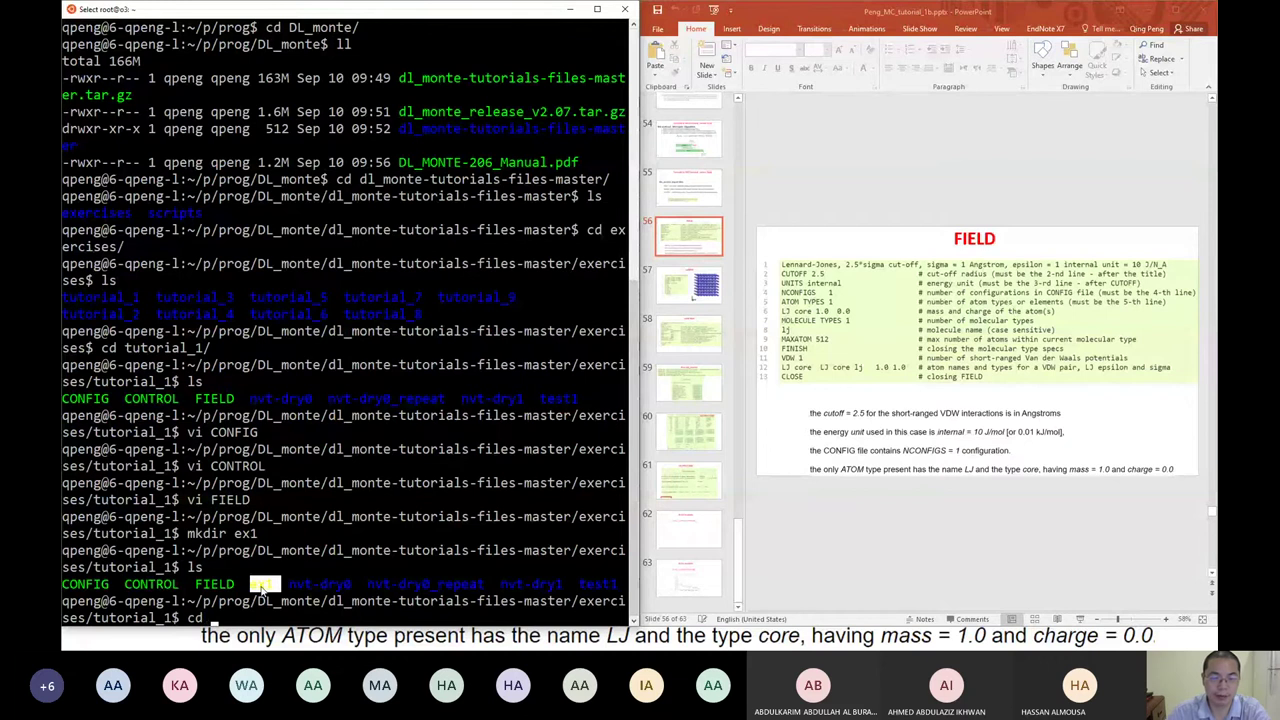
text(ex1)
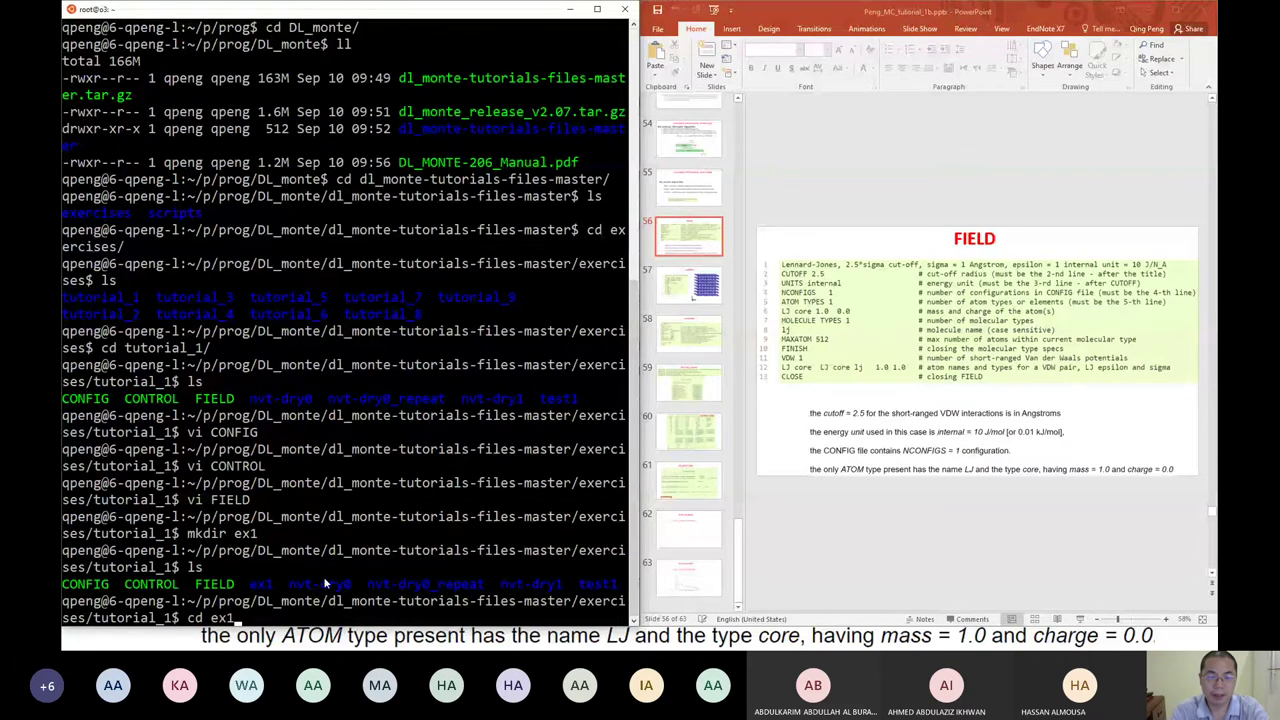
key(Return)
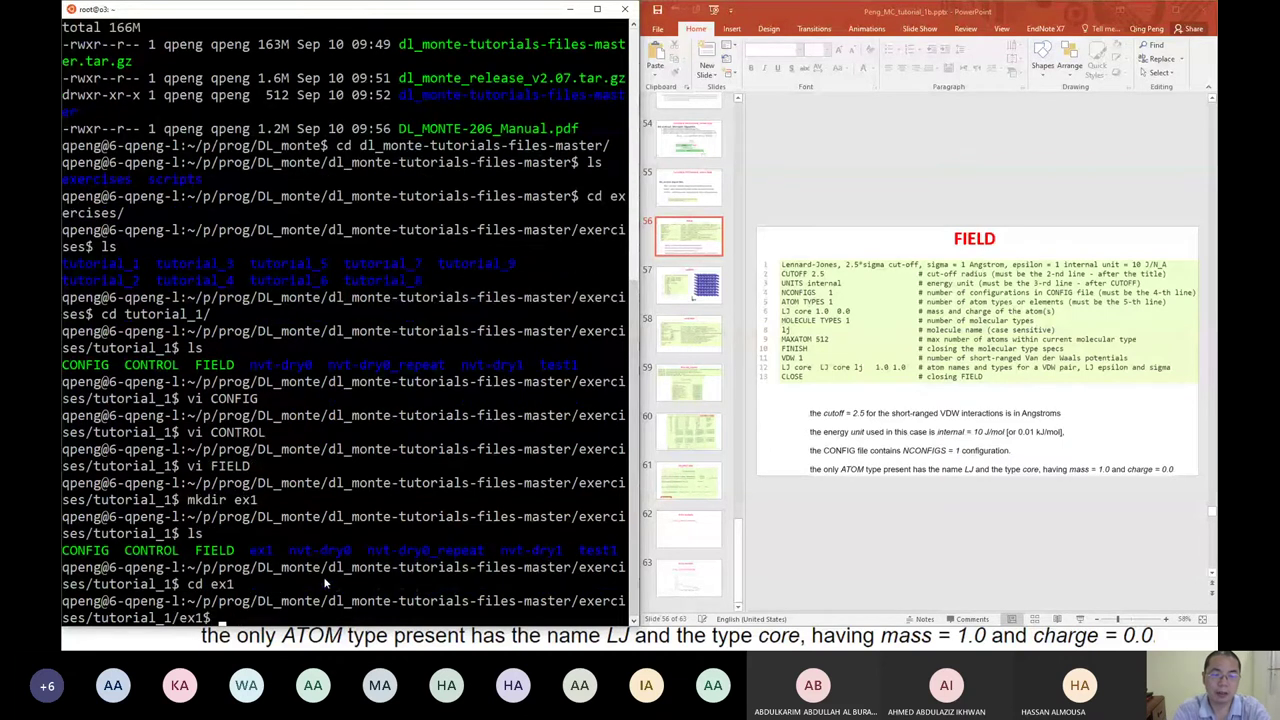
text(ls)
key(Return)
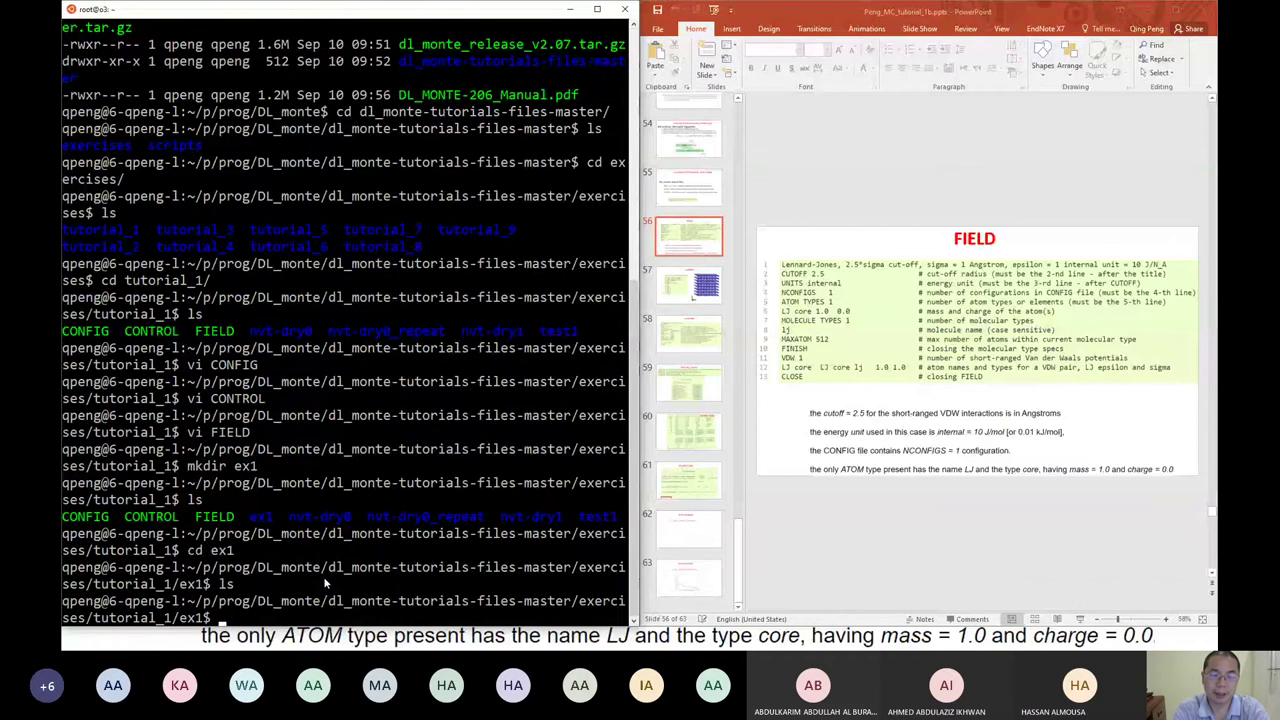
- Copy the CONFIG file from ../nvt-dry0 into the current ex1 directory
text(cp )
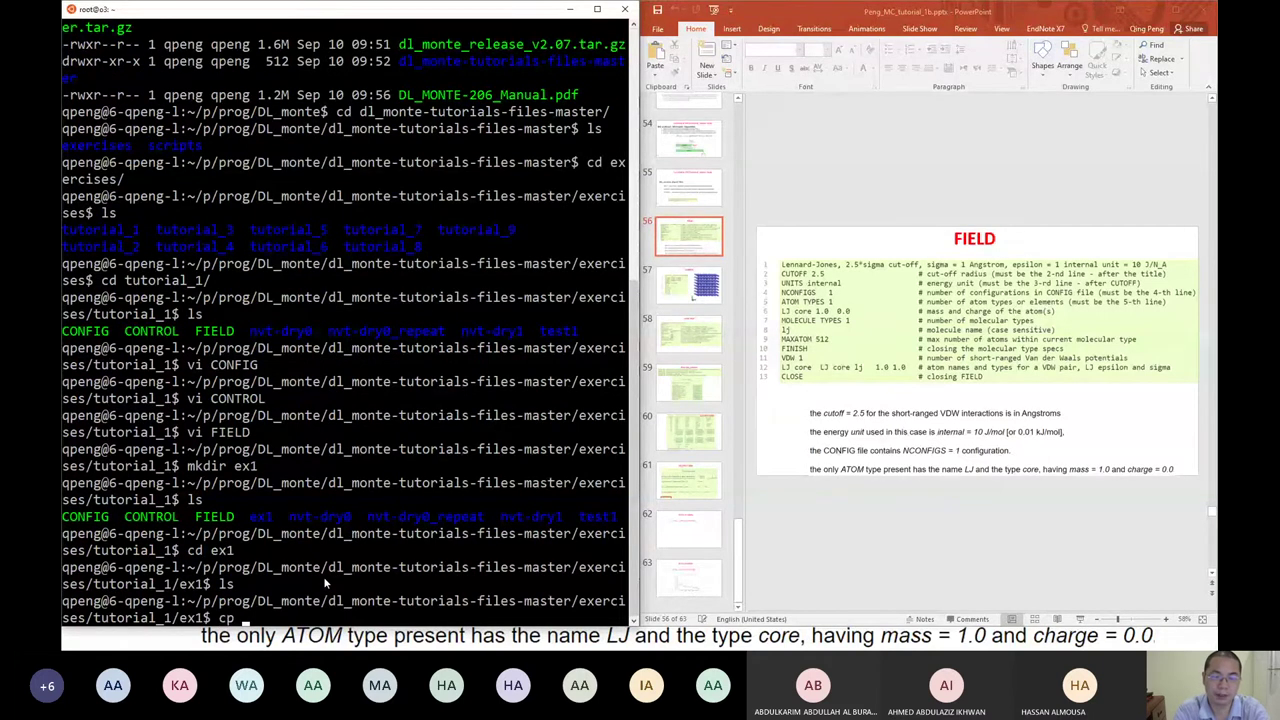
text(../)
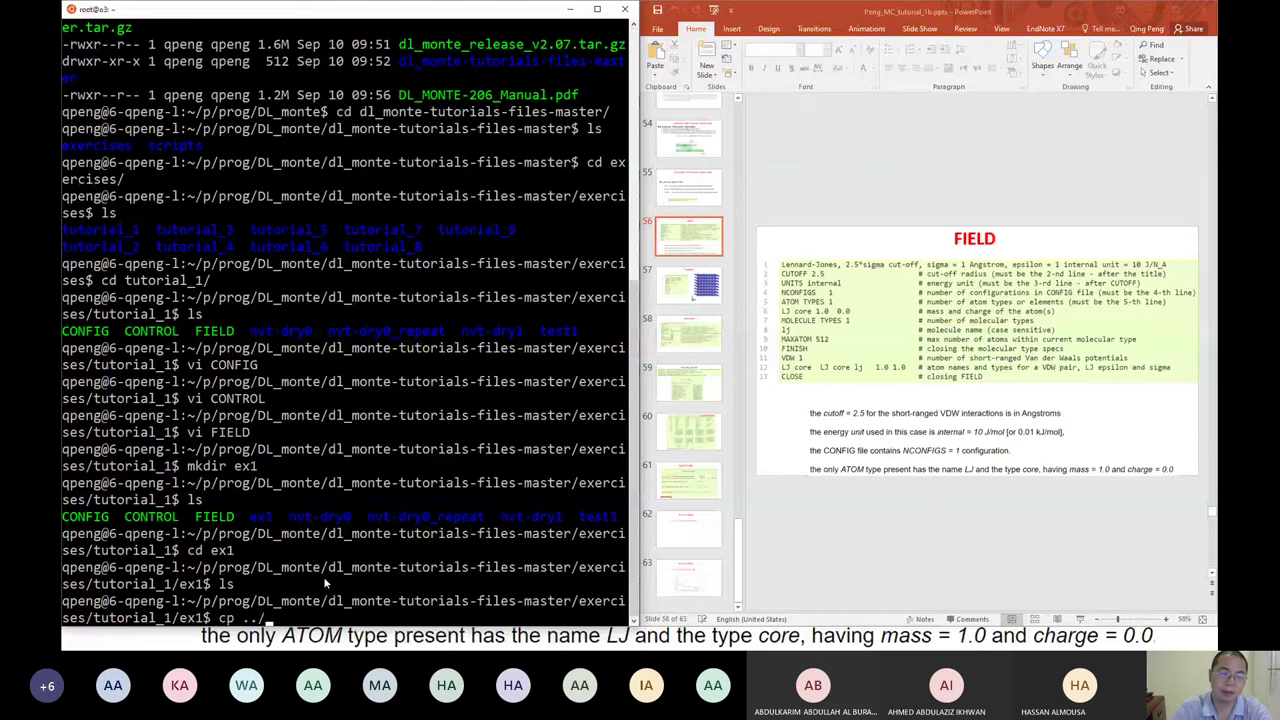
double_click(325, 517)
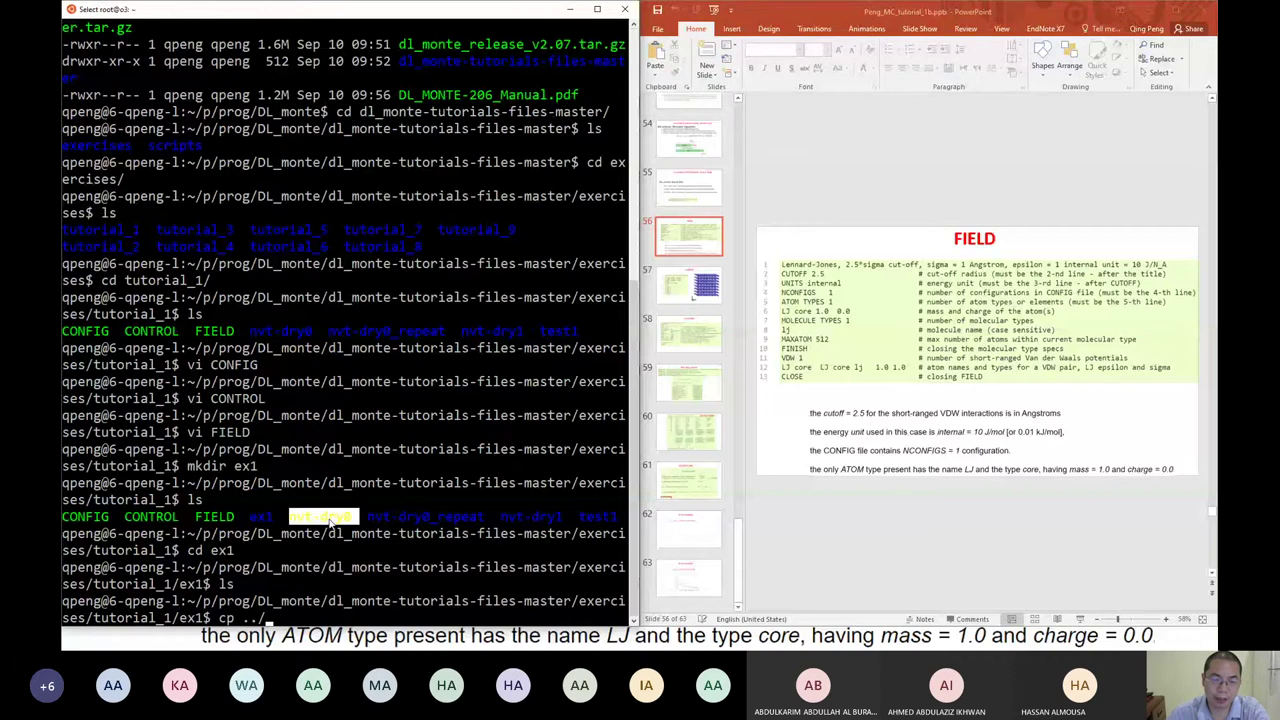
right_click(330, 522)
right_click(330, 522)
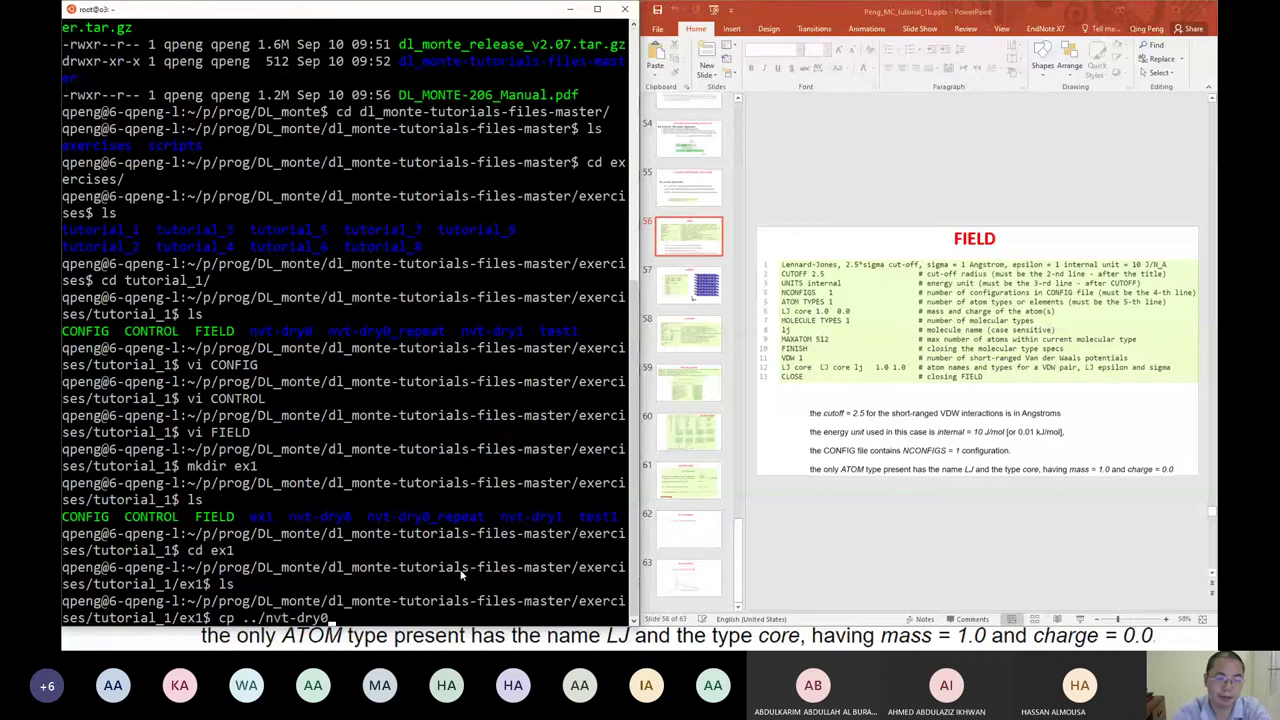
text(/)
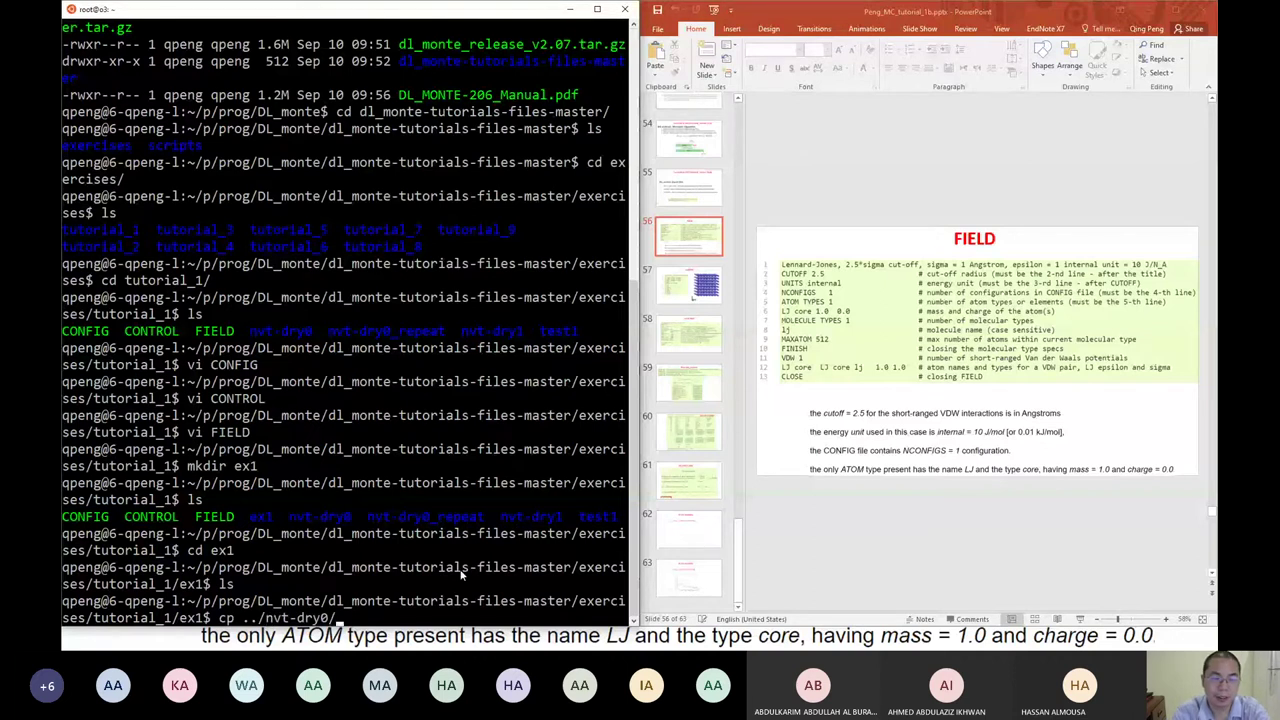
text(c)
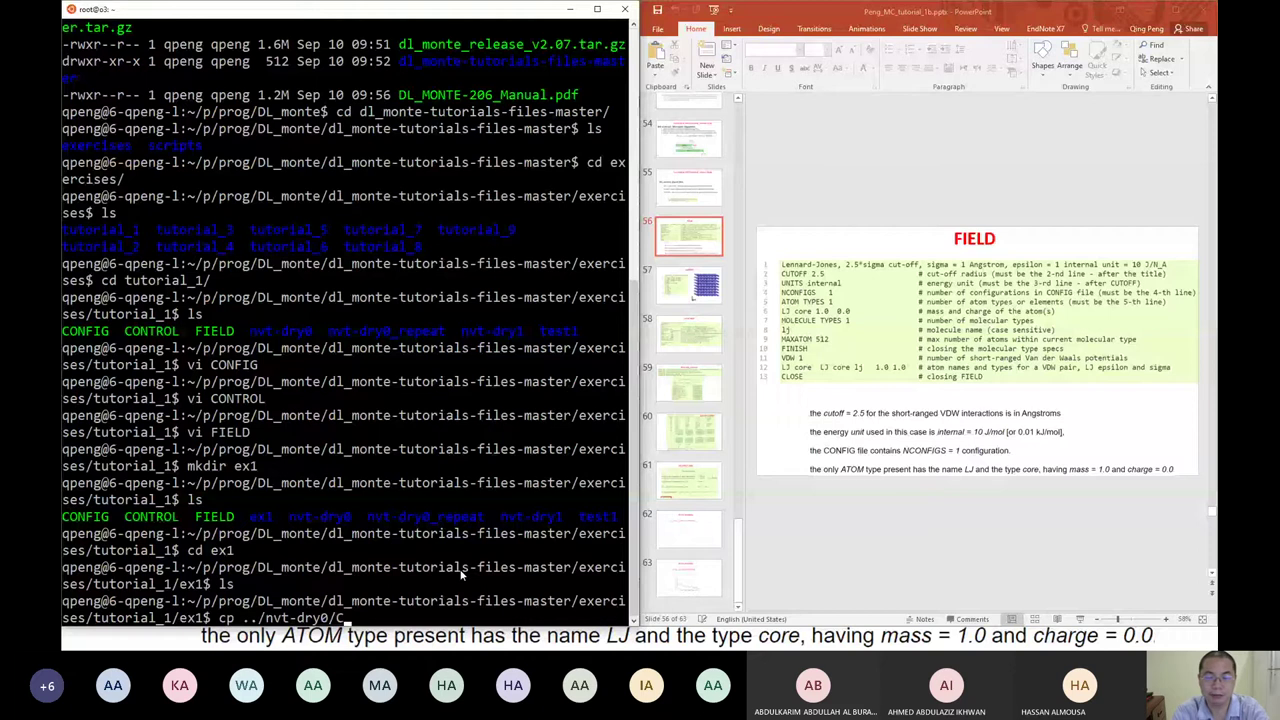
key(Tab)
text(F)
key(Tab)
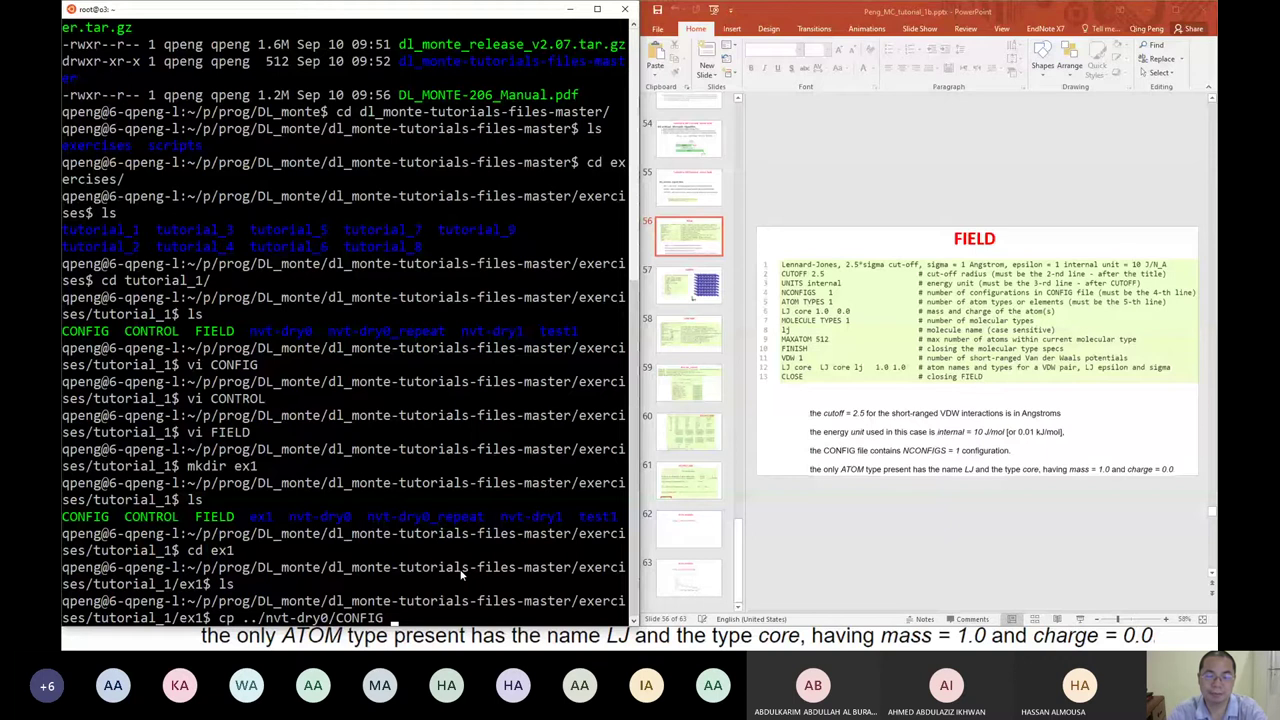
text(.)
key(Return)
- Copy the CONTROL file from ../nvt-dry0 into ex1 by reusing the previous copy command
key(Up)
key(BackSpace)
key(BackSpace)
key(BackSpace)
key(BackSpace)
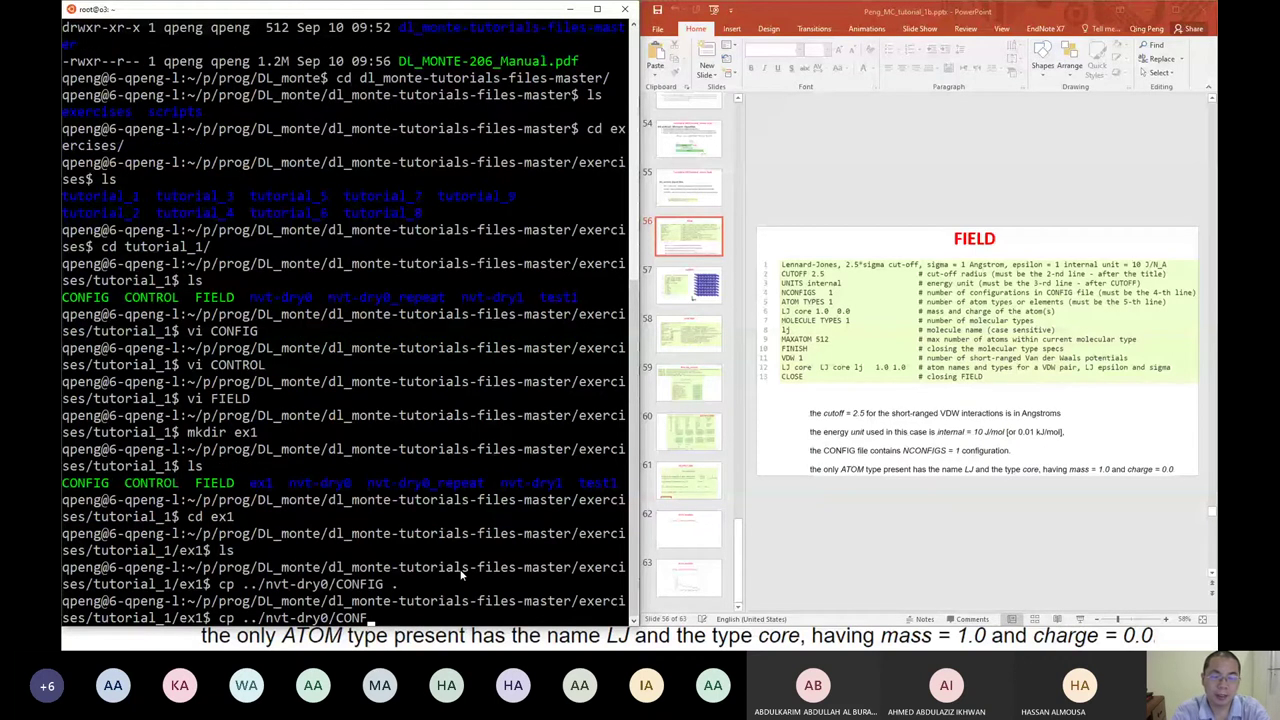
key(BackSpace)
text(T)
key(Tab)
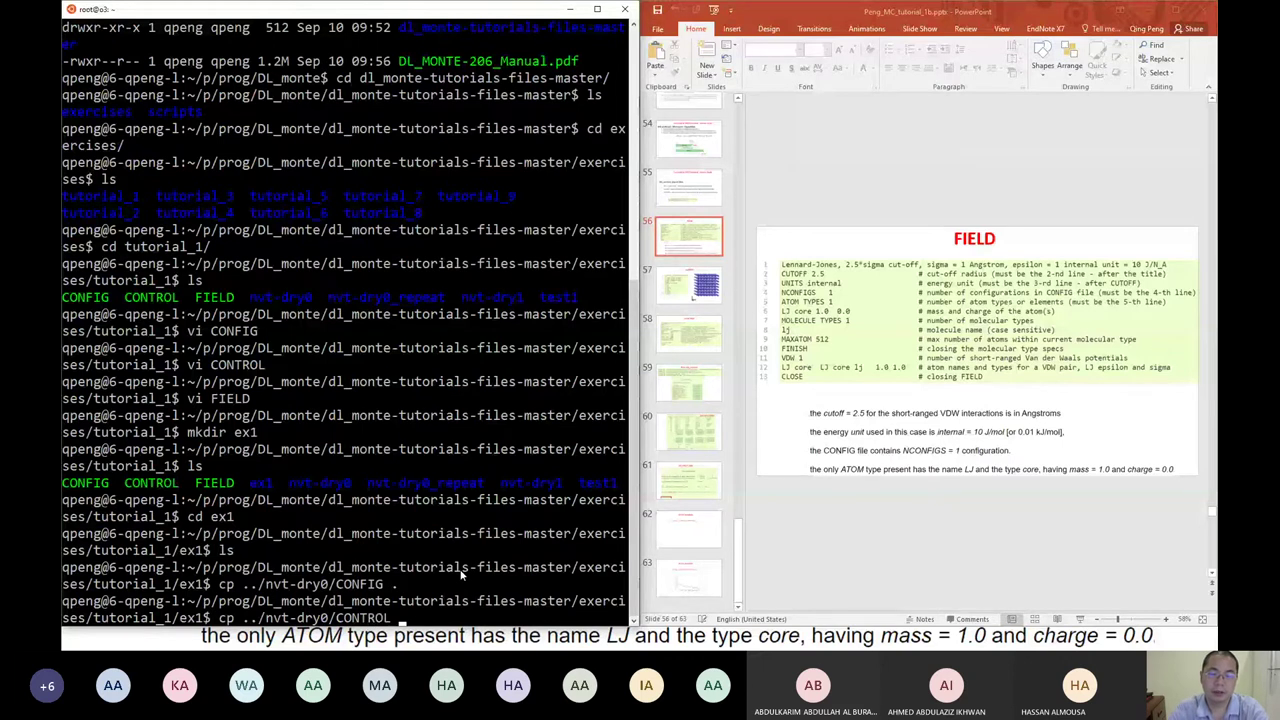
text(.)
key(Return)
- Copy the FIELD file from ../nvt-dry0 into ex1 by editing the previous copy command
key(Up)
key(BackSpace)
key(BackSpace)
key(BackSpace)
key(BackSpace)
key(BackSpace)
key(BackSpace)
key(BackSpace)
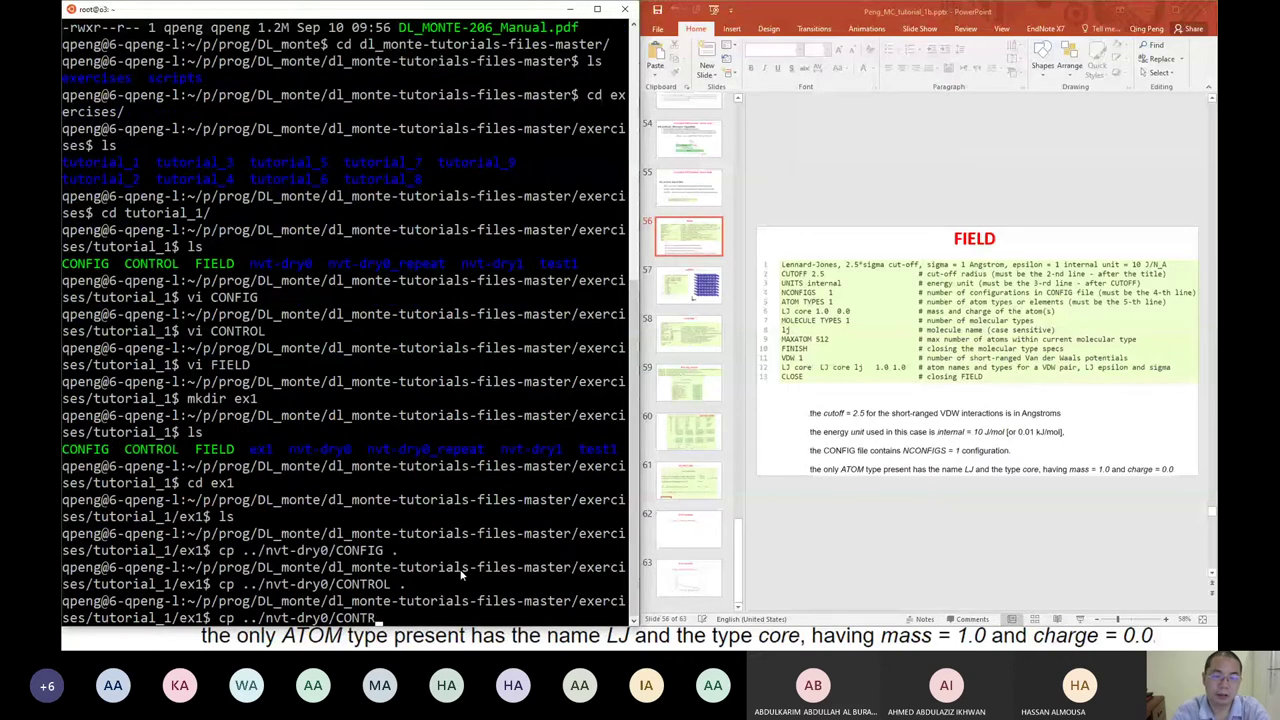
key(BackSpace)
key(BackSpace)
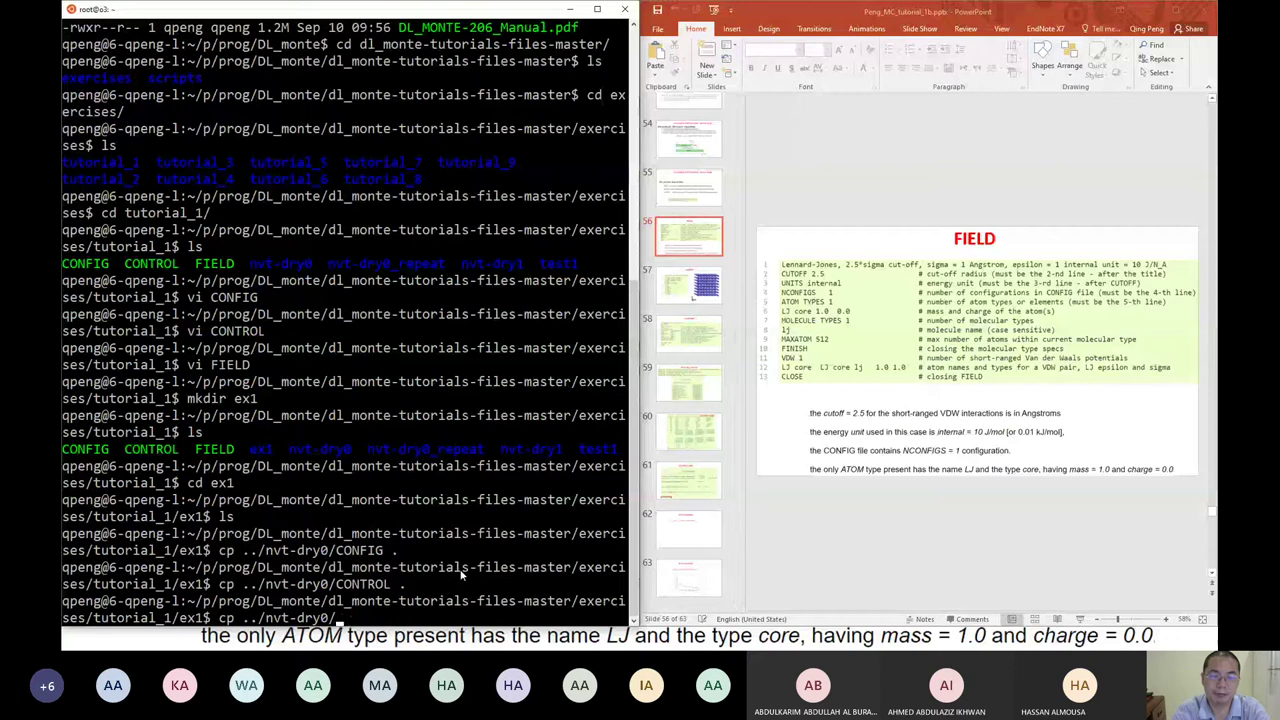
text(FE)
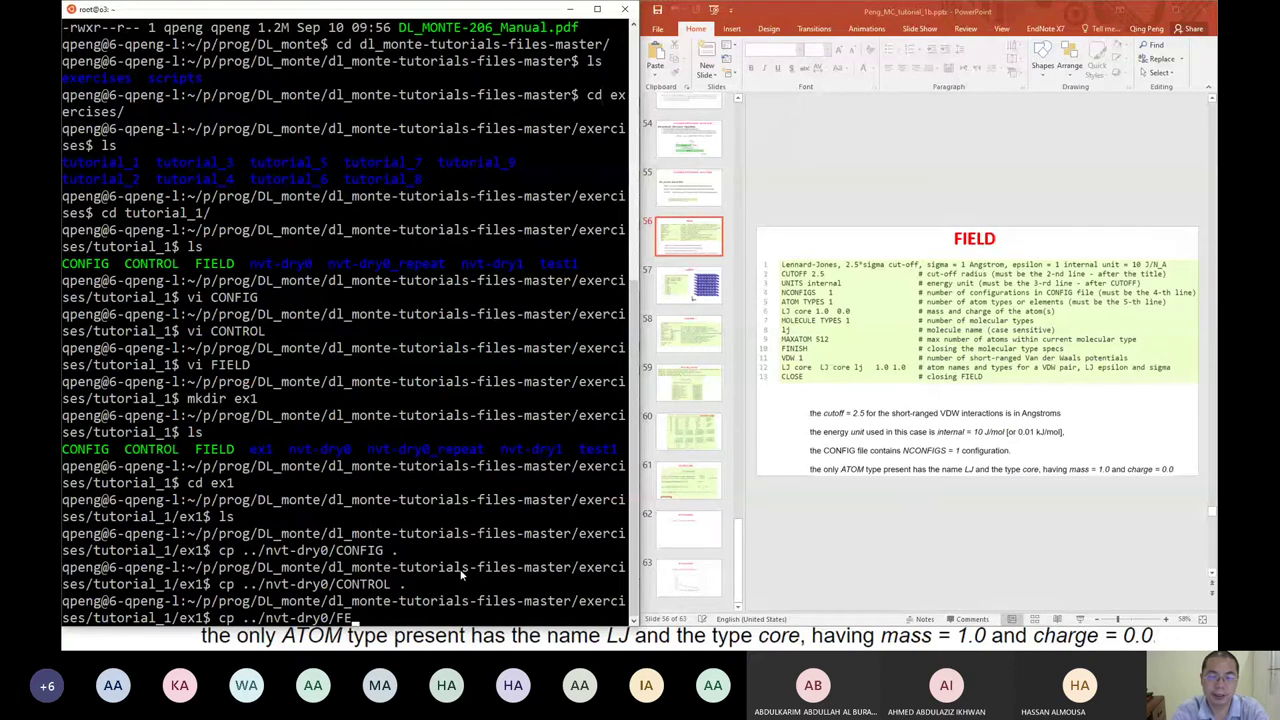
key(BackSpace)
text(IE)
key(Tab)
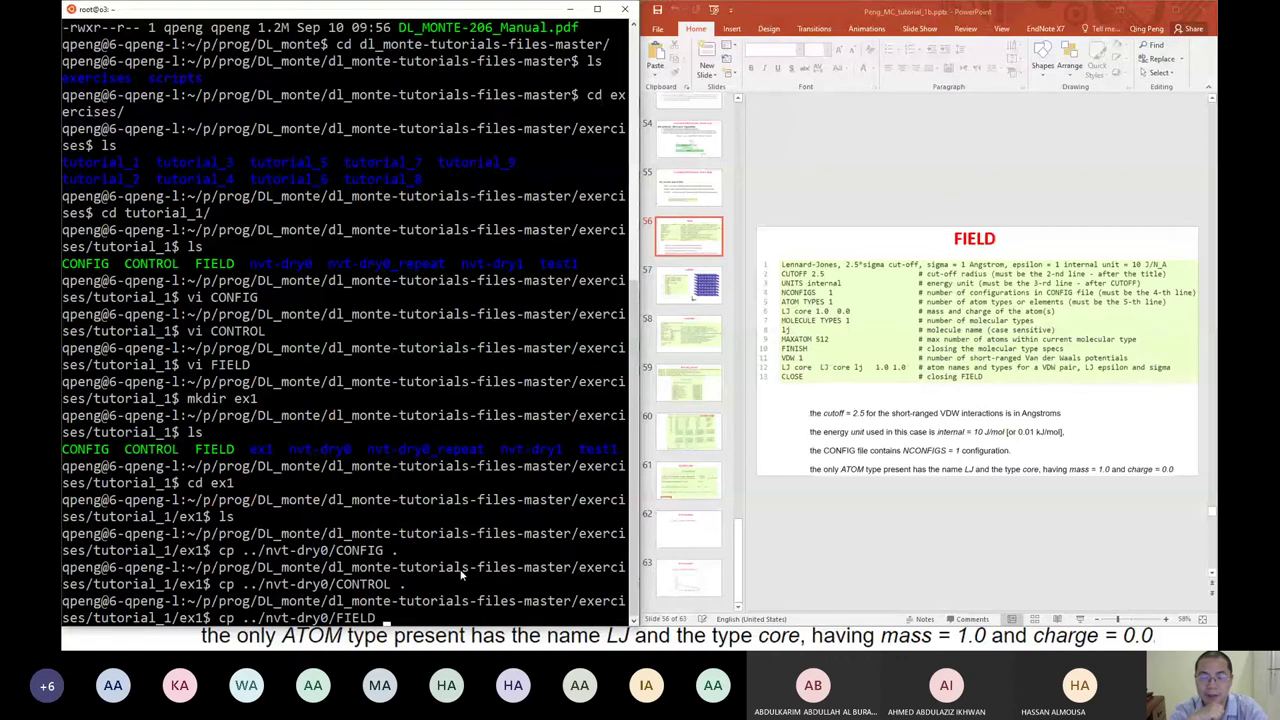
text(.)
key(Return)
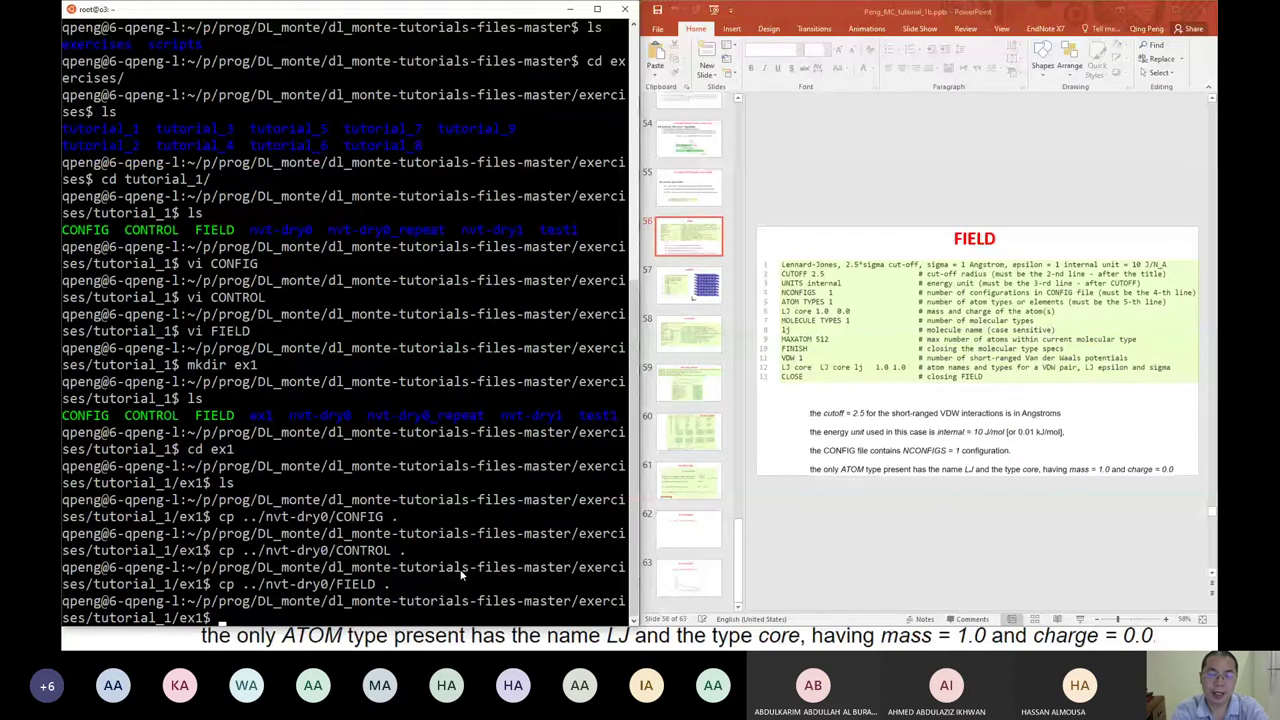
- List the files in ex1, and list the DL_MONTE executables in ~/bin/
text(ls)
key(Return)
text(ls)
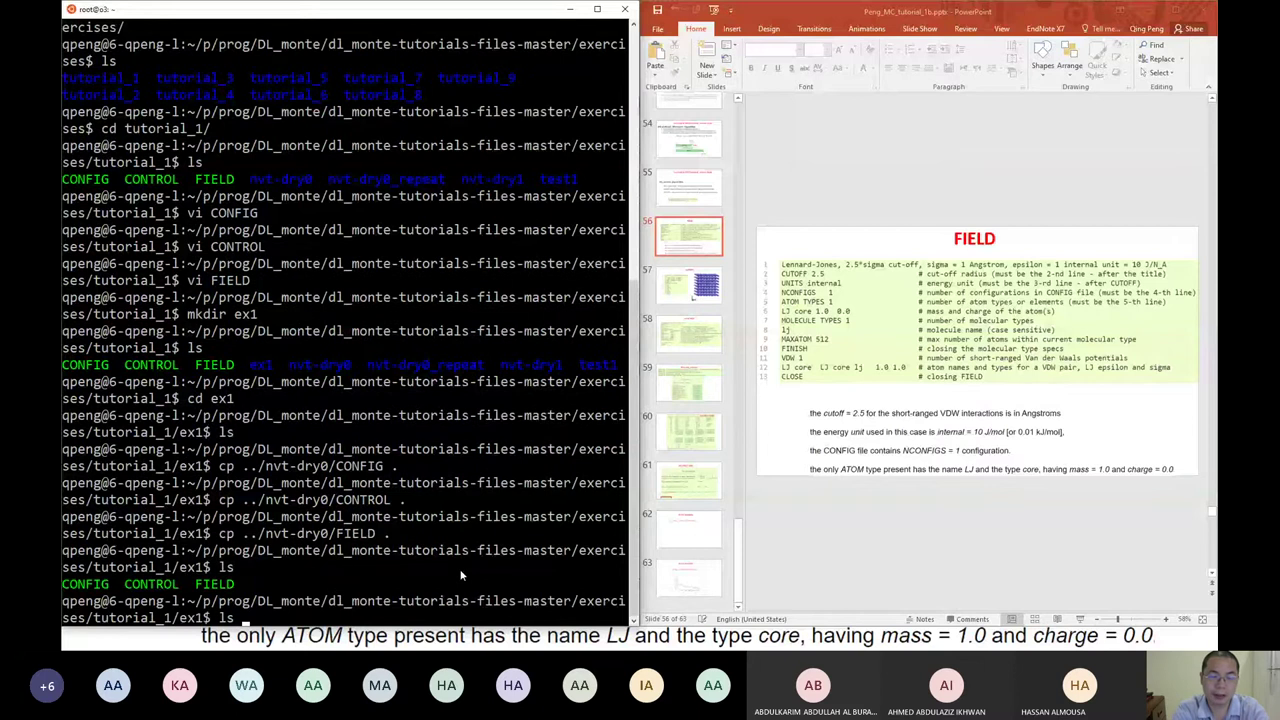
text( ~/bin/)
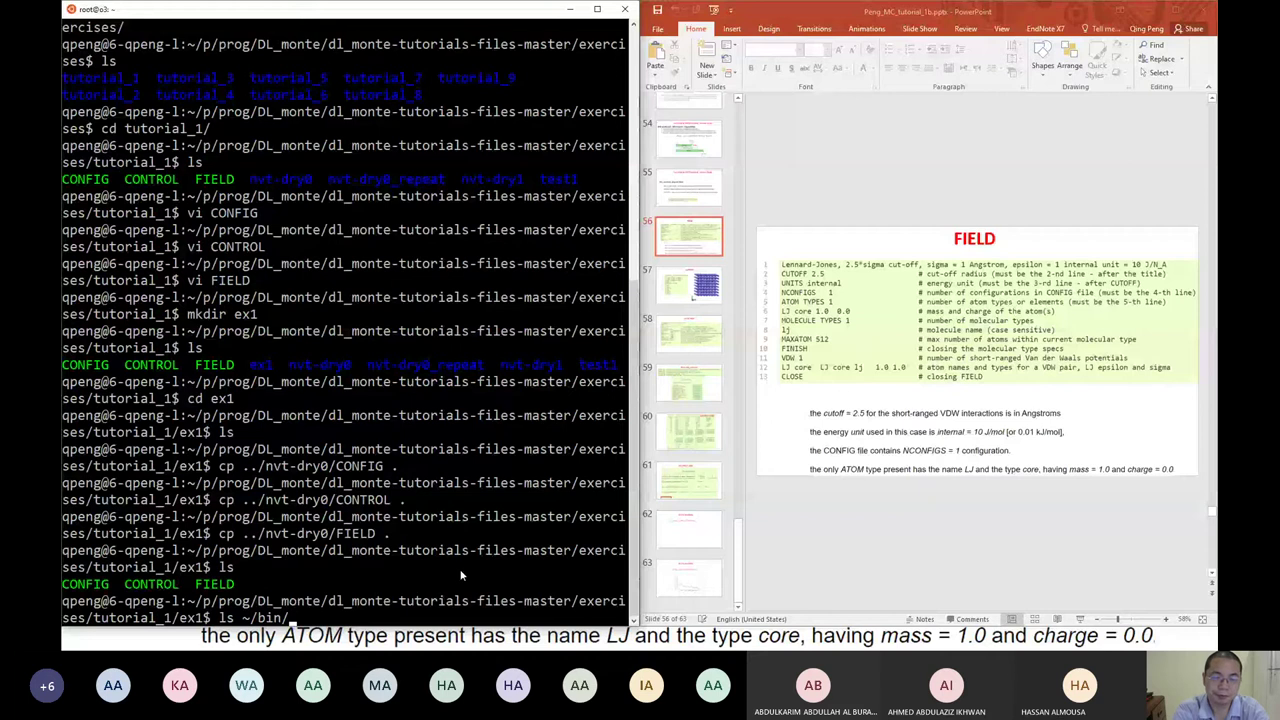
key(Return)
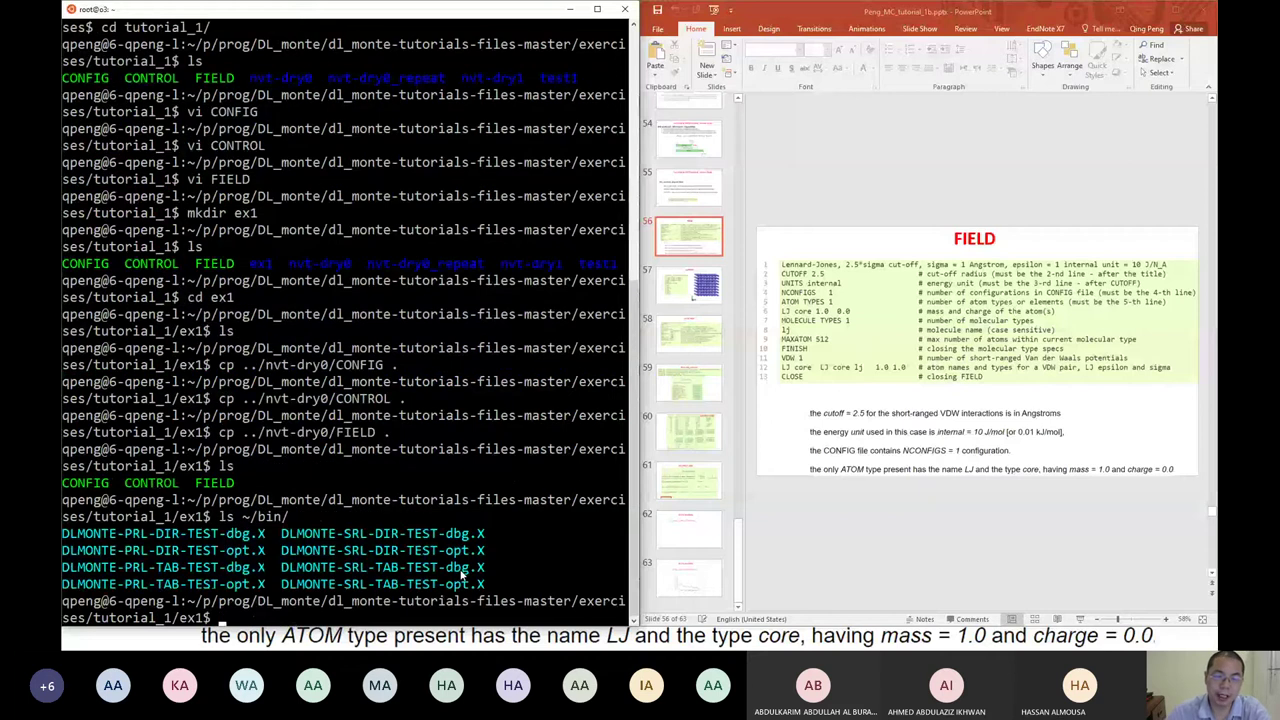
double_click(262, 518)
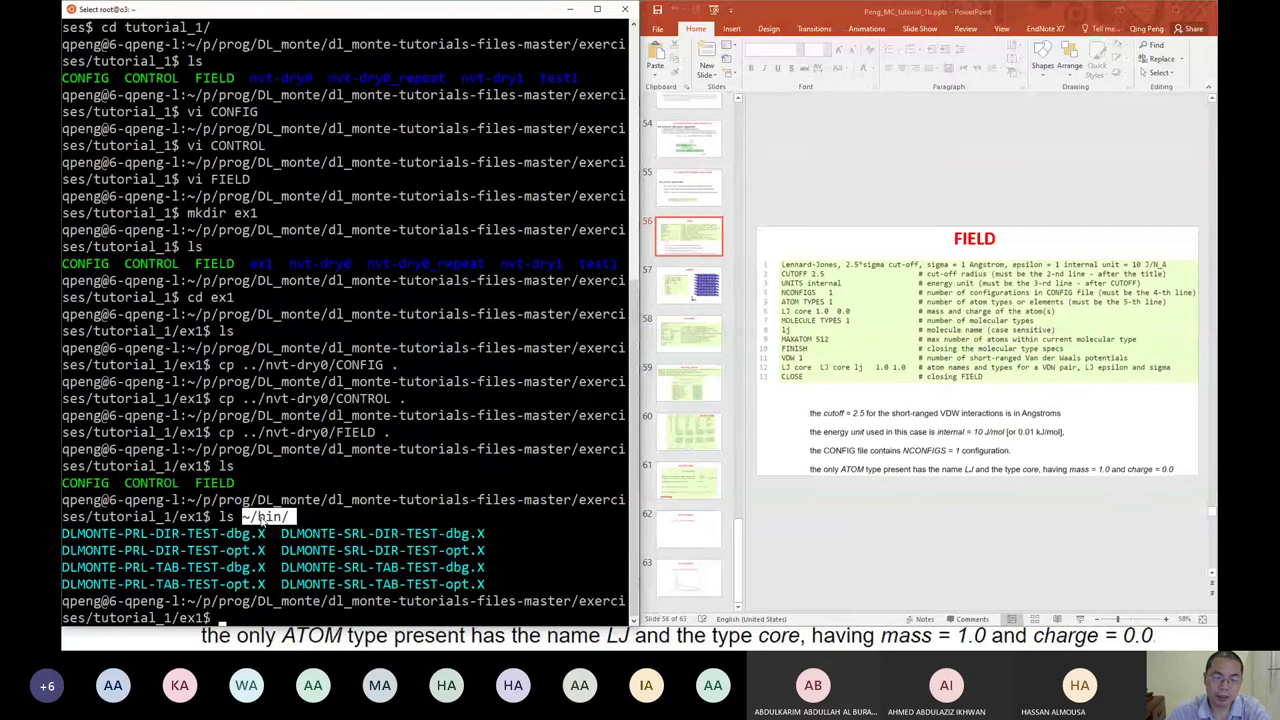
key(ctrl+c)
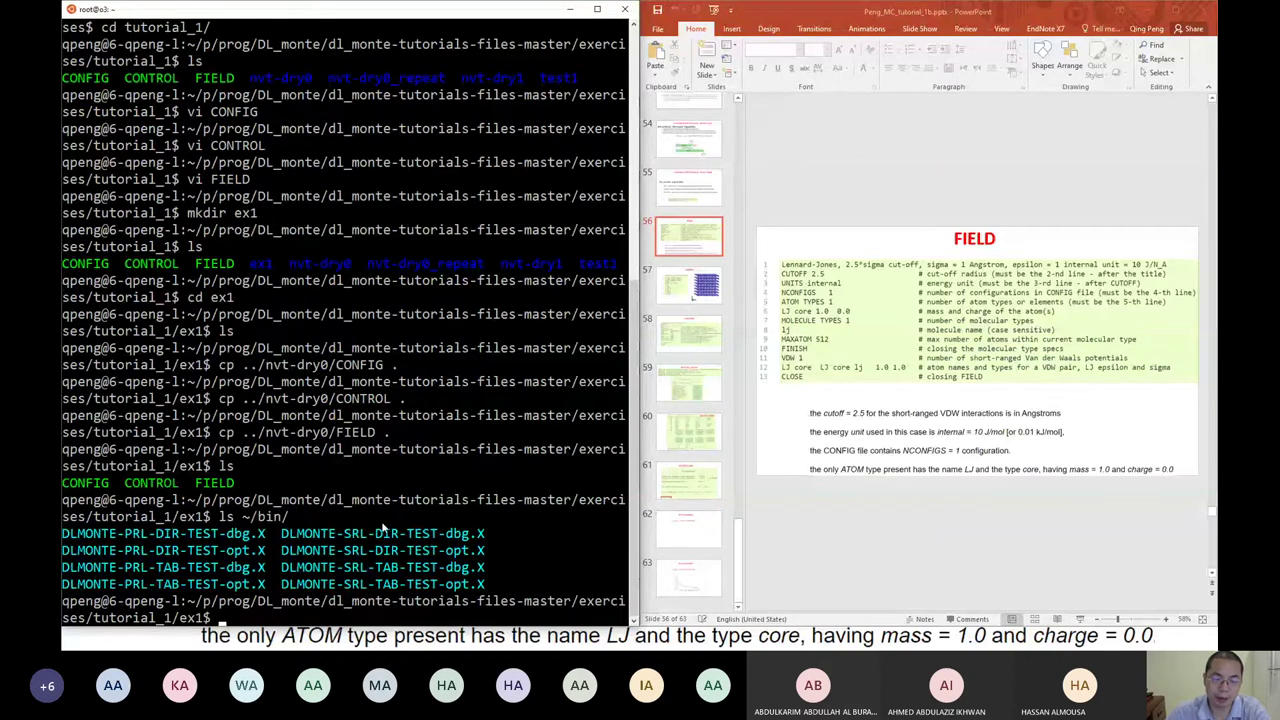
click(259, 516)
double_click(260, 517)
key(ctrl+c)
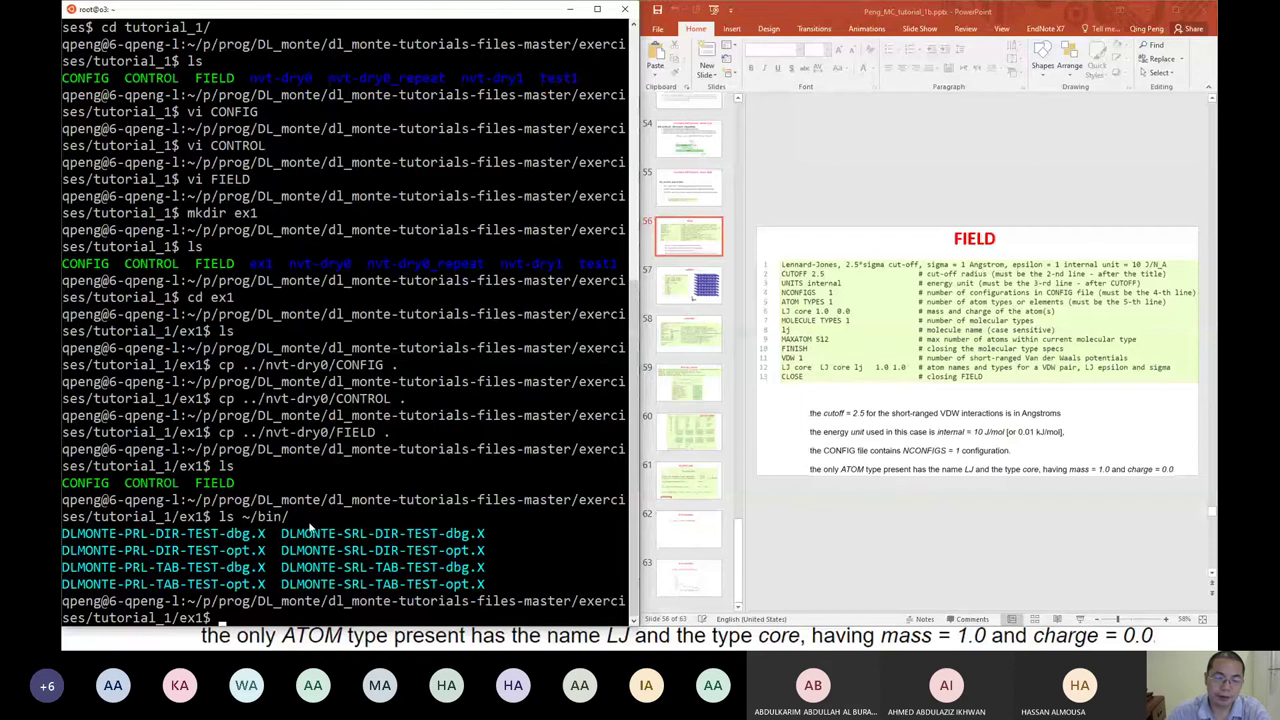
key(ctrl+v)
double_click(398, 584)
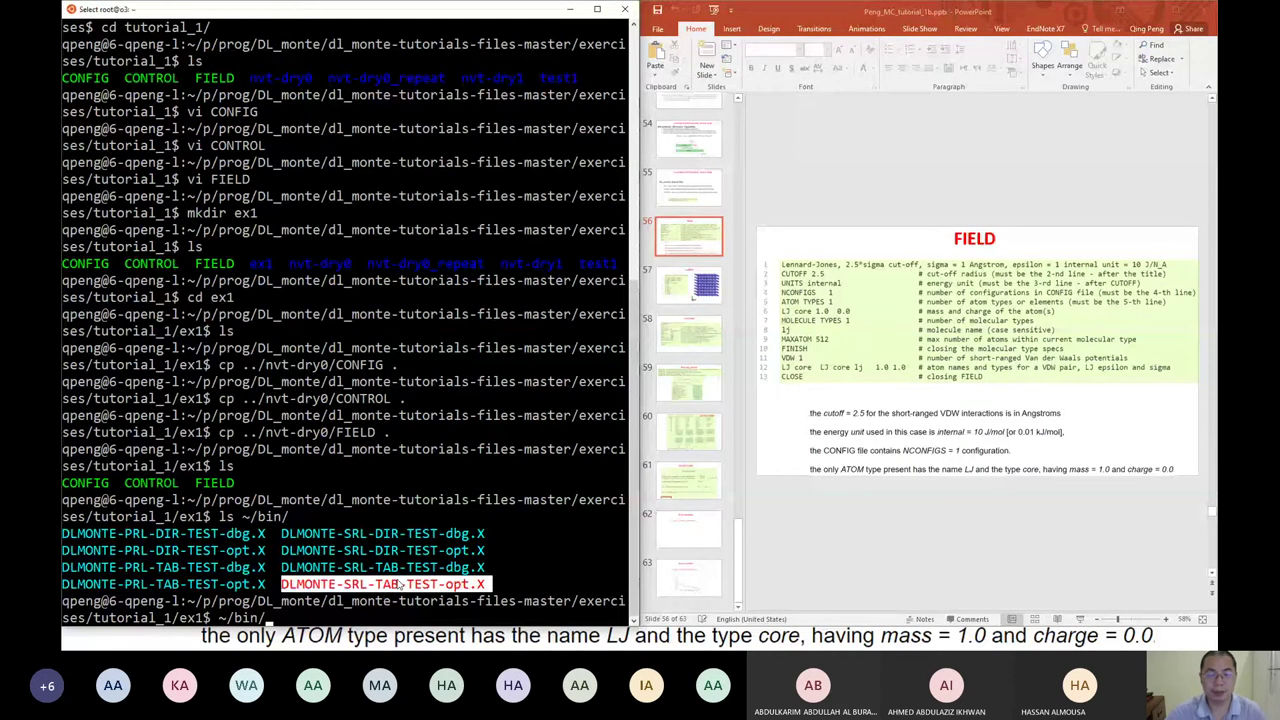
right_click(400, 585)
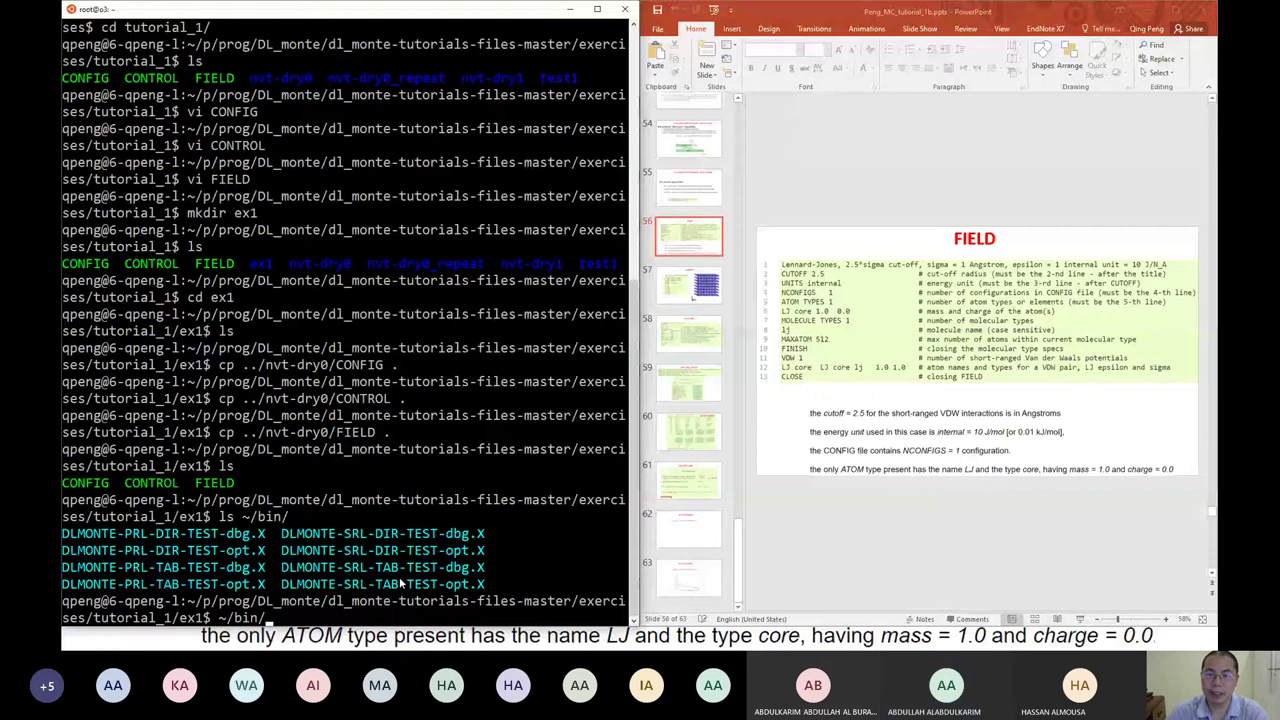
- Maximize the terminal window and clear the pending command to get back to an empty prompt in ex1
click(597, 9)
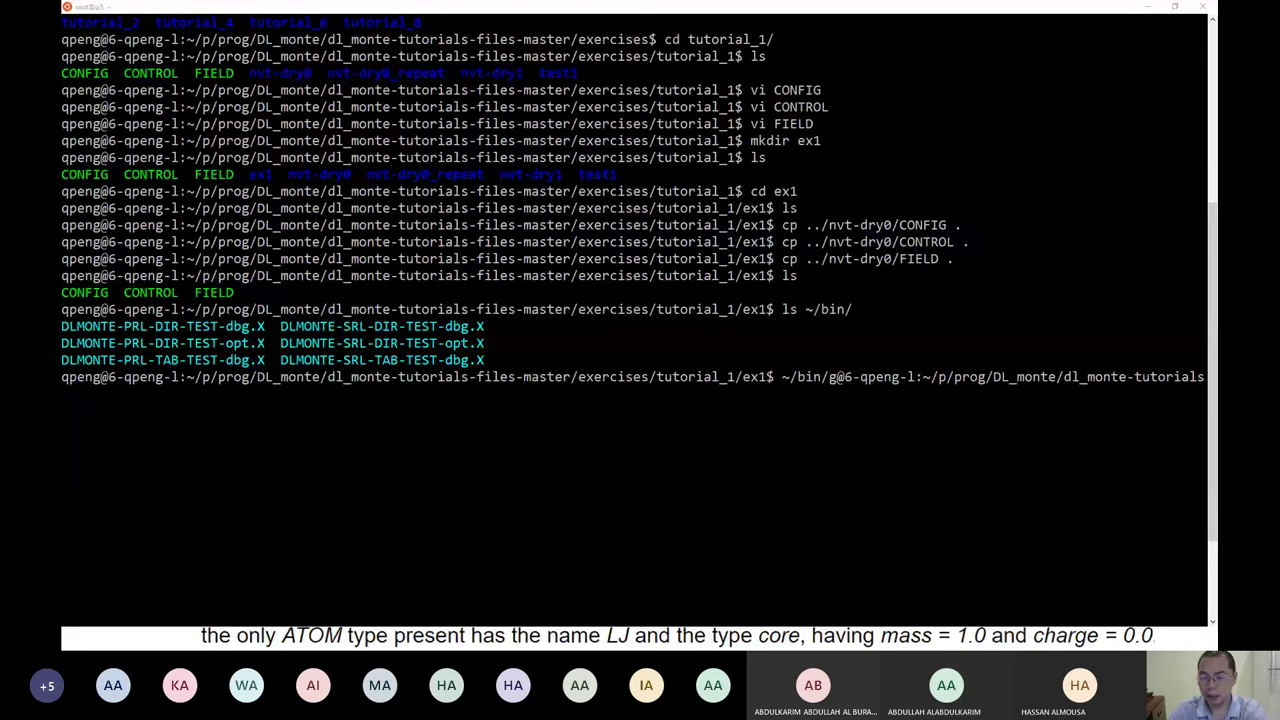
click(431, 449)
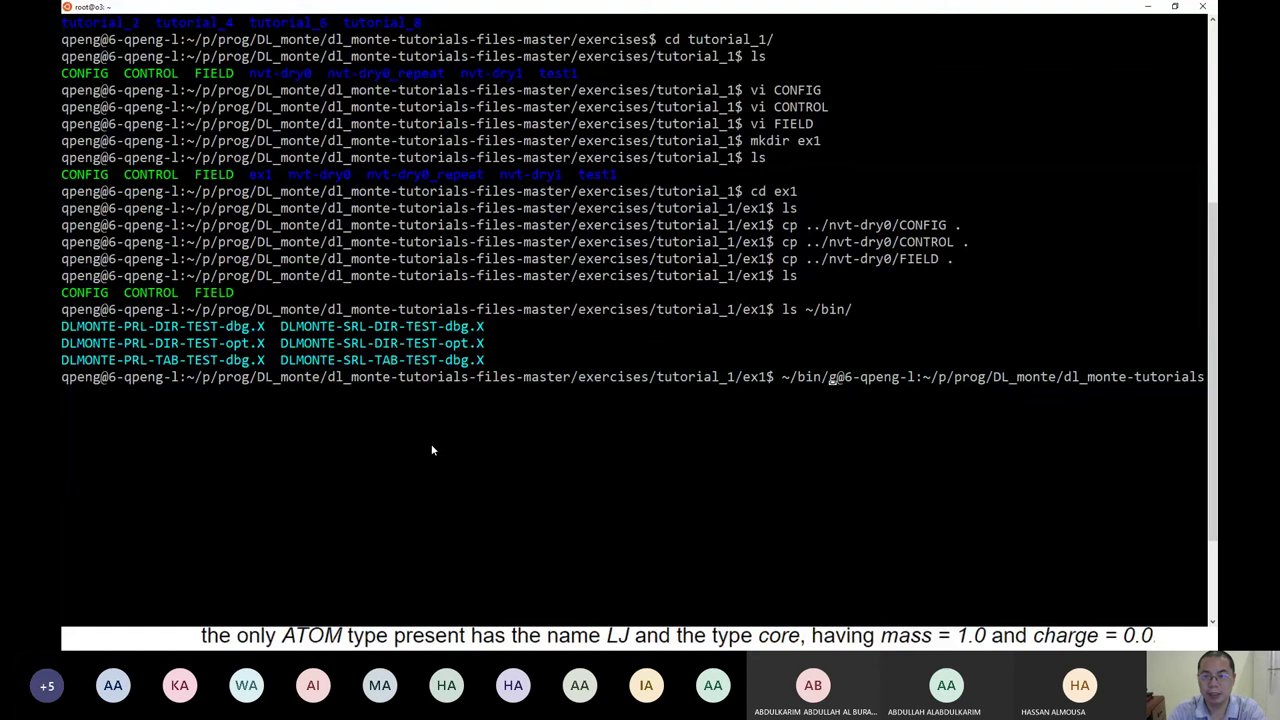
key(Up)
key(BackSpace)
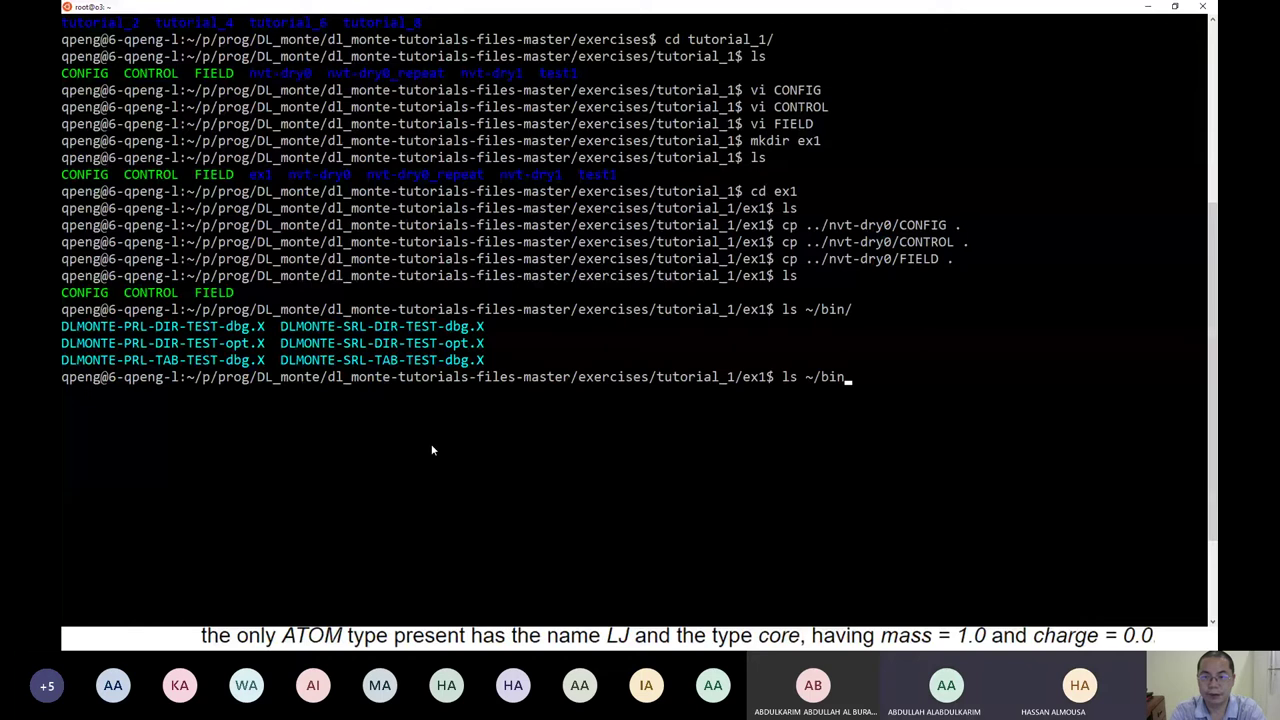
key(BackSpace)
key(BackSpace)
key(BackSpace)
key(BackSpace)
key(BackSpace)
key(BackSpace)
key(BackSpace)
key(BackSpace)
key(Return)
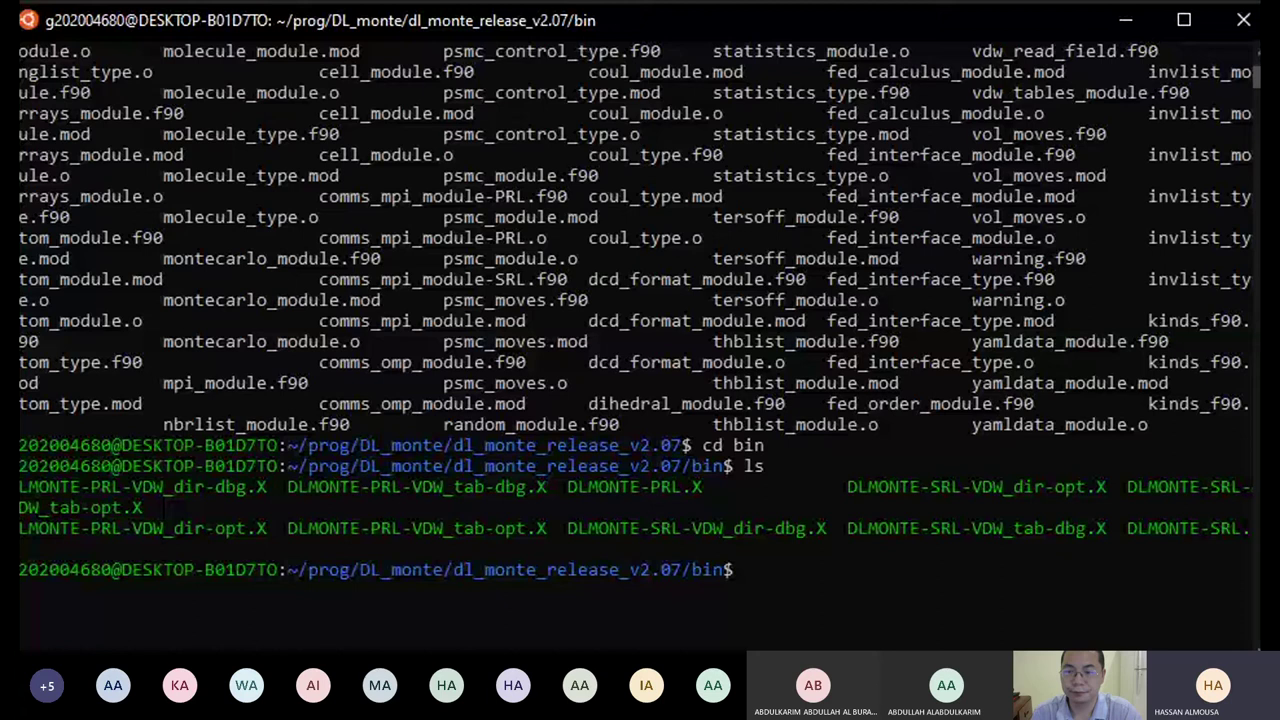
- Maximize the shared terminal and go up from bin to the dl_monte_release_v2.07 directory
click(1185, 22)
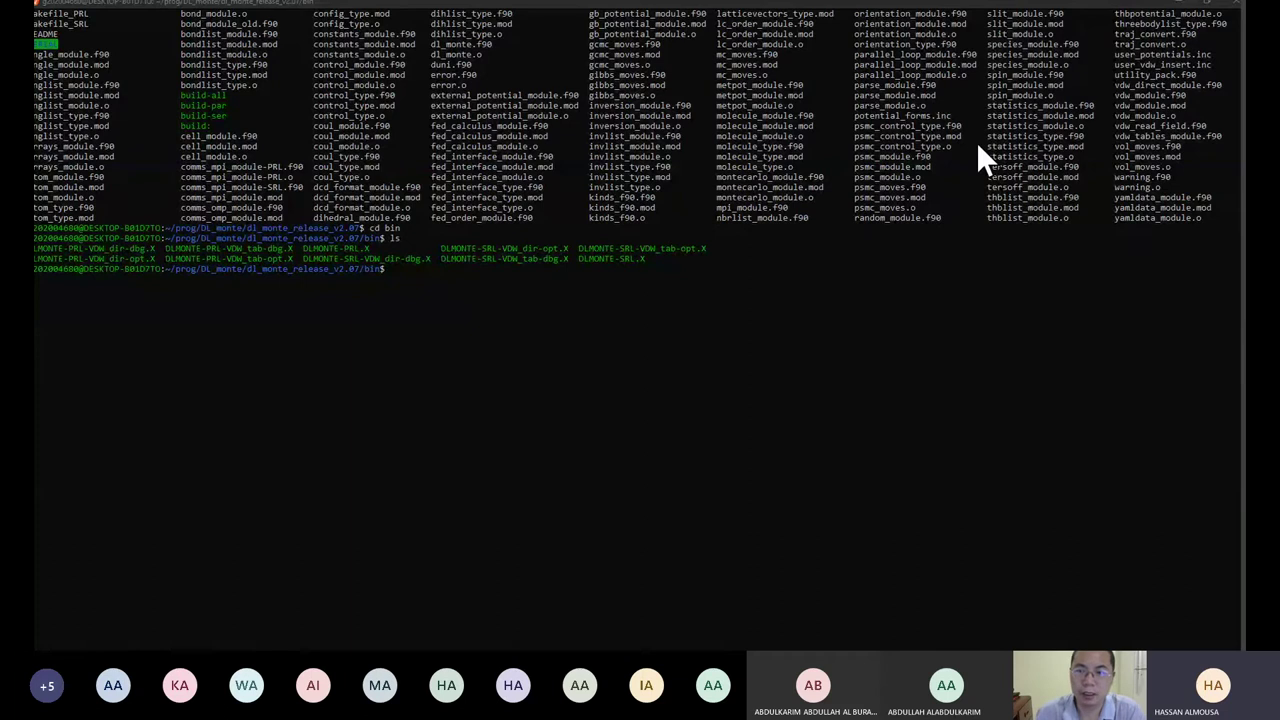
text(cd ..)
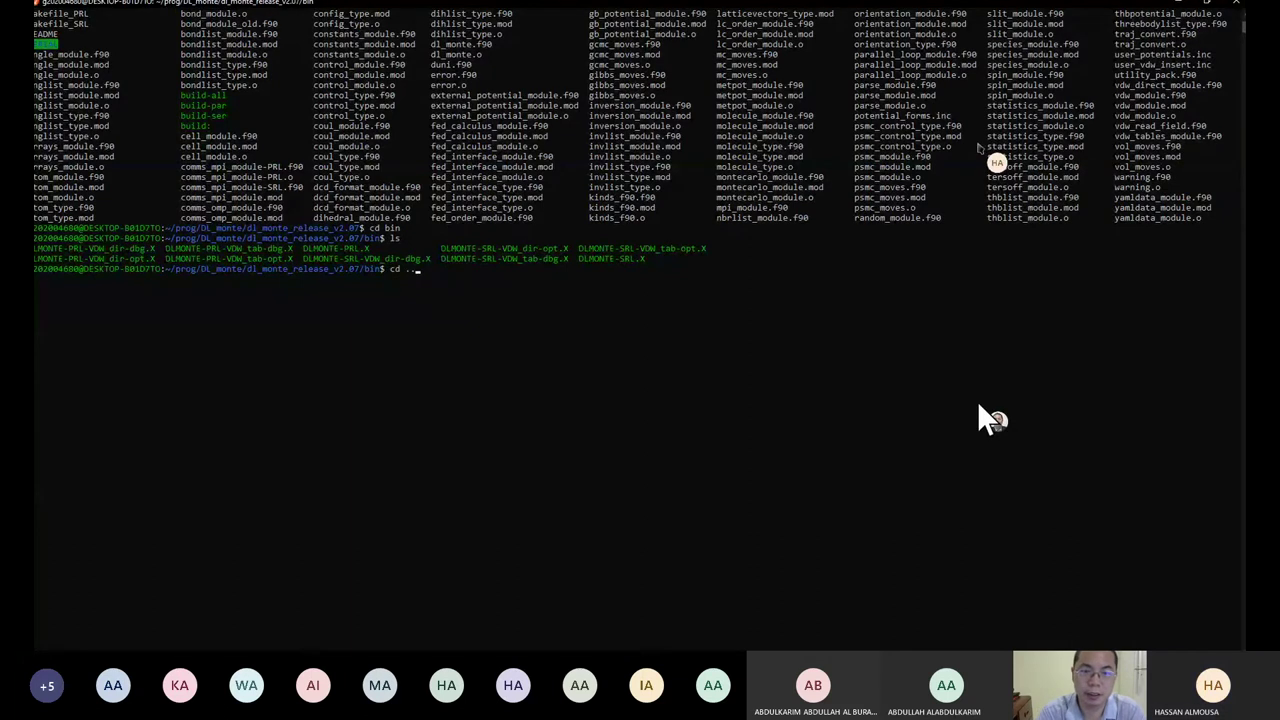
key(Return)
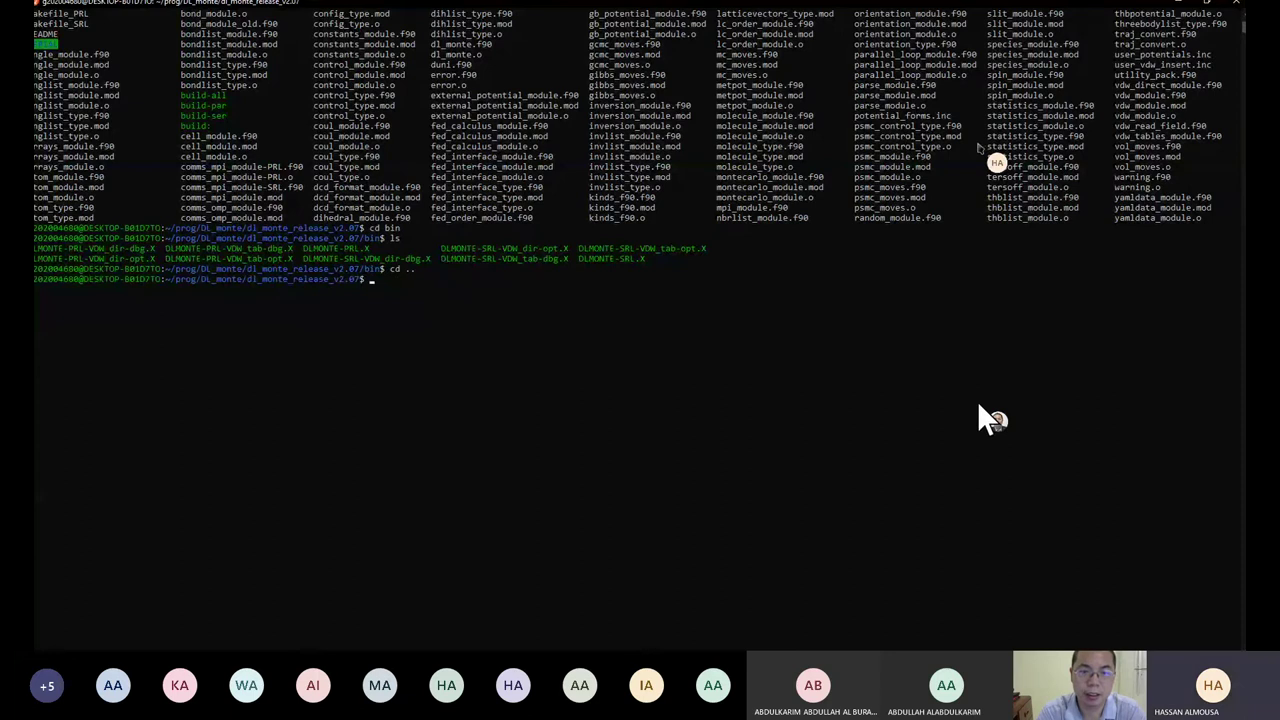
- Go up from dl_monte_release_v2.07 to the DL_monte directory and list its contents
text(cd ..)
key(Return)
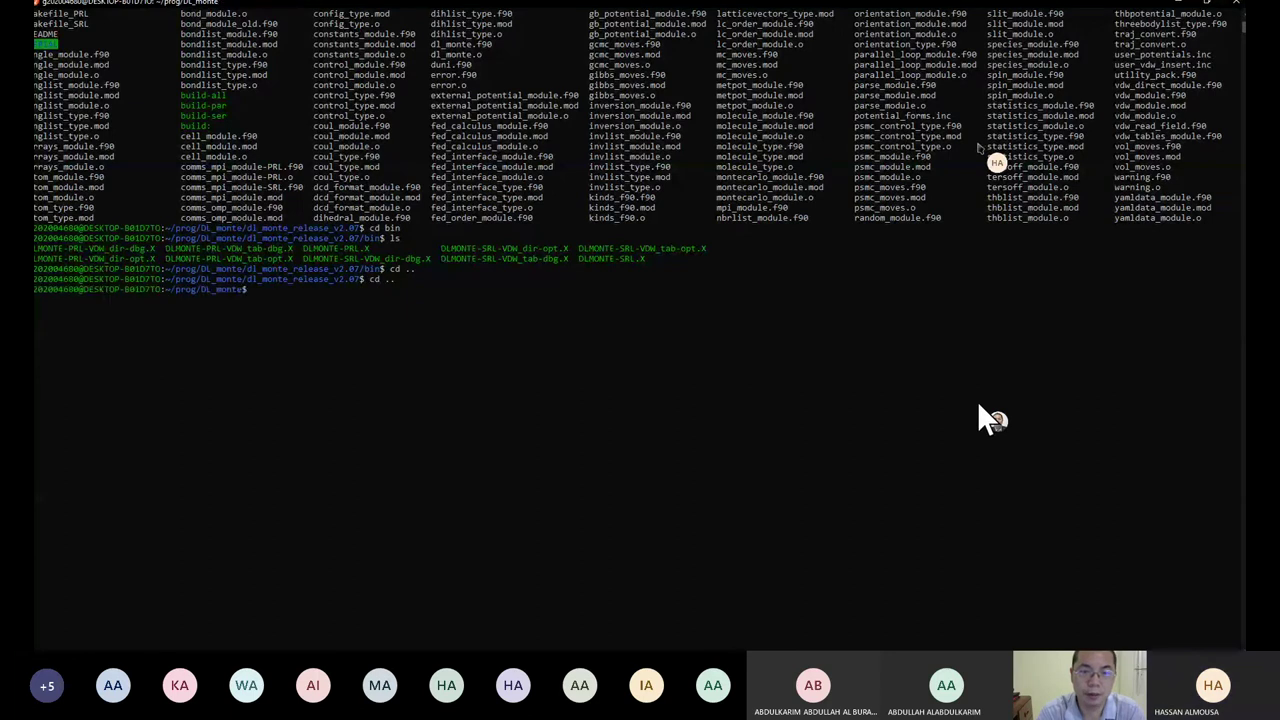
text(ls)
key(Return)
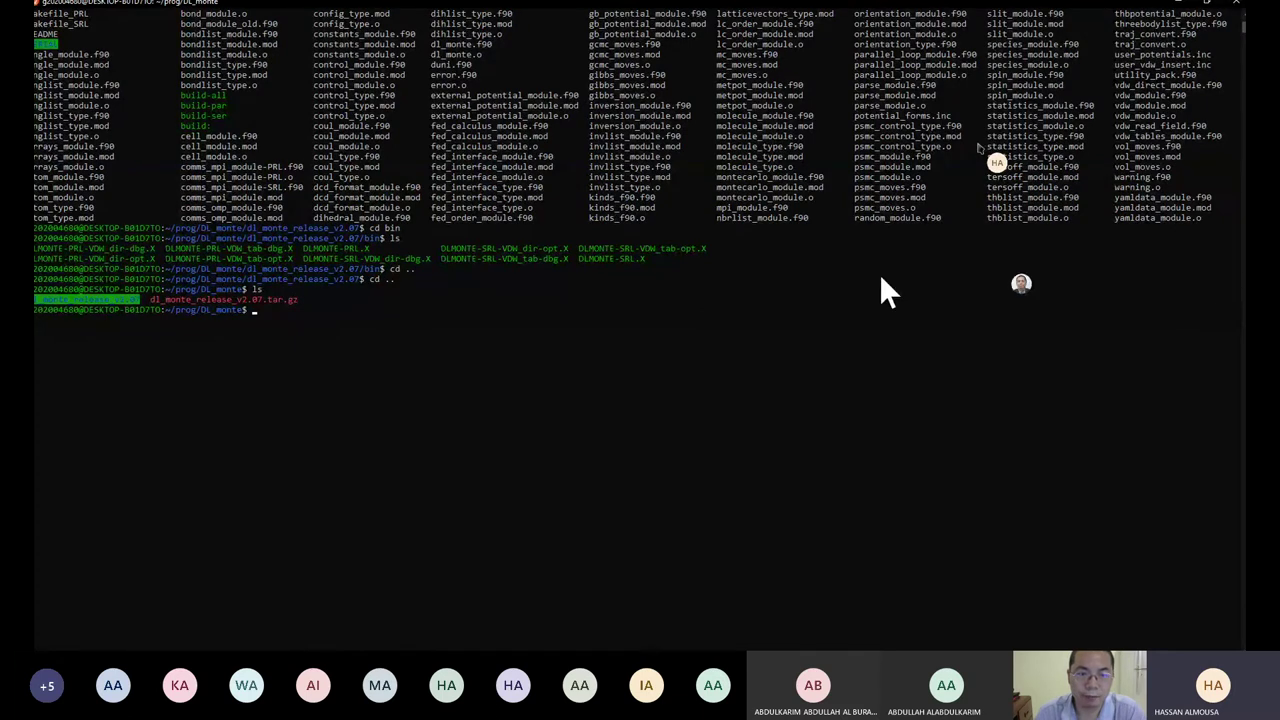
click(710, 344)
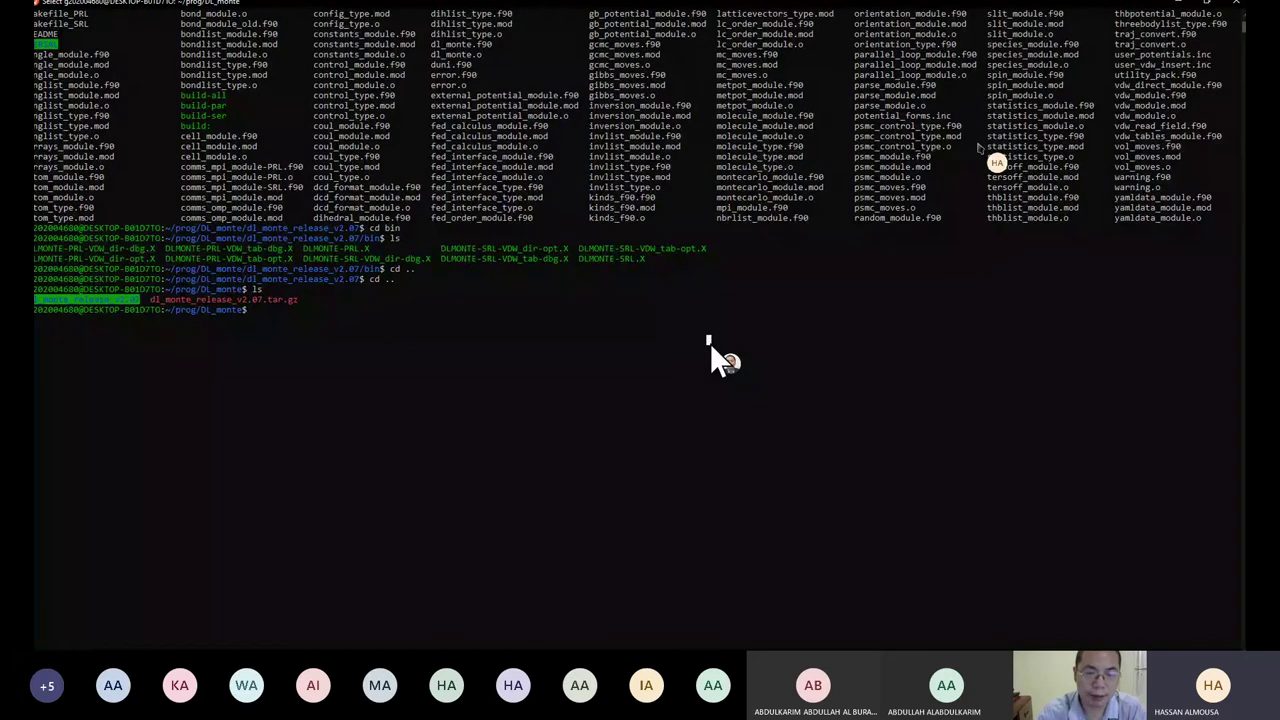
text(cd)
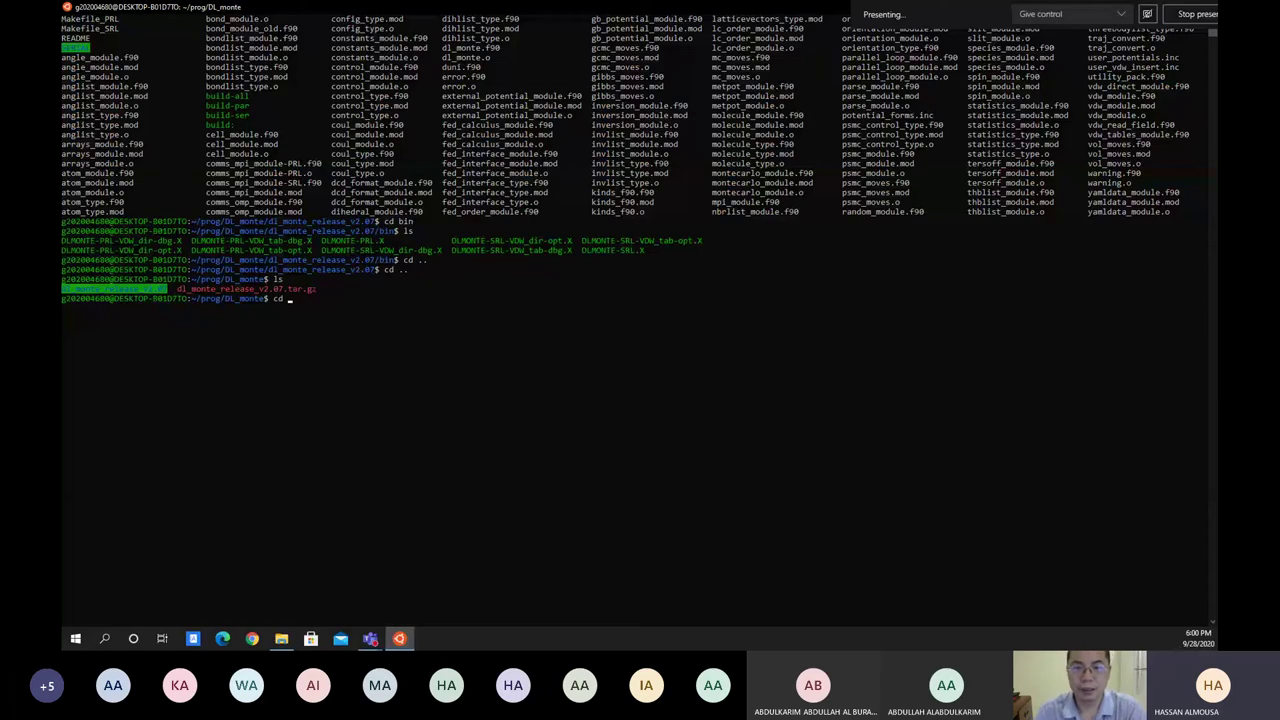
- Give the instructor control of the shared screen in the meeting
mouse_move(1077, 19)
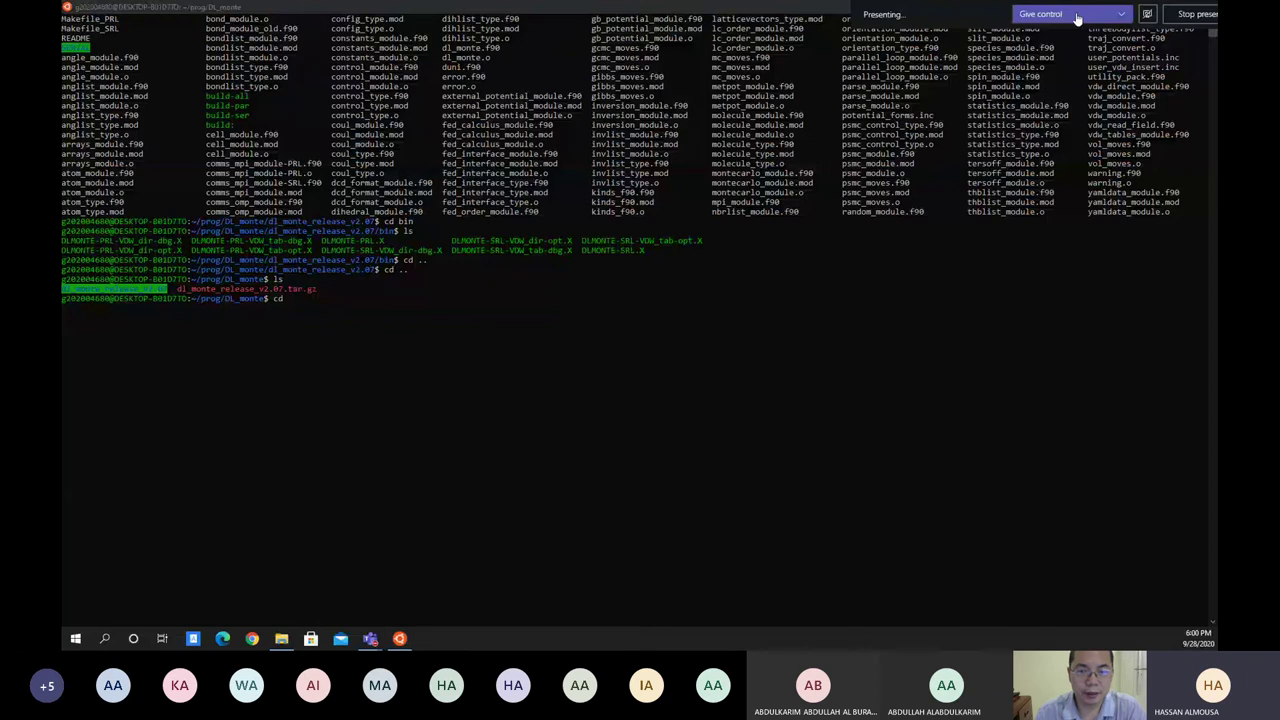
drag(1077, 19, 639, 22)
click(639, 22)
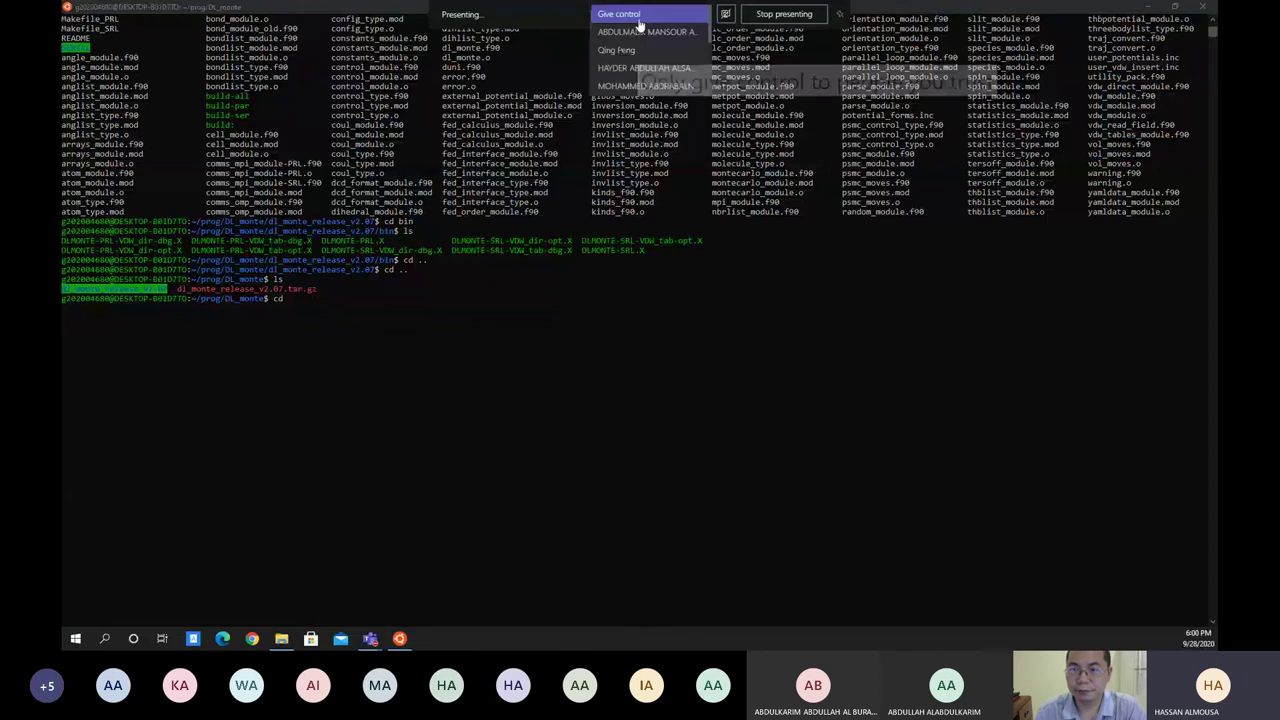
click(680, 50)
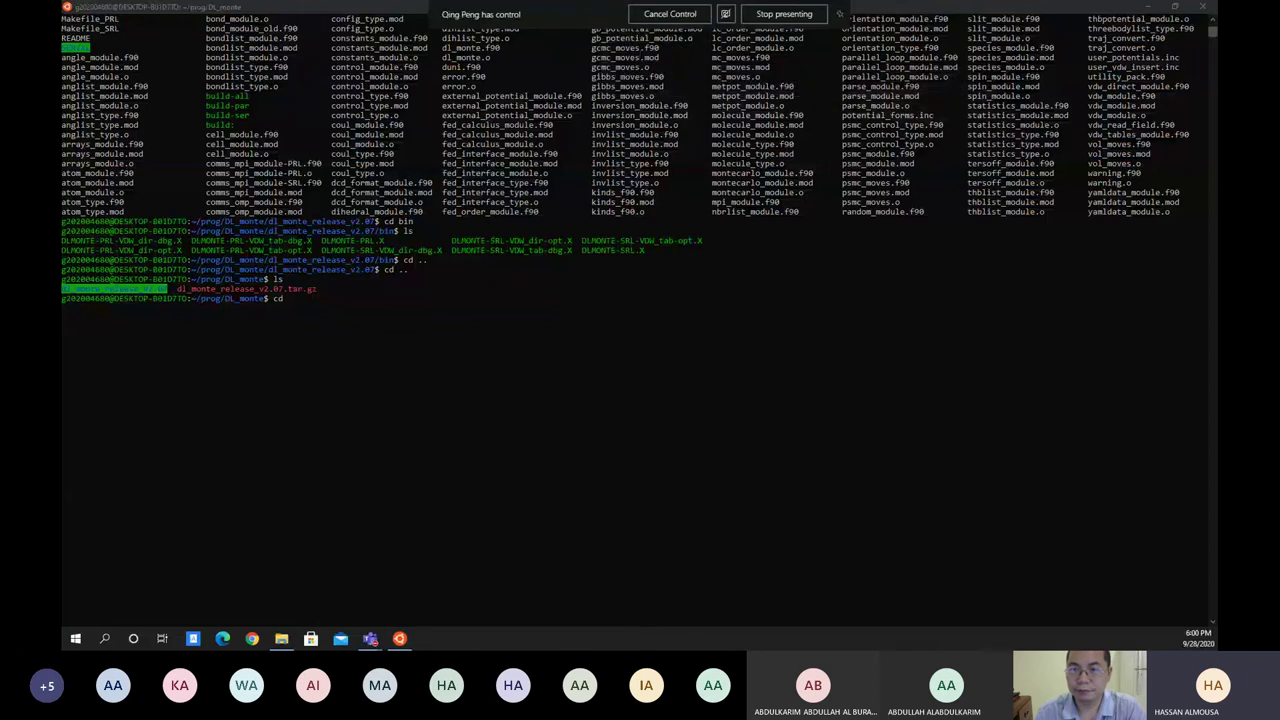
- Bring up the File Explorer window of the Software package folder and arrange it side by side with the terminal
click(281, 638)
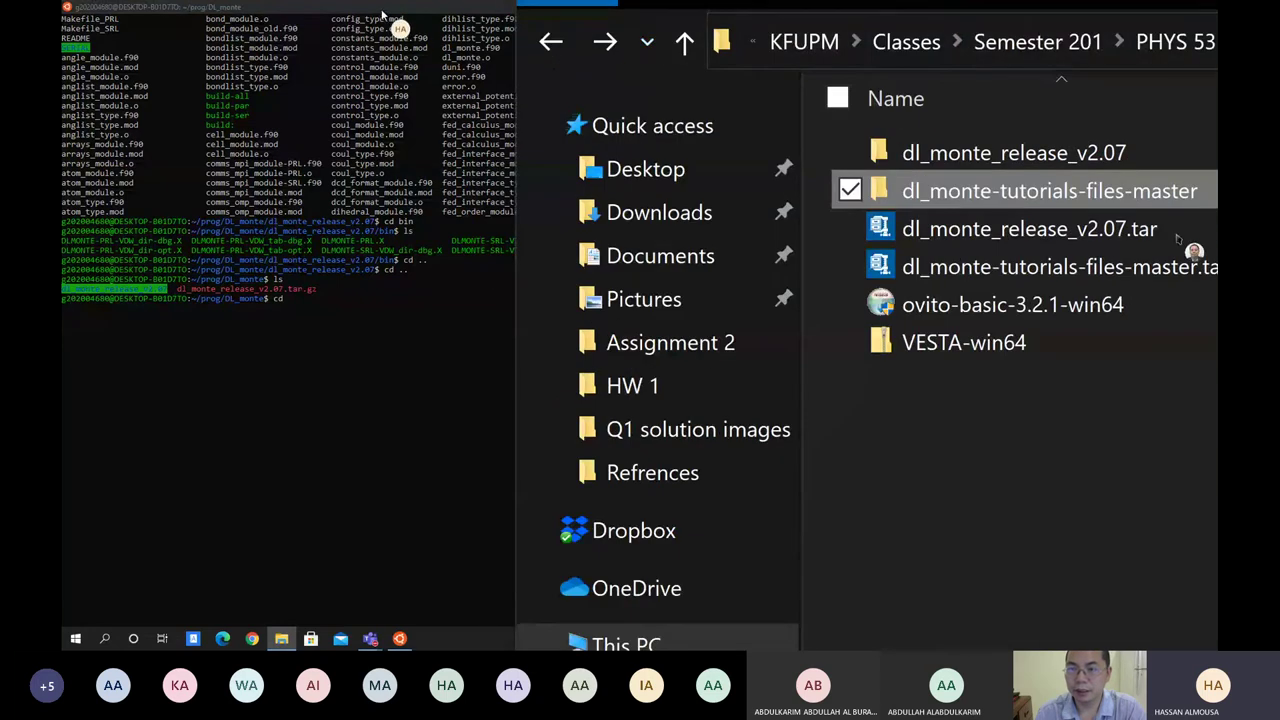
double_click(381, 10)
drag(381, 10, 63, 63)
click(891, 201)
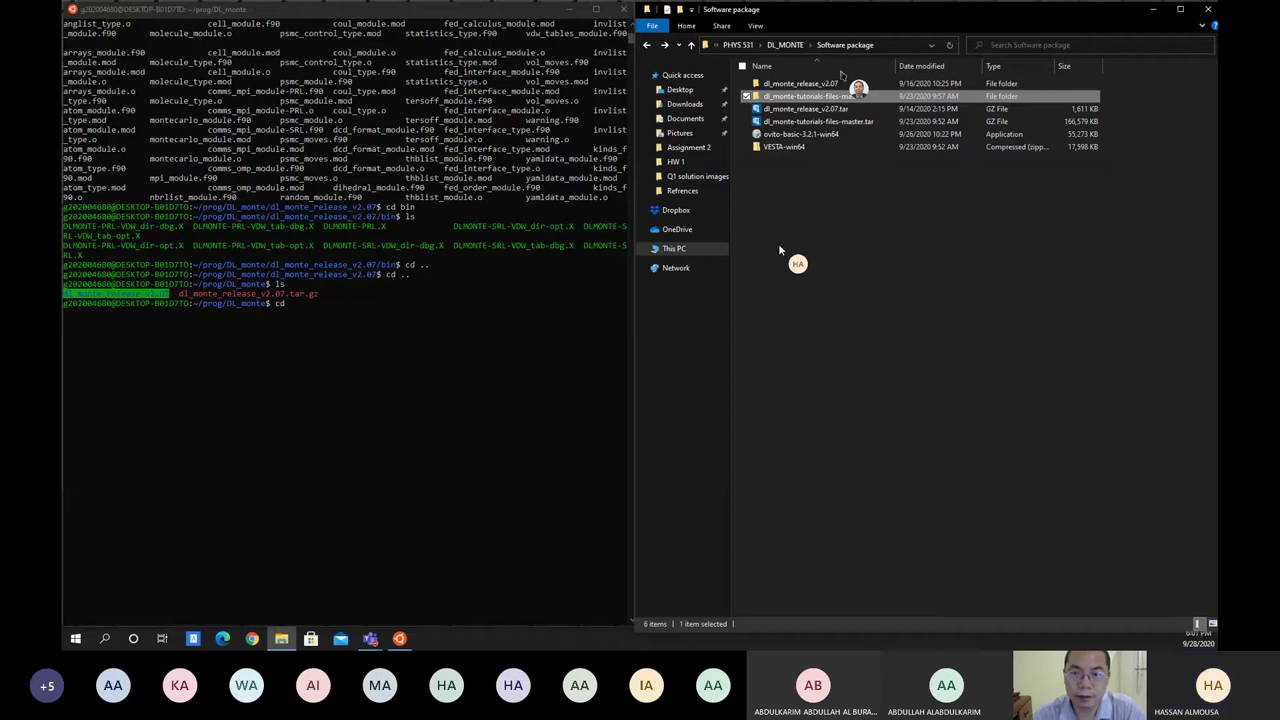
- Clear the pending terminal command and start a cd command with the path /mnt/c/Users/
click(386, 382)
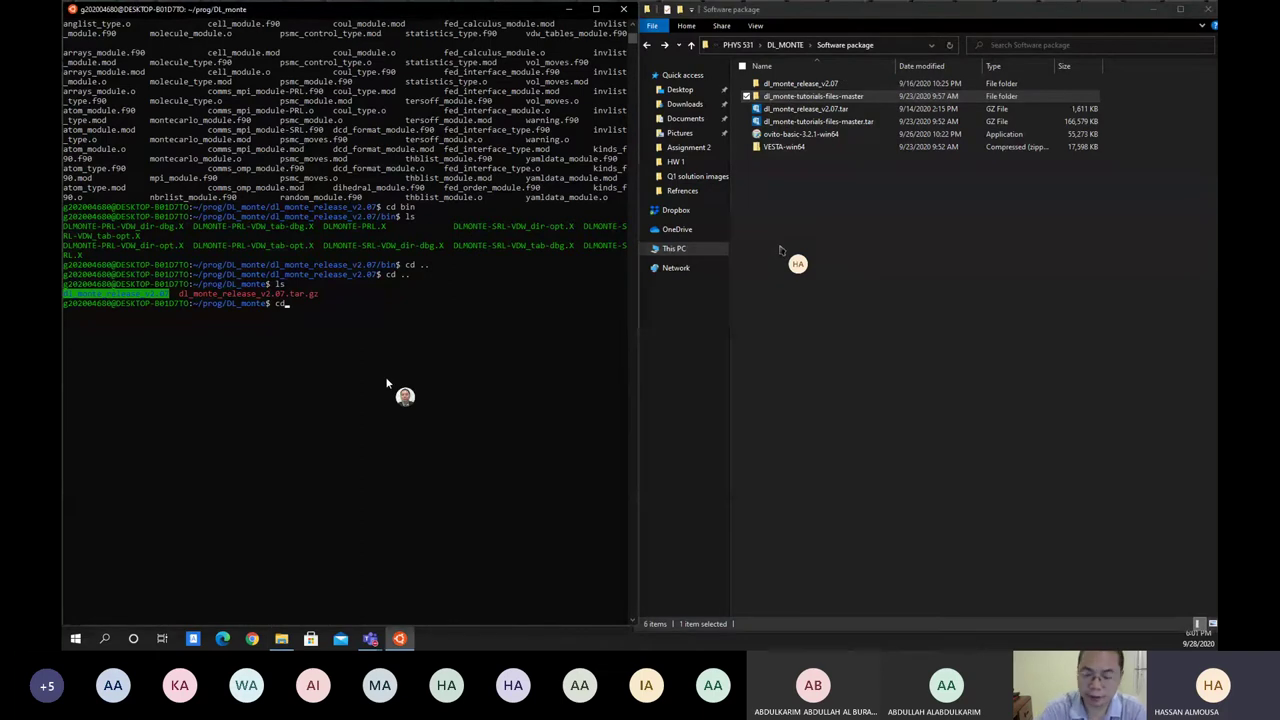
key(BackSpace)
key(BackSpace)
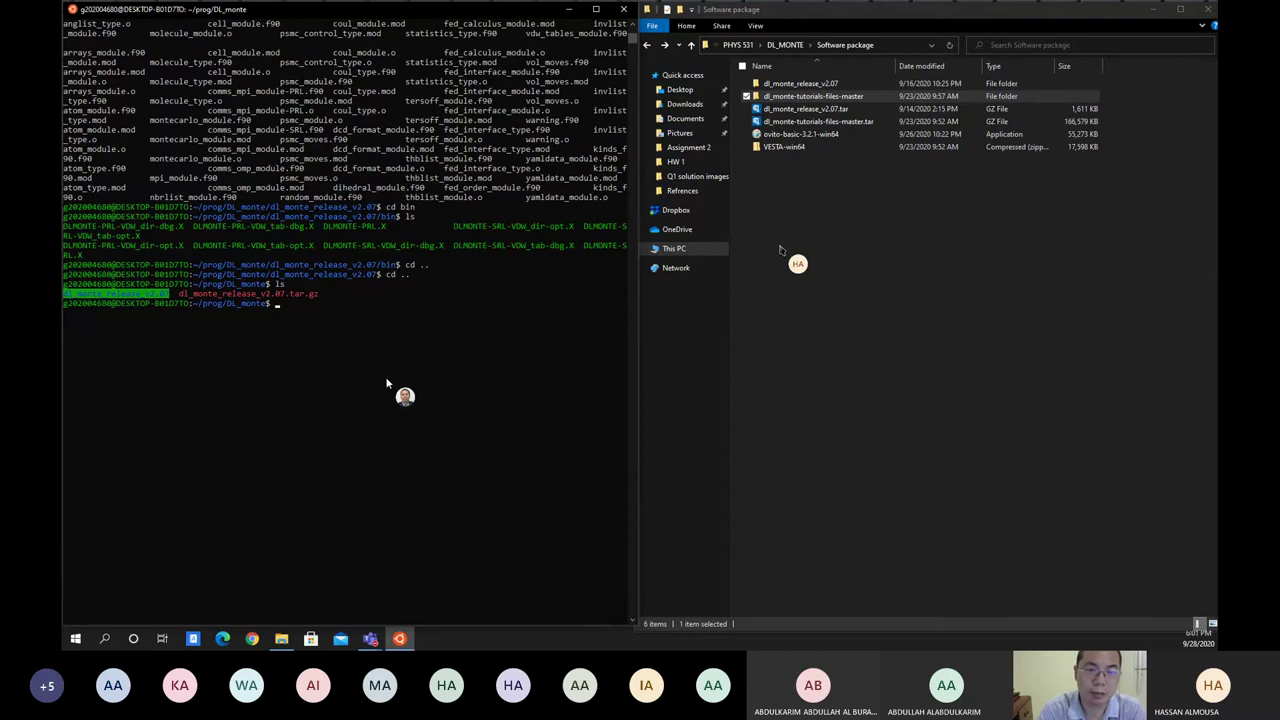
text(cd /)
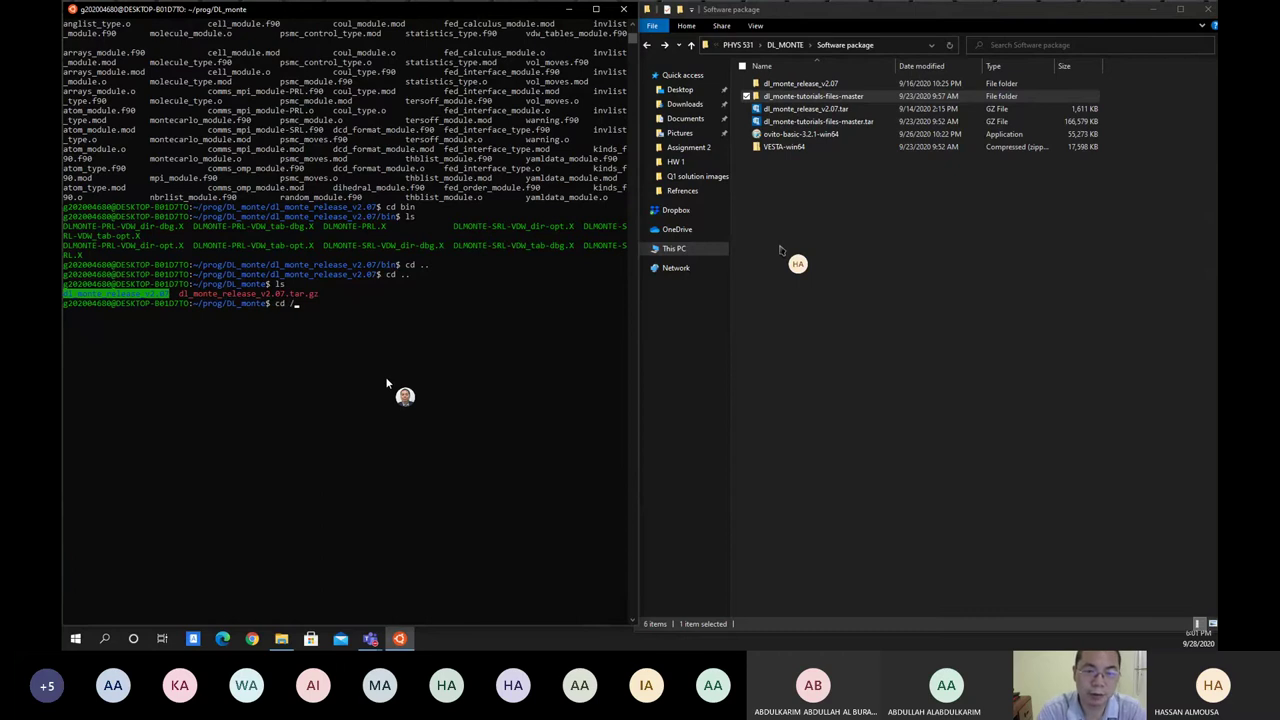
text(mnt/)
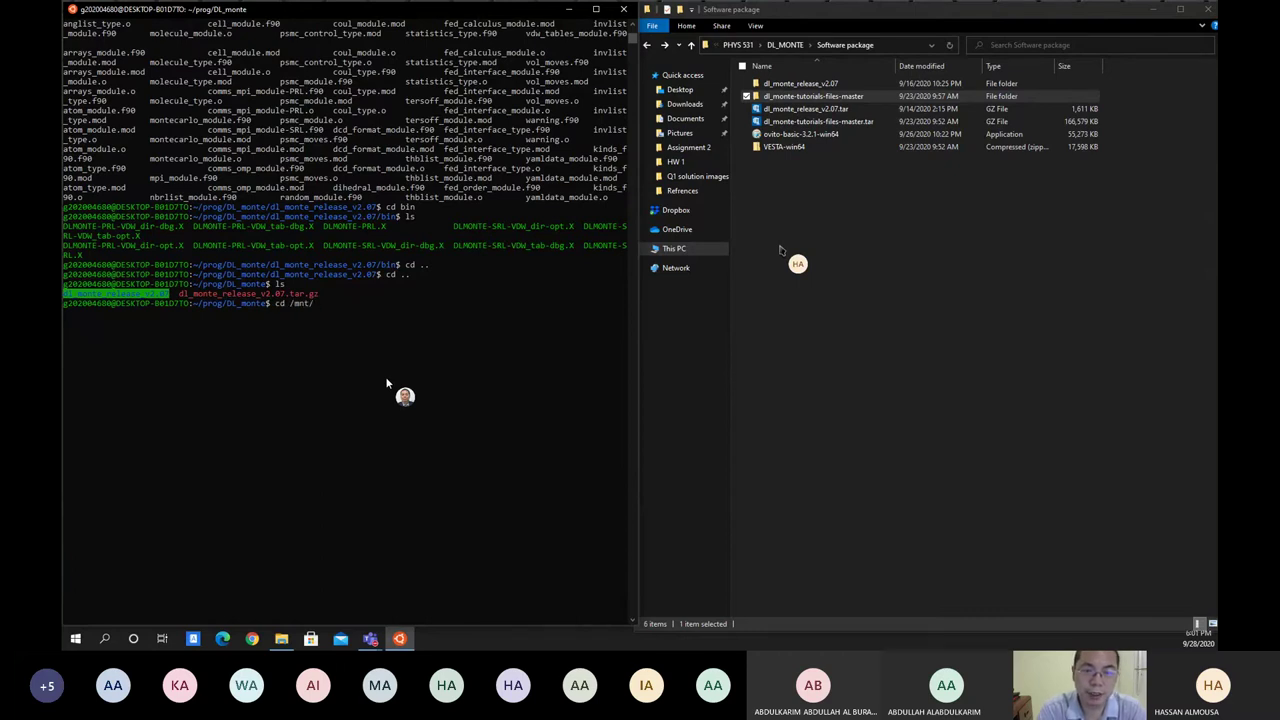
text(c/)
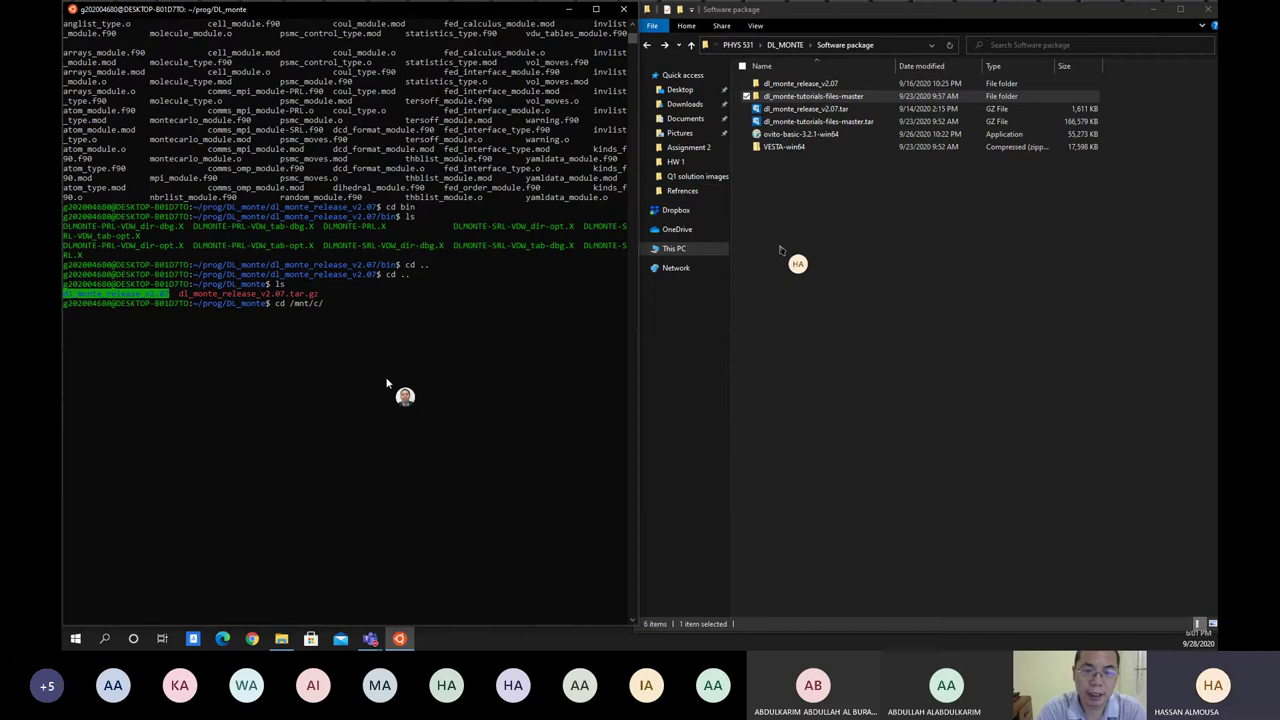
text(Users/)
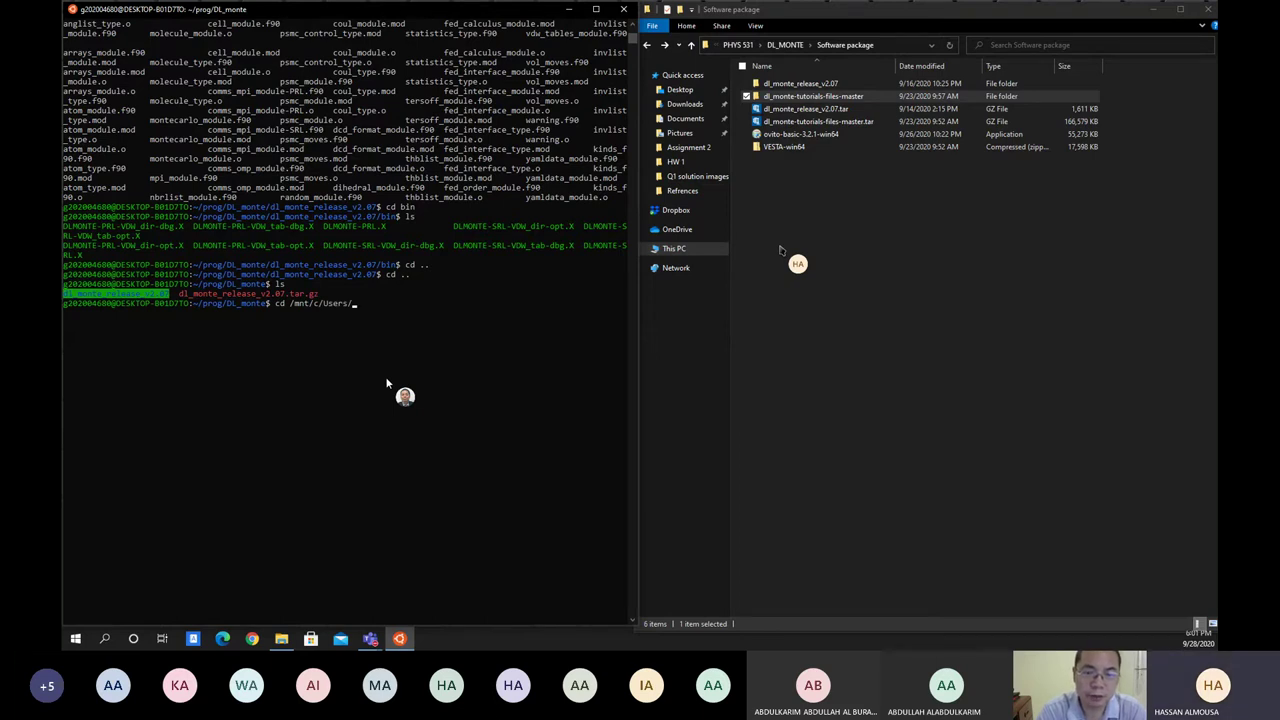
- Show the available user folders, extend the cd path with the account owner's home folder, and show its subfolders
key(Tab)
key(Tab)
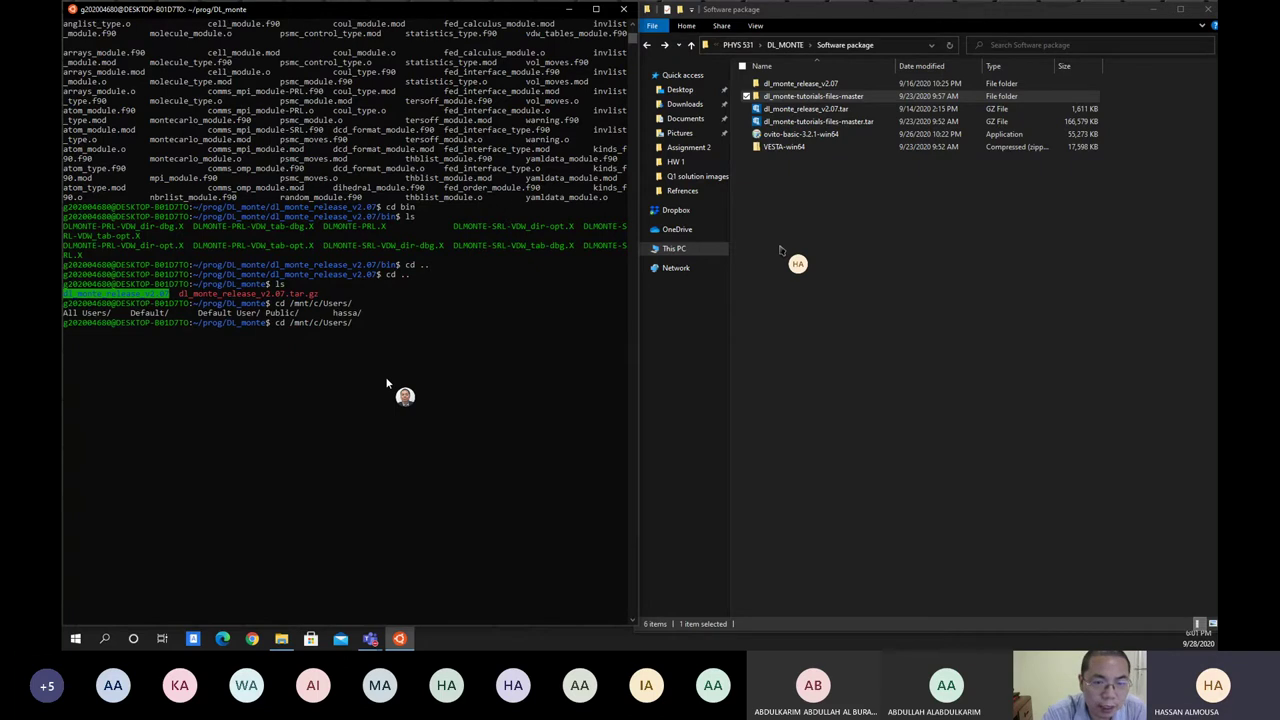
text(ha)
key(Tab)
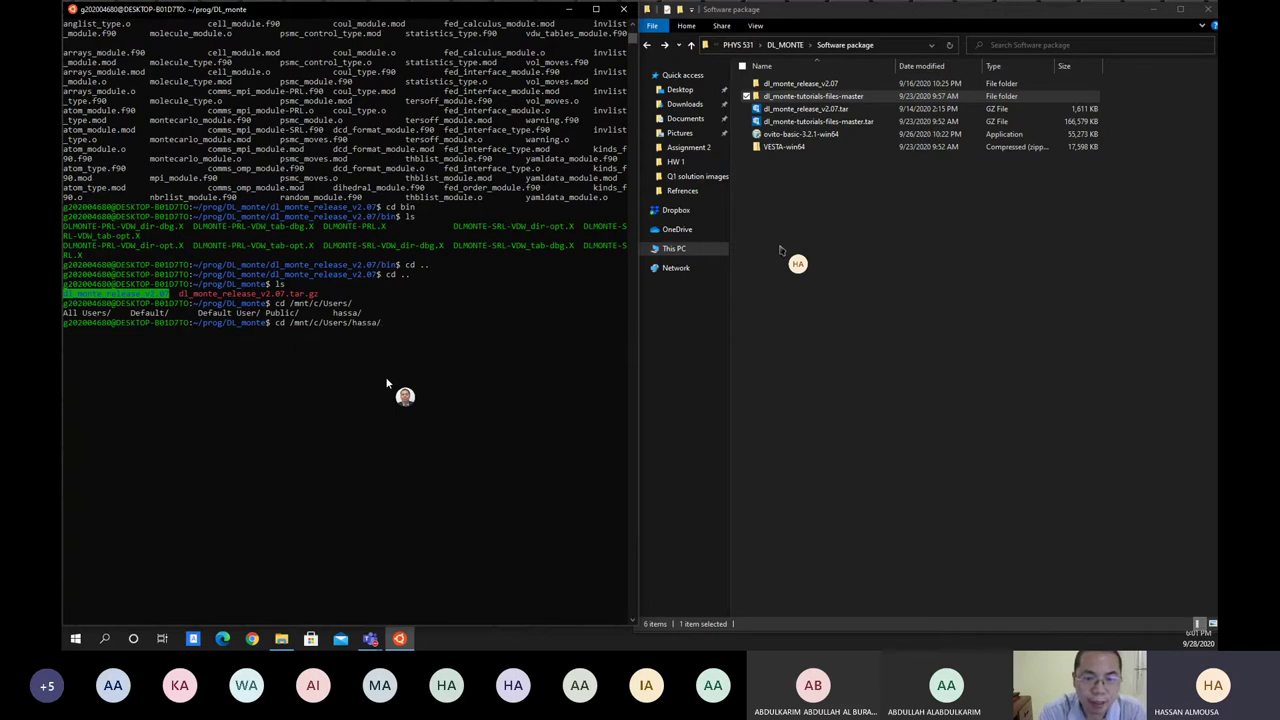
key(Tab)
key(Tab)
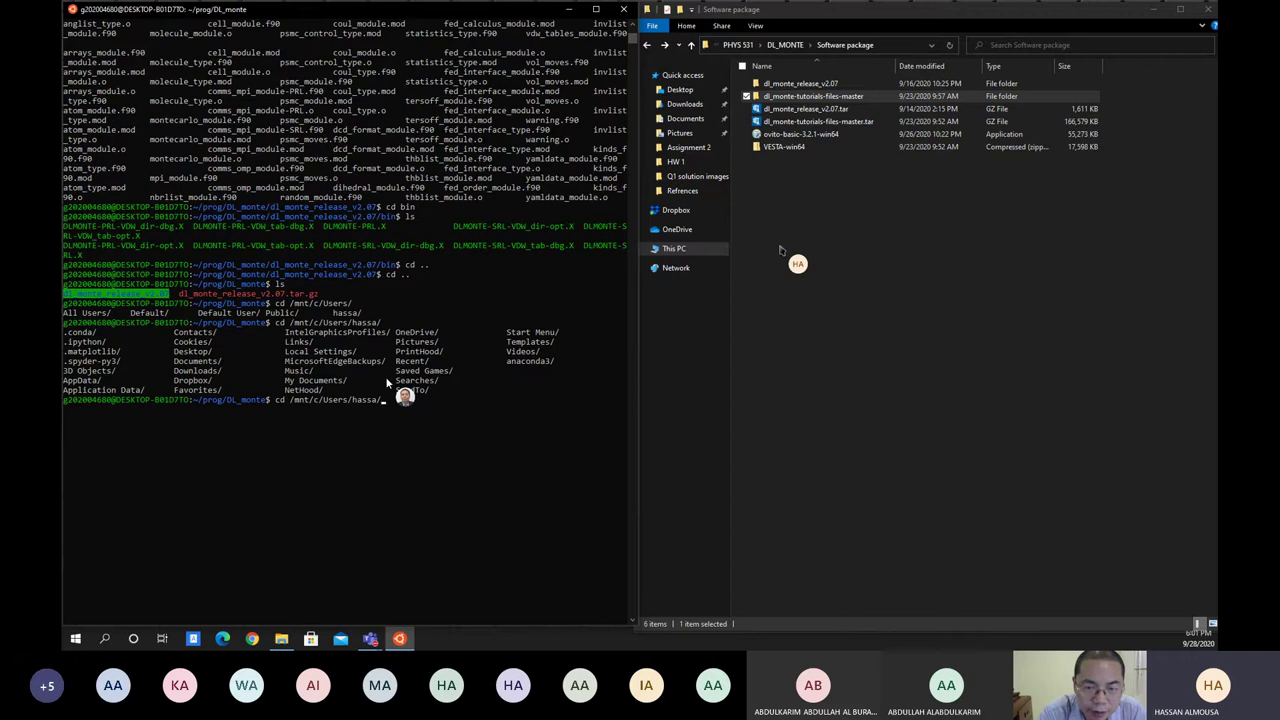
- Extend the cd path with Desktop/KFUPM/ and show the folders inside it
text(De)
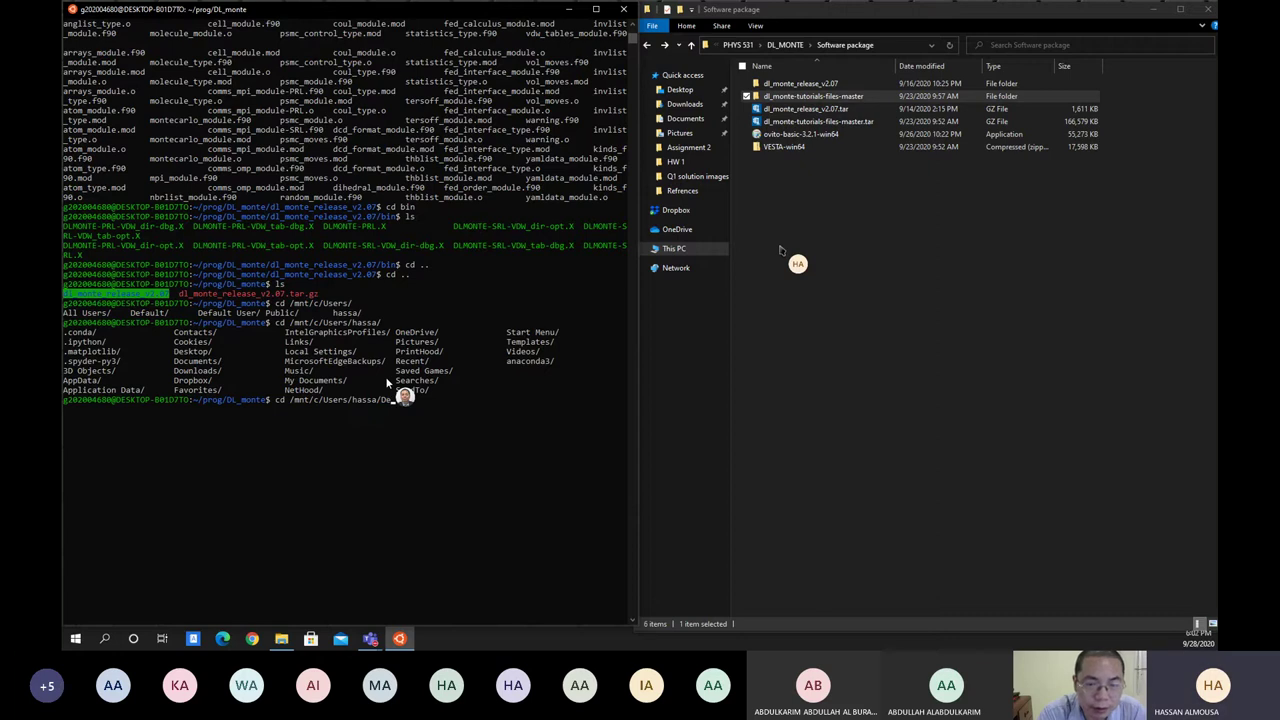
text(K)
key(Tab)
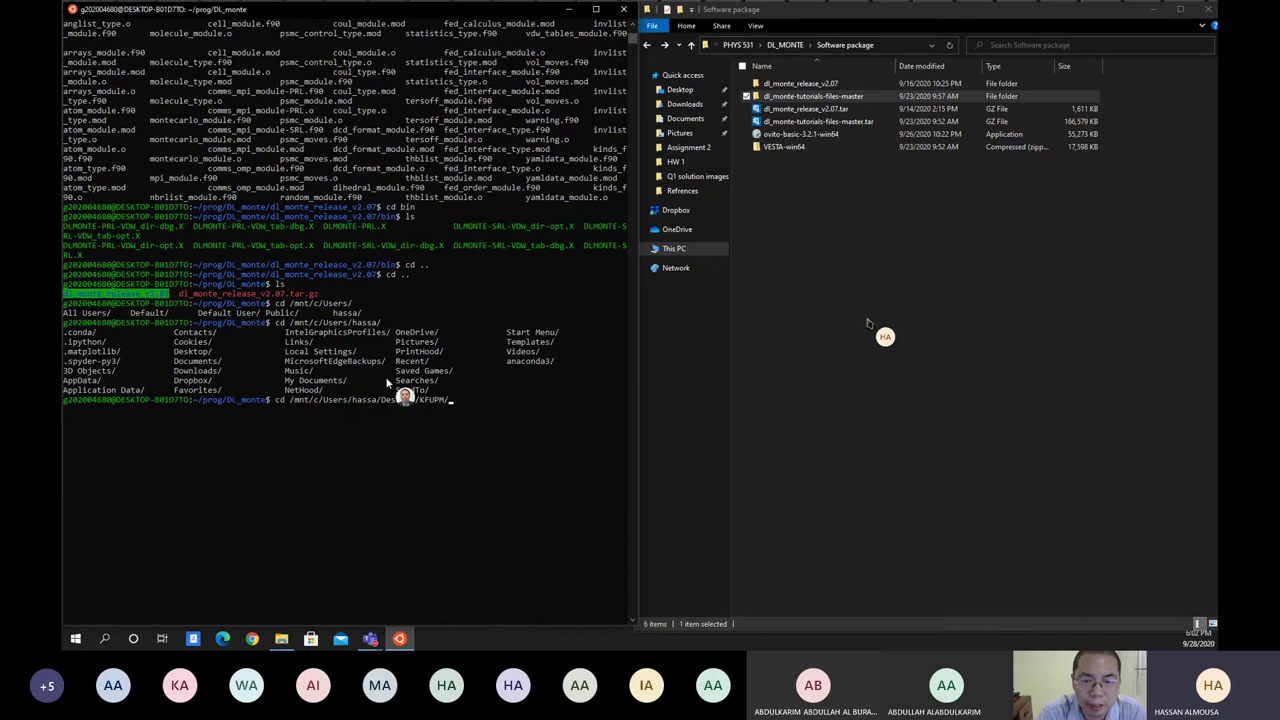
key(Tab)
key(Tab)
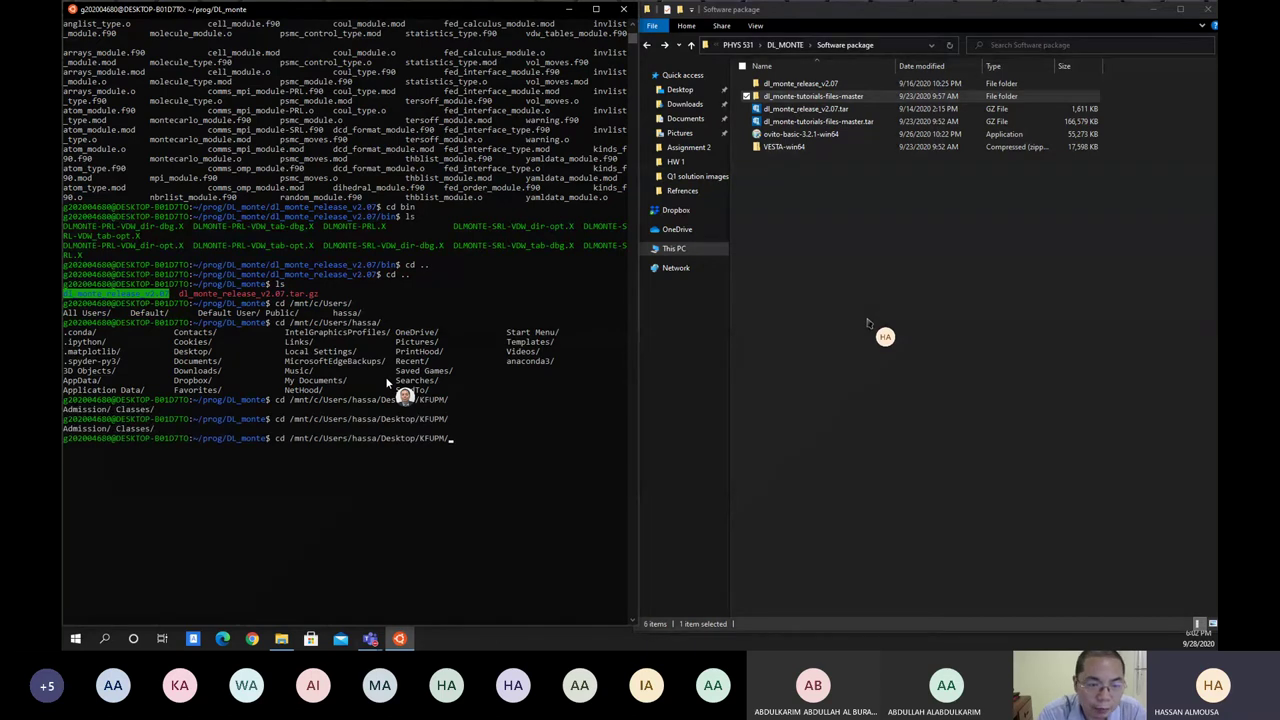
- Extend the cd path with Classes/Semester\ 201/ using name completion
text(cl)
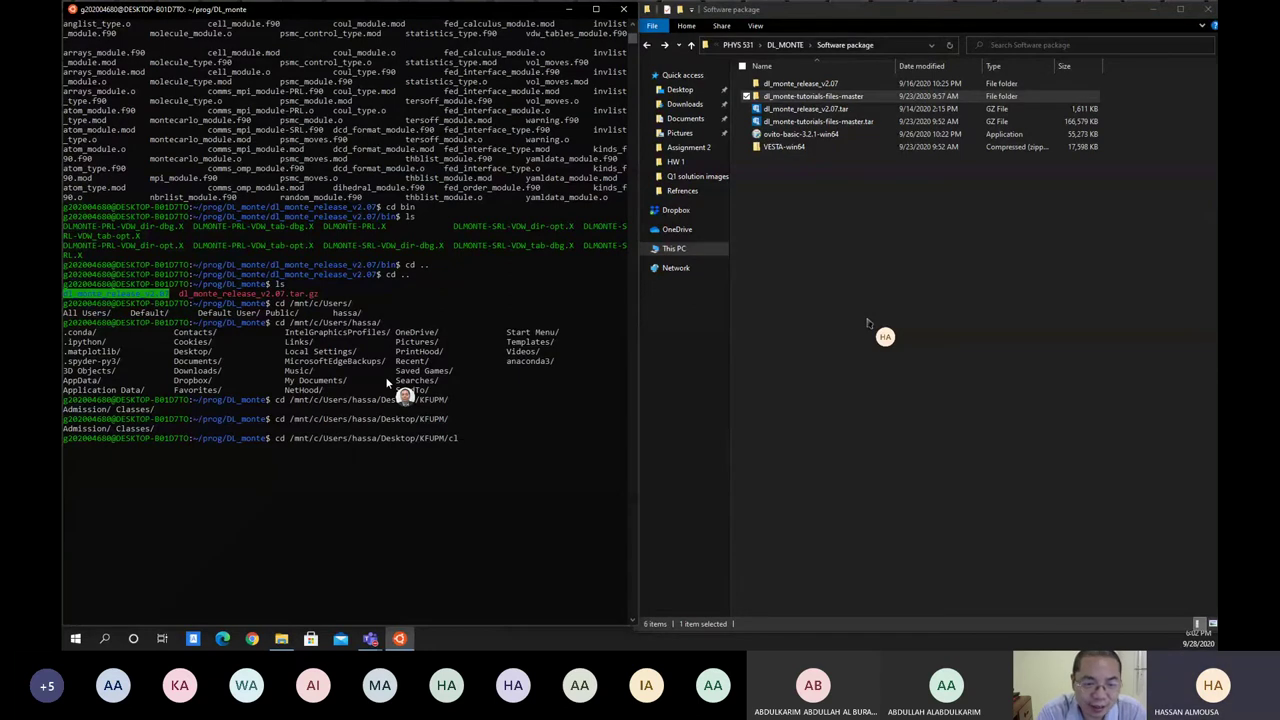
key(BackSpace)
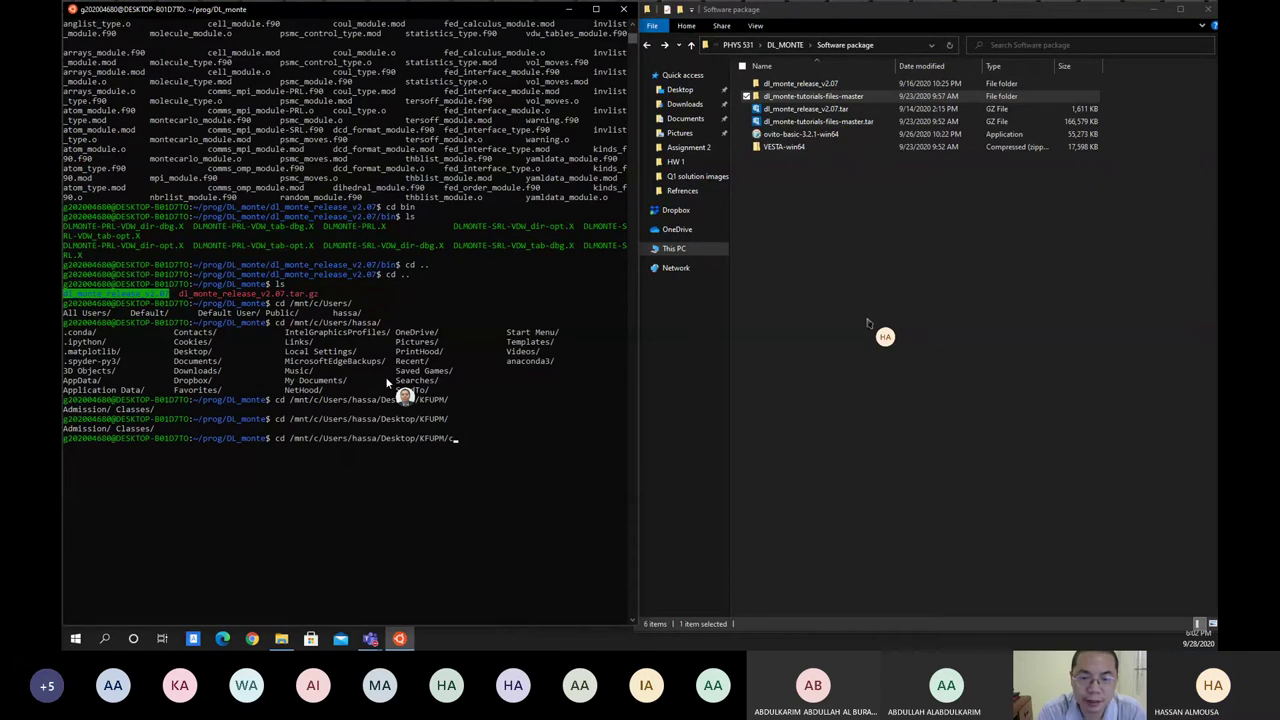
key(Tab)
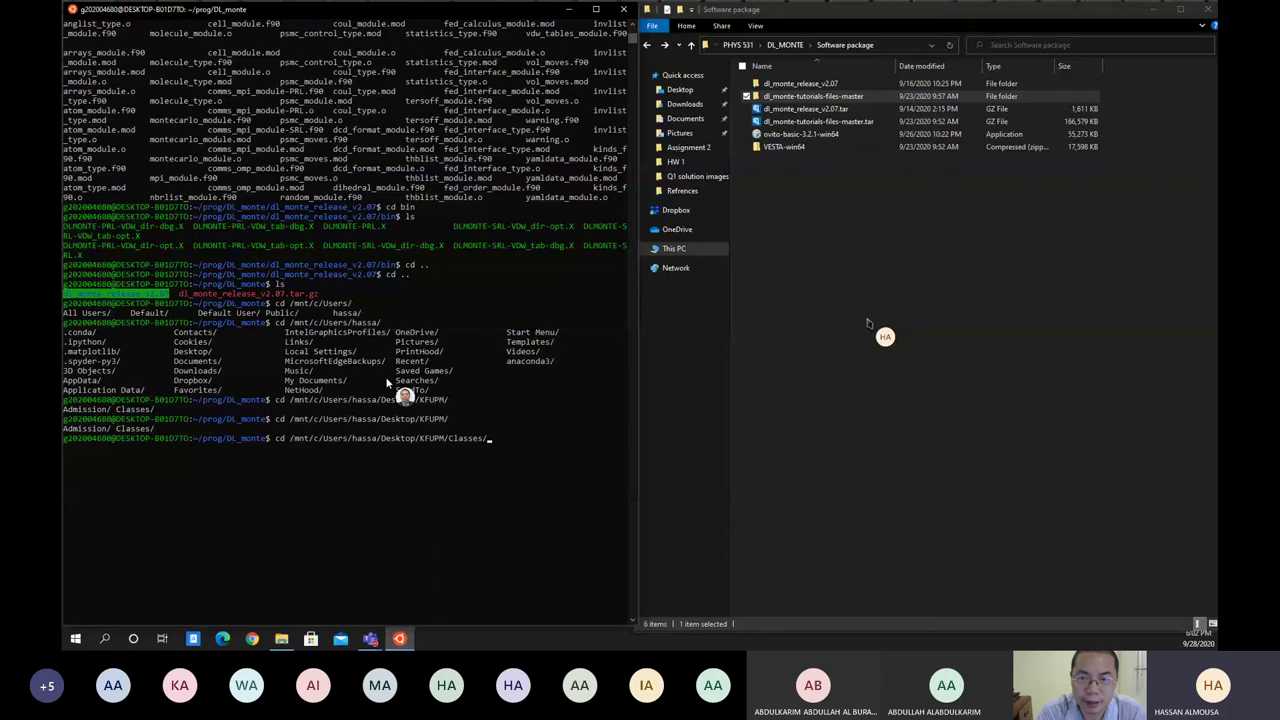
key(Tab)
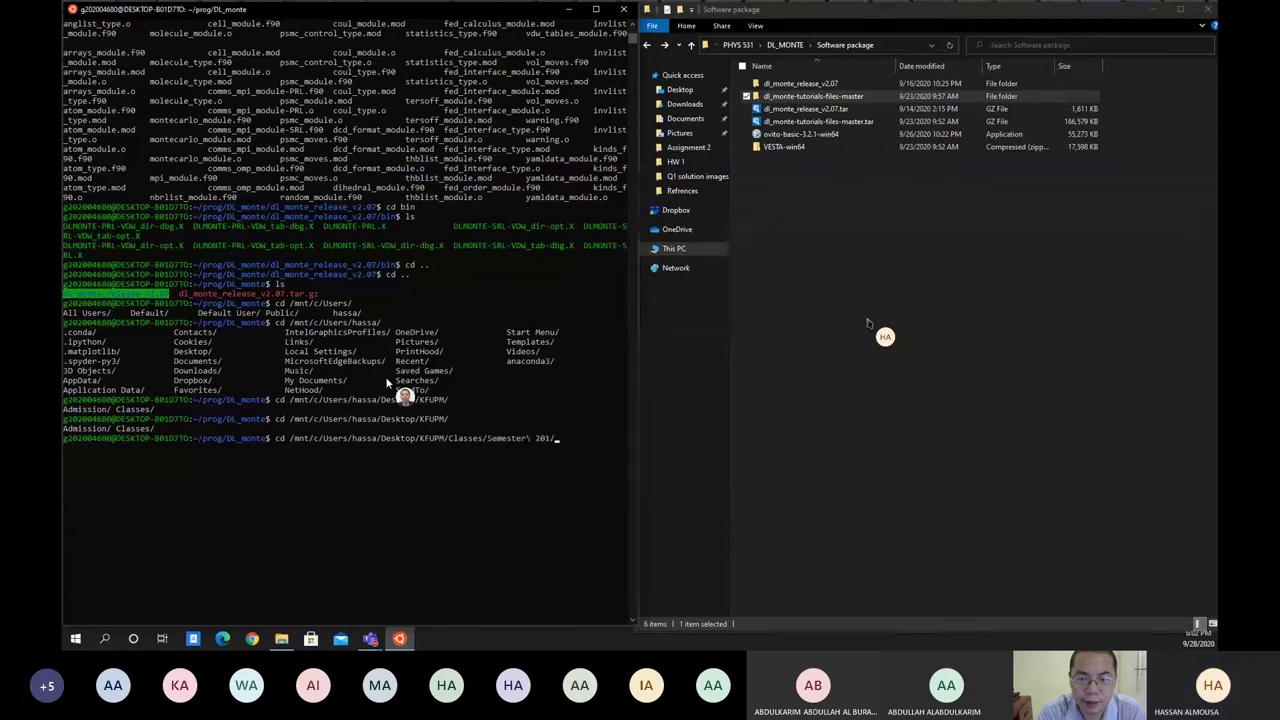
- Show the course folders, complete the path with PHYS\ 531/, and change into that directory
key(Tab)
key(Tab)
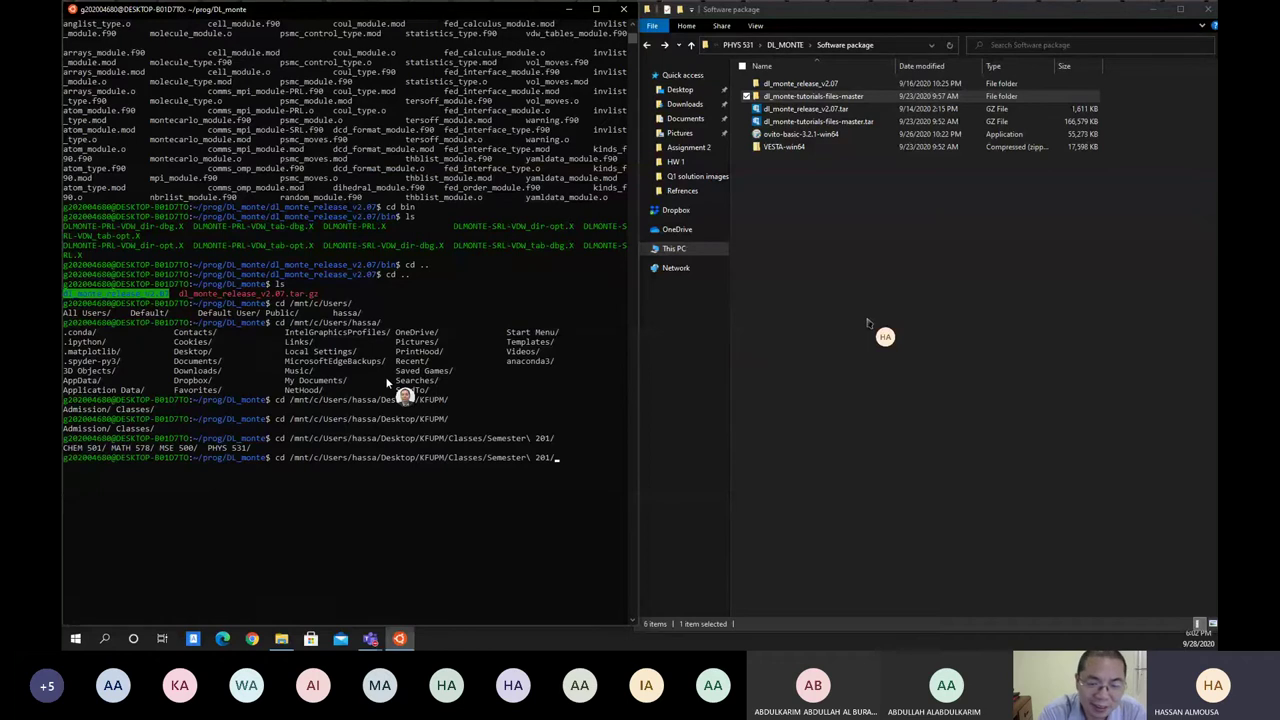
text(PH)
key(Tab)
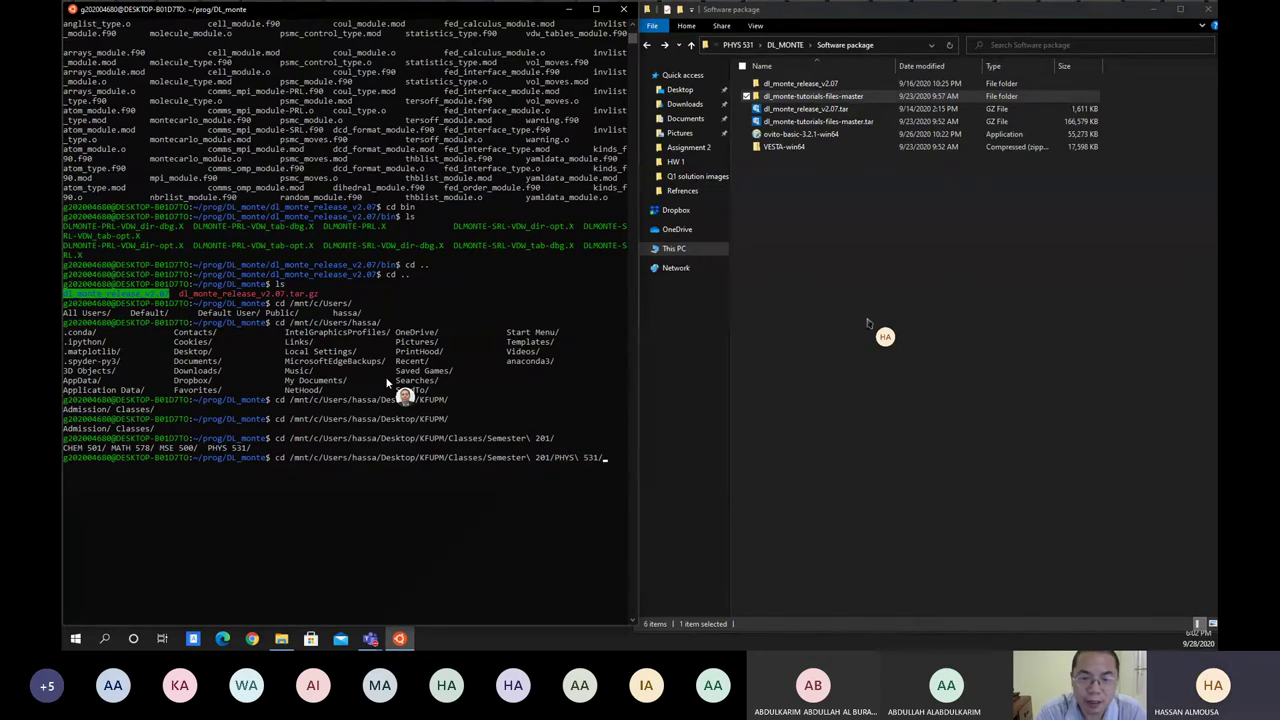
key(Return)
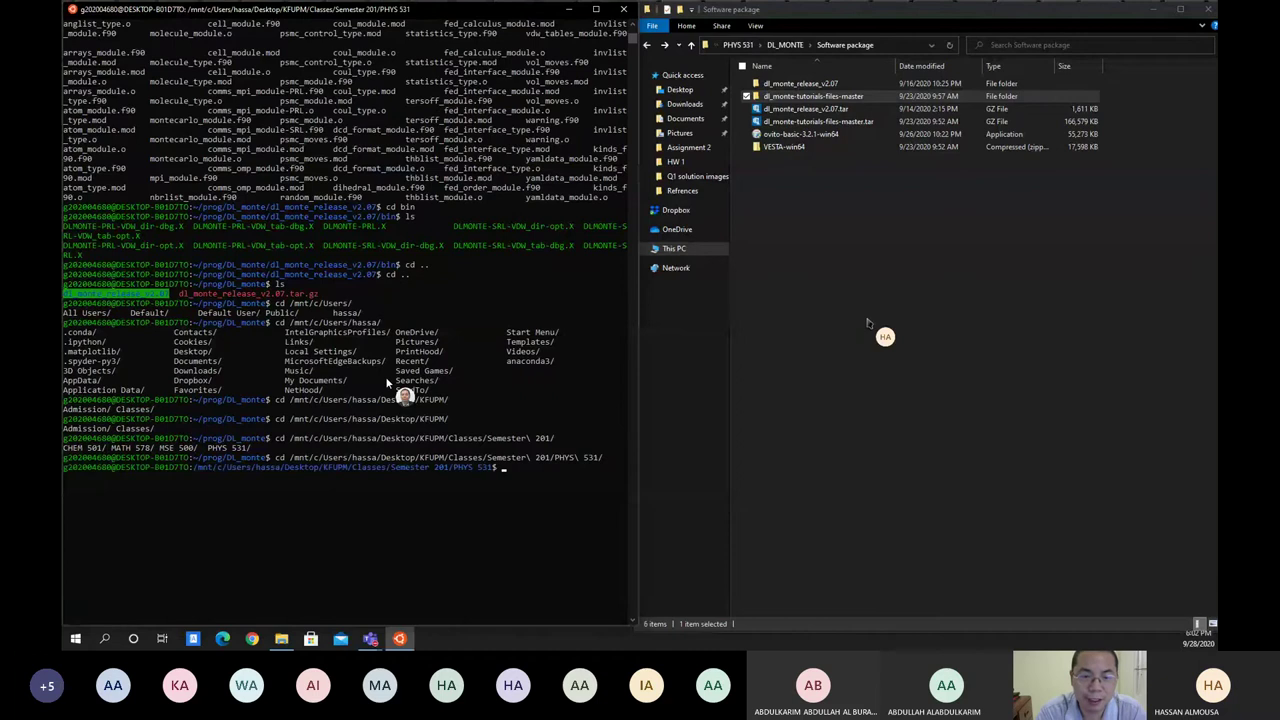
- Print the current working directory with pwd and copy the full PHYS 531 path from the output
text(pw)
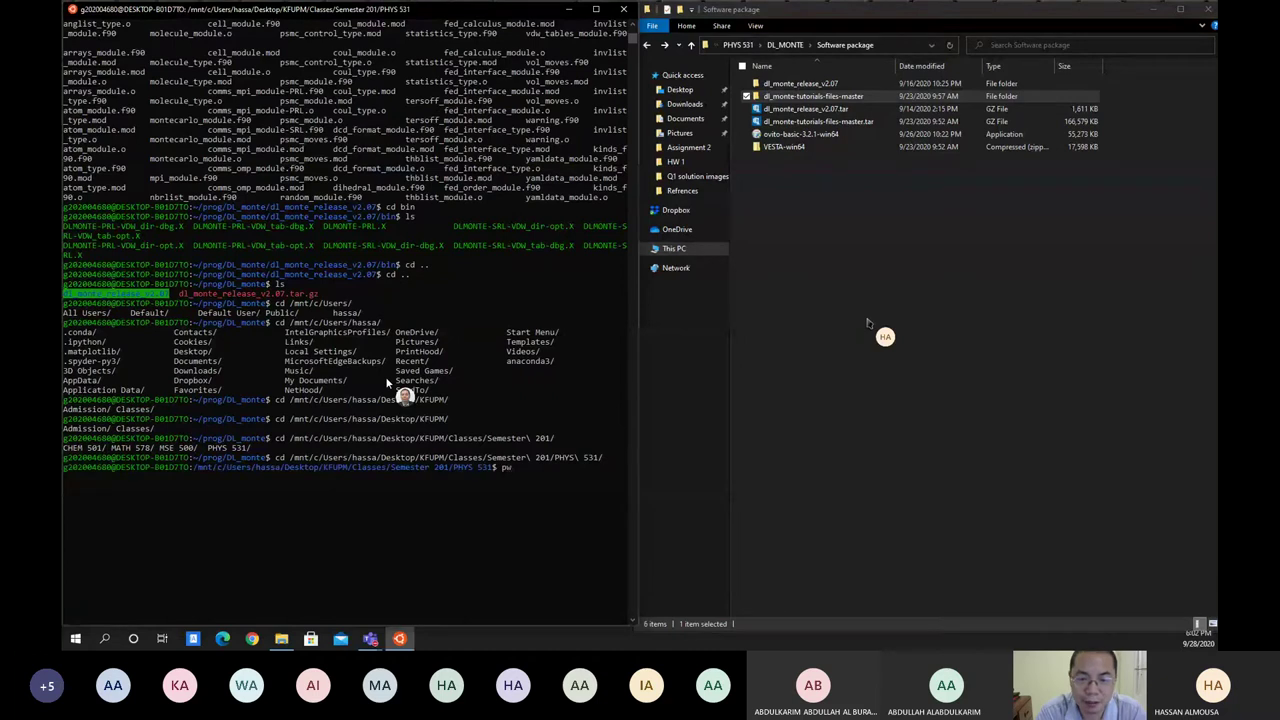
text(d)
key(Return)
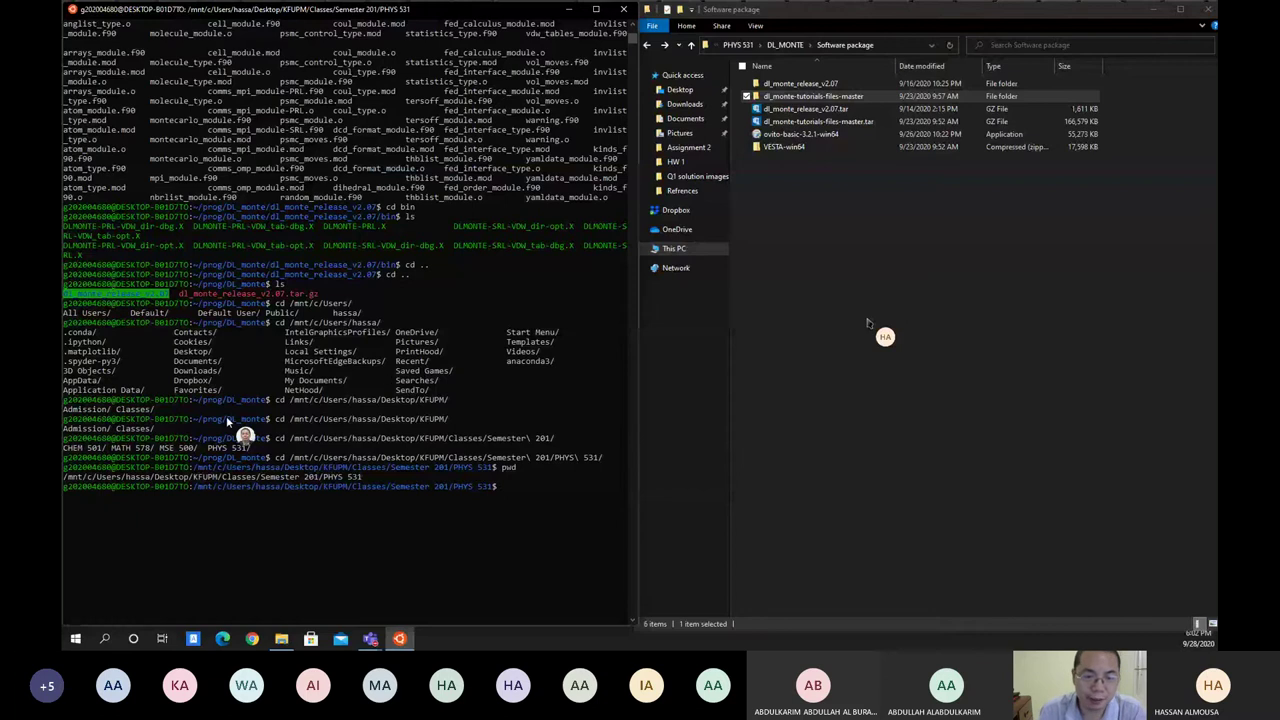
click(209, 482)
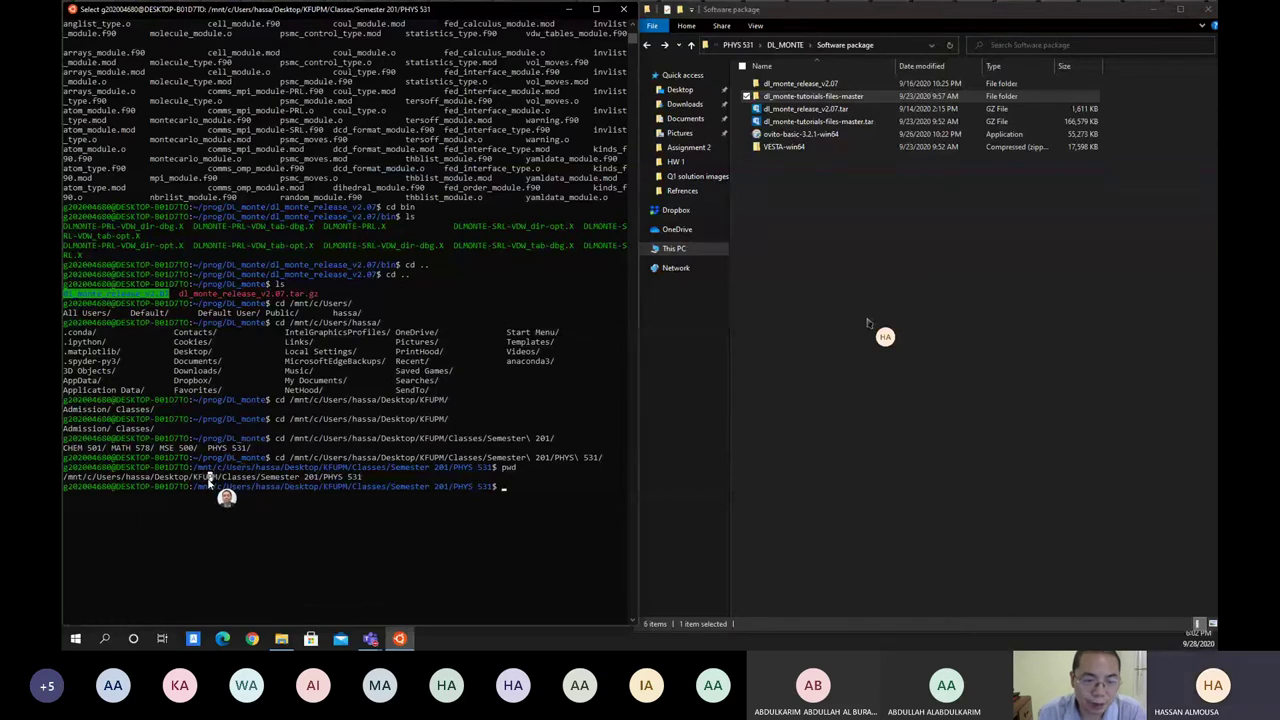
double_click(209, 481)
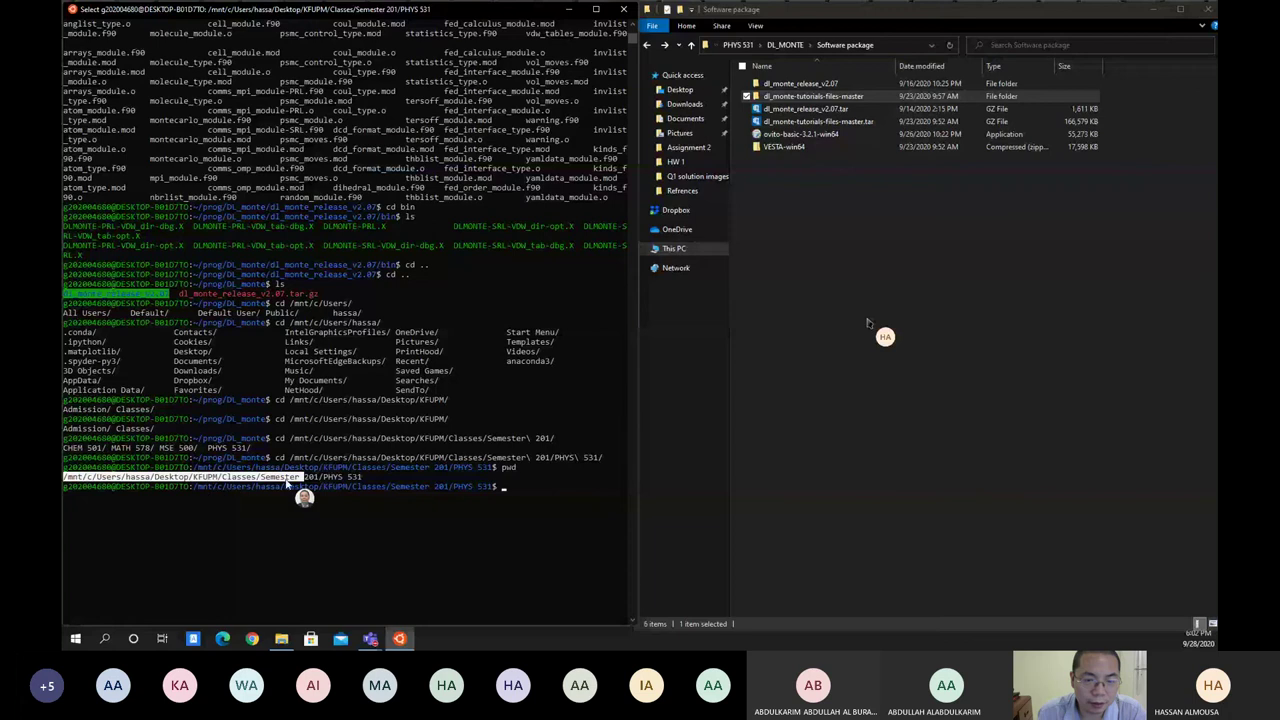
drag(359, 482, 65, 478)
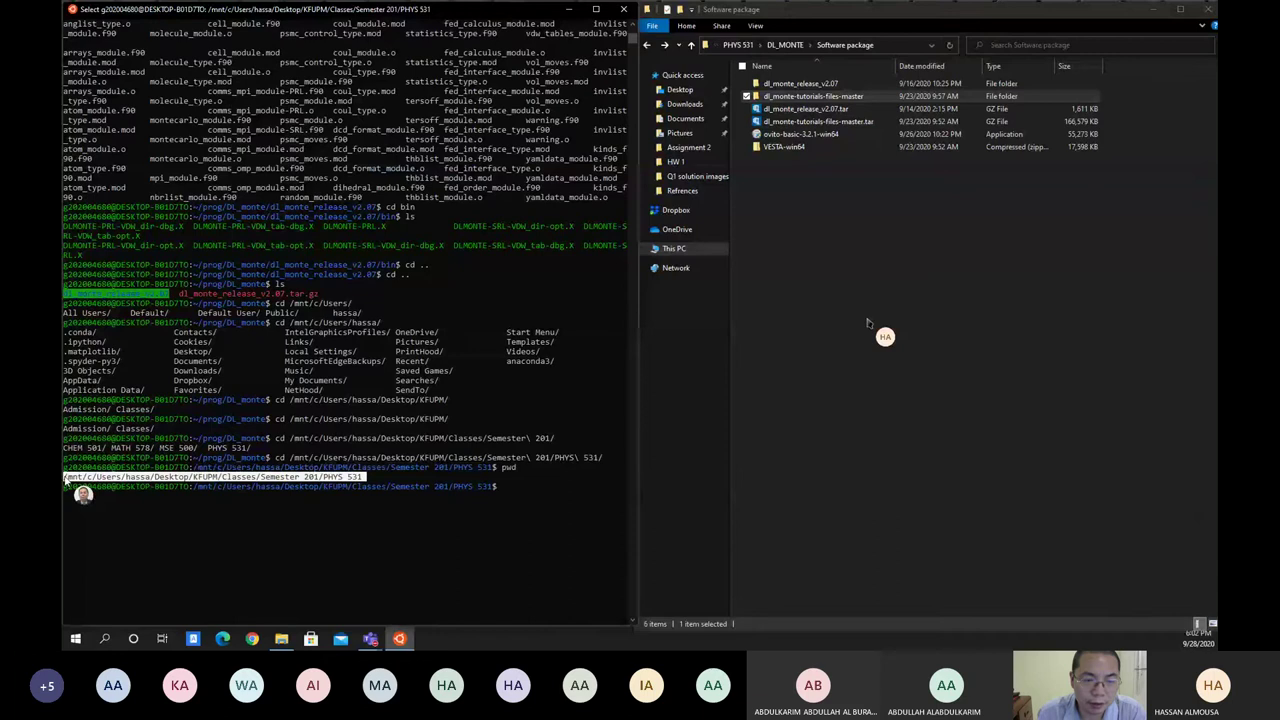
right_click(72, 482)
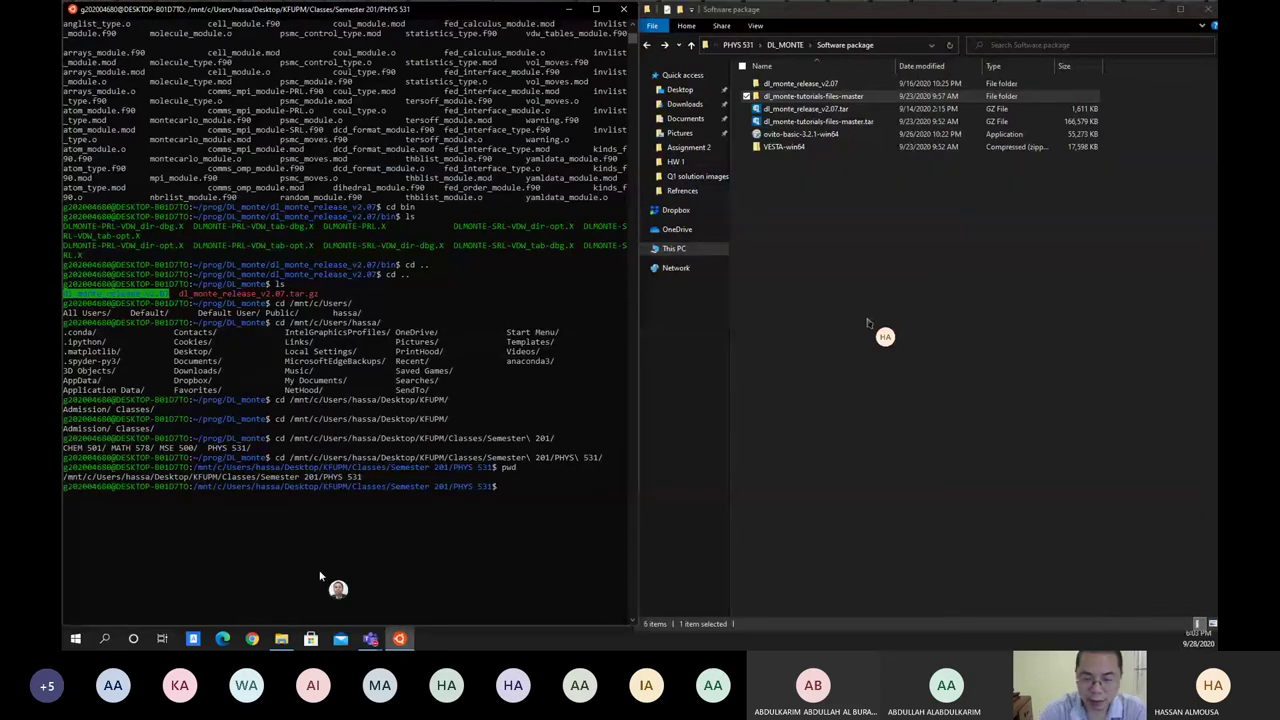
- Return to the home directory and begin an ln -s command with the copied PHYS 531 path as its target
text(c)
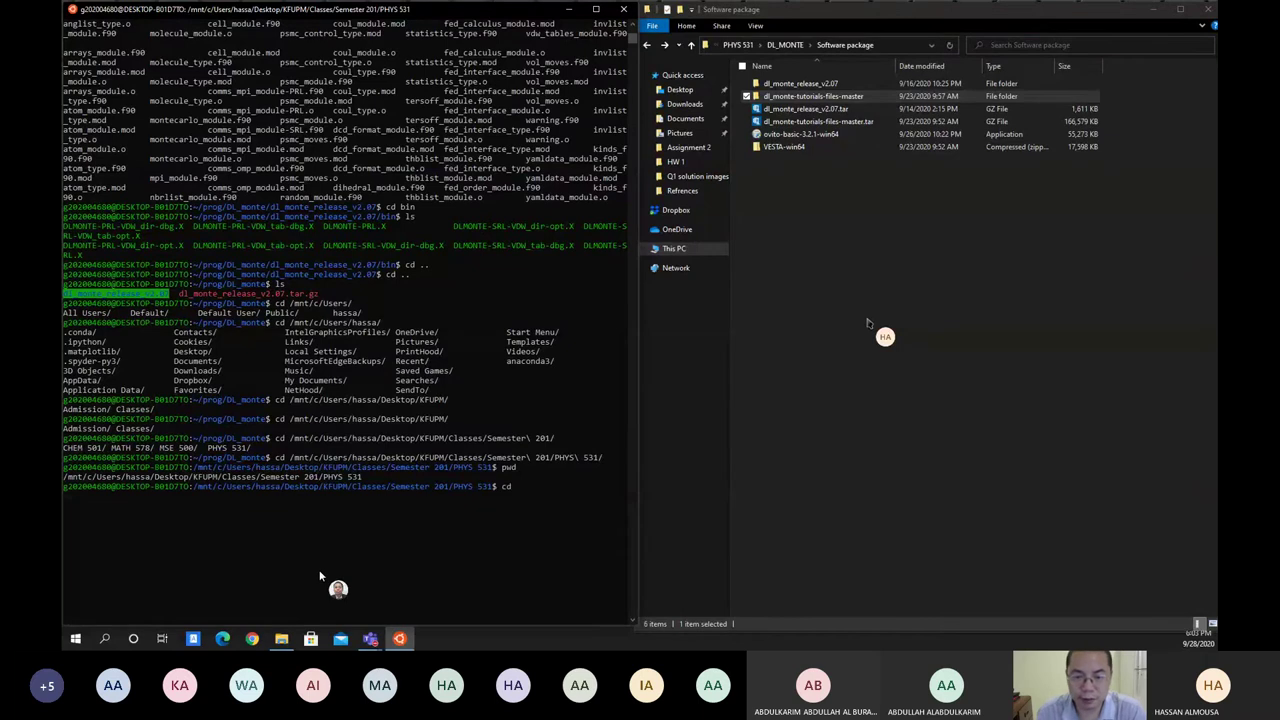
text(d)
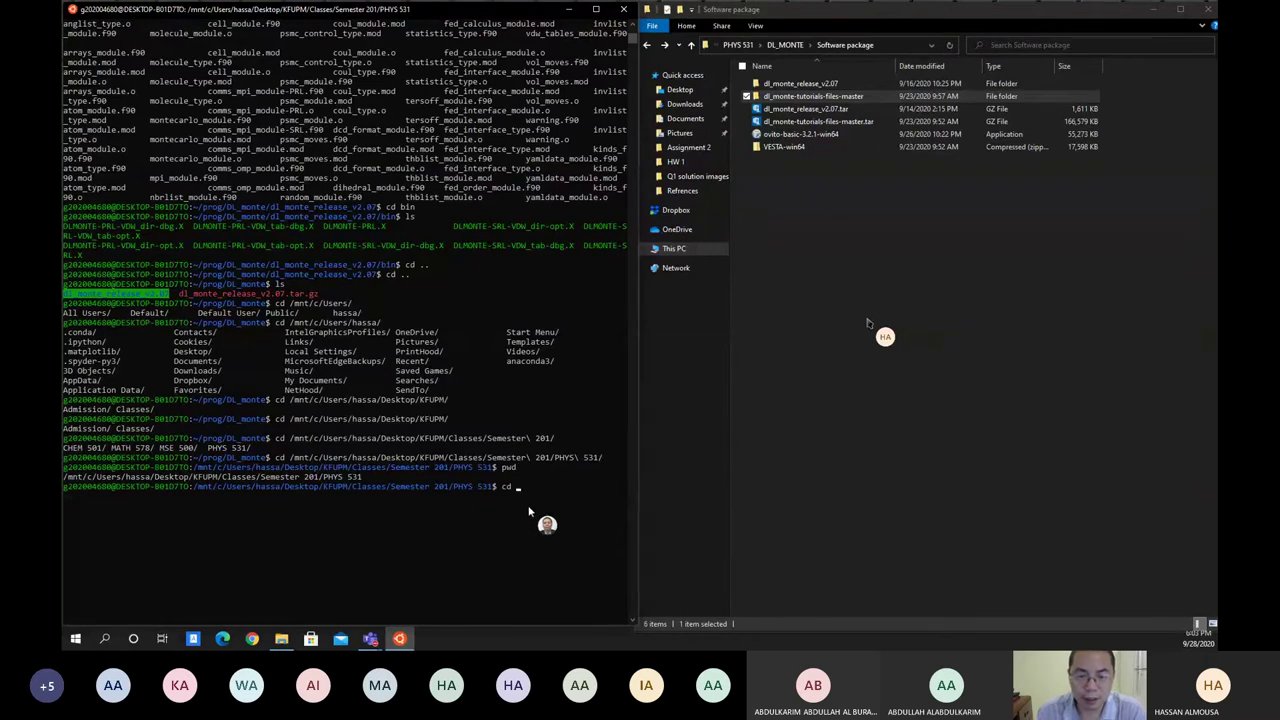
key(Return)
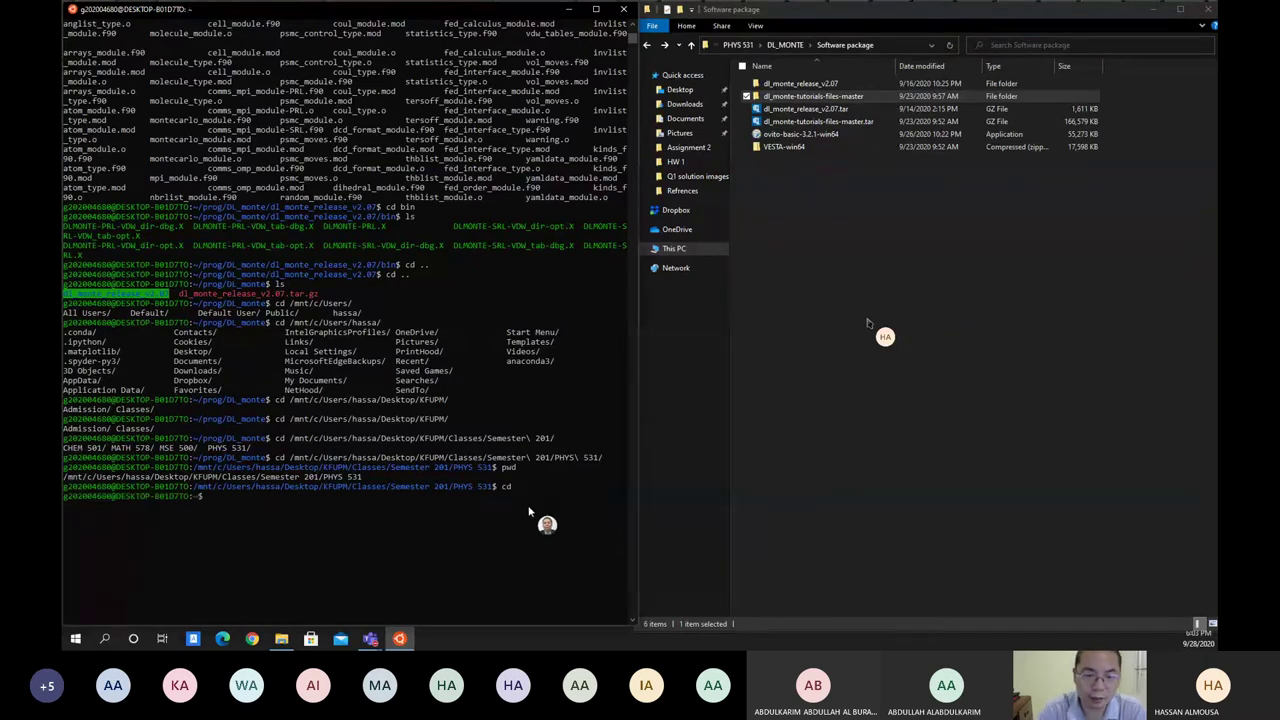
text(ln)
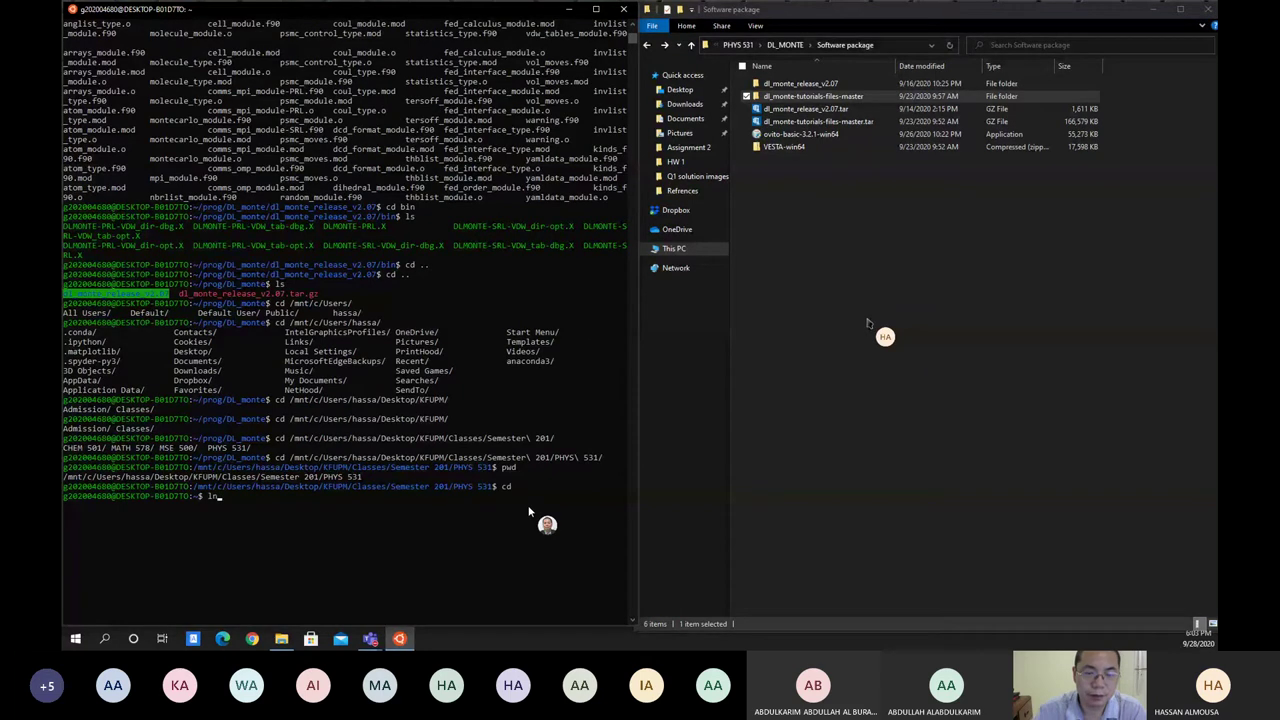
text(-s )
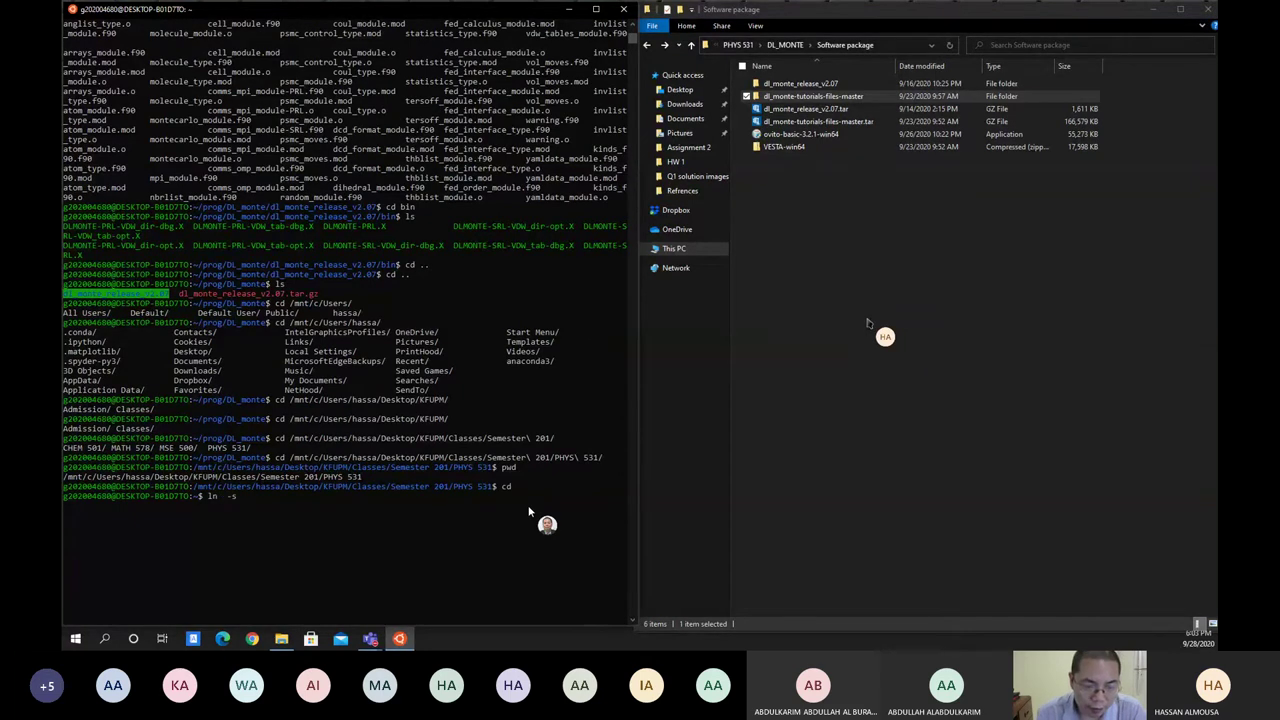
text(/)
right_click(429, 523)
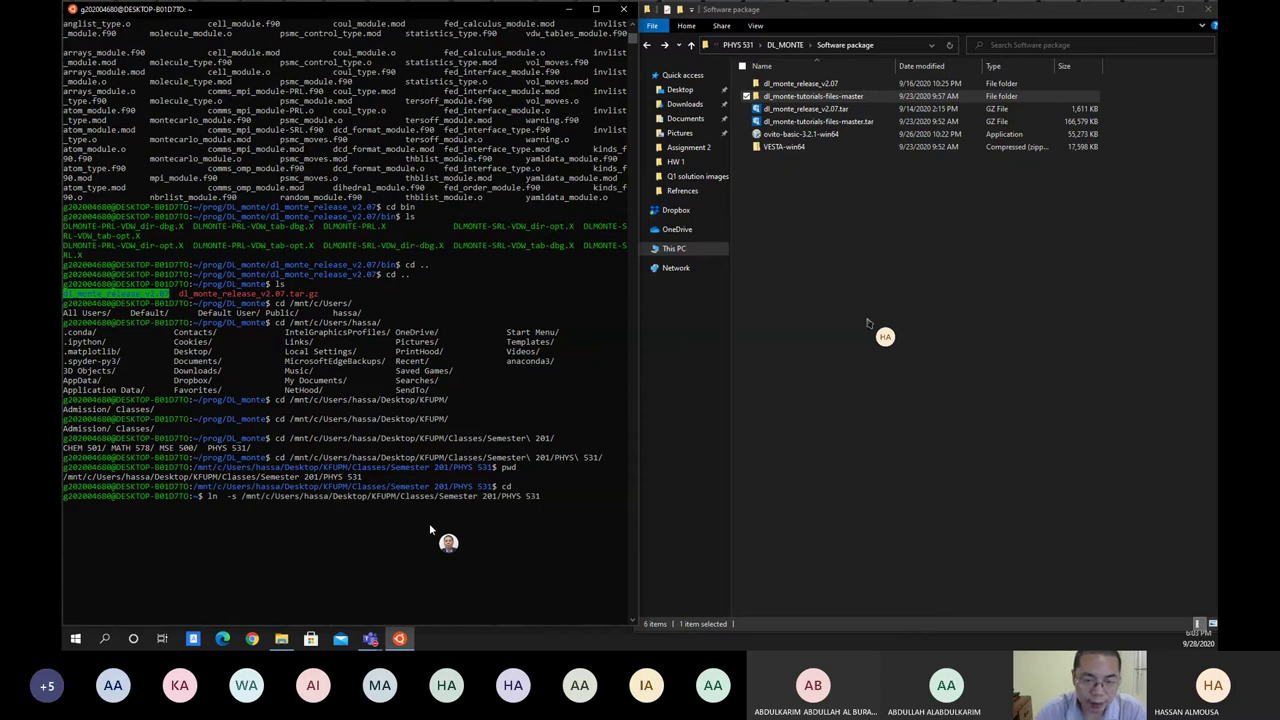
- Re-enter the end of the link target as Semester\ 201/PHYS\ 531/ with name completion and create the symbolic link as p531
key(BackSpace)
key(BackSpace)
key(BackSpace)
key(BackSpace)
key(BackSpace)
key(BackSpace)
key(BackSpace)
key(BackSpace)
key(BackSpace)
key(BackSpace)
key(BackSpace)
key(BackSpace)
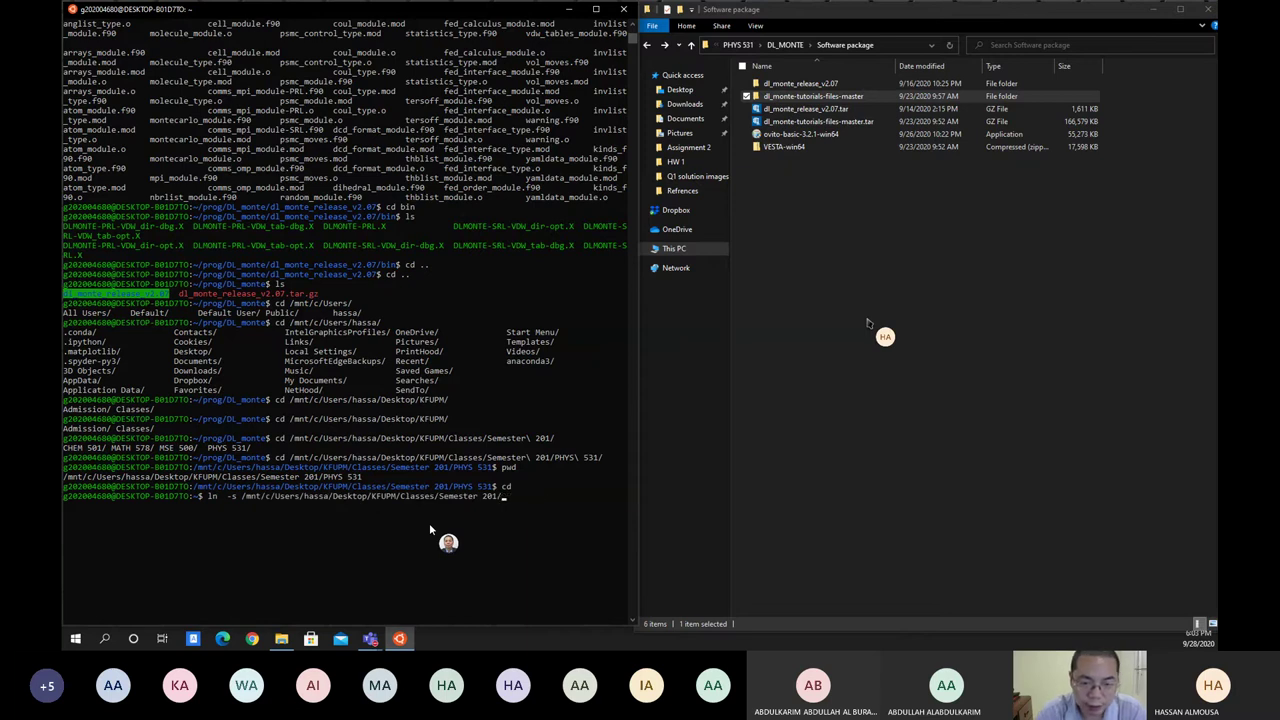
key(BackSpace)
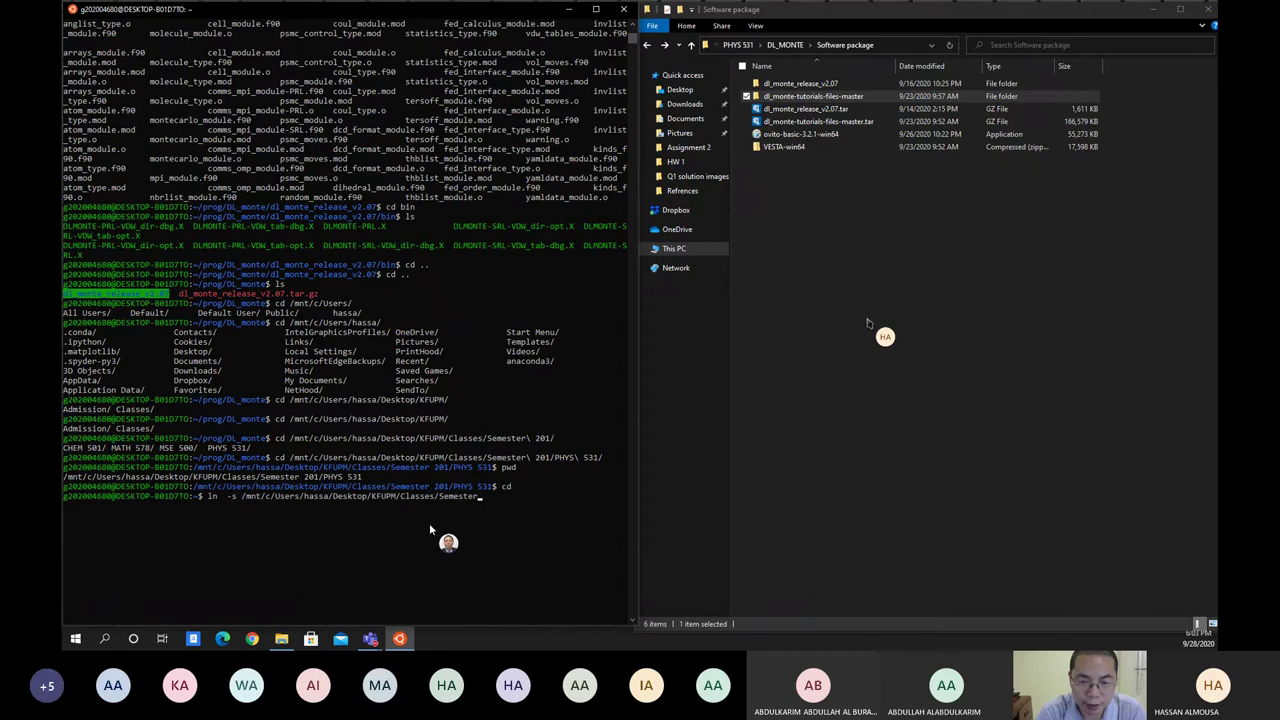
key(Tab)
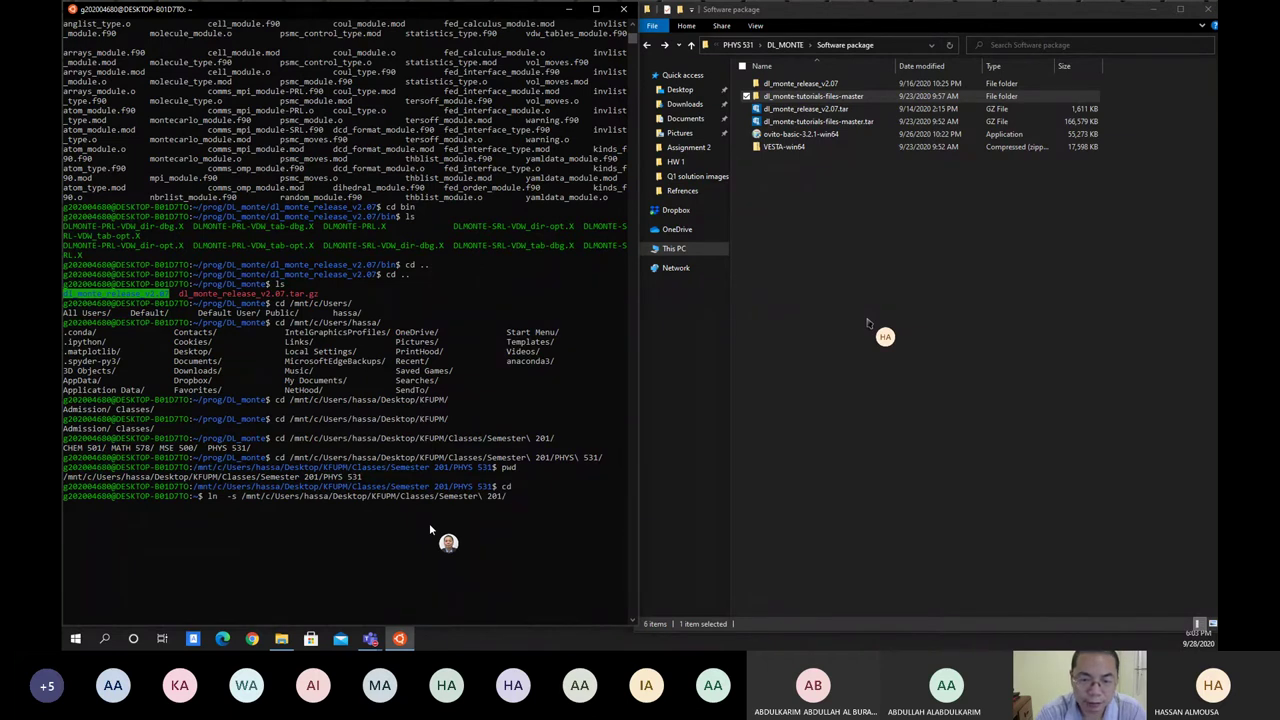
text(P)
key(Tab)
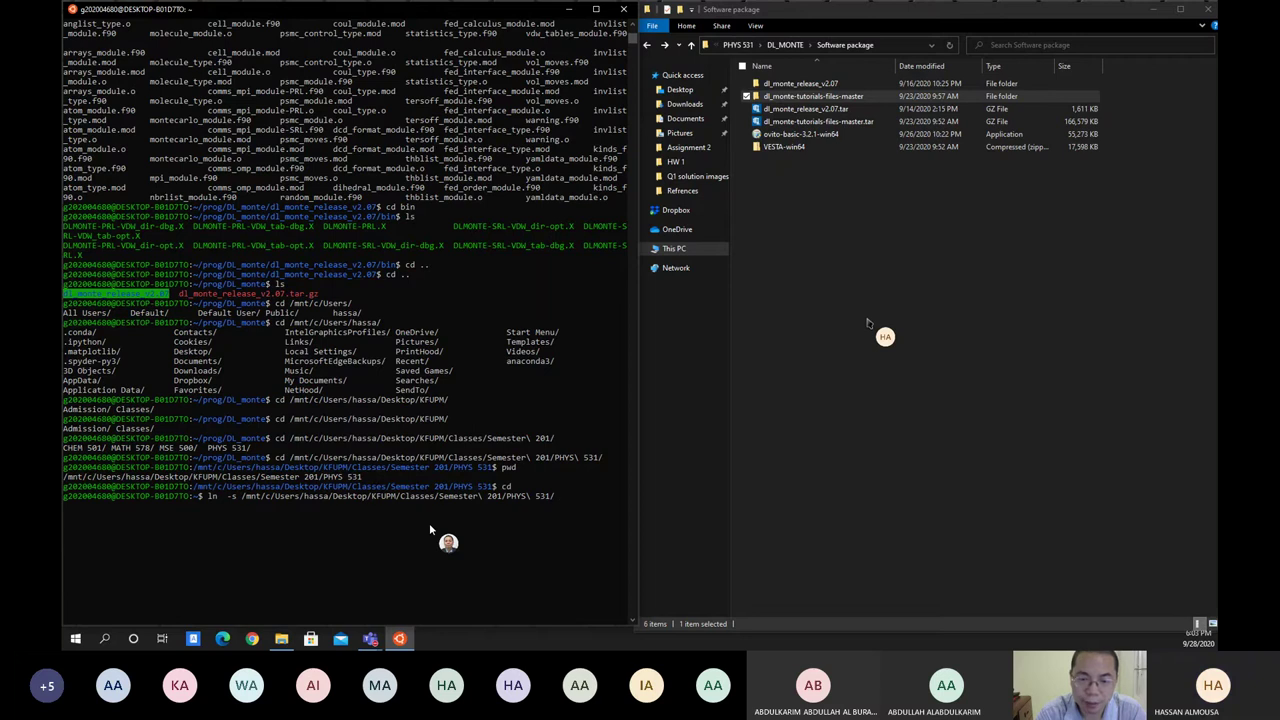
text(p53)
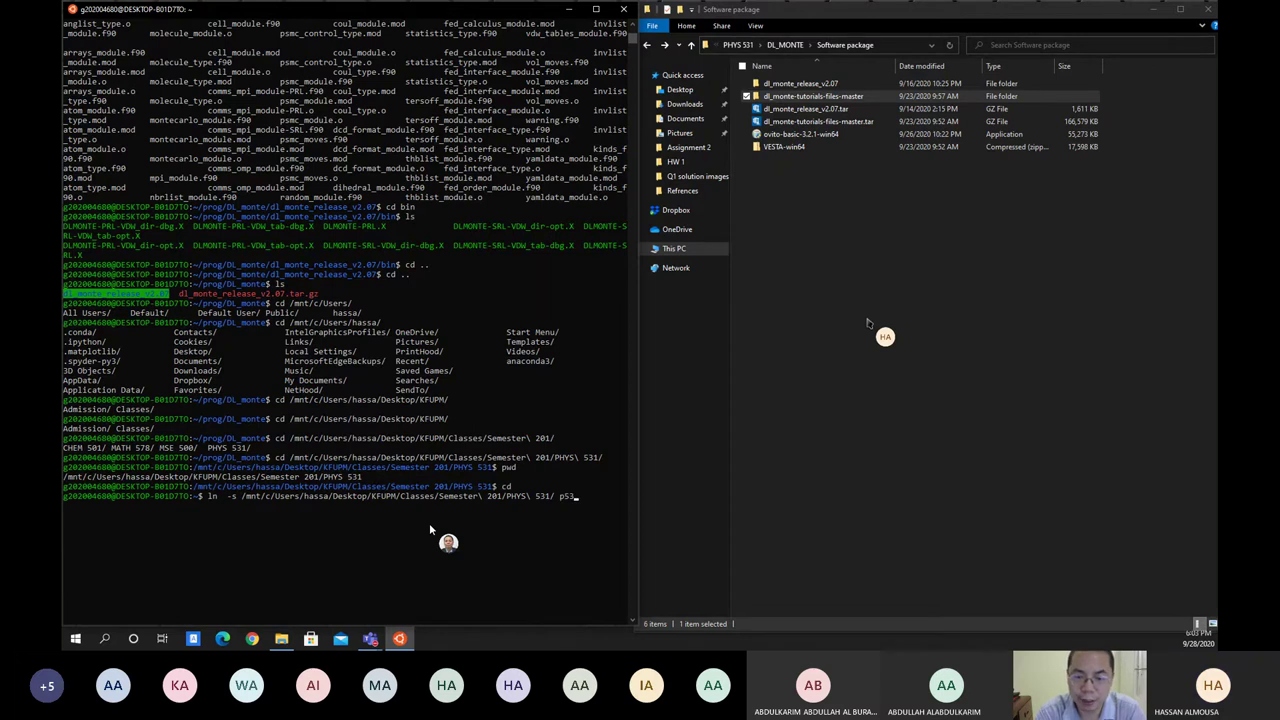
text(1)
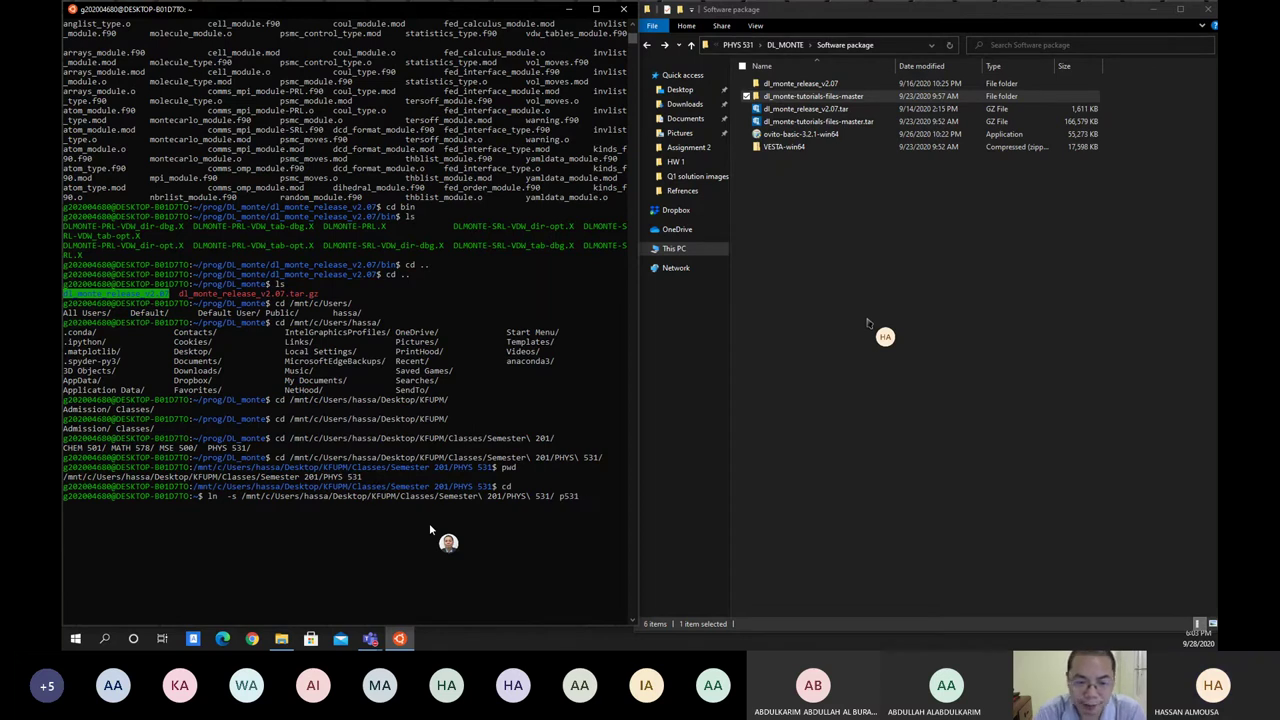
key(Return)
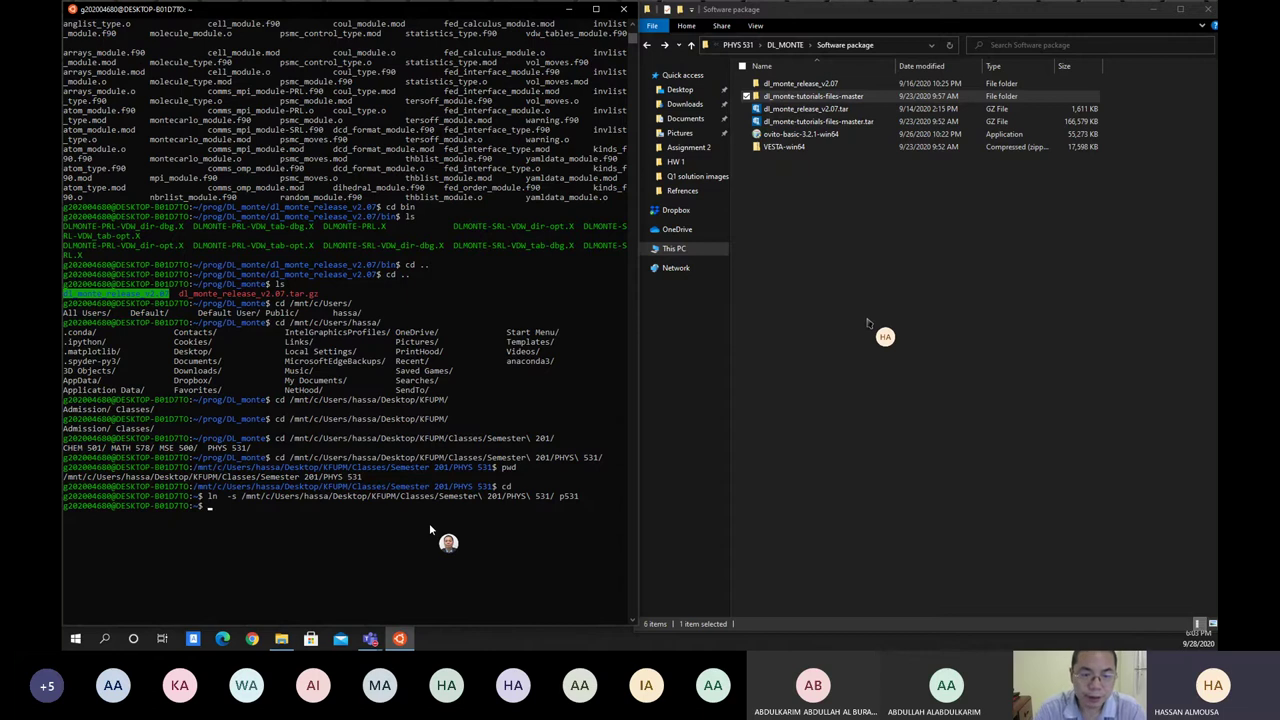
- Change into the p531 link and list the course folder's contents
text(cd p)
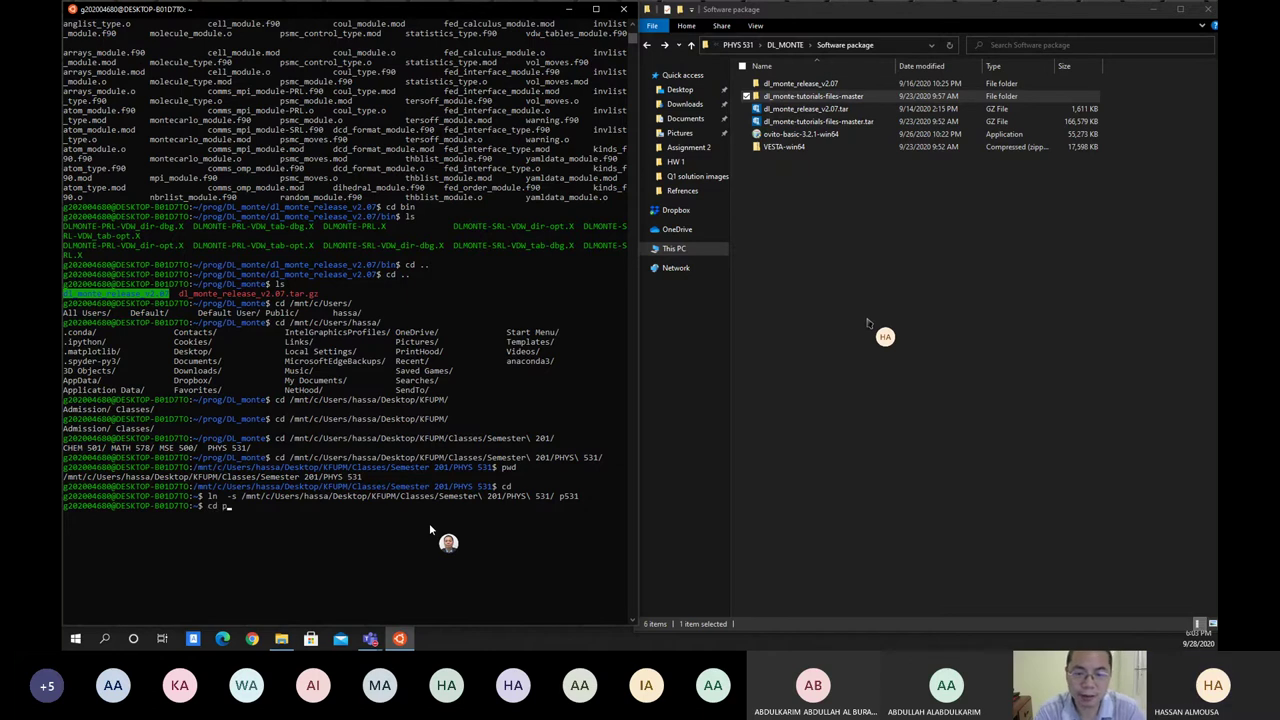
text(531)
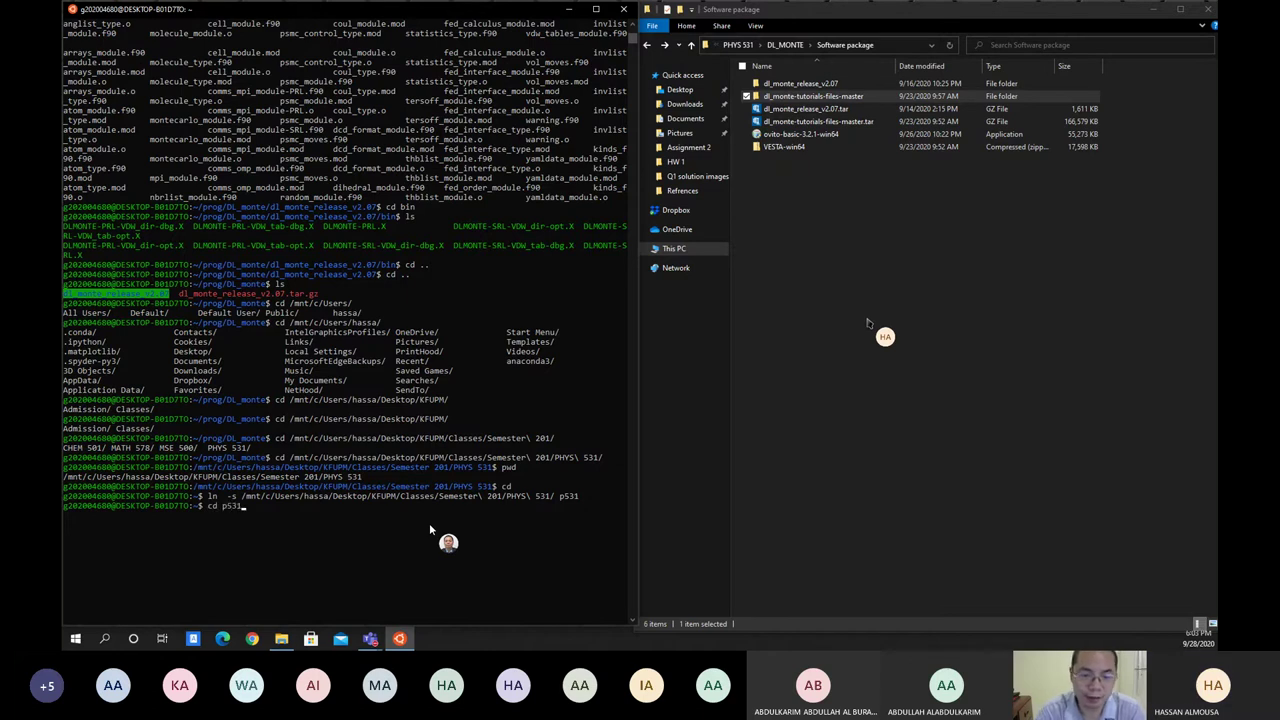
key(Return)
text(ls)
key(Return)
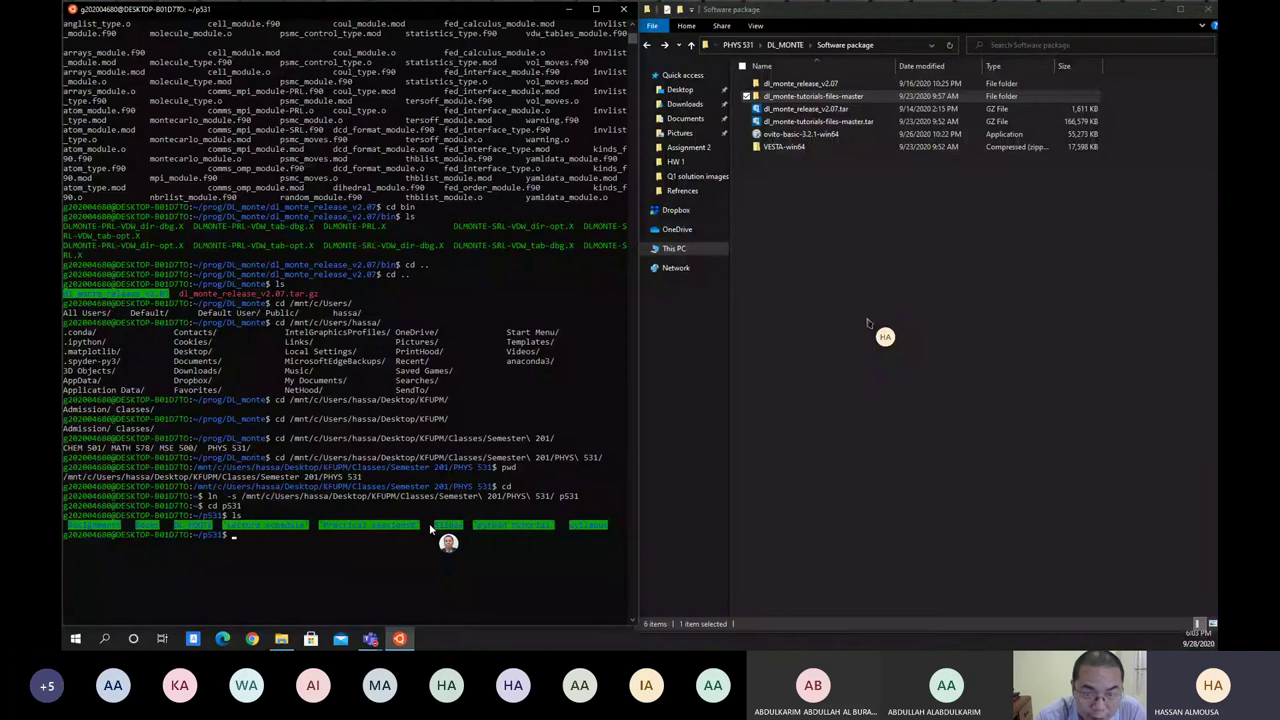
text(cd D)
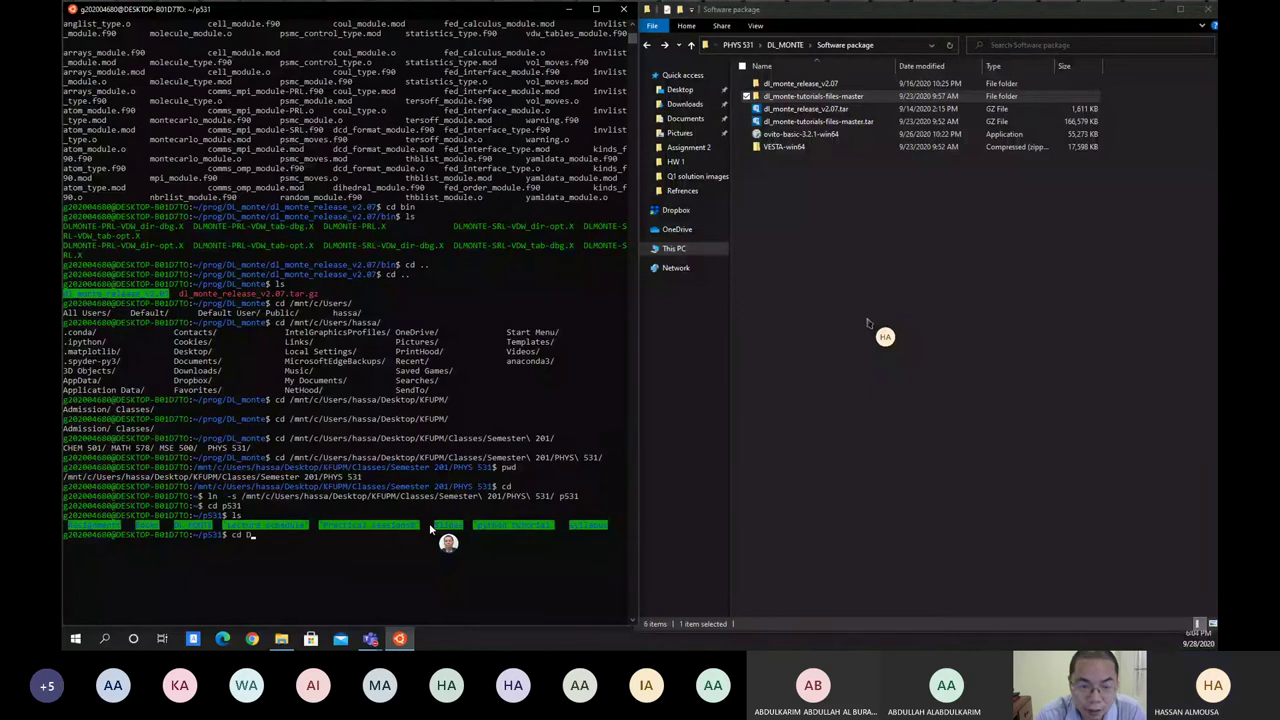
key(BackSpace)
key(BackSpace)
key(BackSpace)
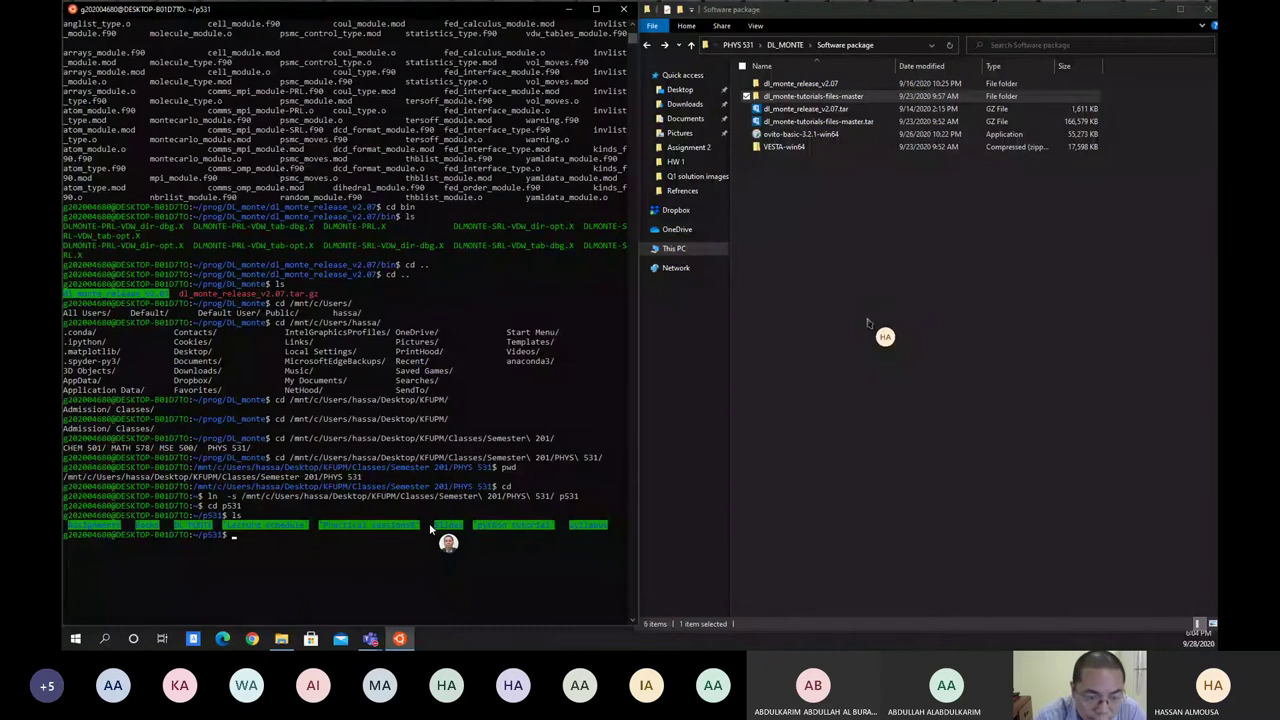
- Show the folders inside DL_MONTE/, complete the path with Software\ package/, and change into that directory
text(cd)
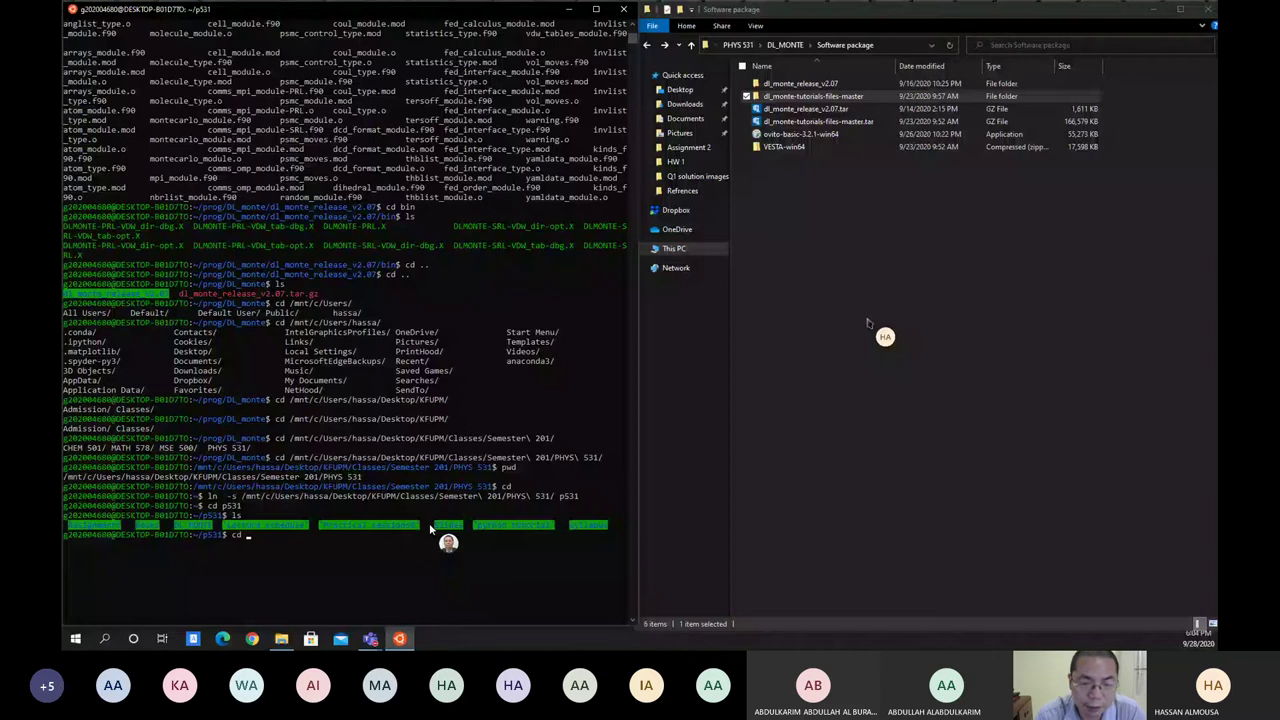
text( DL_MONTE/)
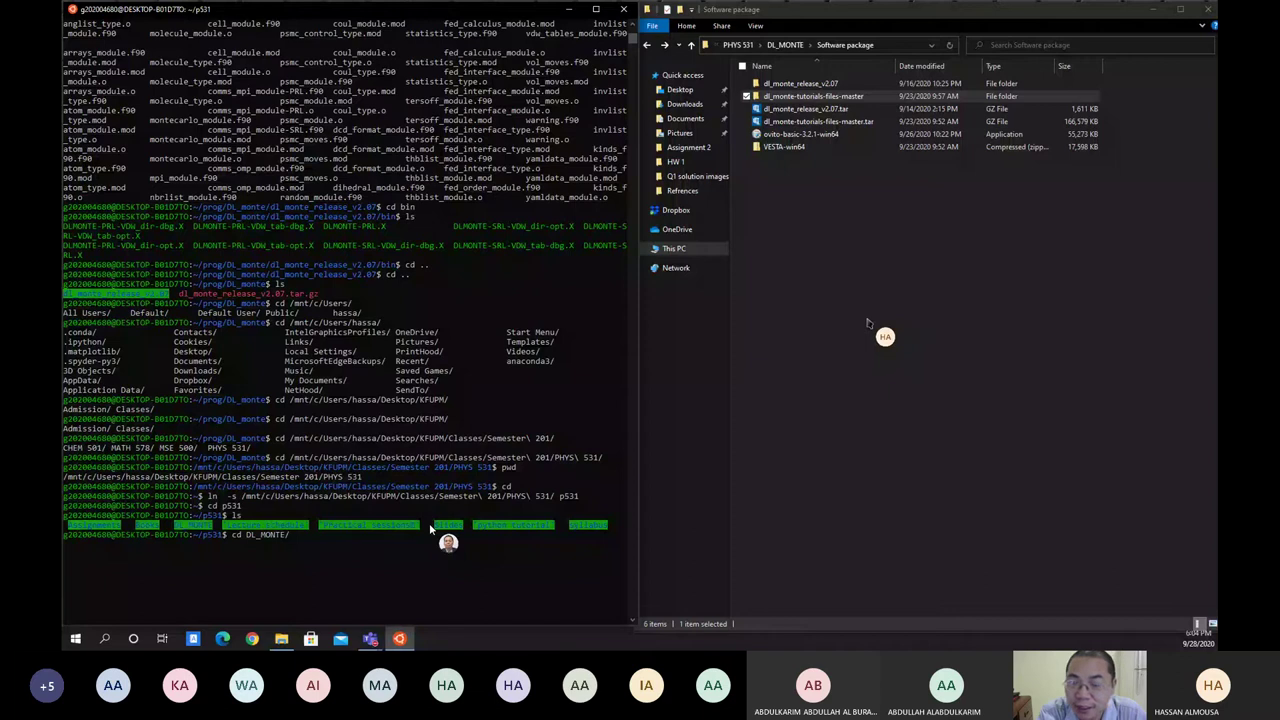
key(Tab)
key(Tab)
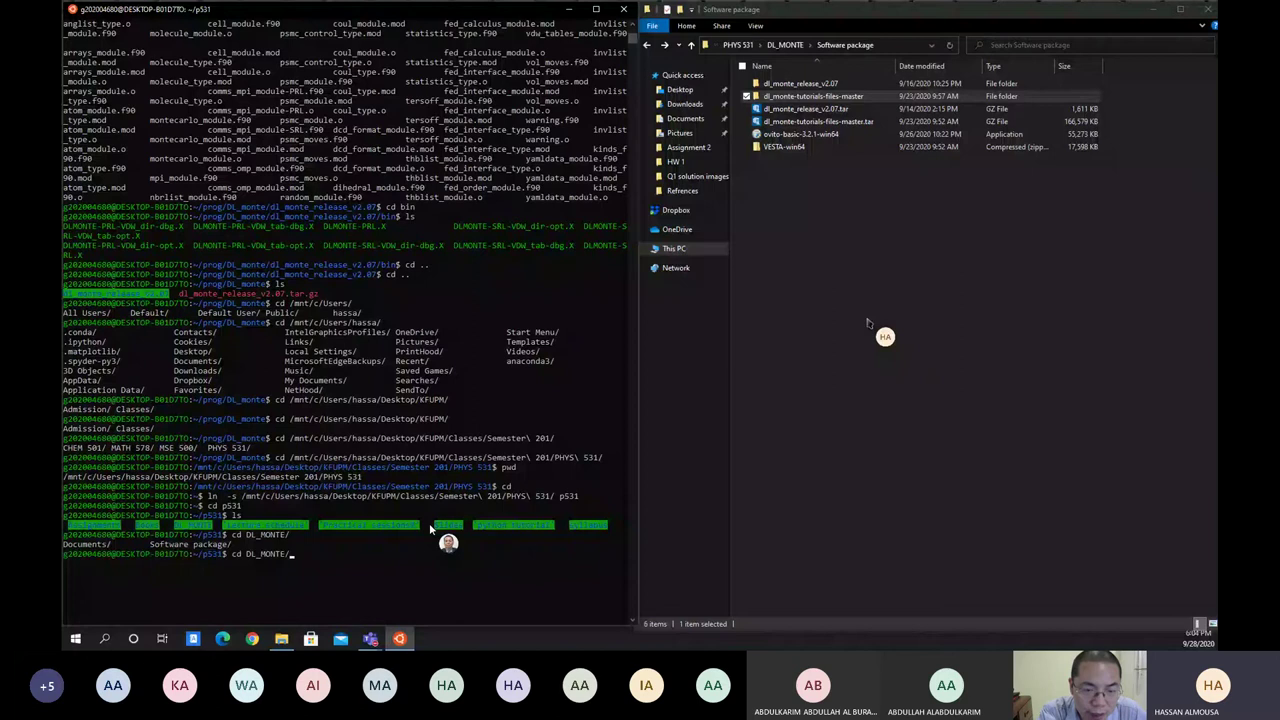
text(s)
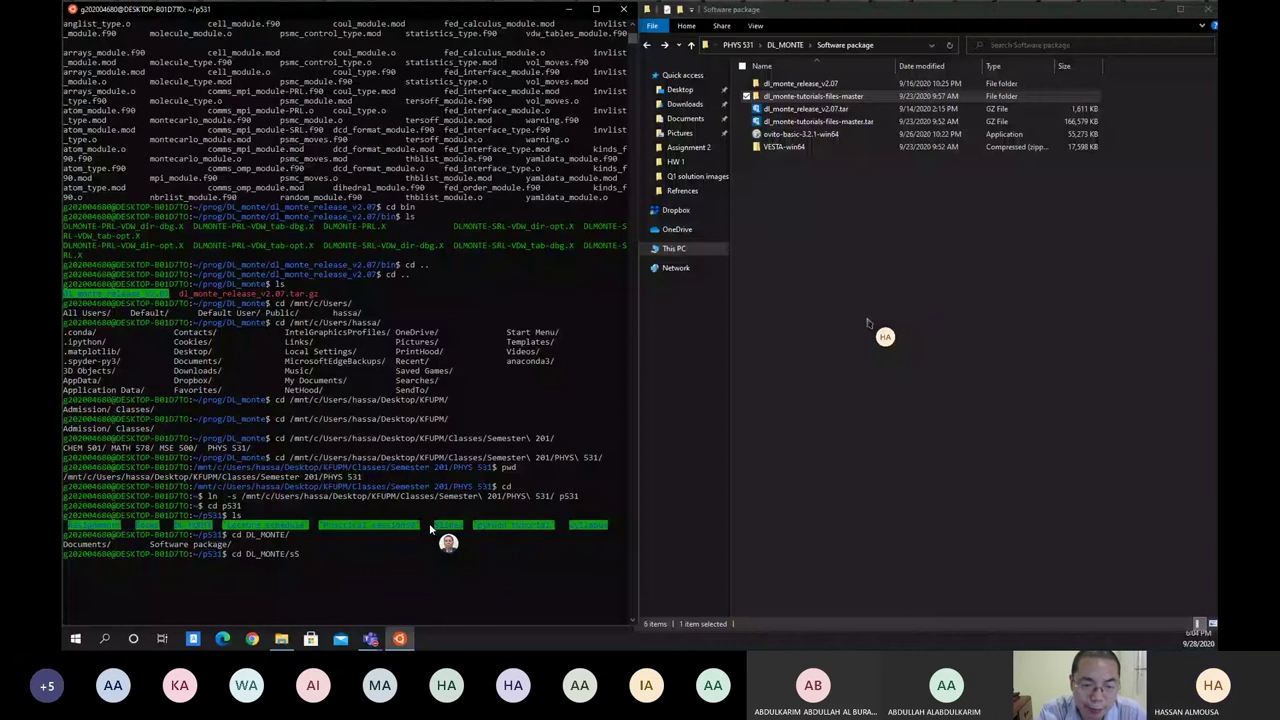
key(BackSpace)
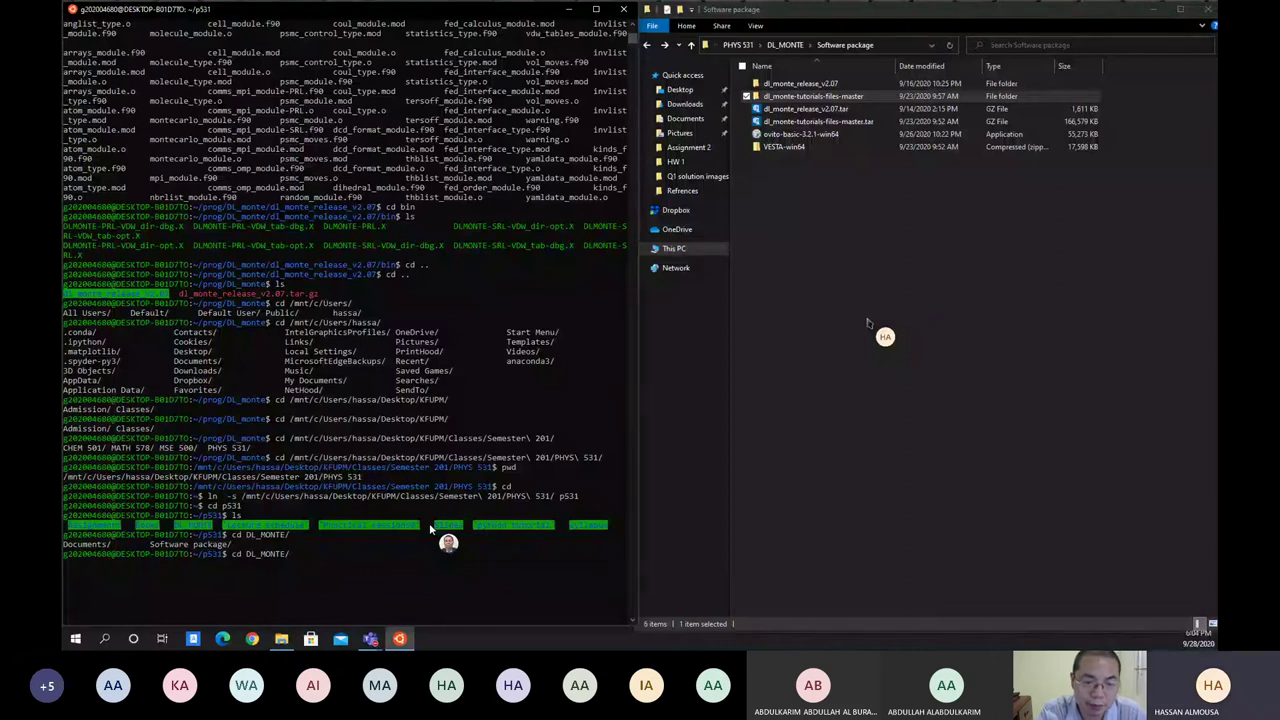
text(S)
key(Tab)
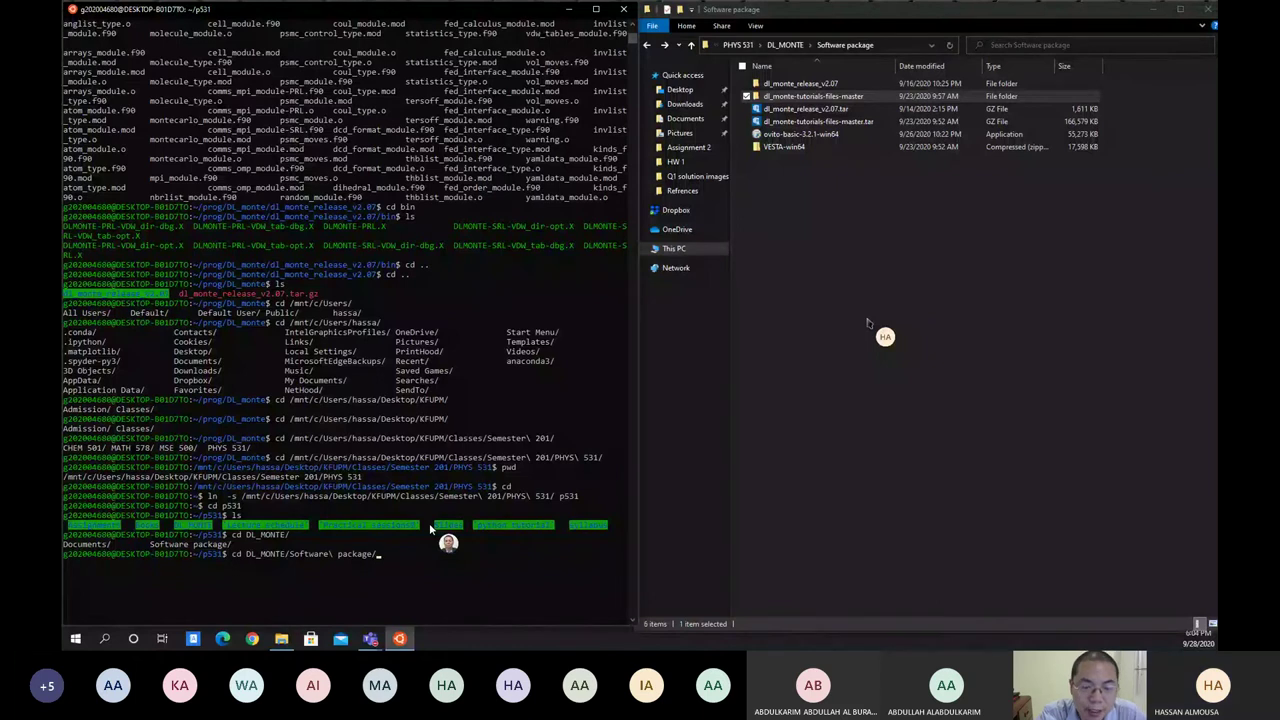
key(Return)
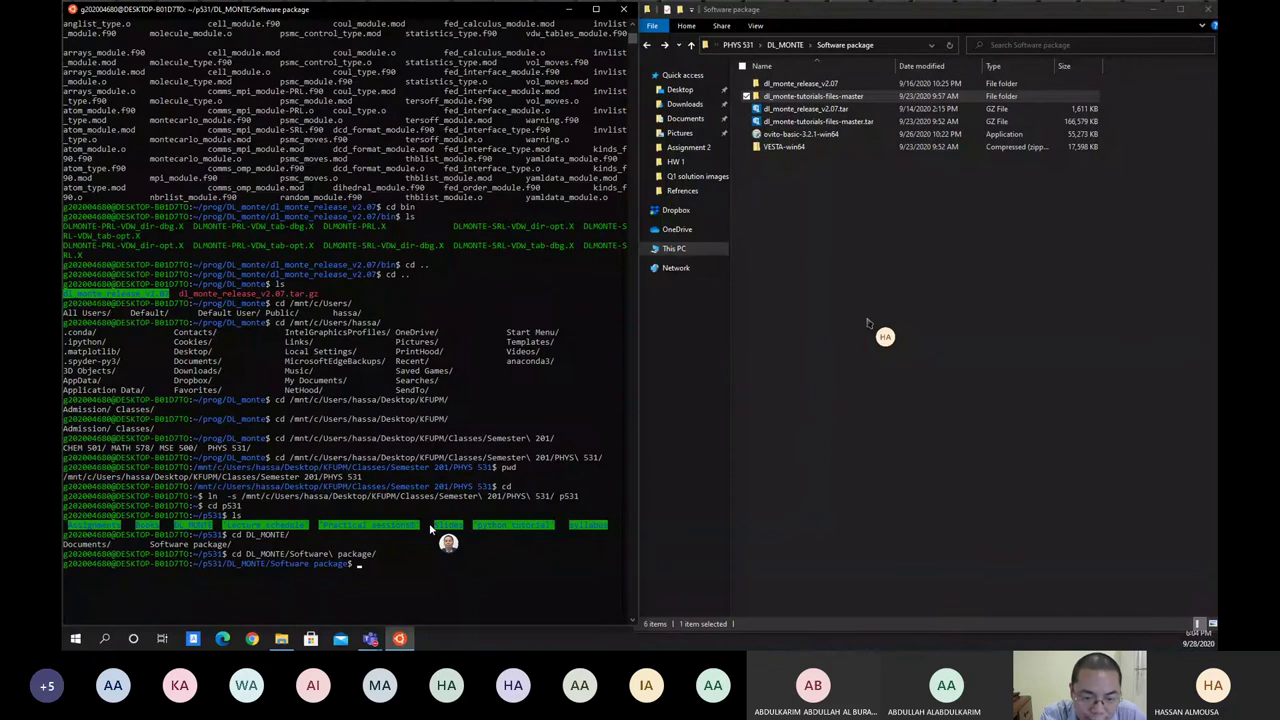
- List the Software package contents, copy the folder name dl_monte-tutorials-files-master from the output, and change into that folder
text(ls)
key(Return)
text(cd)
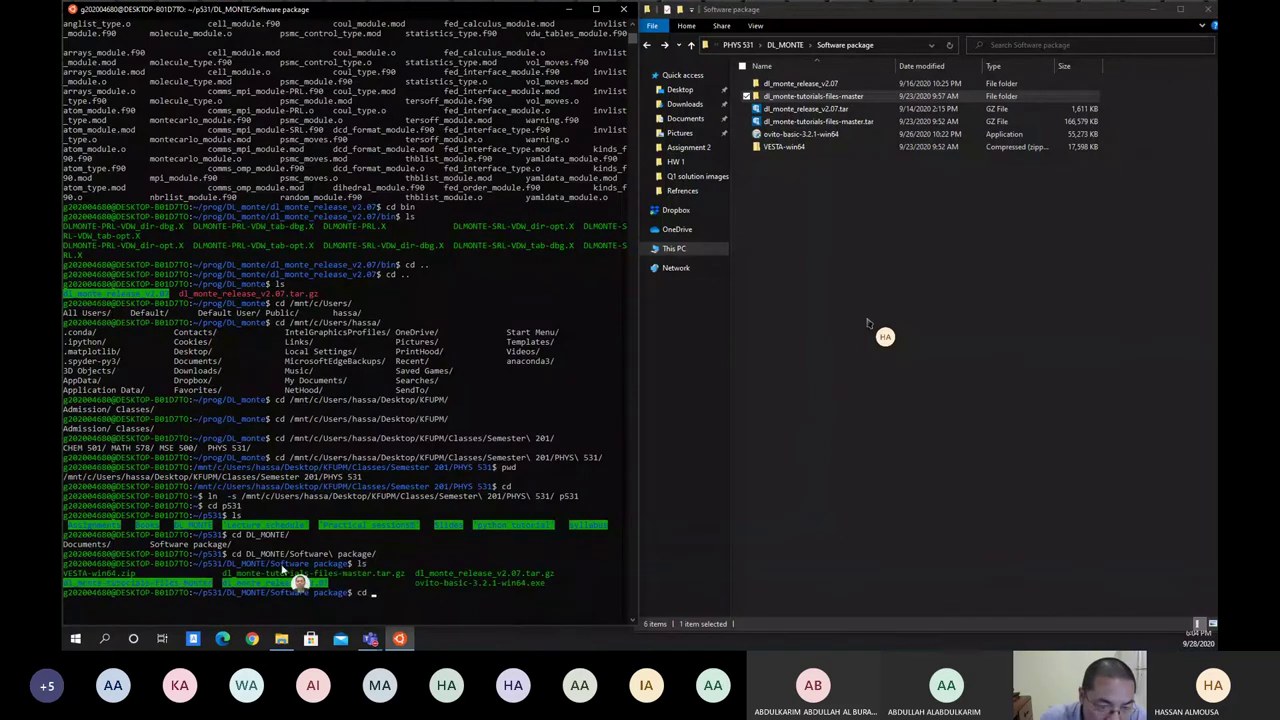
double_click(185, 588)
key(super+c)
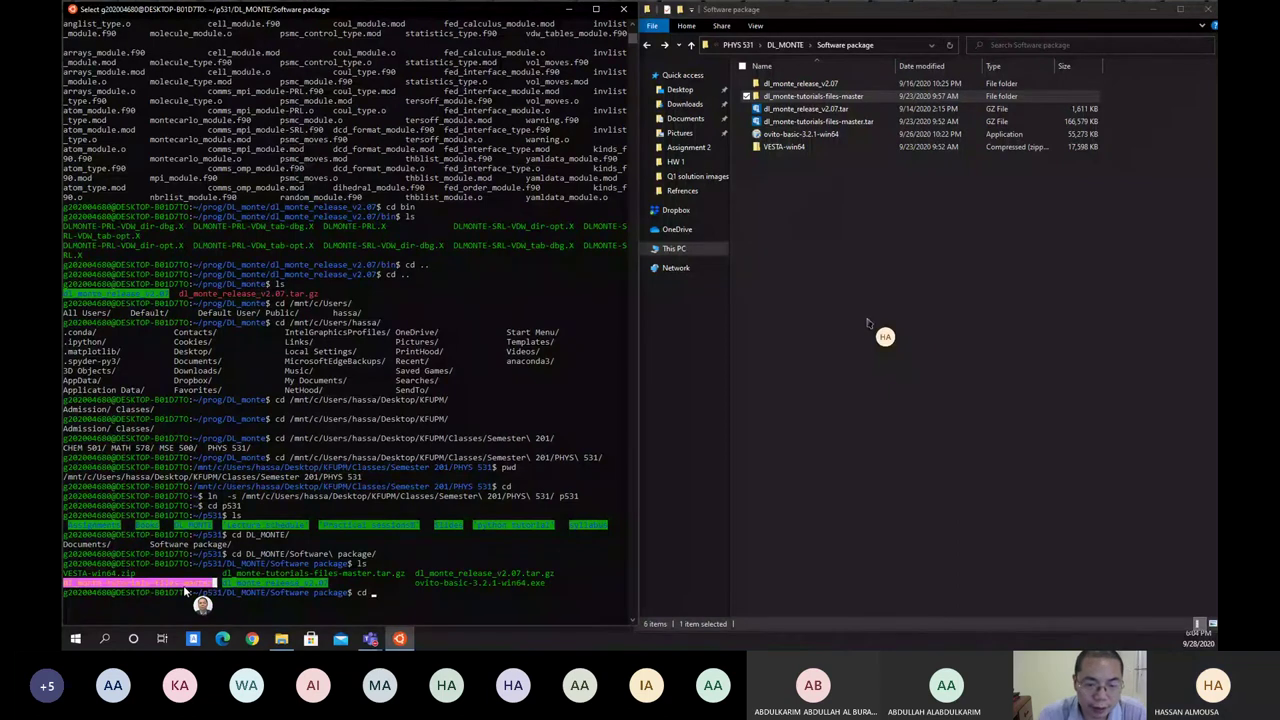
right_click(460, 590)
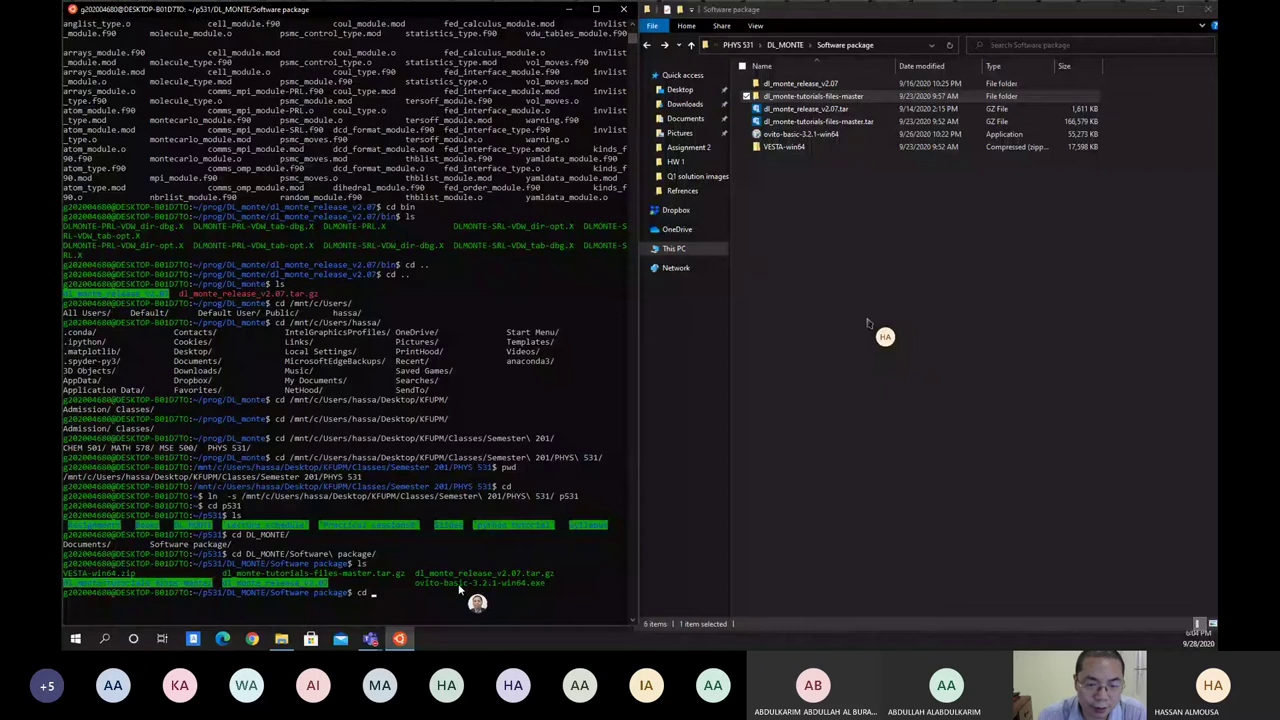
right_click(445, 597)
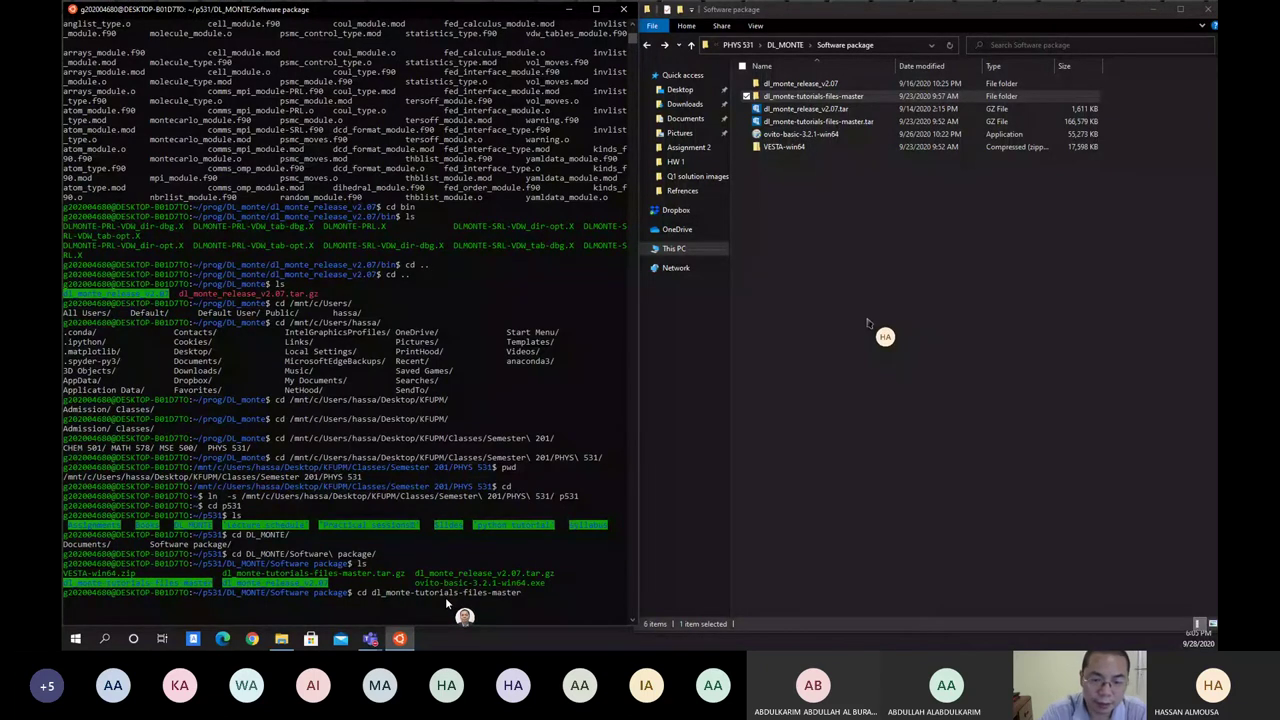
key(Return)
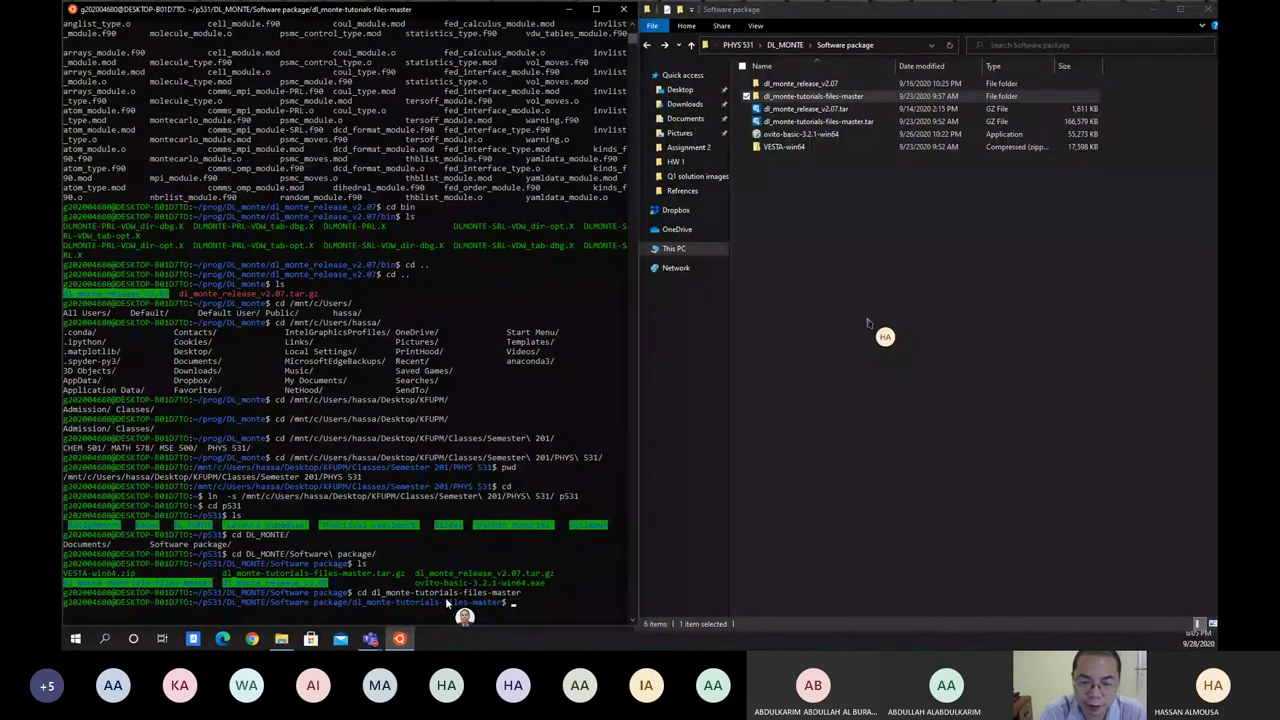
- List the files in the outer dl_monte-tutorials-files-master directory with ls, then repeat the listing
text(ls)
key(Return)
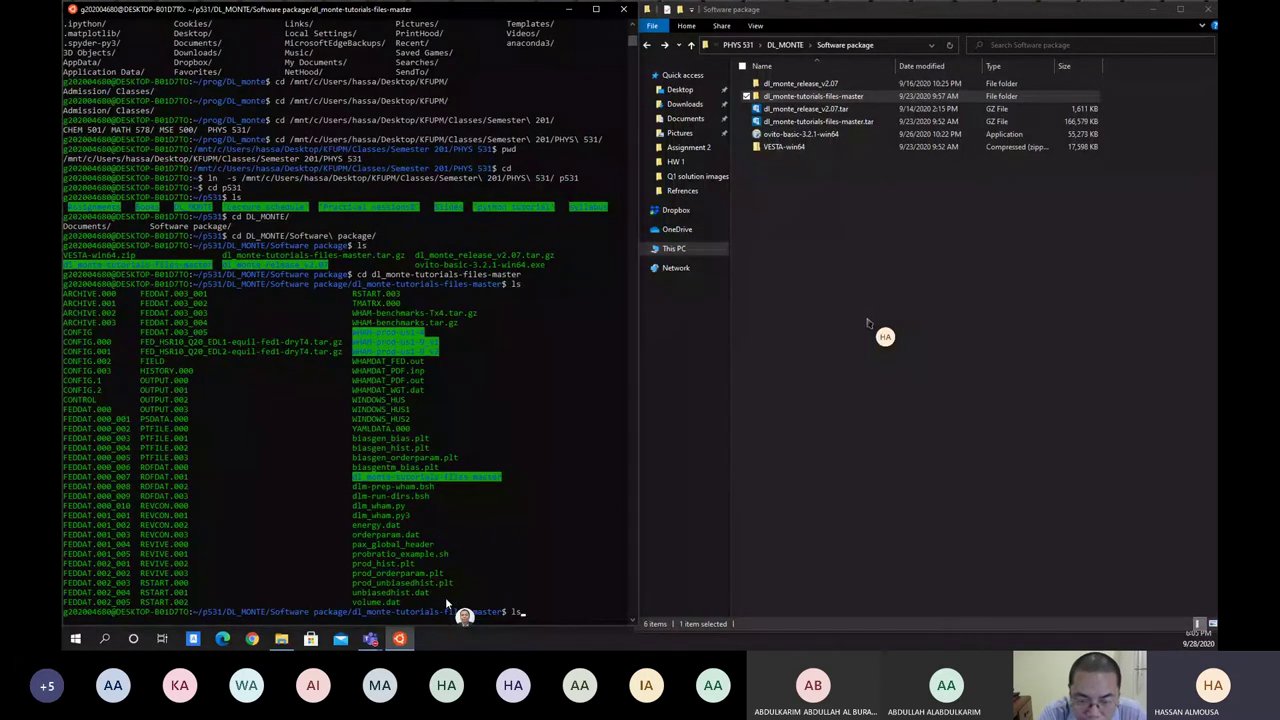
key(Return)
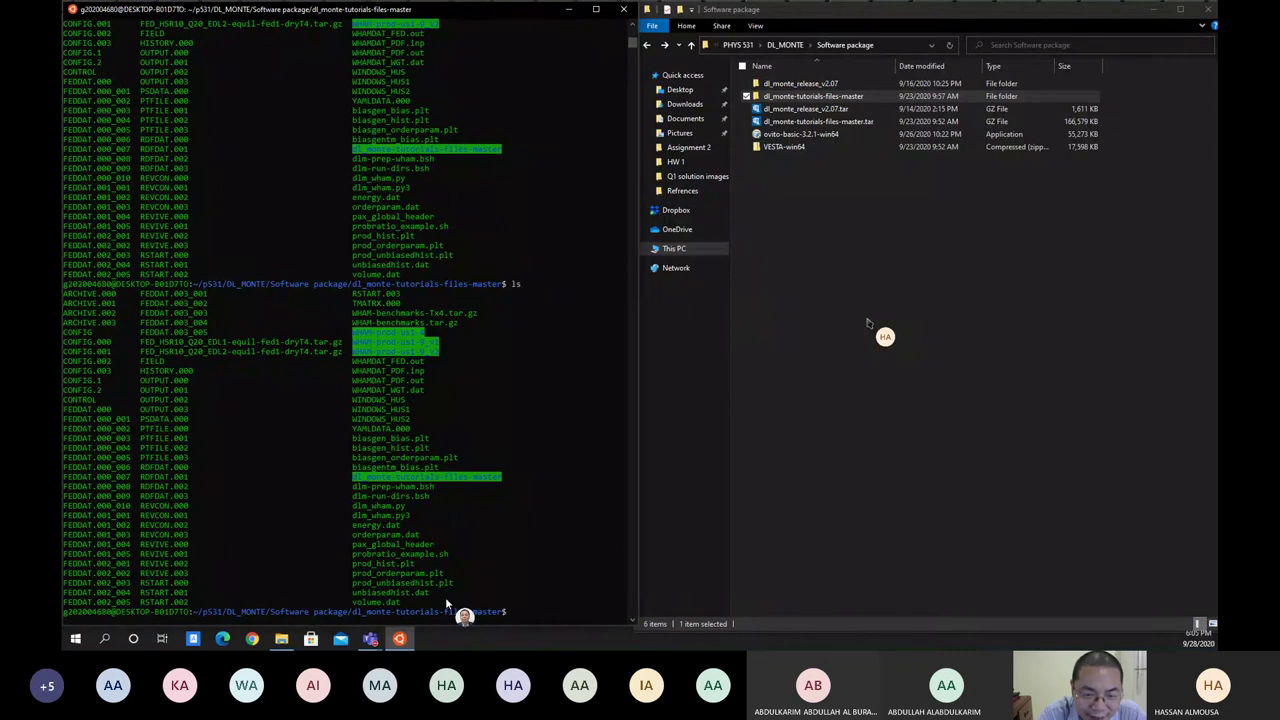
- Change into the nested dl_monte-tutorials-files-master/ directory using name completion and list its contents
text(cd dl)
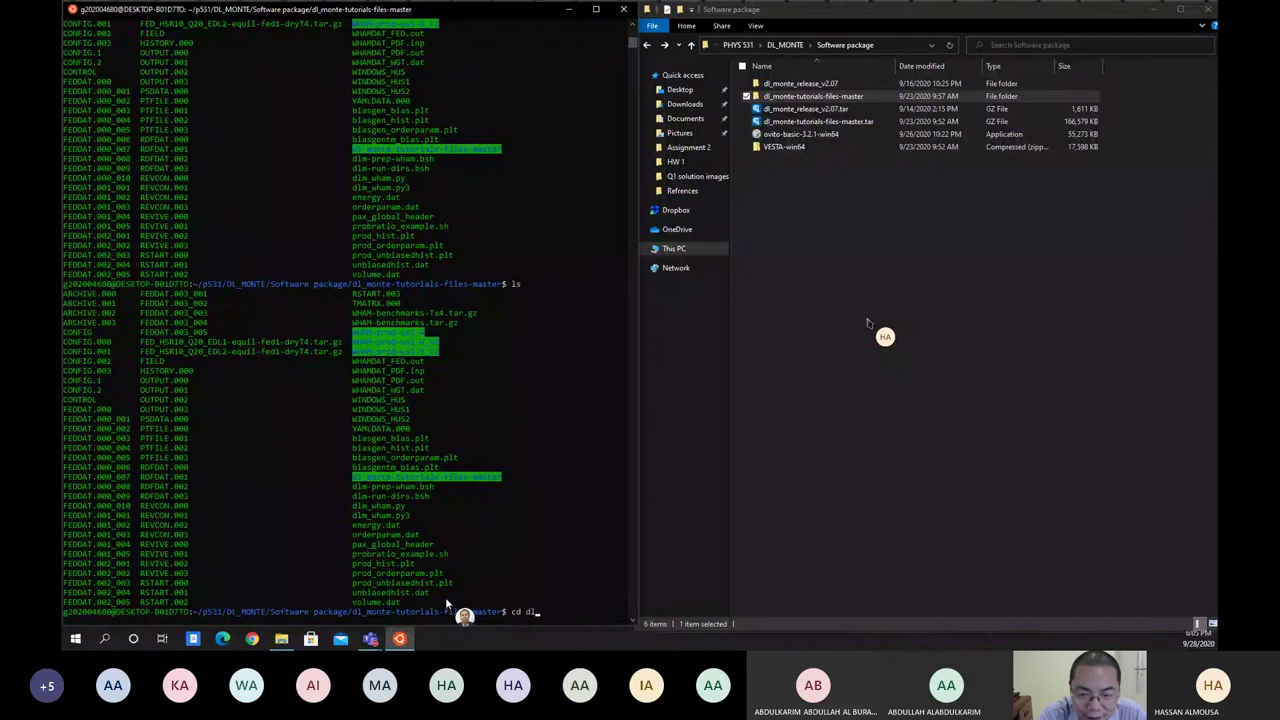
key(Tab)
key(Return)
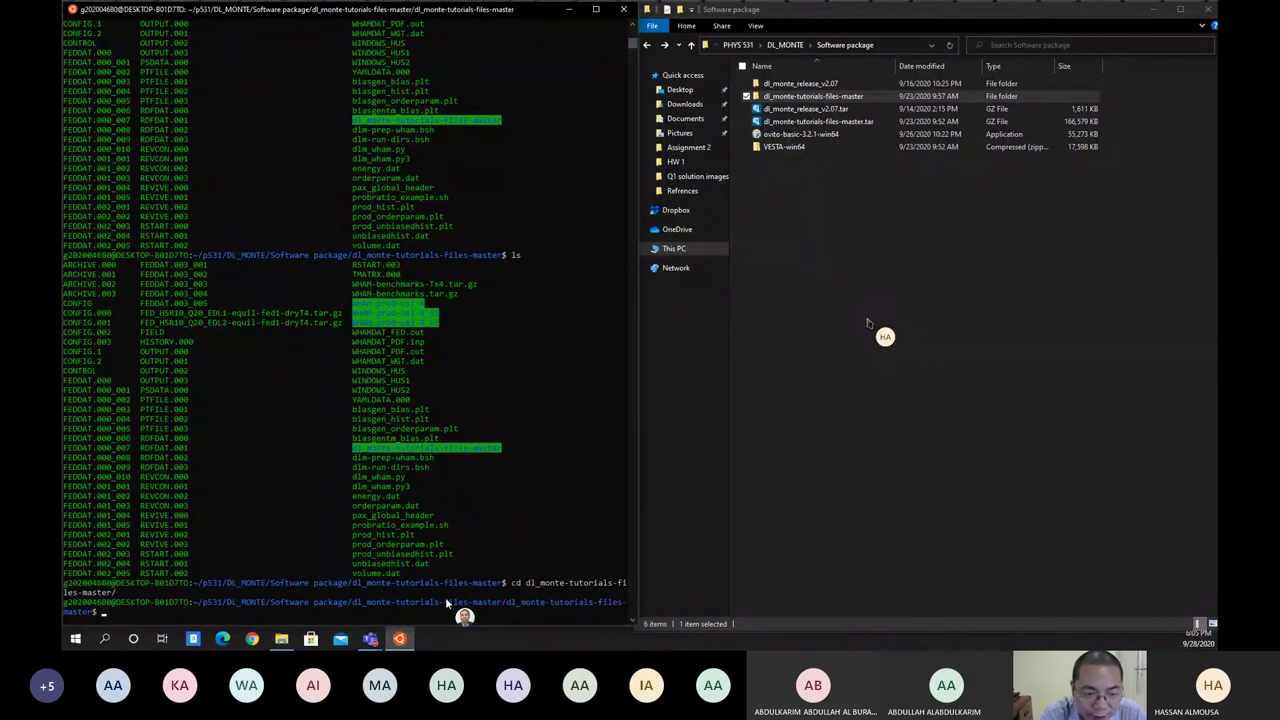
text(ls)
key(Return)
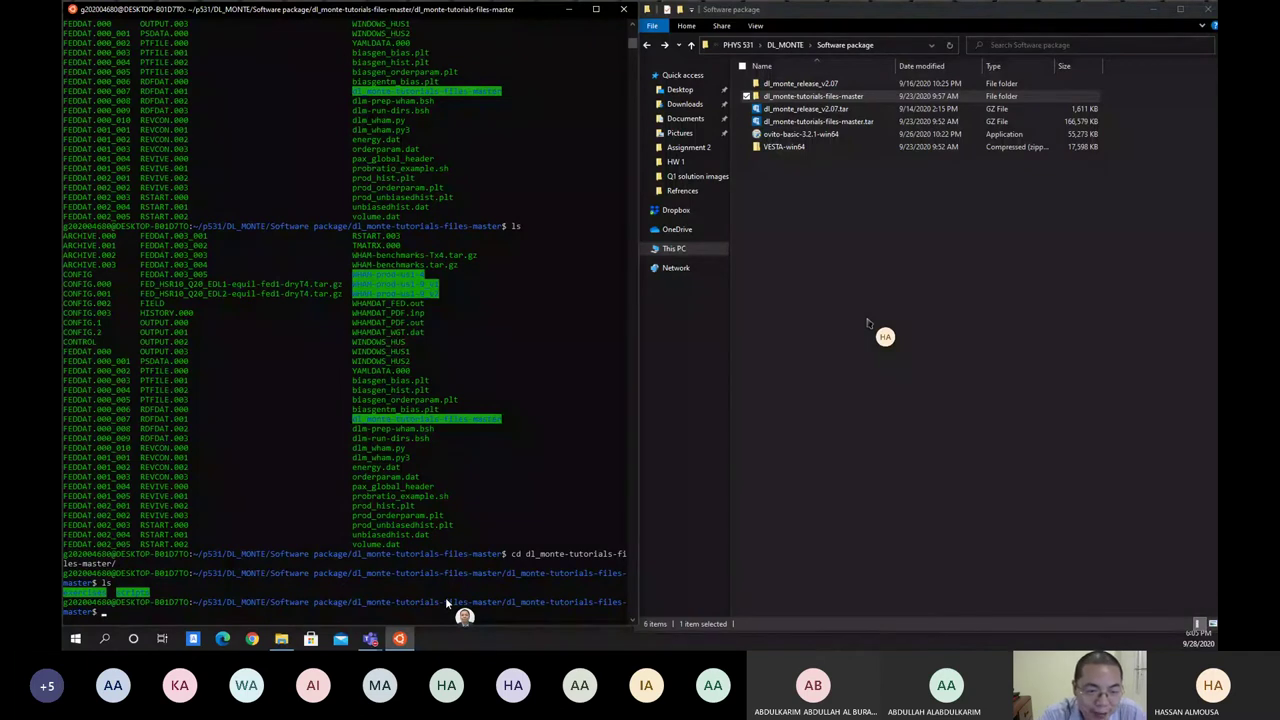
- Change into the exercises/ directory and list its contents
text(cd )
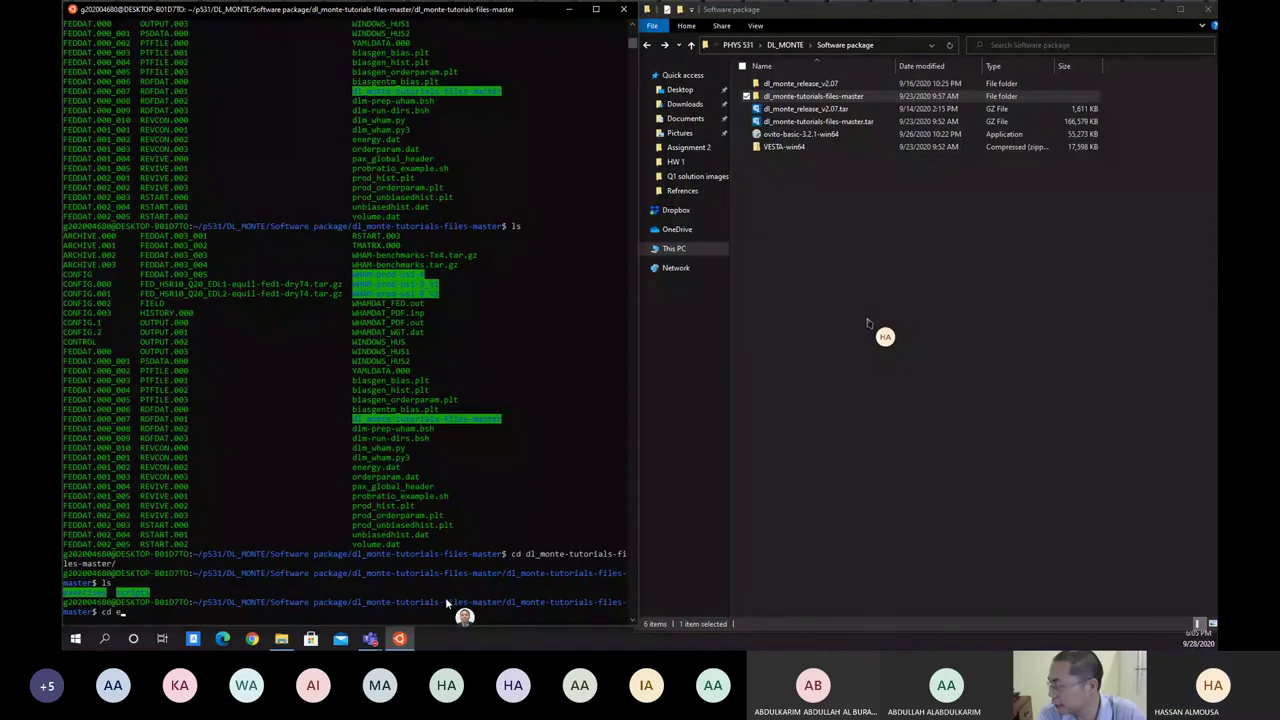
text(exercises/)
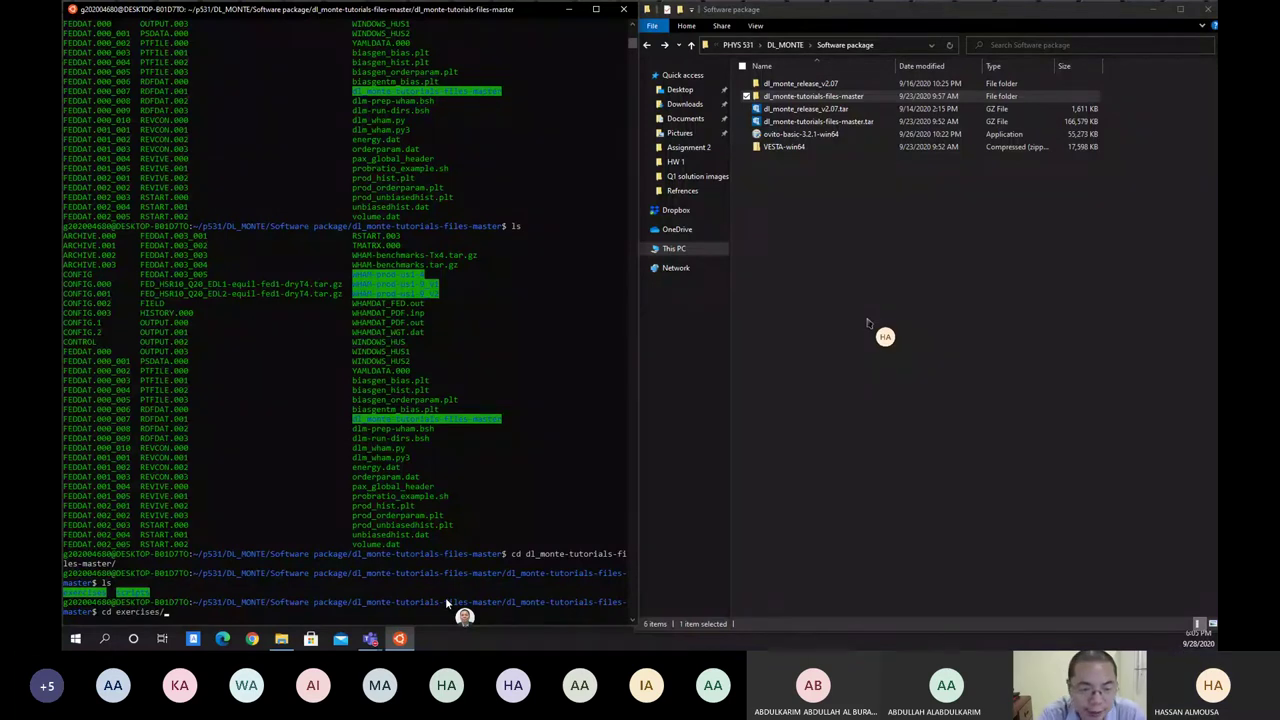
key(Return)
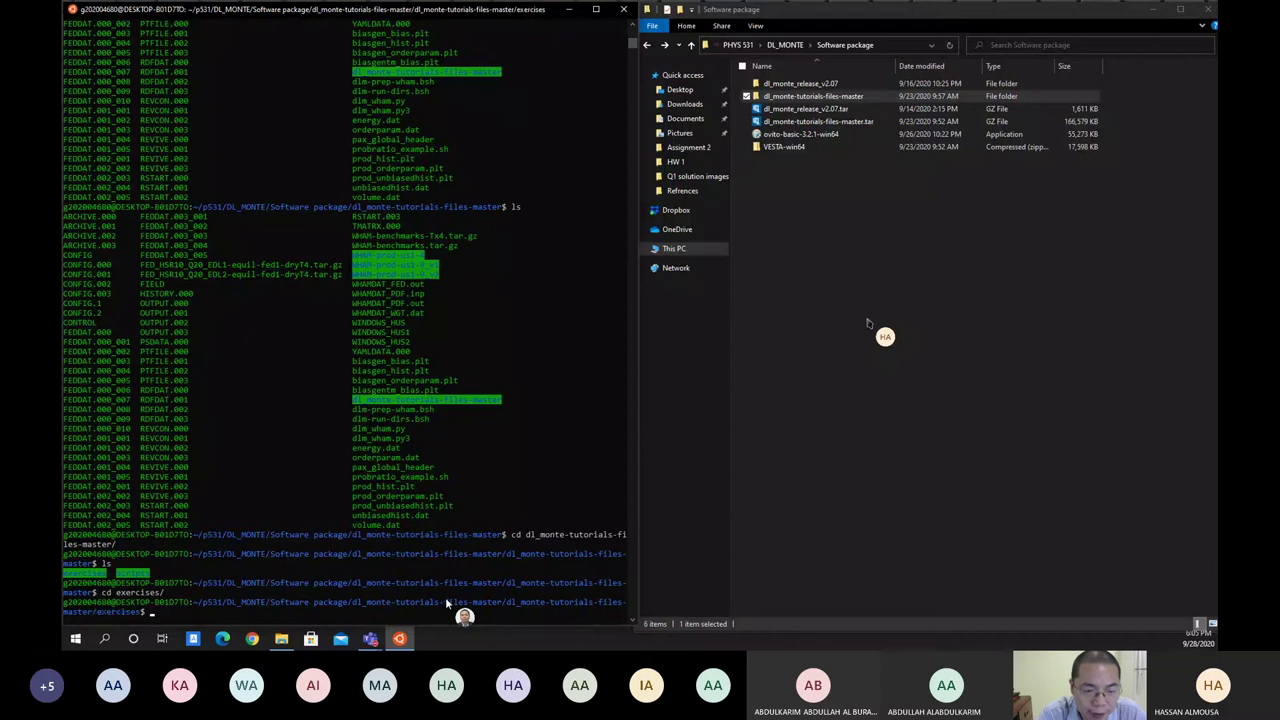
text(ls)
key(Return)
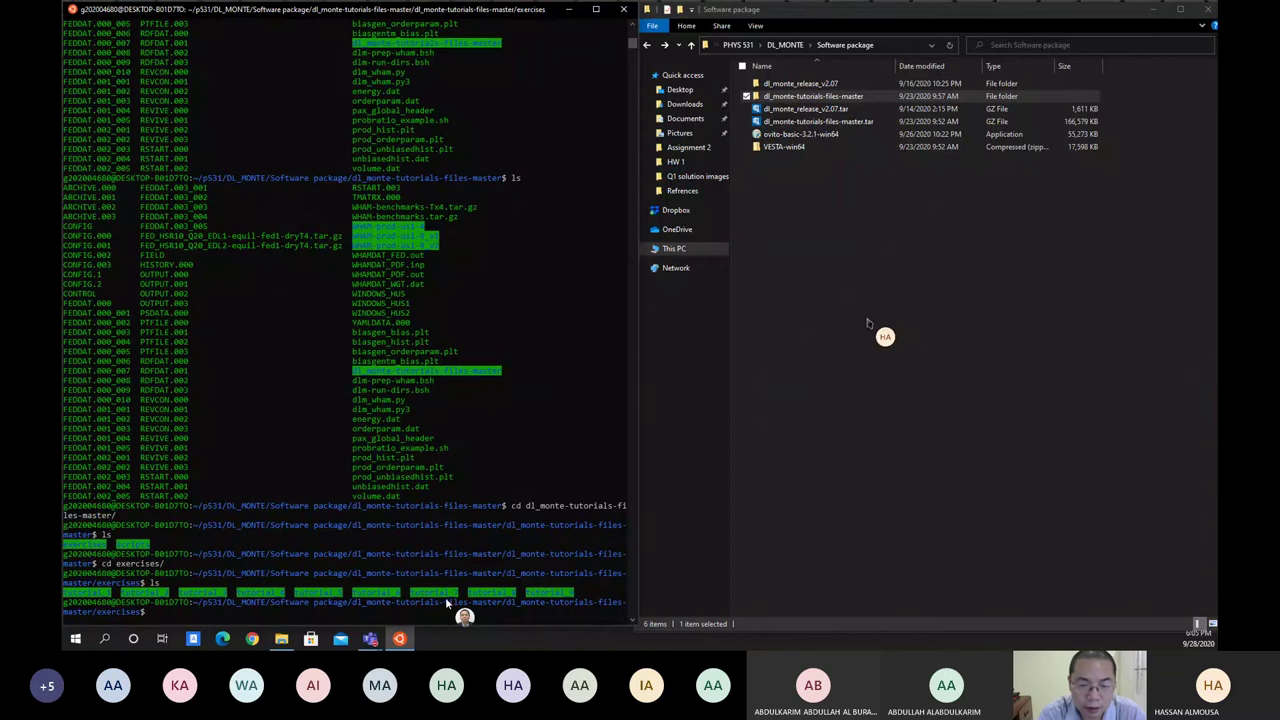
- Change into the tutorial_1/ directory and list its files
text(c)
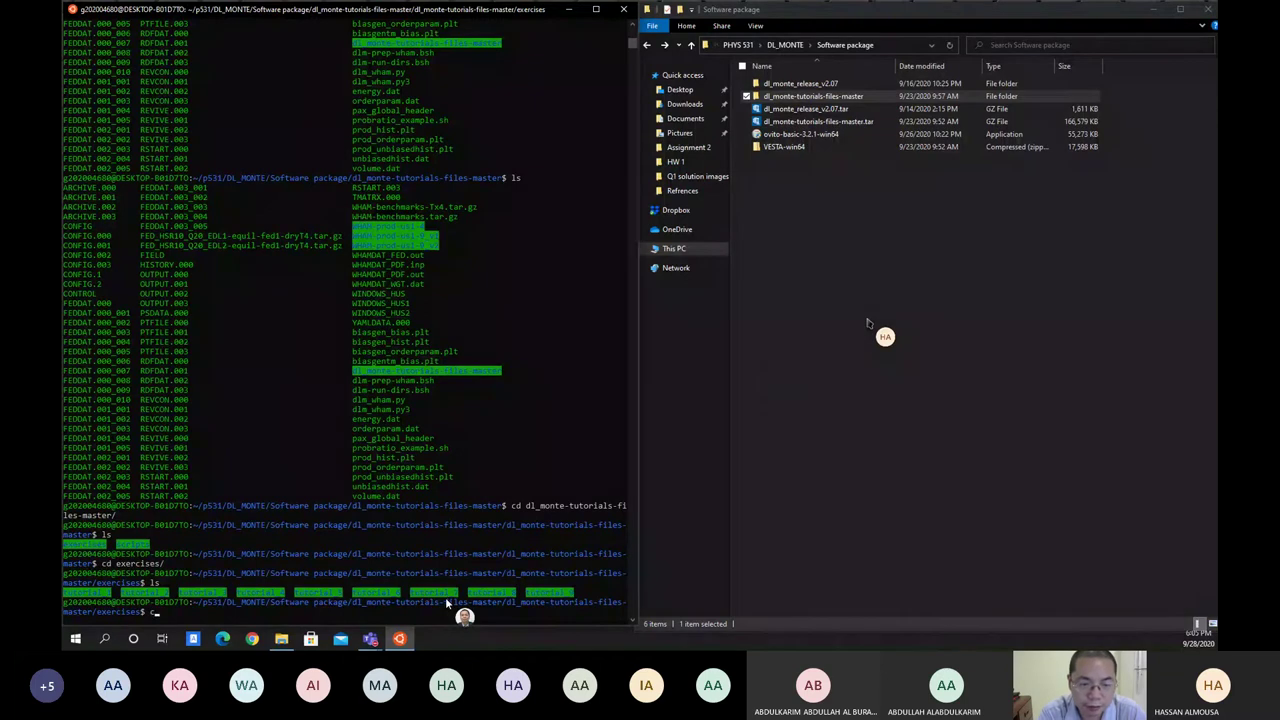
text(d tutorial)
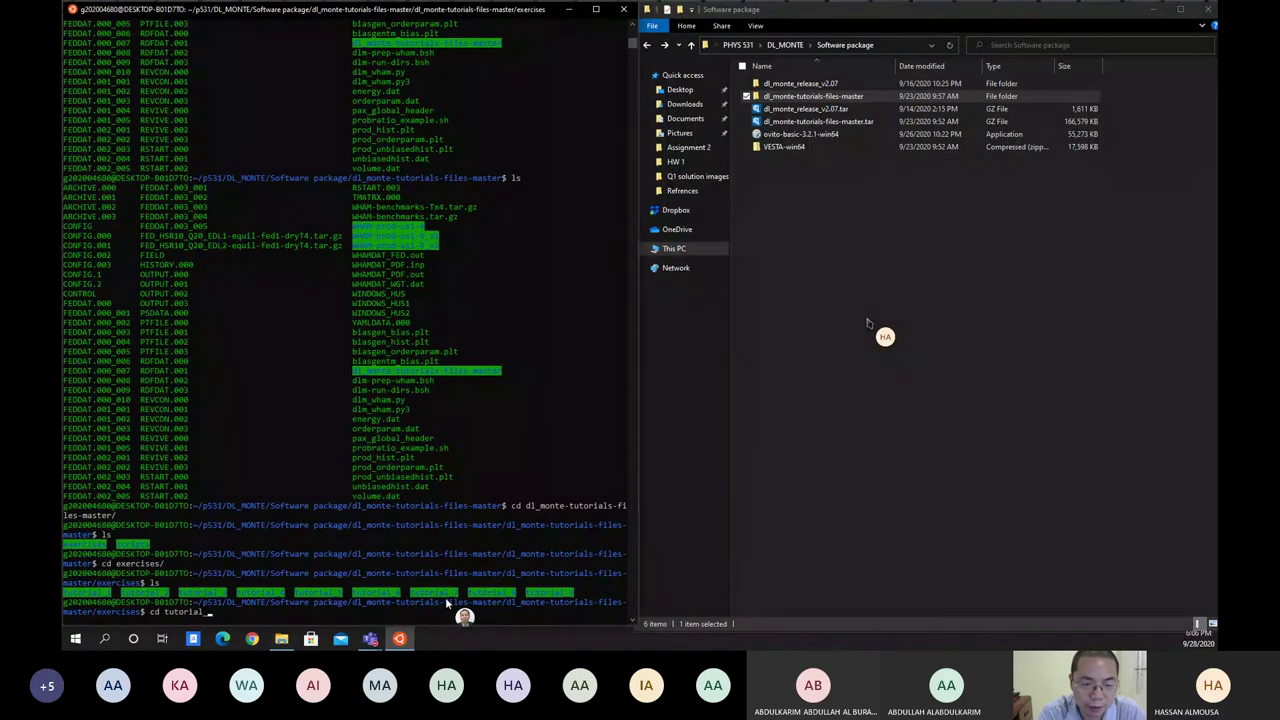
text(_1/)
key(Return)
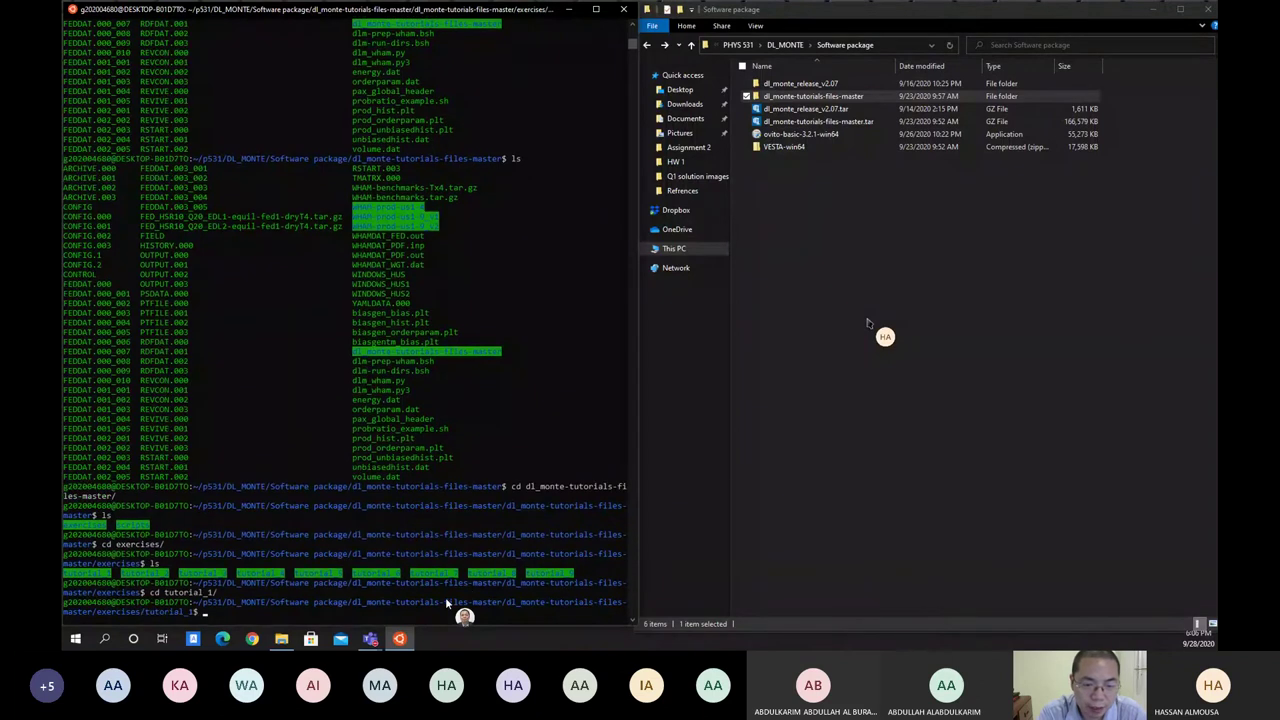
text(ls)
key(Return)
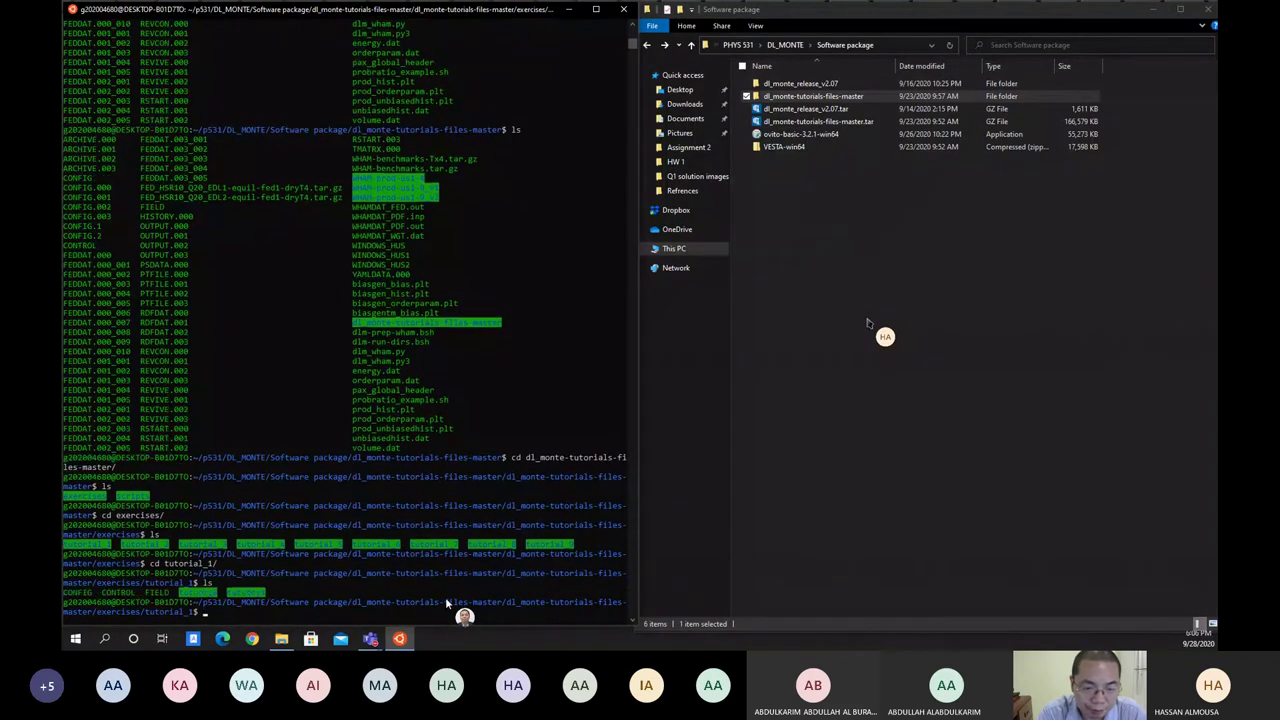
- Create a directory named ex1 inside tutorial_1 and change into it with cd !$
text(mk)
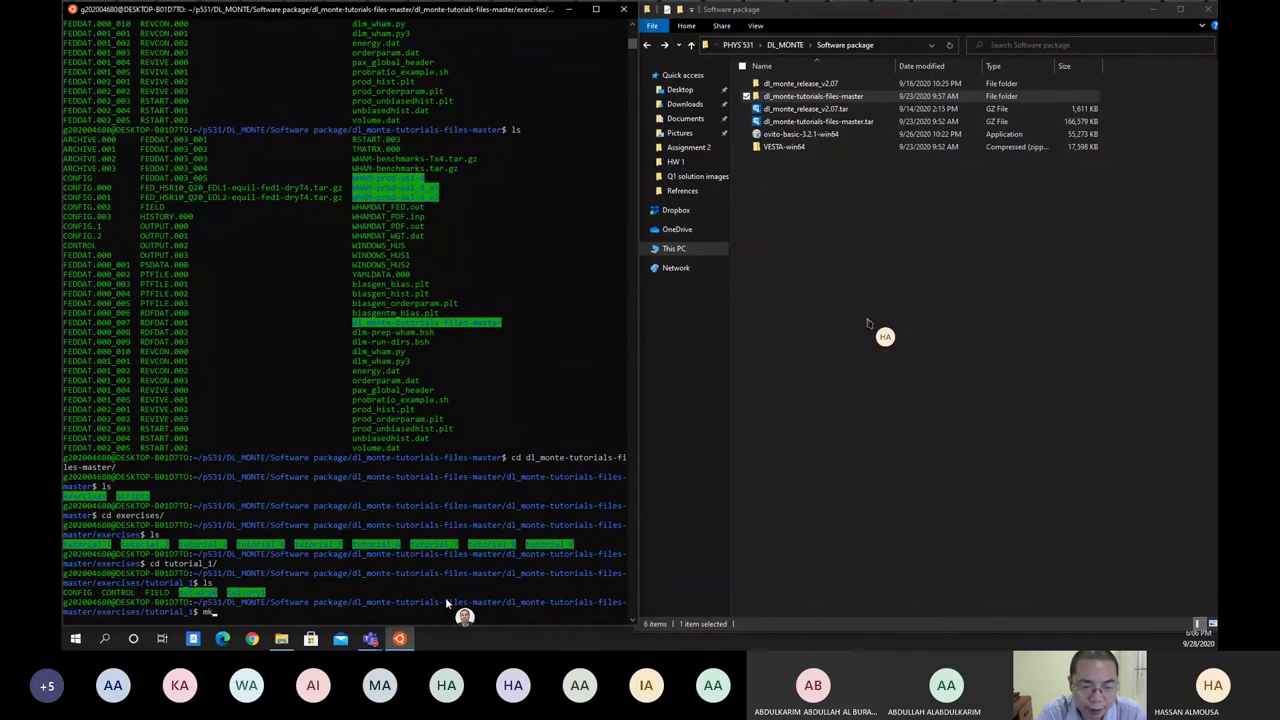
text(dir)
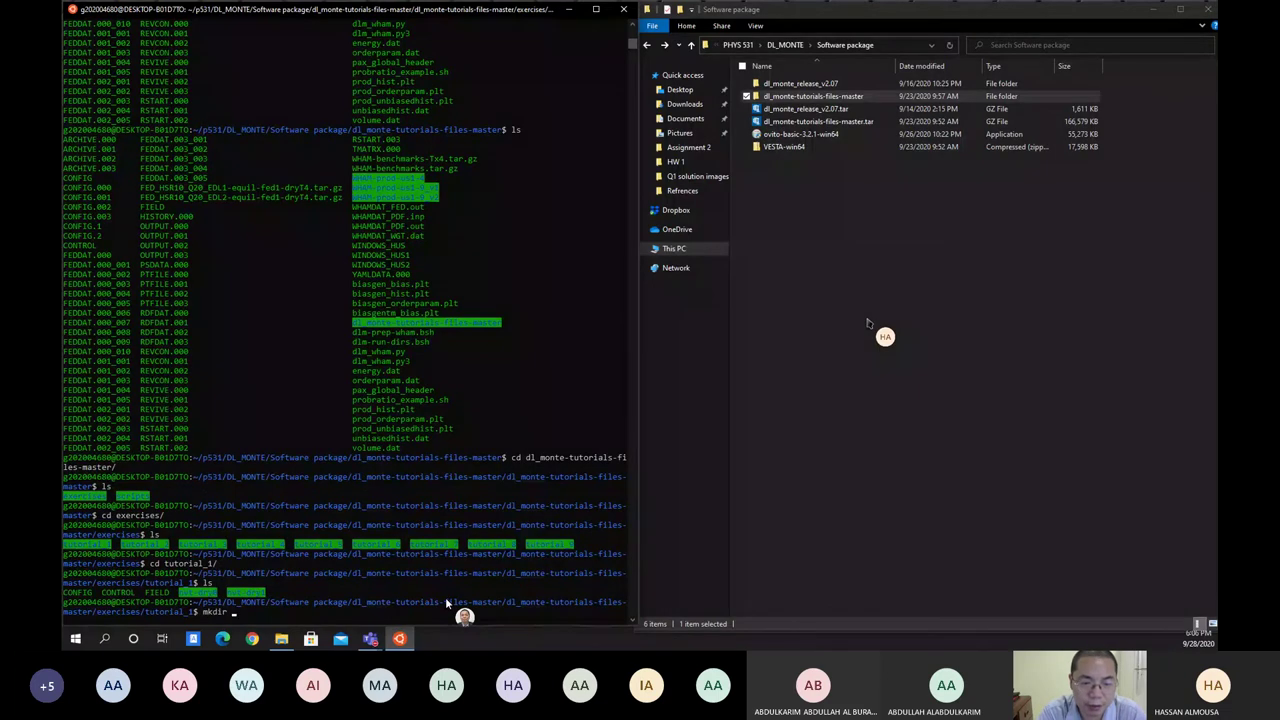
text( ex1)
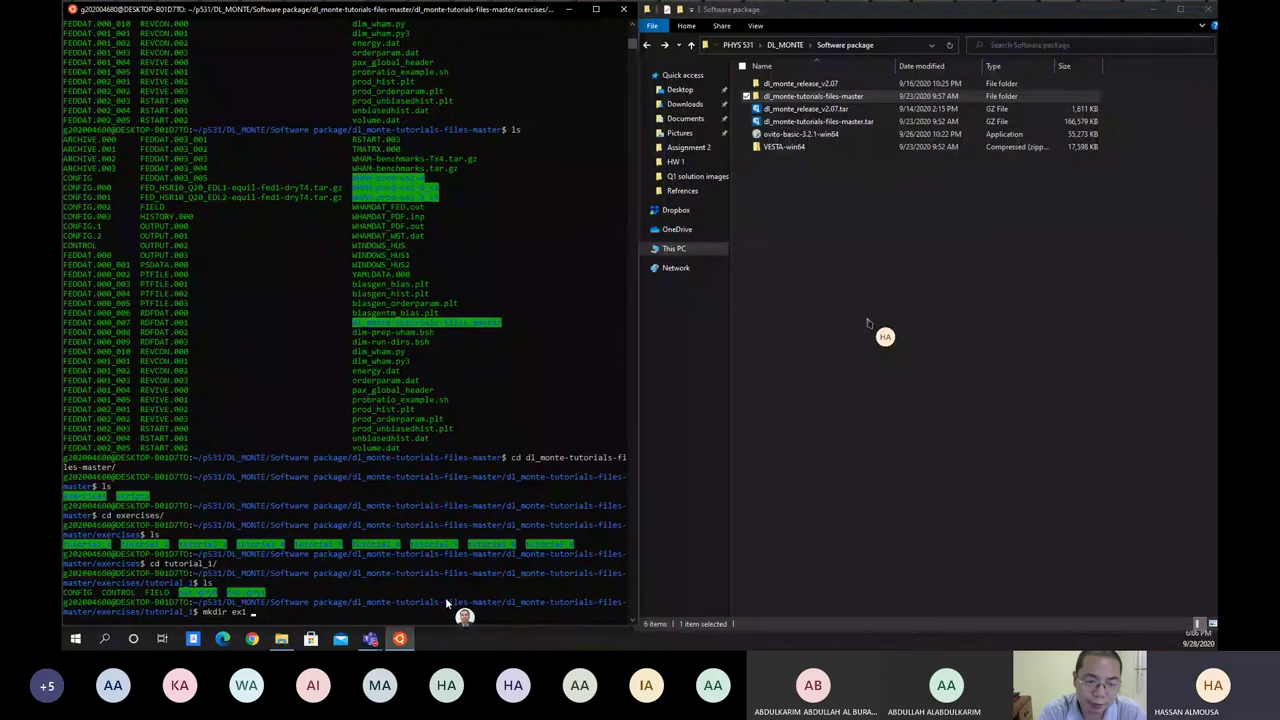
key(Return)
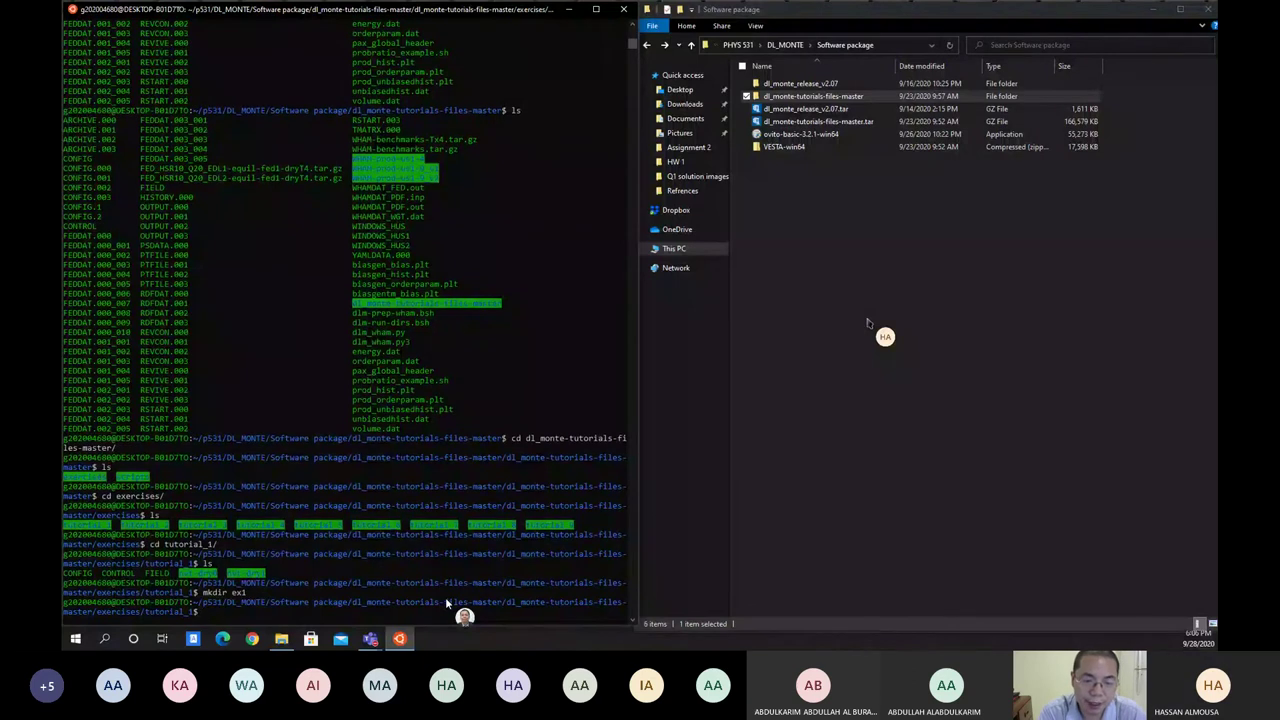
text(cd)
key(BackSpace)
key(BackSpace)
key(BackSpace)
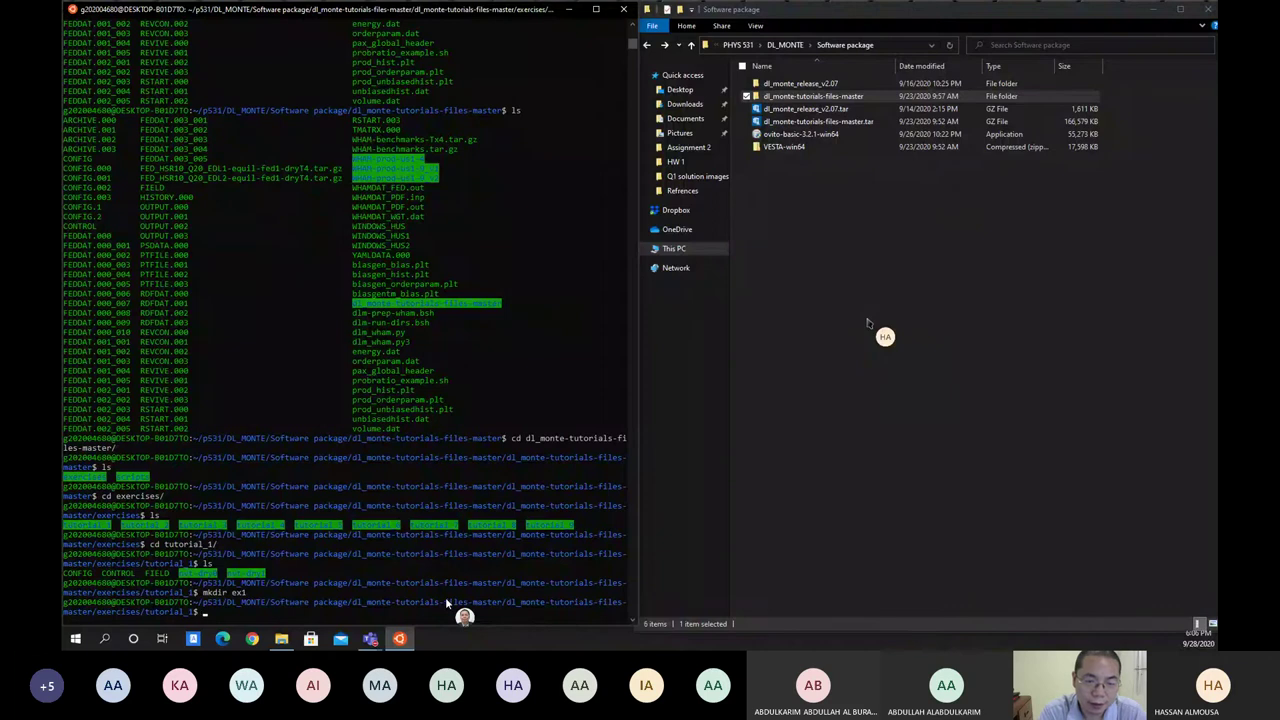
text(cd !$)
key(Return)
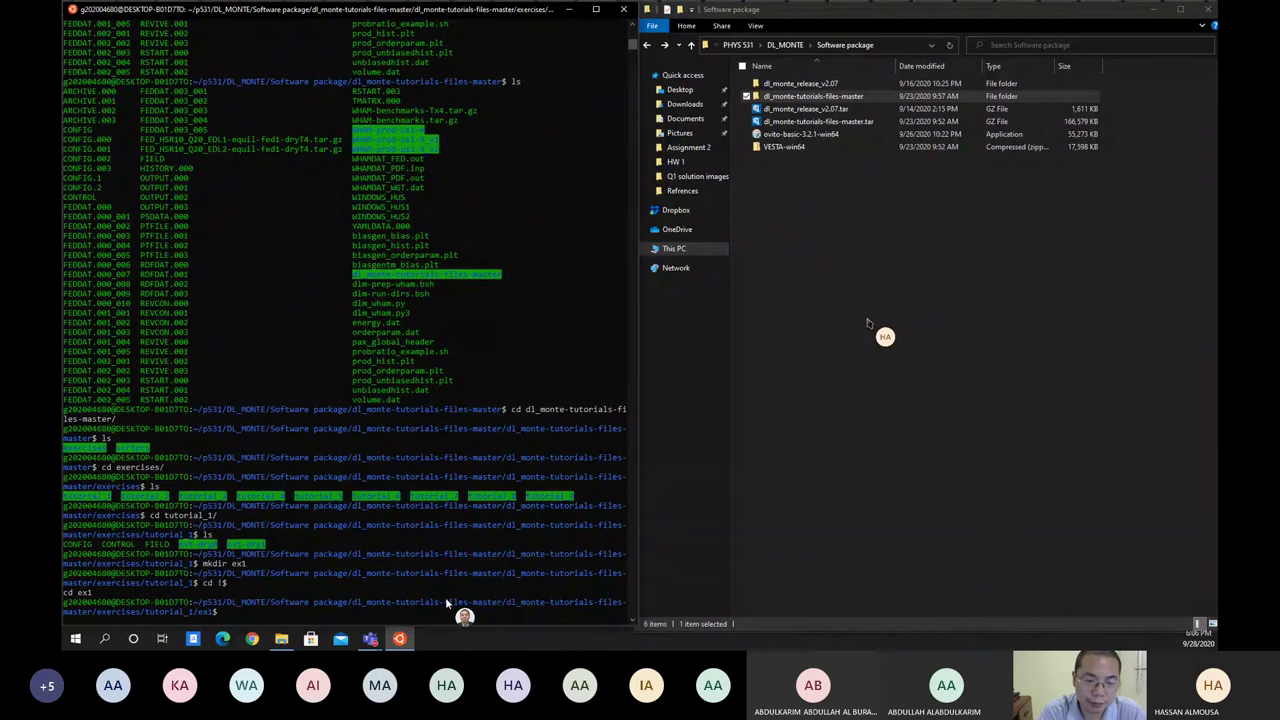
- Copy the CONFIG file from ../nvt-dry0/ into the current ex1 directory
text(cp ../)
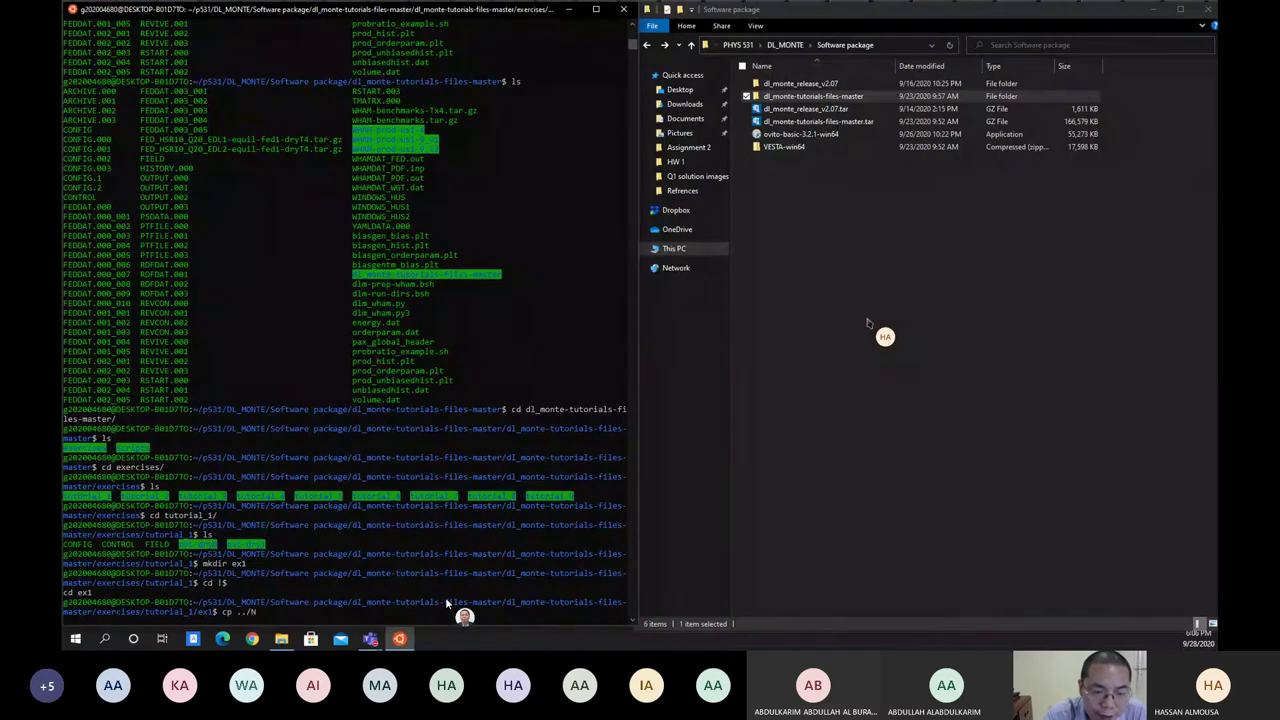
text(nvt-dry)
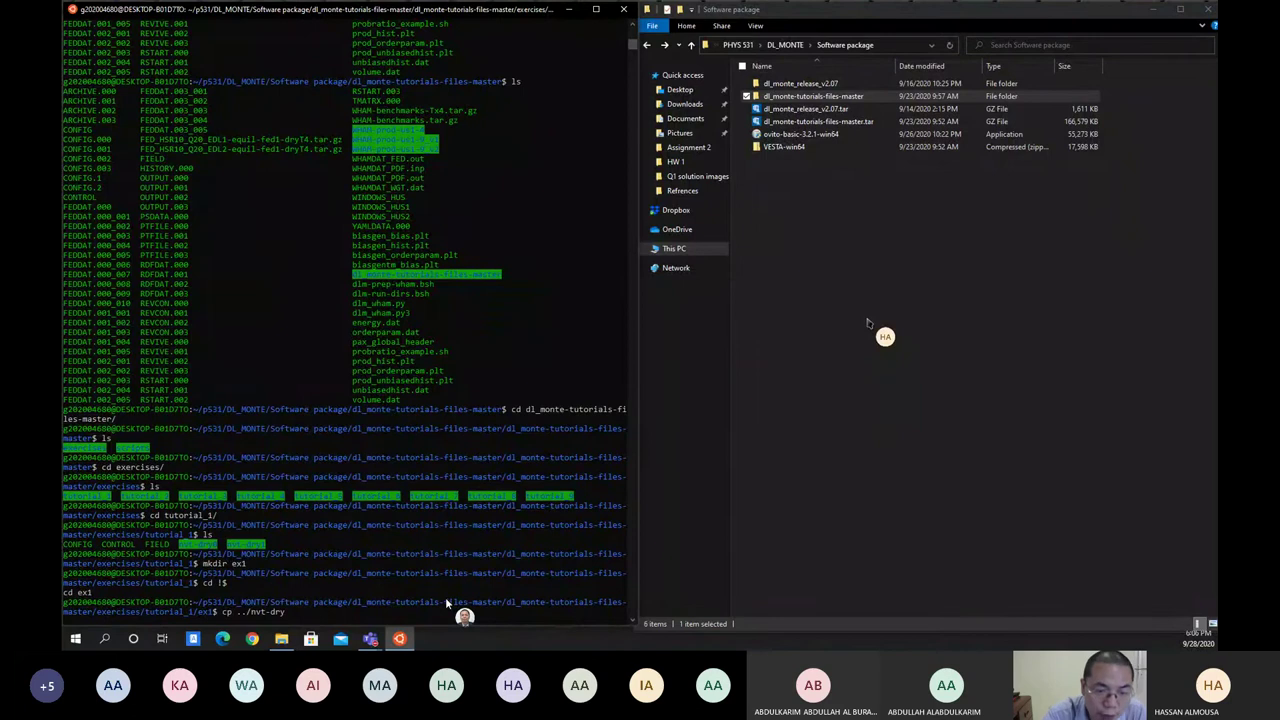
key(Tab)
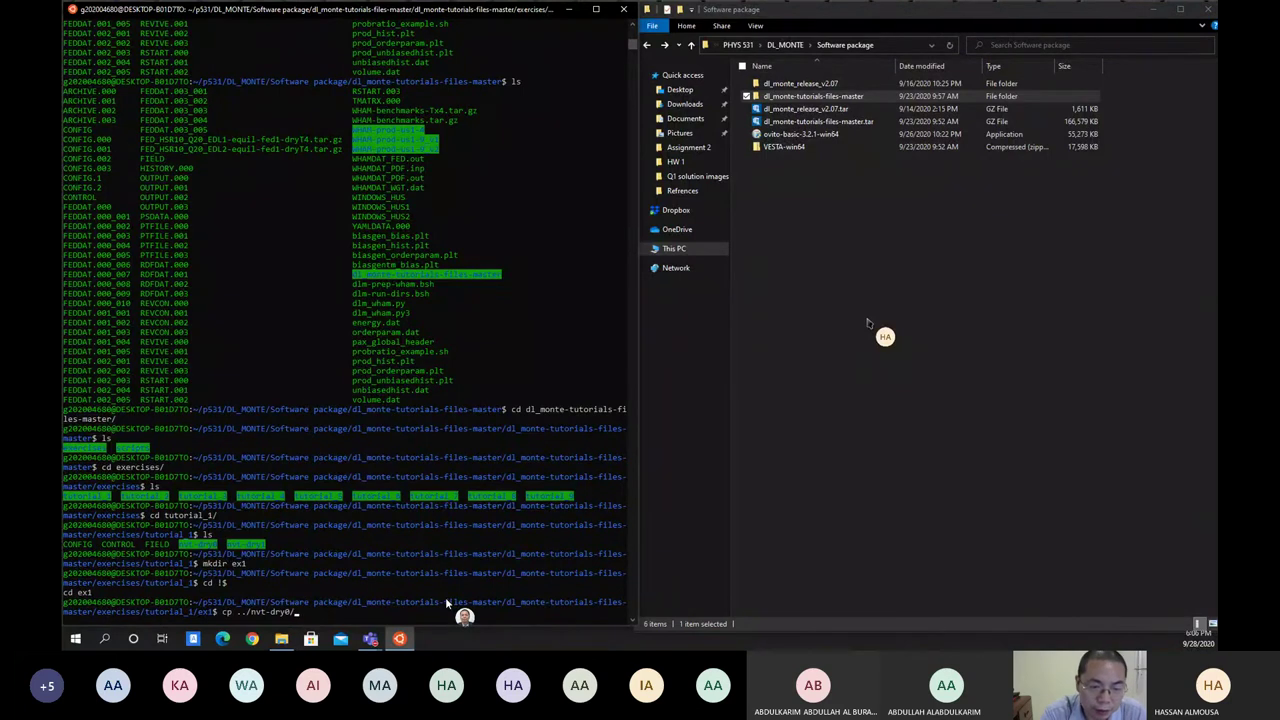
text(CON)
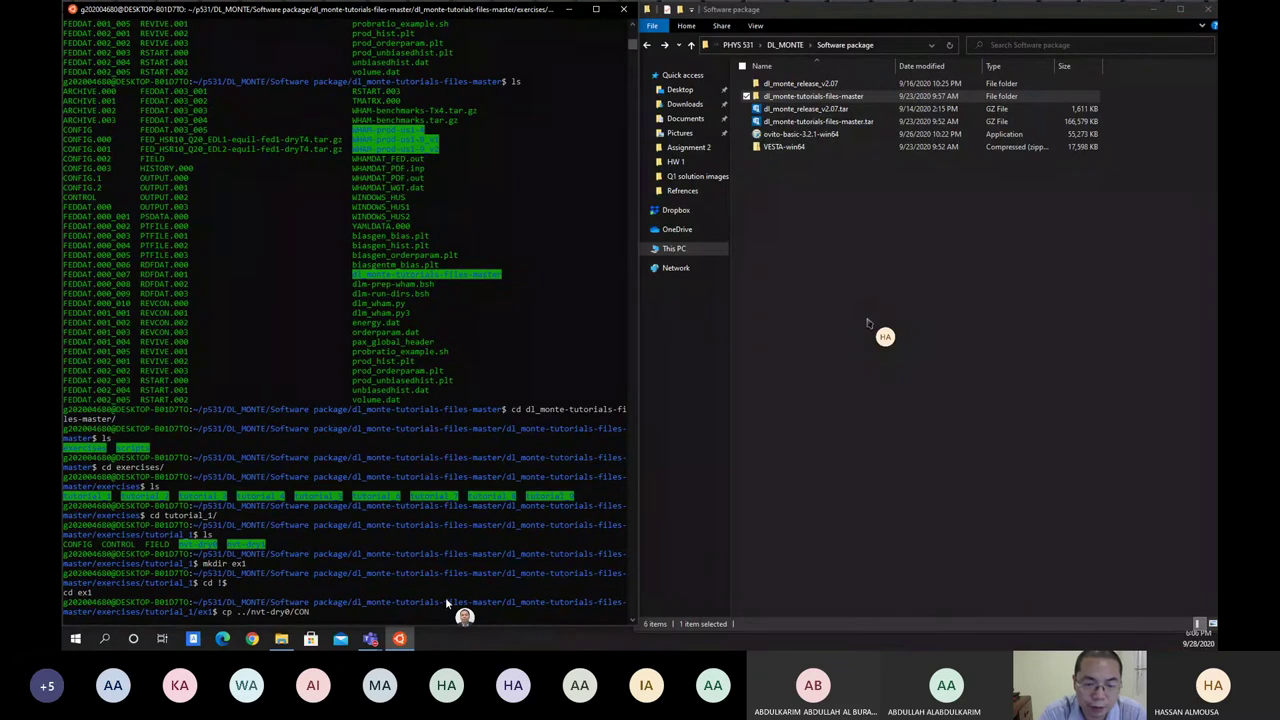
key(Tab)
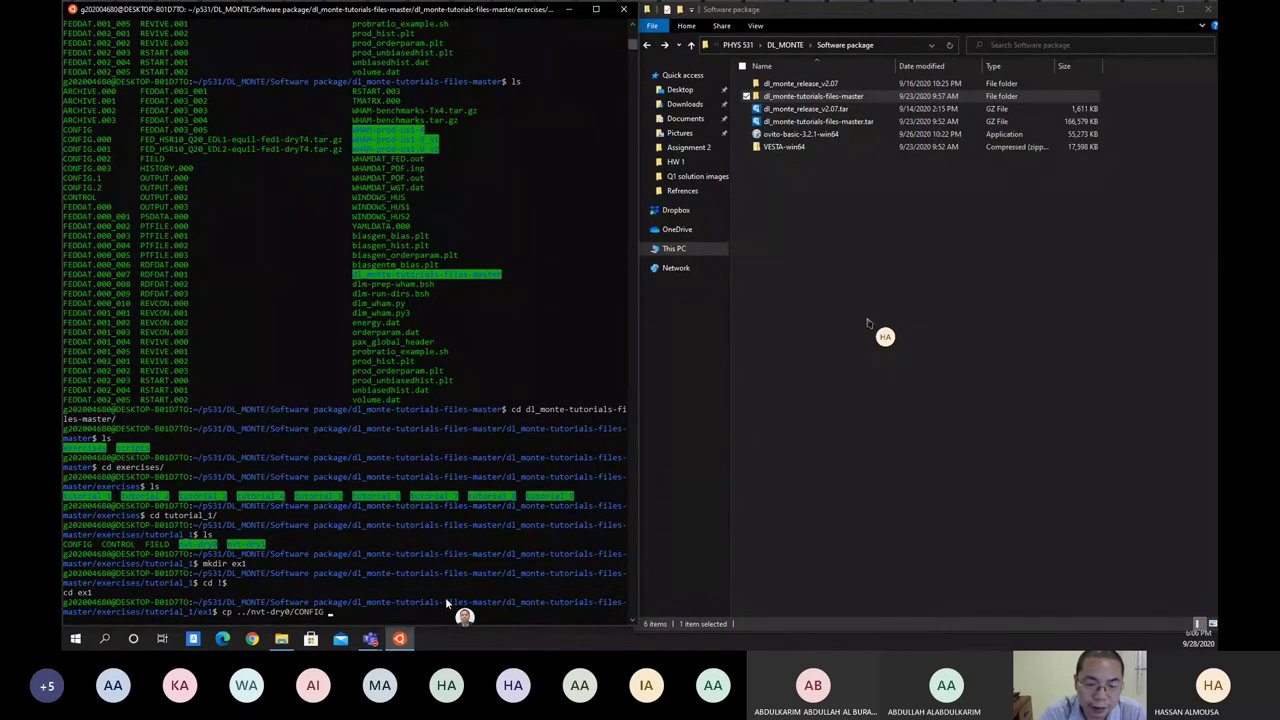
text(.)
key(Return)
- Reuse the previous copy command to copy the FIELD file from ../nvt-dry0/ into ex1
key(Up)
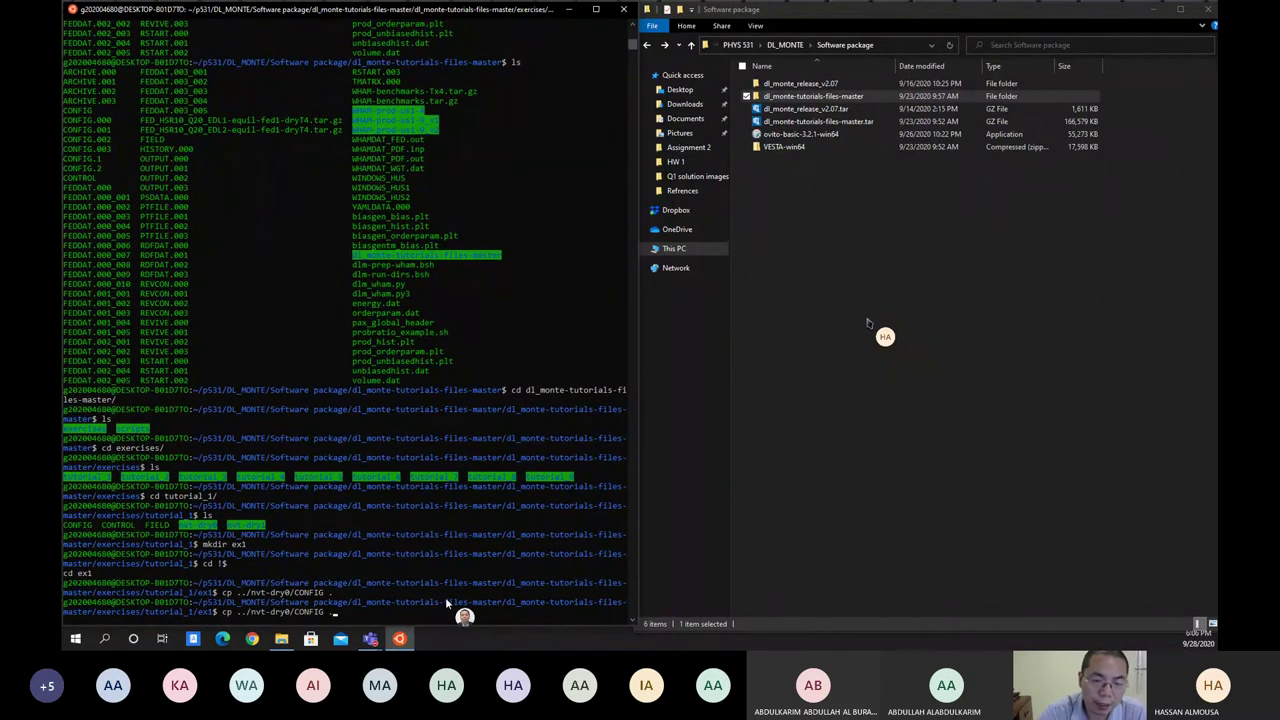
key(BackSpace)
key(BackSpace)
key(BackSpace)
key(BackSpace)
key(BackSpace)
key(BackSpace)
key(BackSpace)
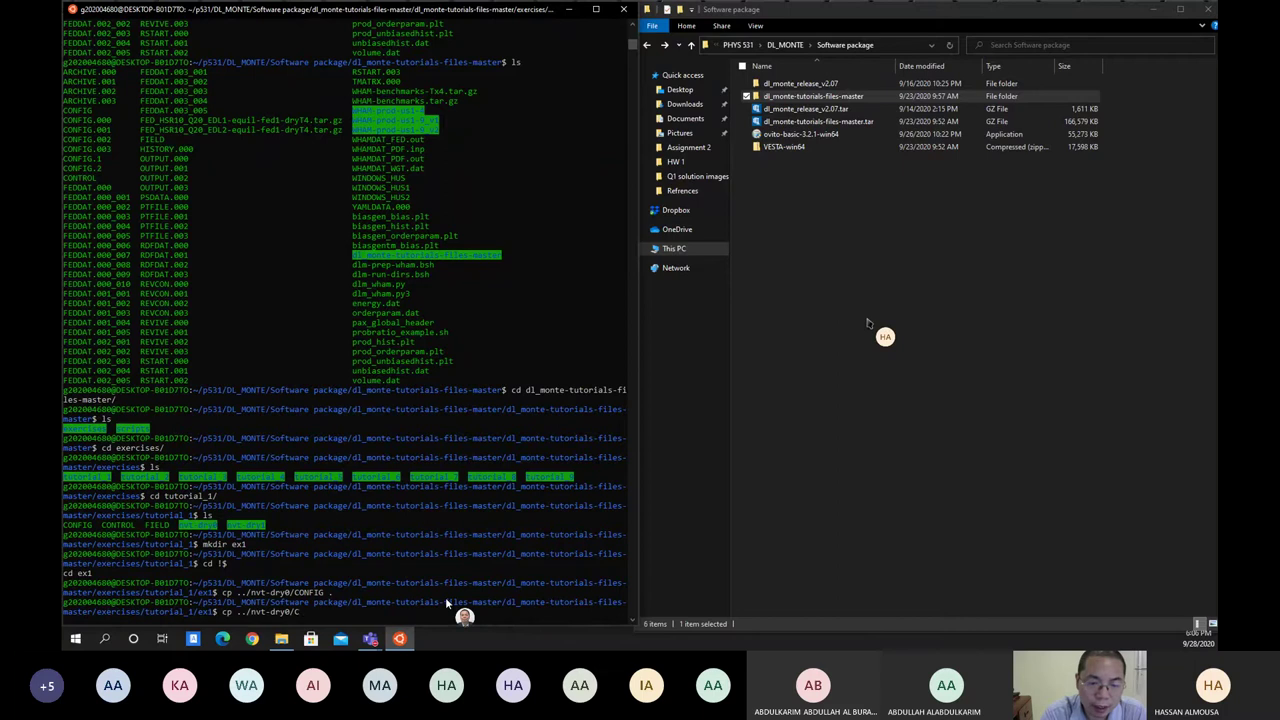
key(BackSpace)
text(F)
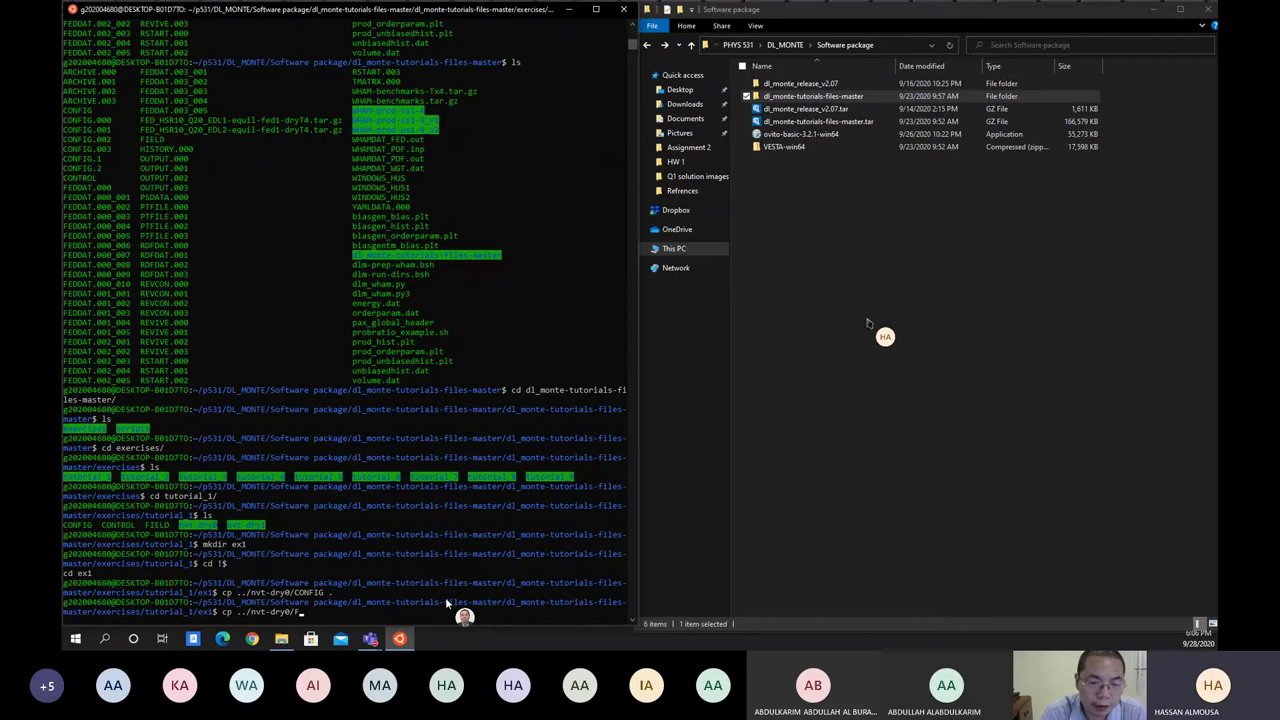
key(Tab)
text(.)
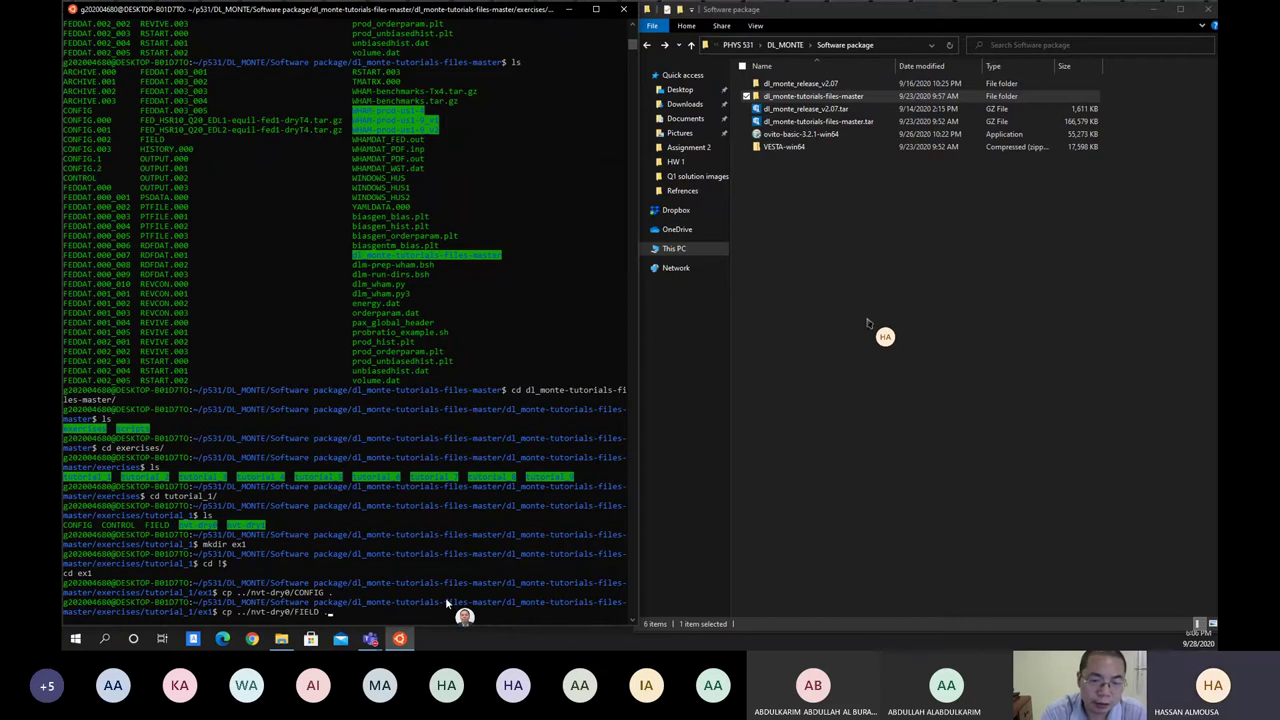
key(Return)
- Copy the CONTROL file from ../nvt-dry0/ into ex1 by adapting the last command, and list the directory's contents
key(Up)
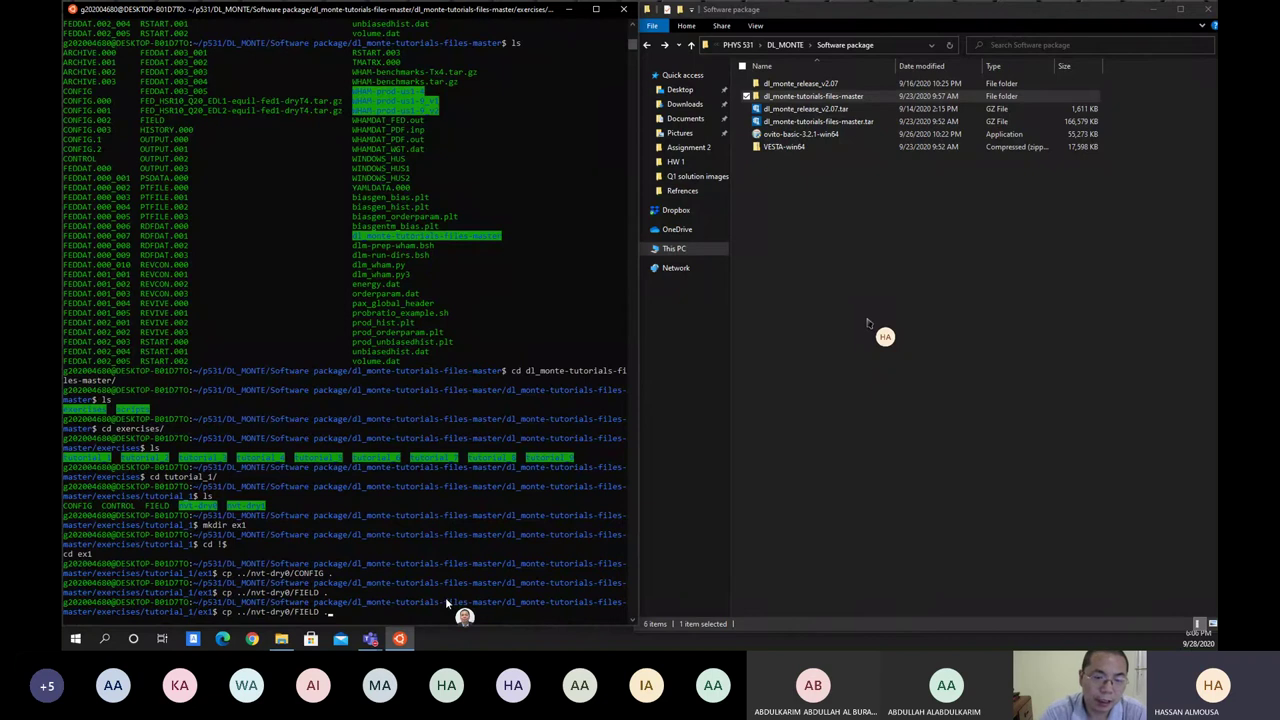
key(BackSpace)
key(BackSpace)
key(BackSpace)
key(BackSpace)
key(BackSpace)
key(BackSpace)
key(BackSpace)
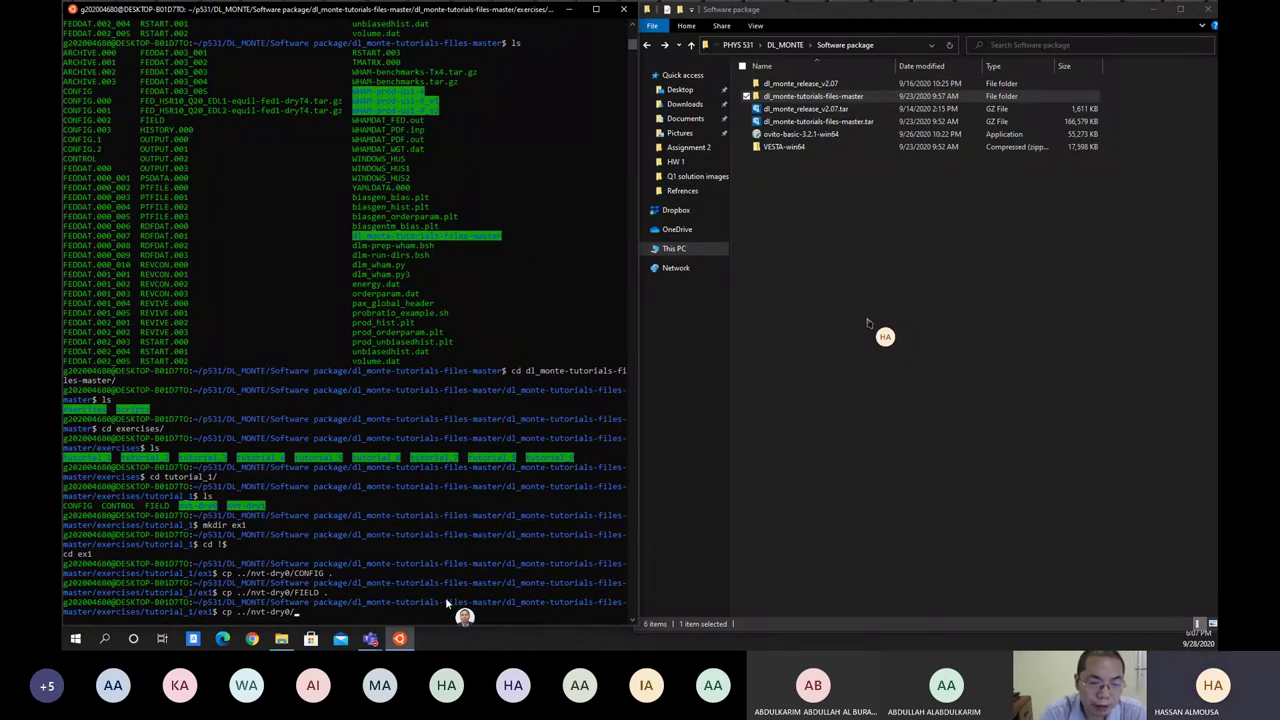
text(CONTROL .)
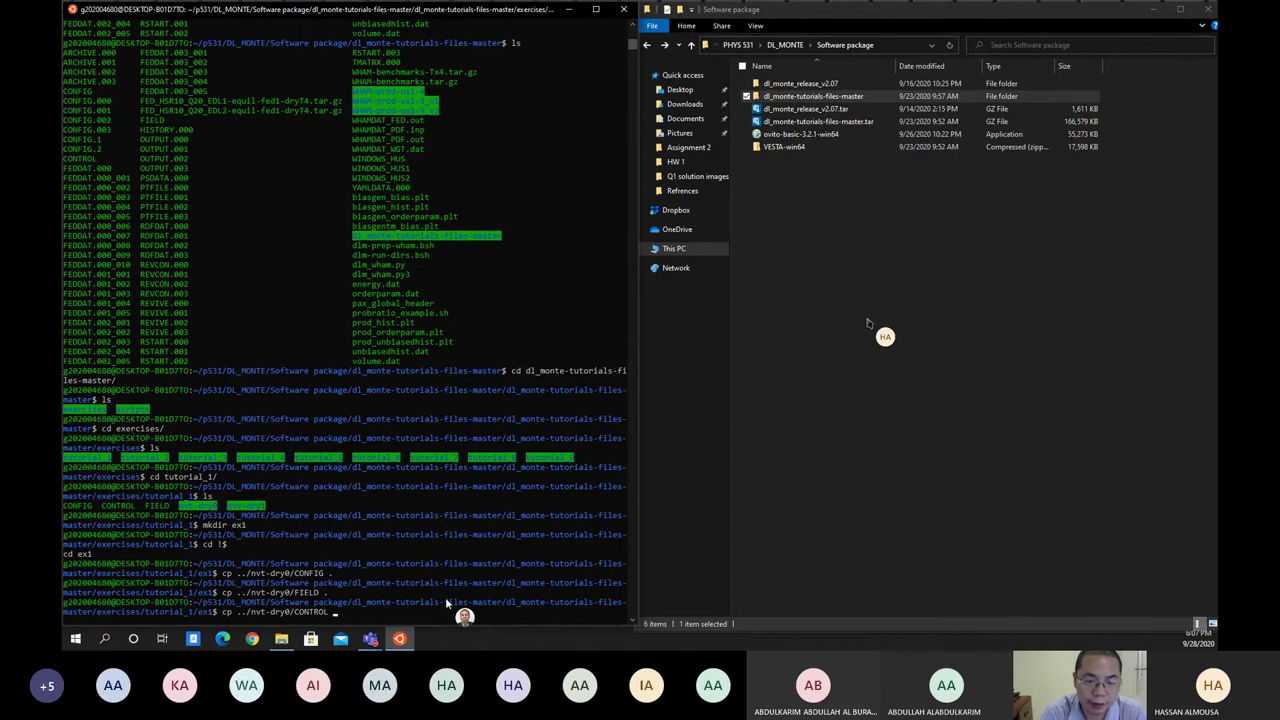
key(Return)
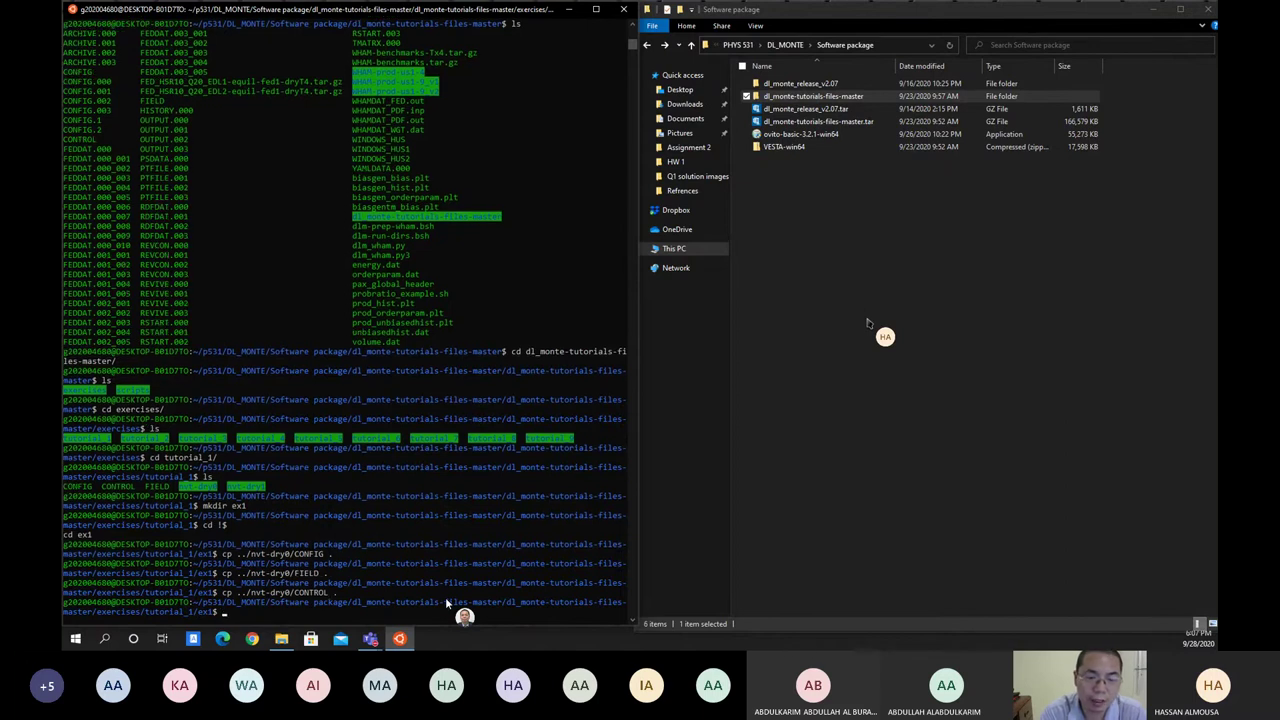
text(ls)
key(Return)
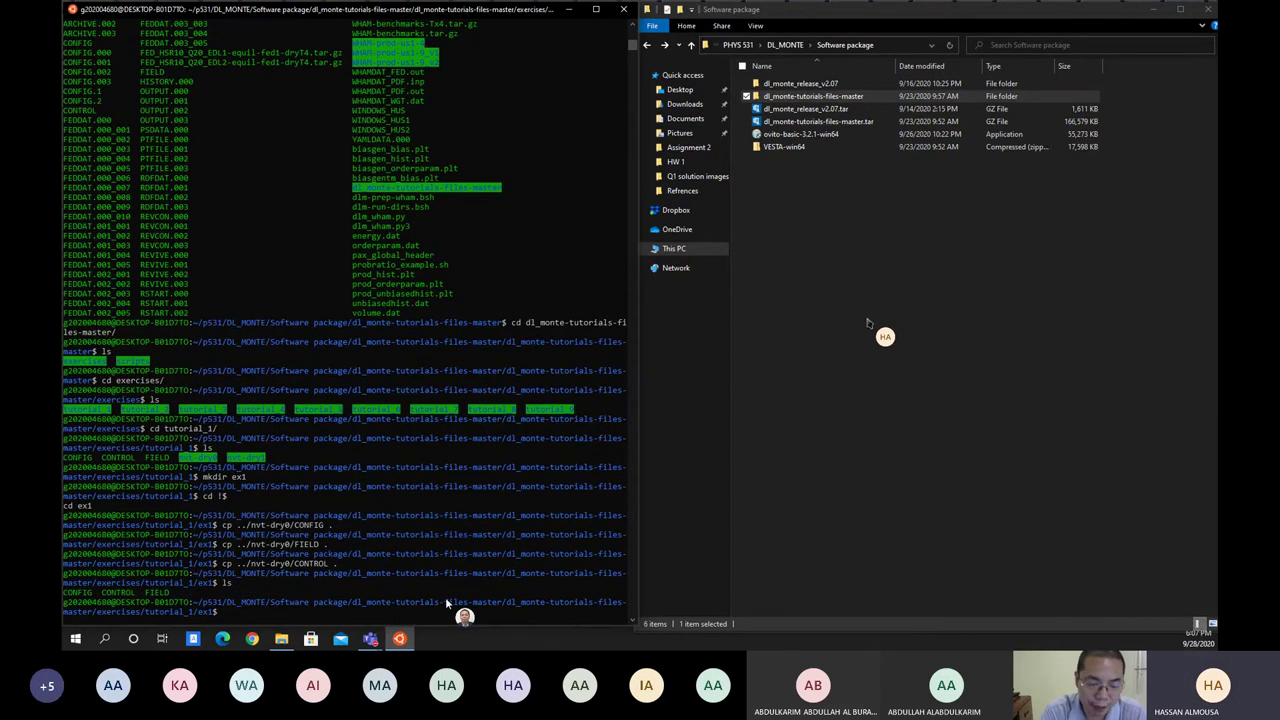
- List the DL_MONTE executables in ~/bin/
text(ls ~/)
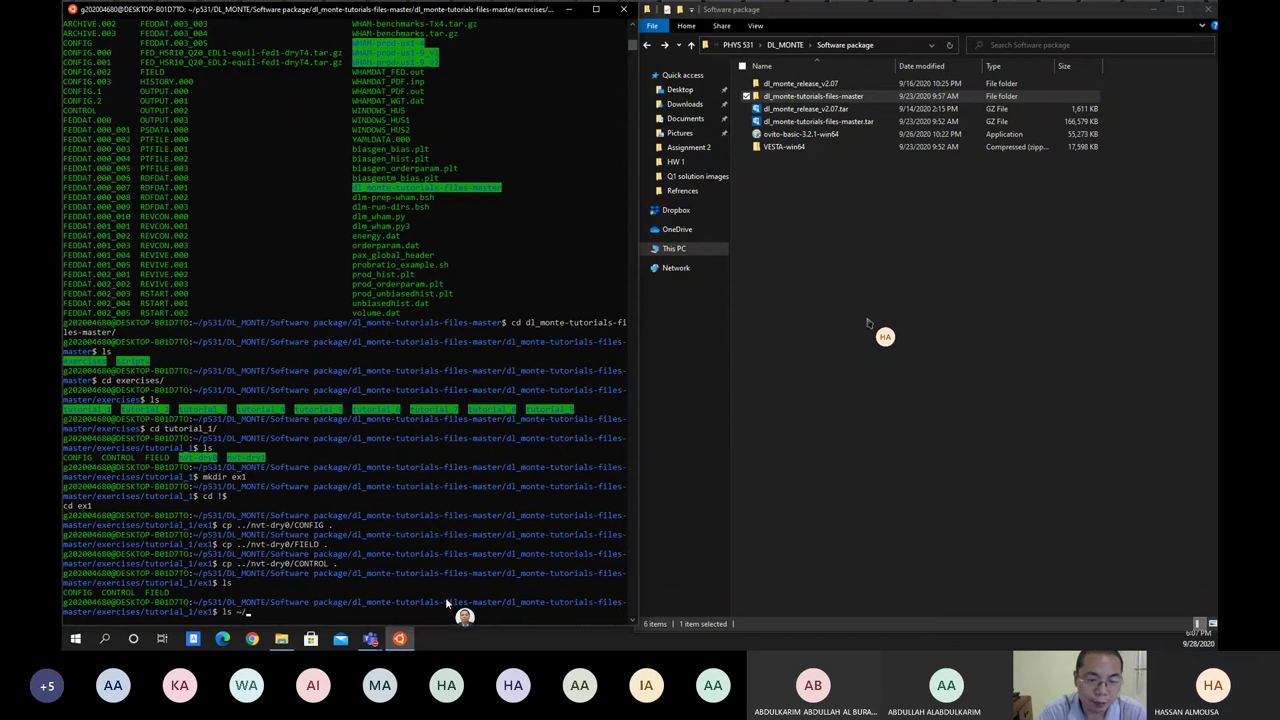
text(bin/)
key(Return)
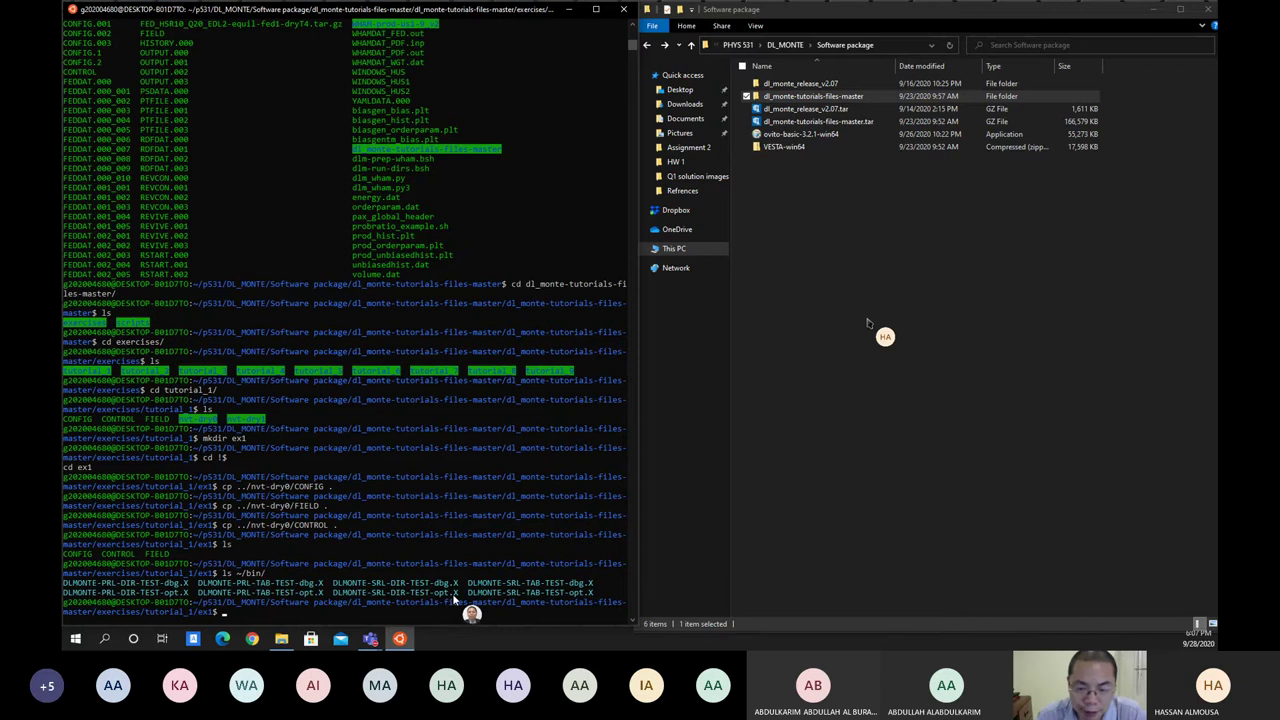
- Copy the executable name DLMONTE-SRL-TAB-TEST-opt.X from the listing and run it in the background with &
double_click(534, 594)
key(super+c)
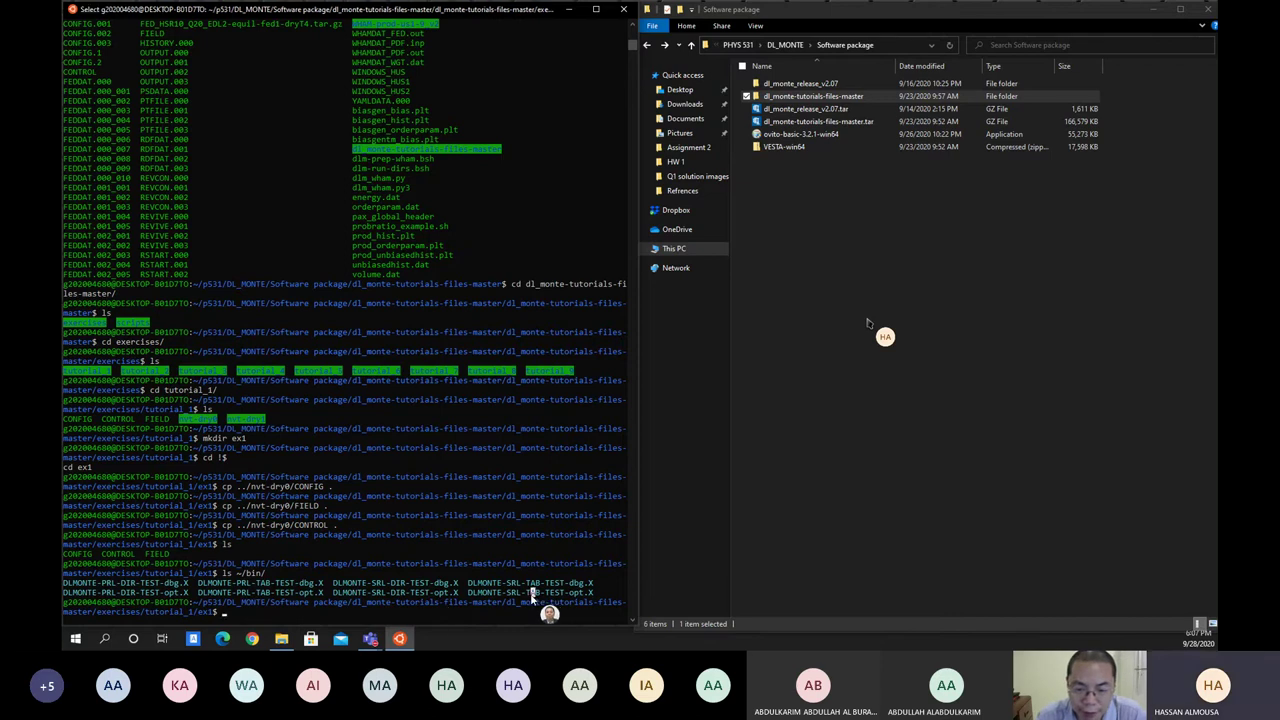
right_click(532, 596)
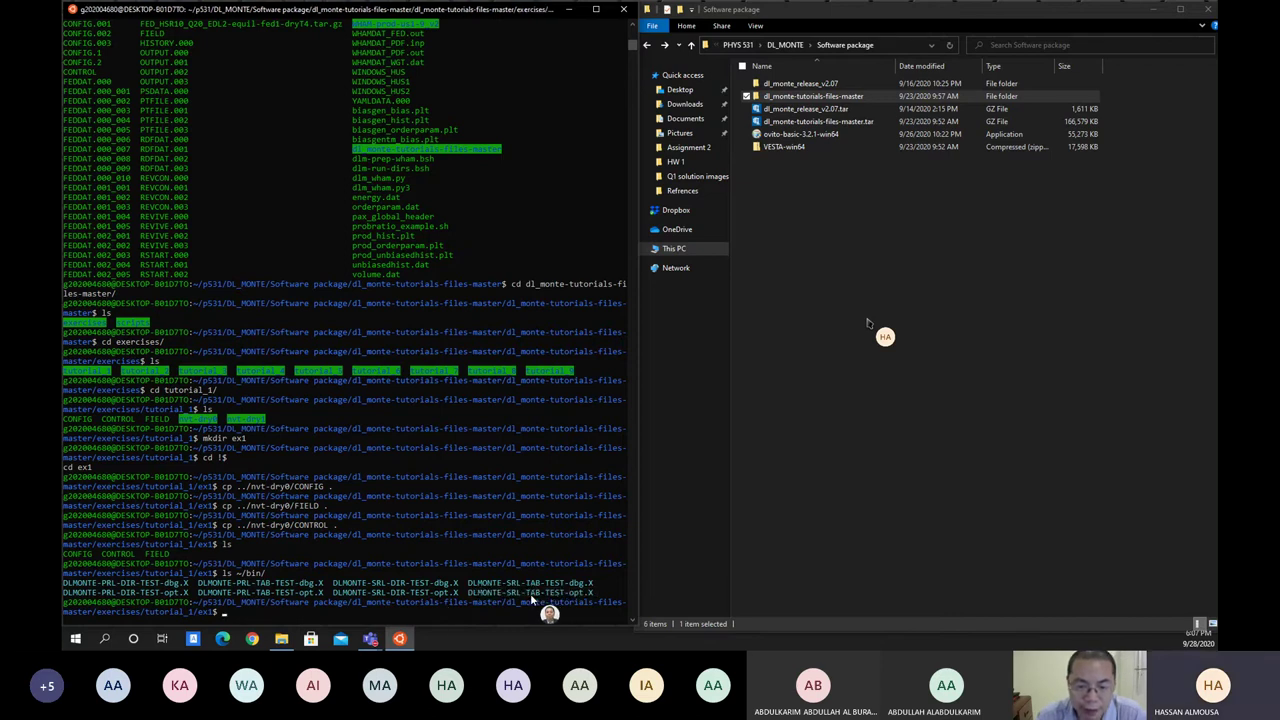
right_click(434, 603)
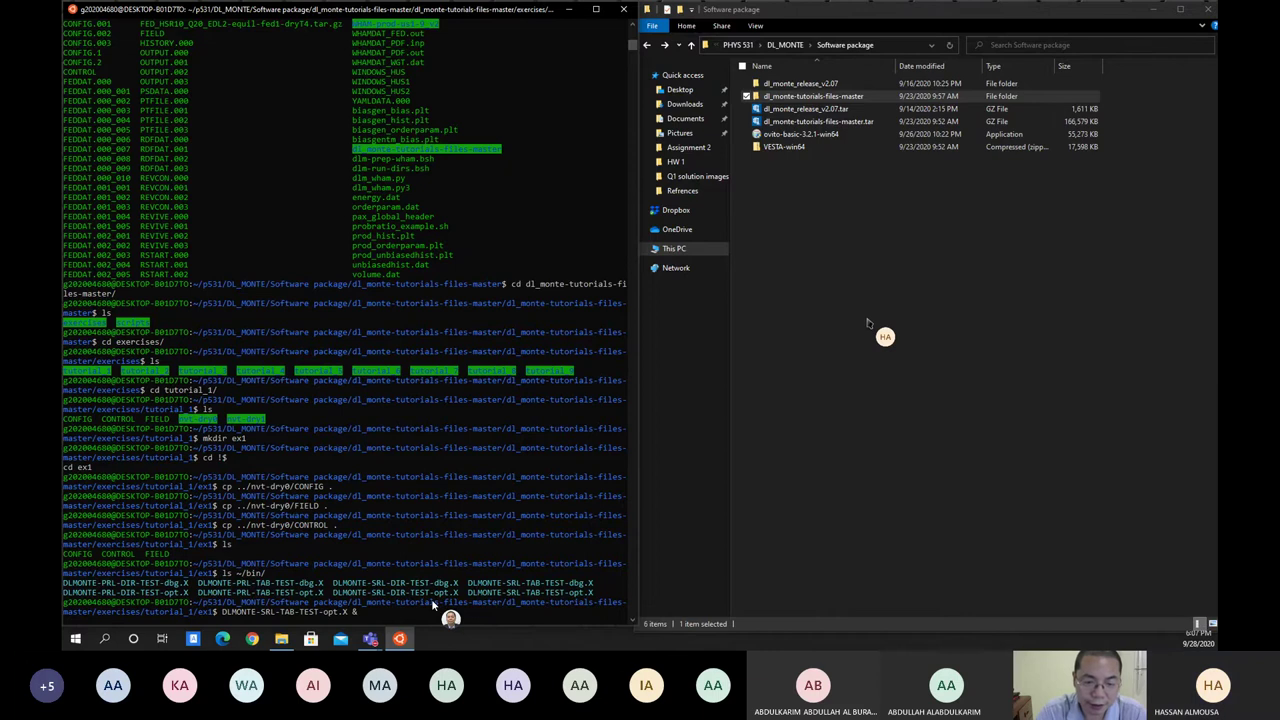
text(&)
key(Return)
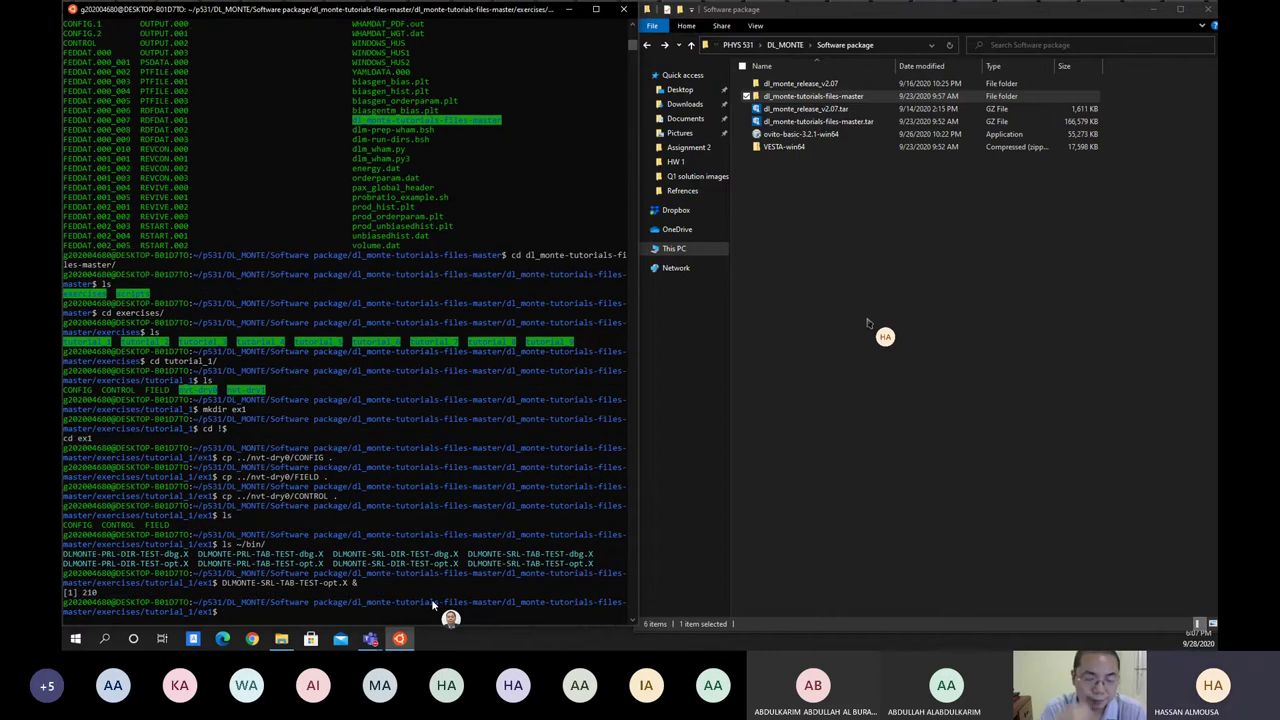
- List the ex1 directory's files in detail and follow the end of OUTPUT.000 with tail -f
text(ll)
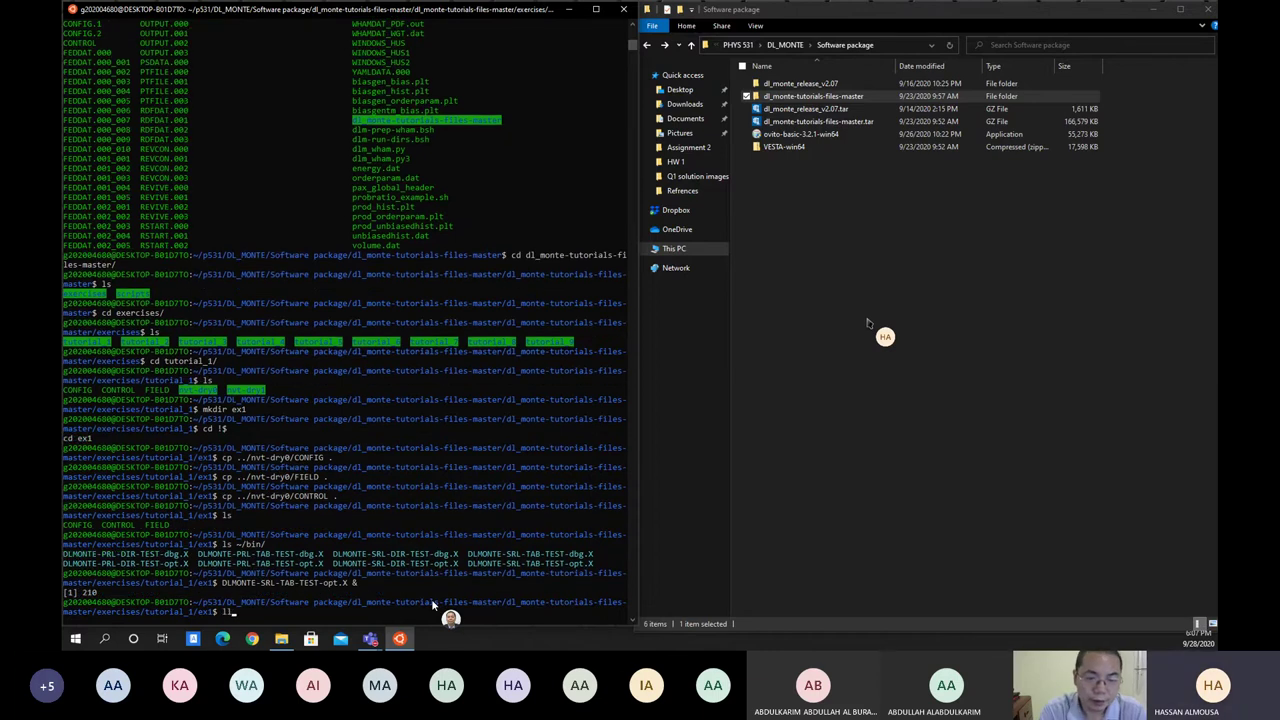
key(Return)
text(t)
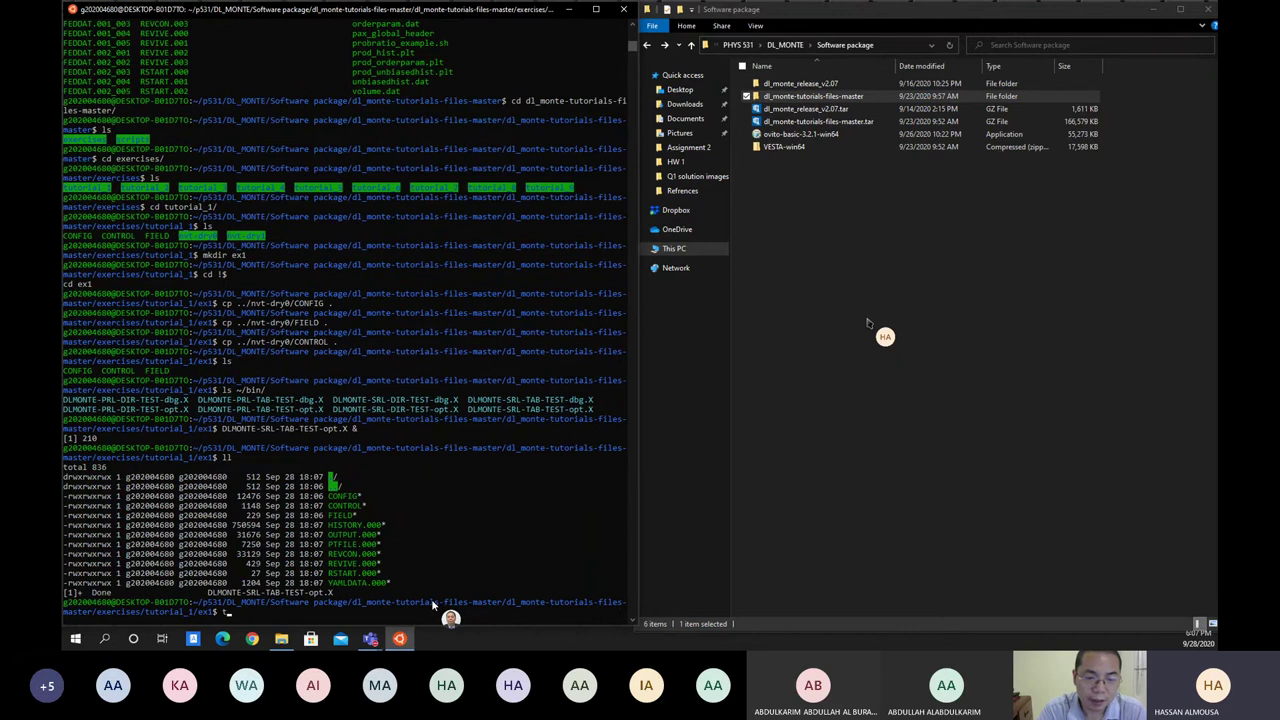
text(ail -f)
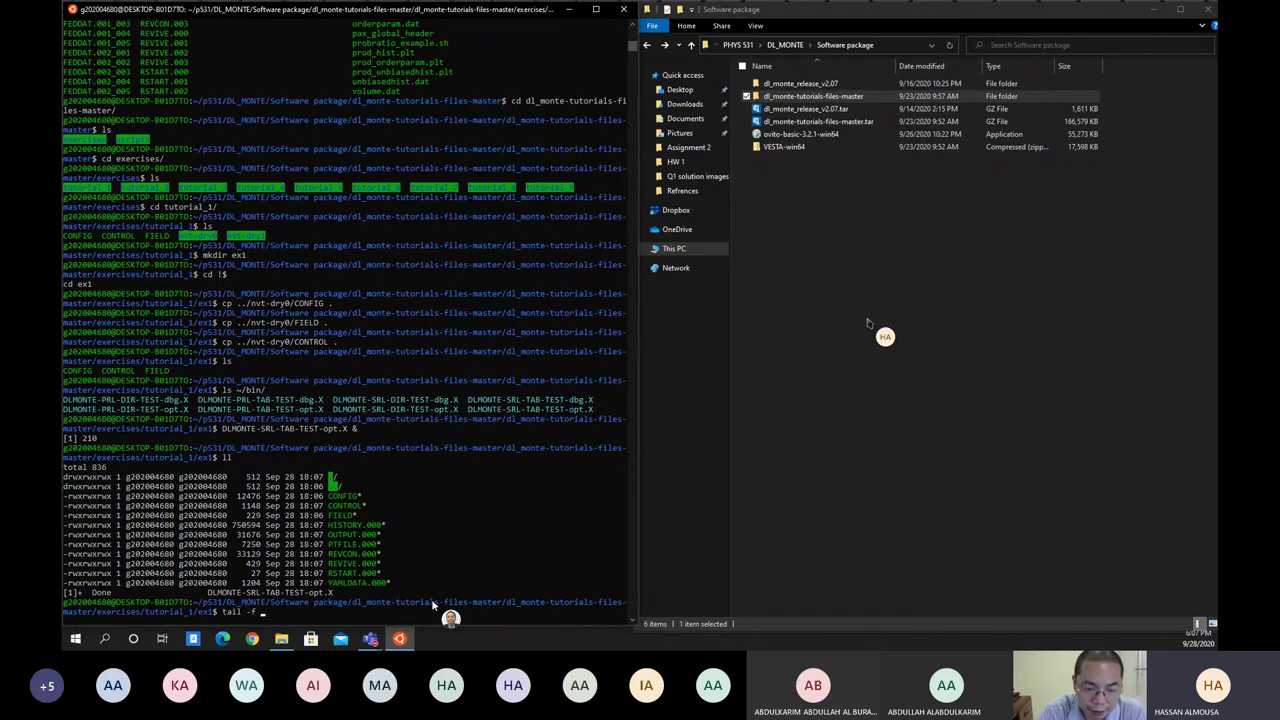
text( OUTPUT.000)
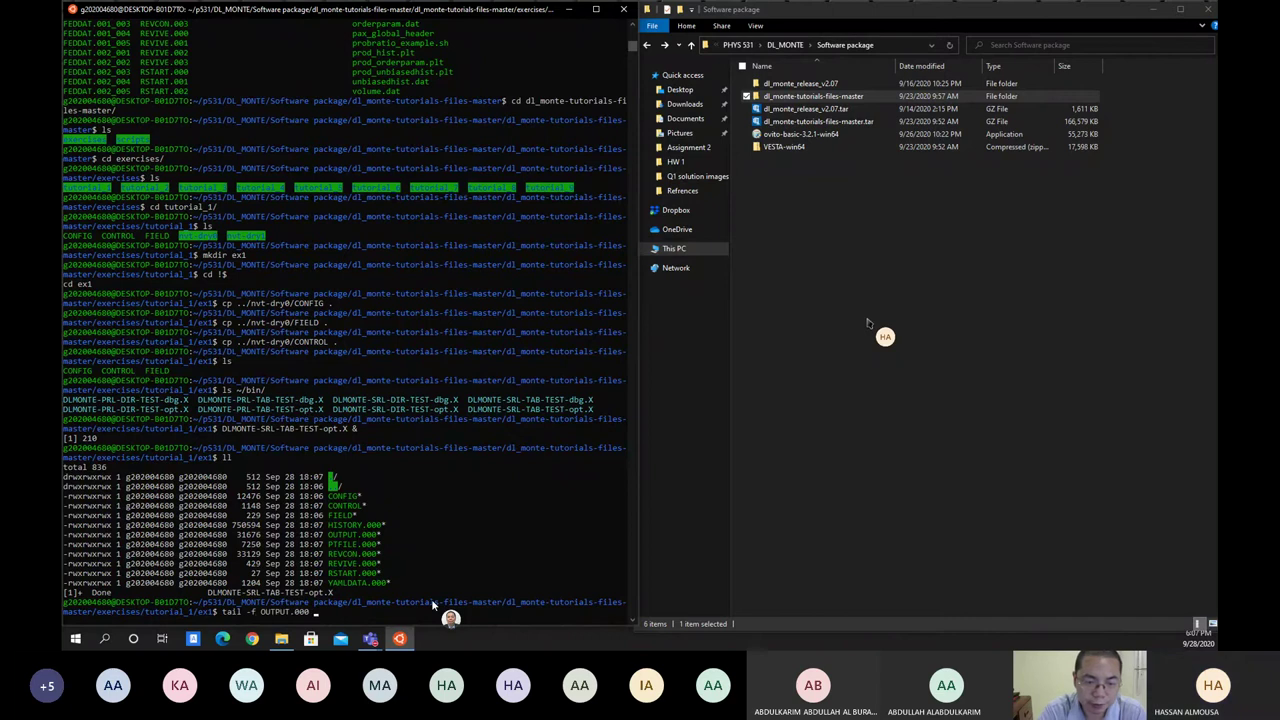
key(Return)
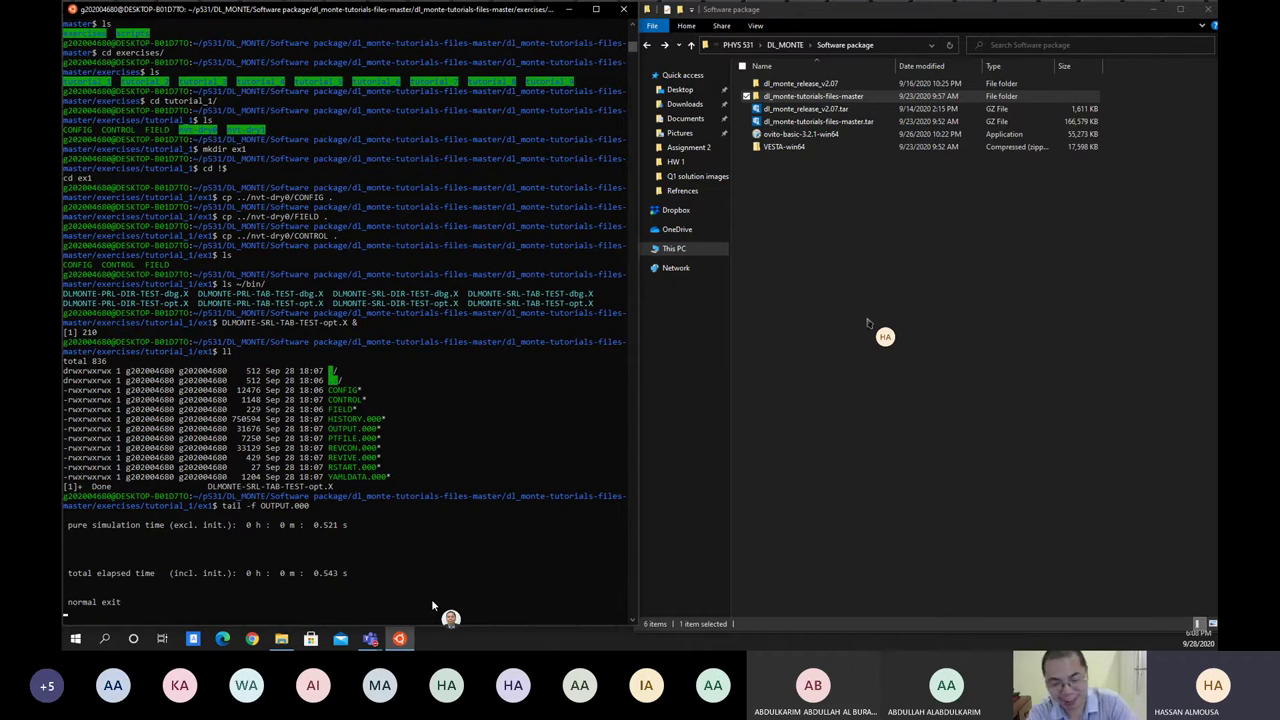
- Stop following OUTPUT.000 and list the ex1 directory in detail again
key(ctrl+c)
text(ll)
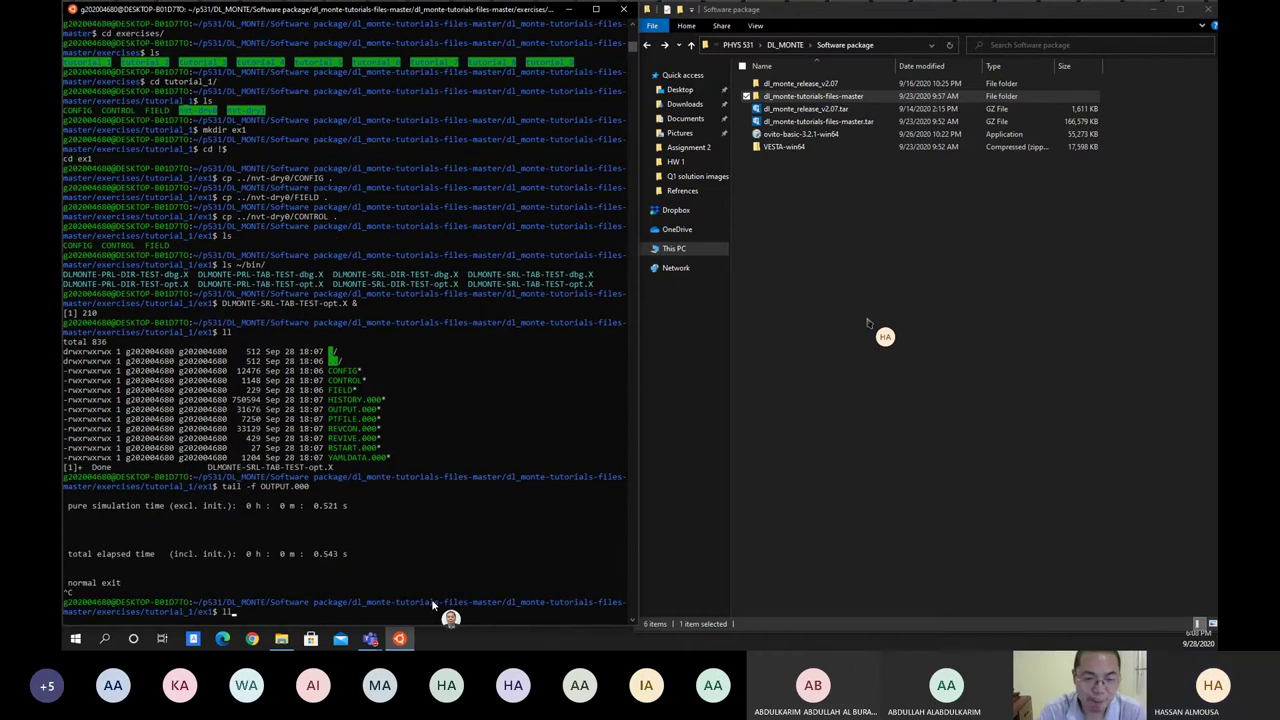
key(Return)
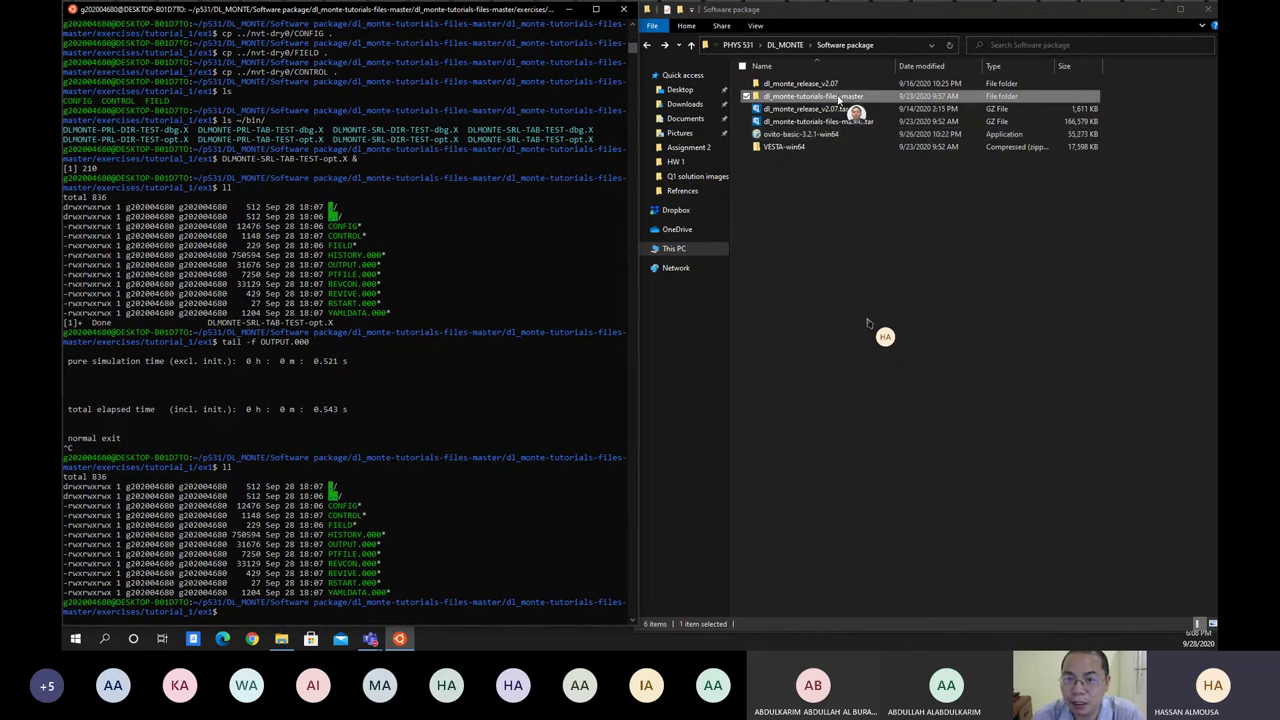
- In File Explorer, open the ex1 folder through dl_monte-tutorials-files-master, its inner folder of the same name, exercises and tutorial_1
double_click(838, 97)
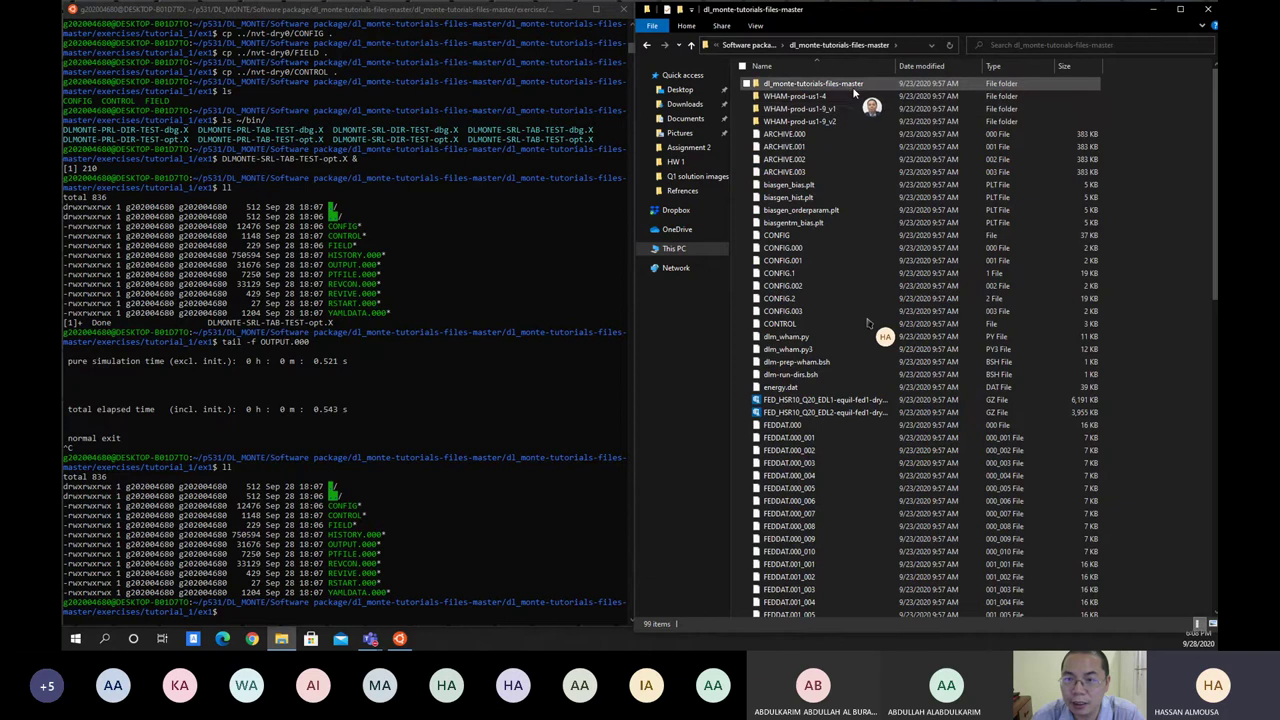
double_click(853, 86)
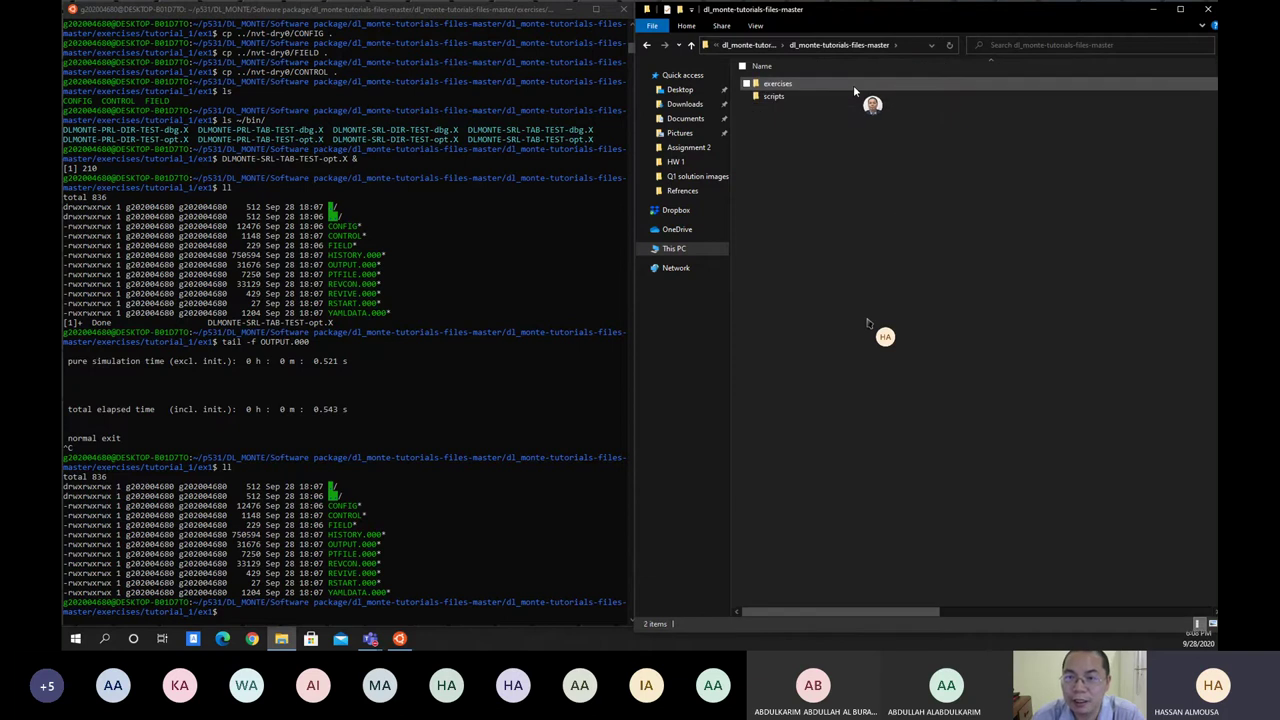
double_click(827, 88)
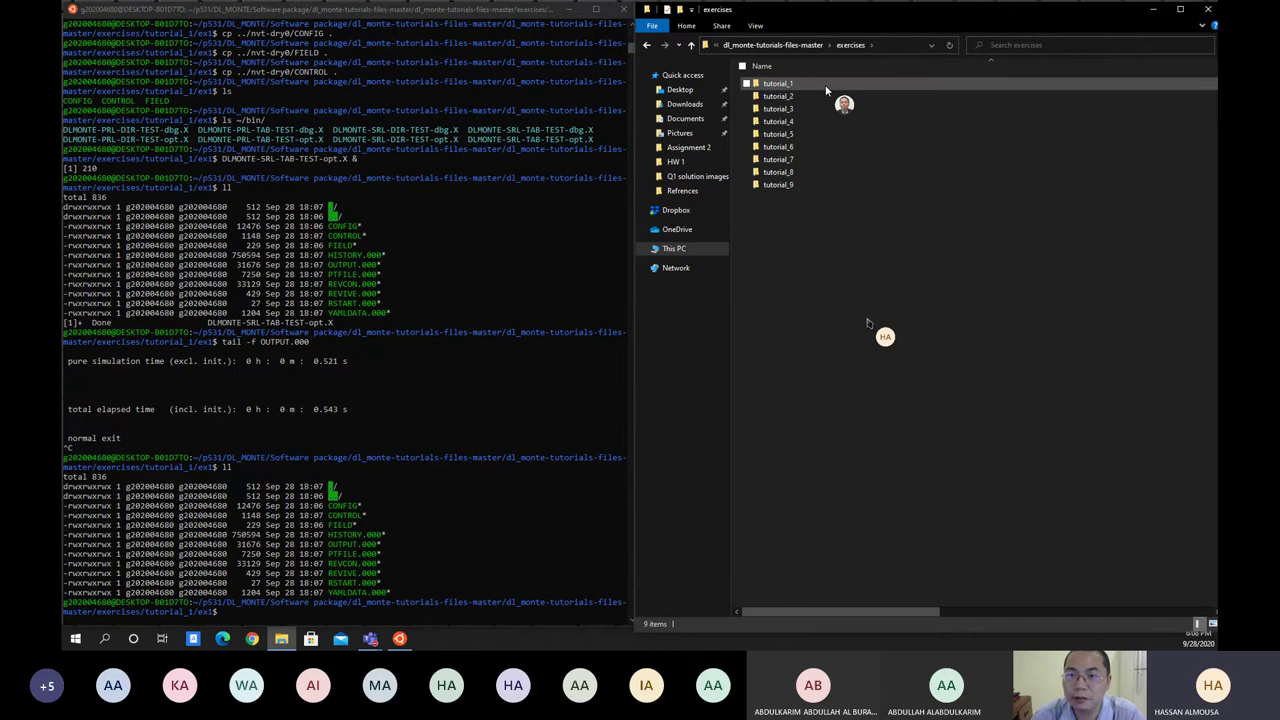
double_click(826, 86)
double_click(824, 86)
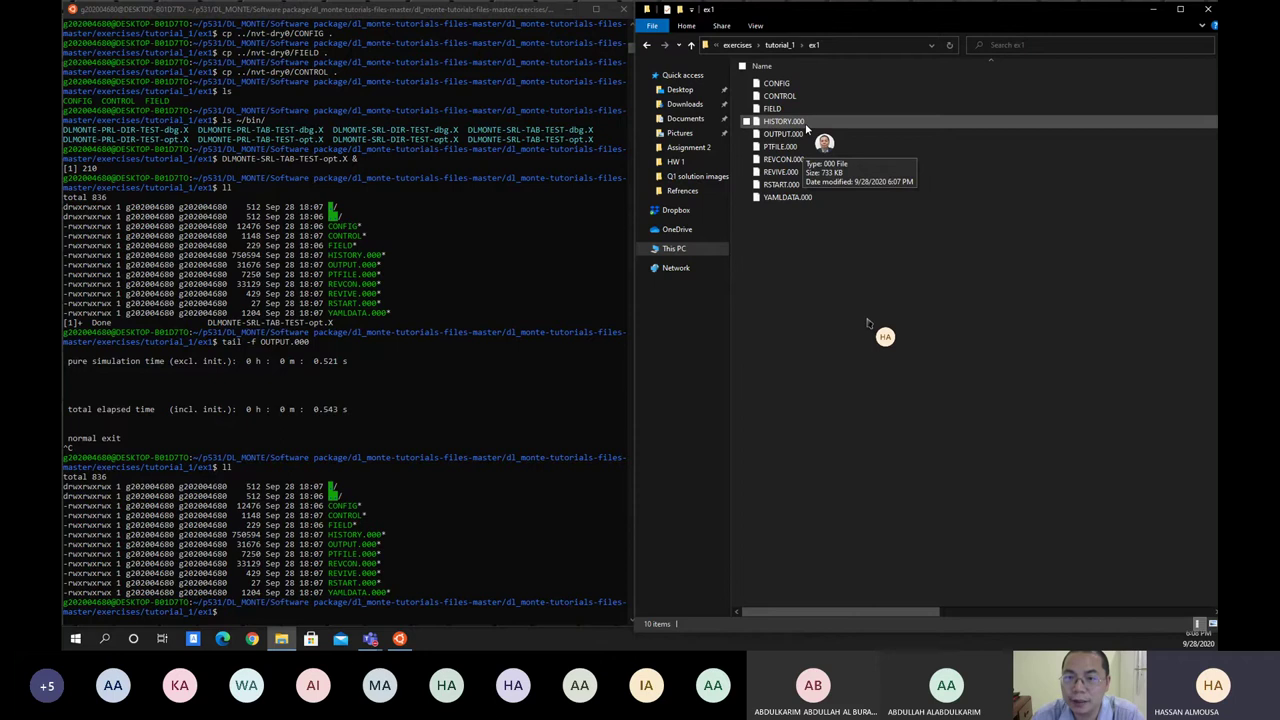
- Start choosing an app to open HISTORY.000 and browse Program Files for another program on this PC
click(805, 123)
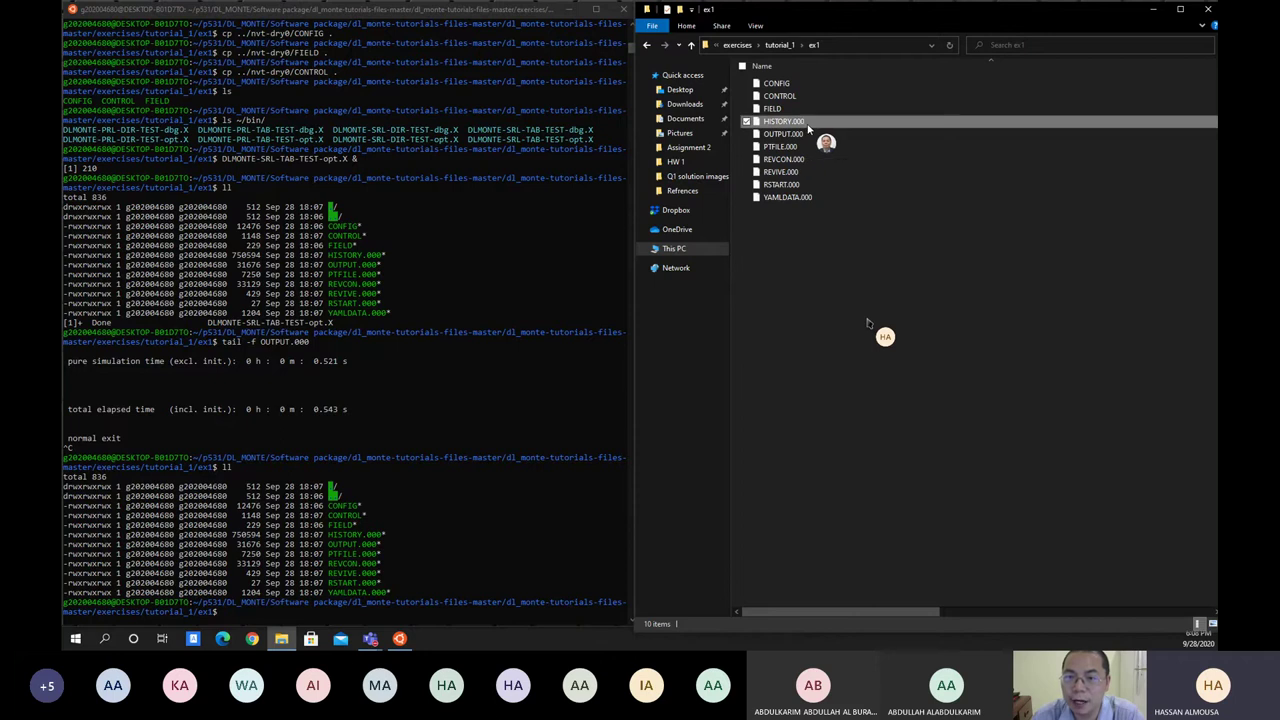
right_click(808, 128)
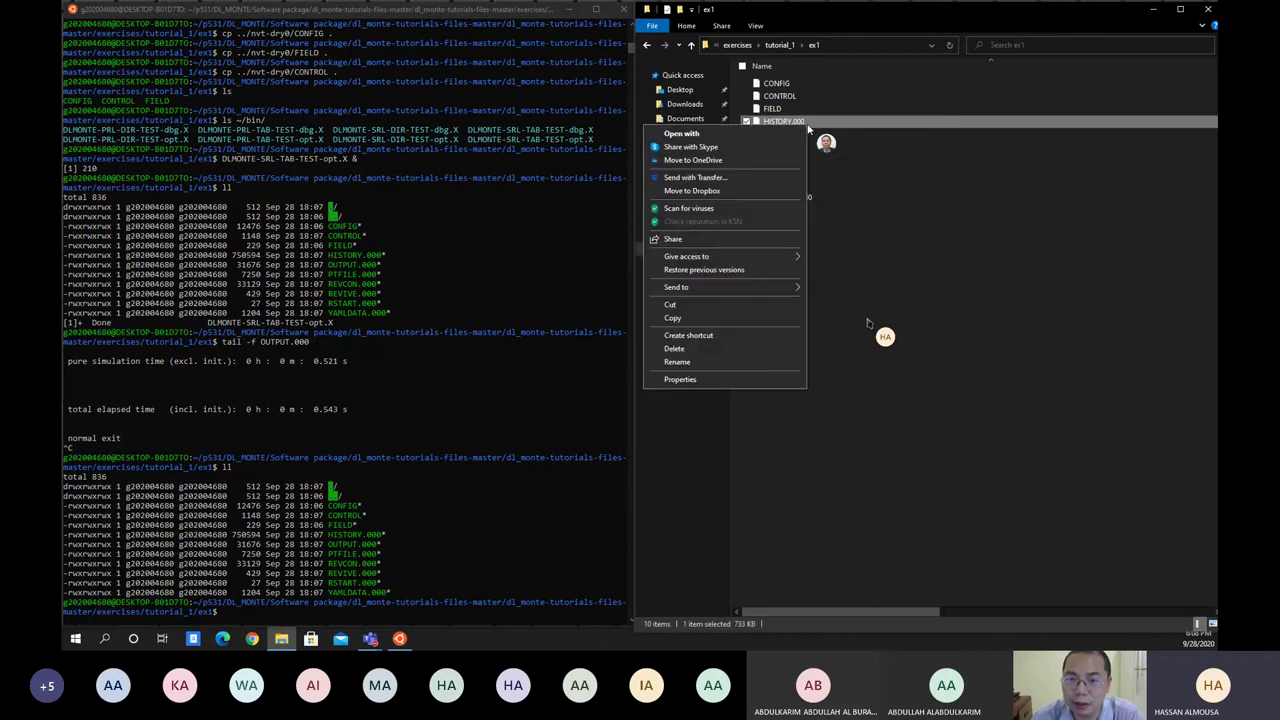
click(744, 135)
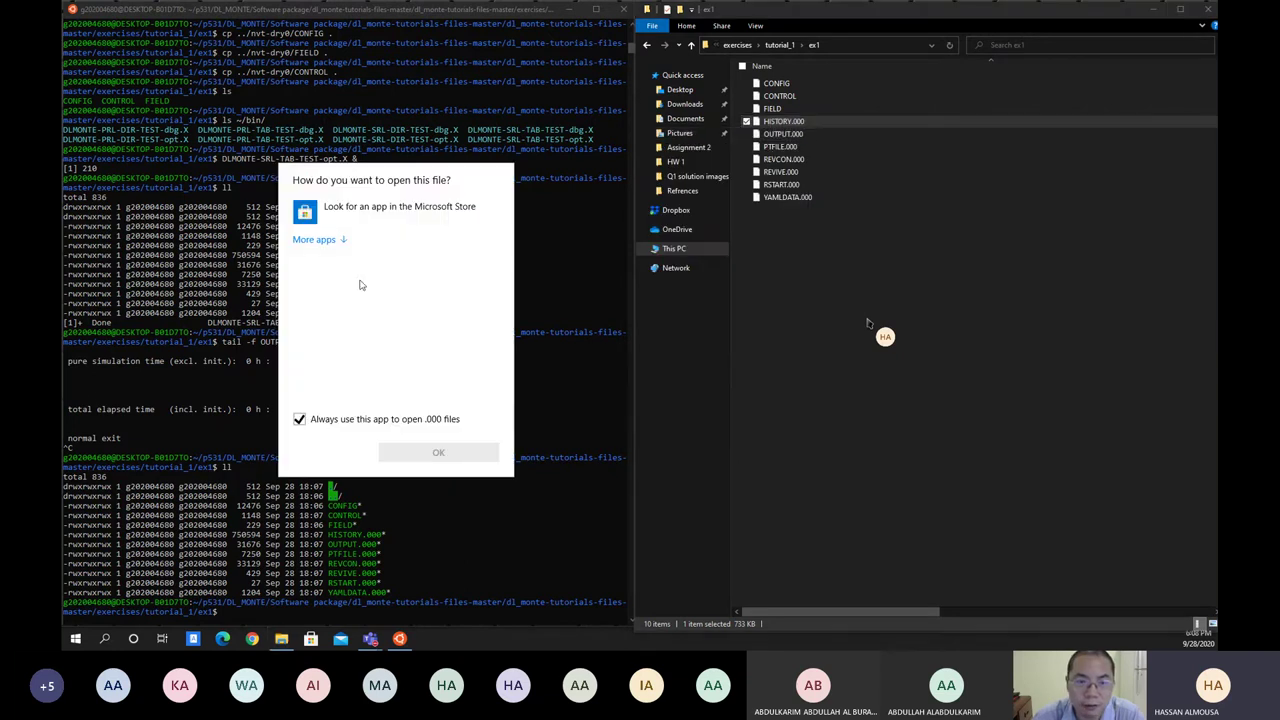
click(325, 239)
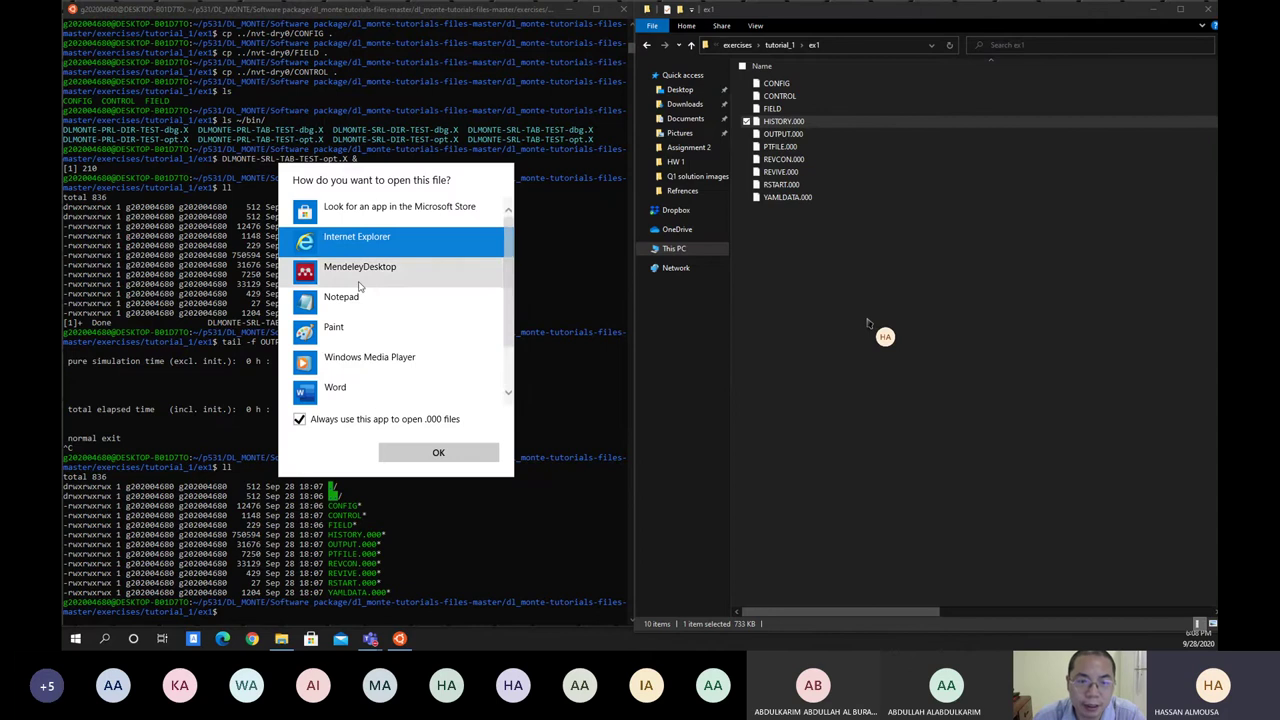
scroll(394, 303, down, 2)
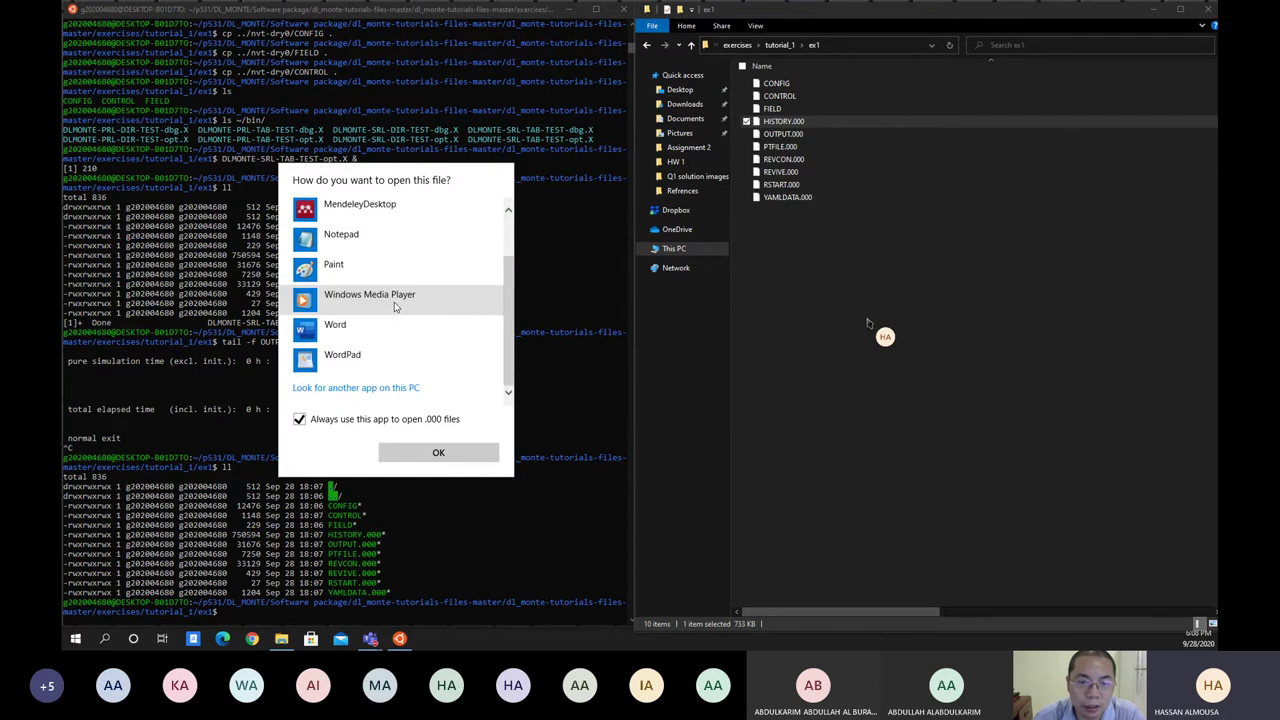
click(391, 388)
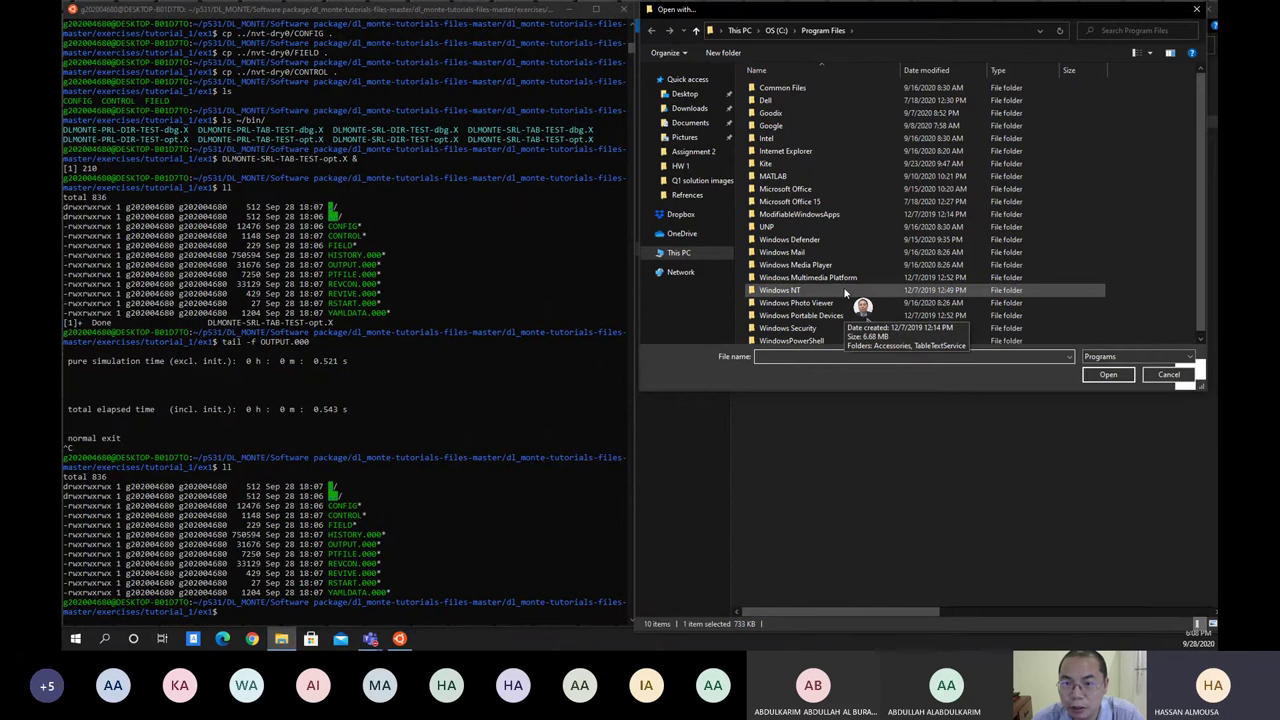
scroll(845, 291, down, 1)
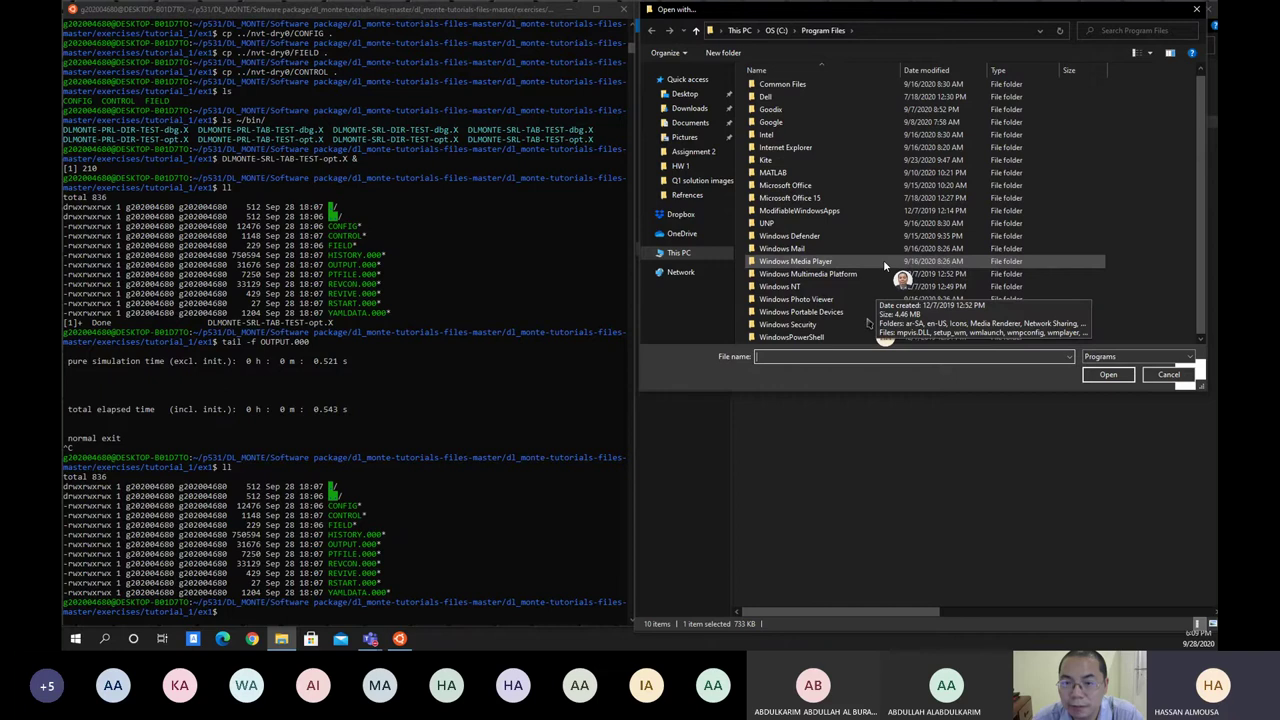
scroll(884, 263, up, 1)
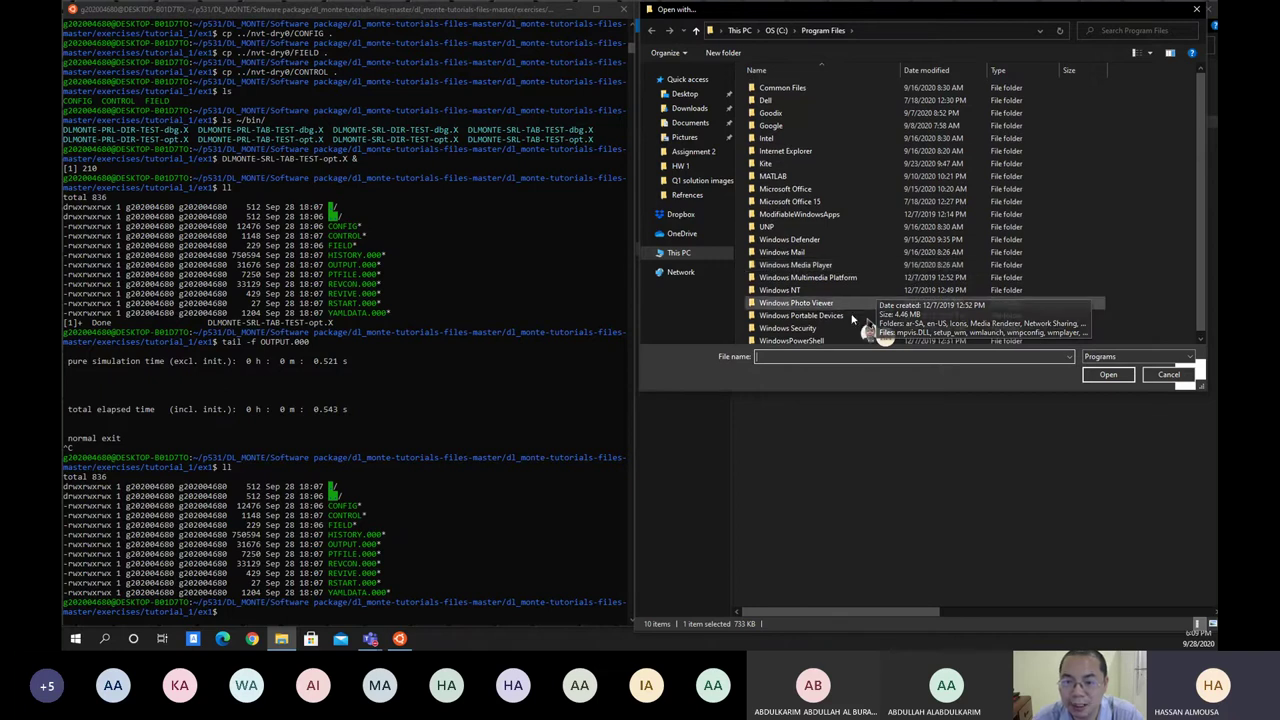
- Search Windows for "ovi" and run the ovito-basic-3.2.1-win64.exe installer
click(105, 639)
text(o)
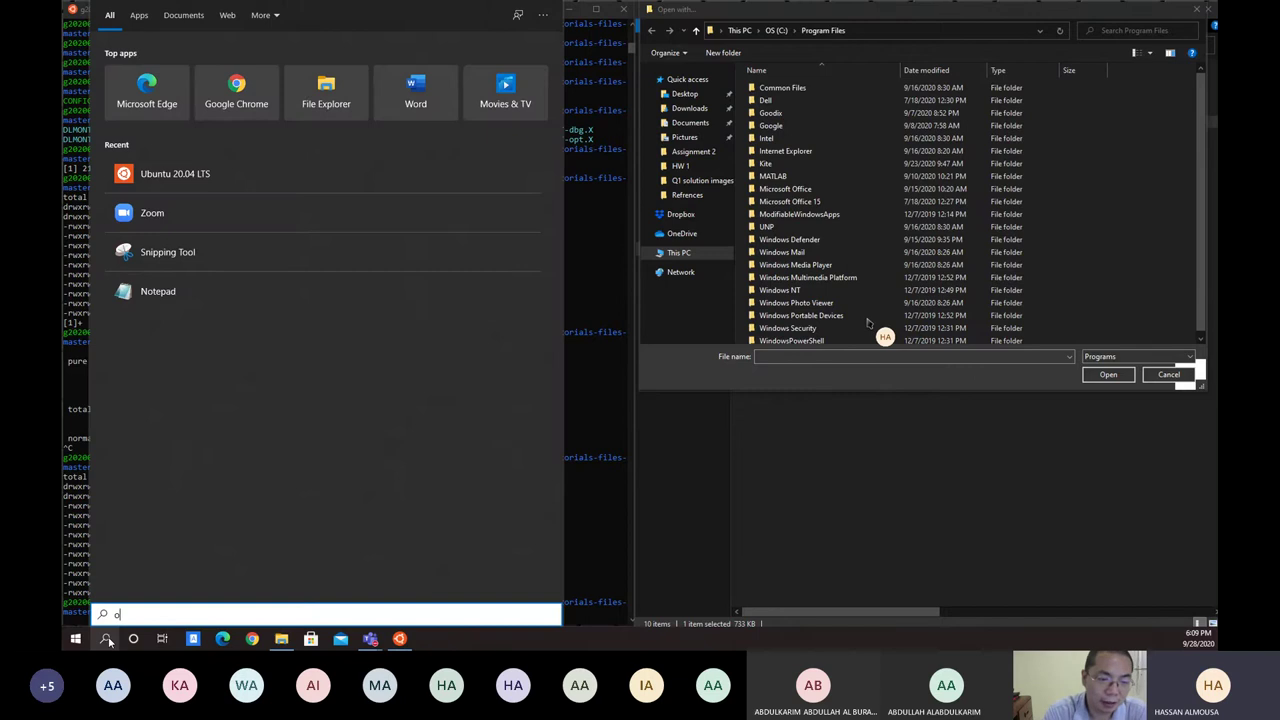
text(vi)
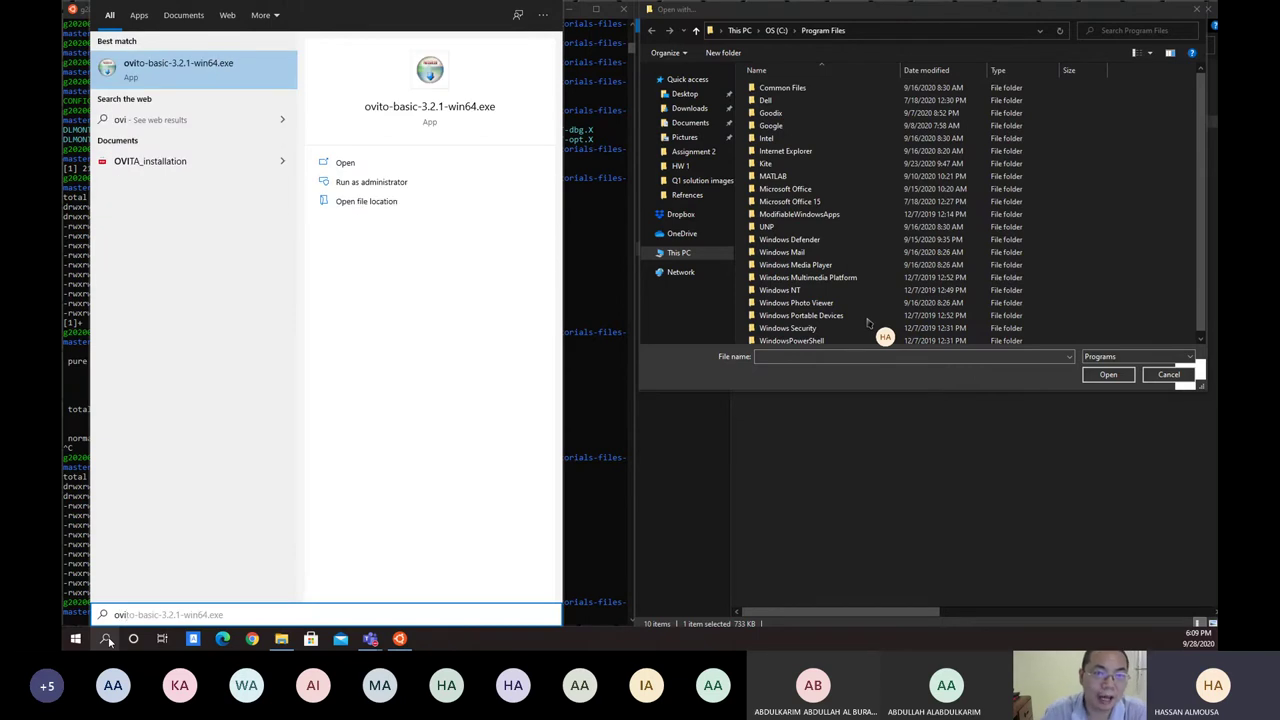
click(245, 72)
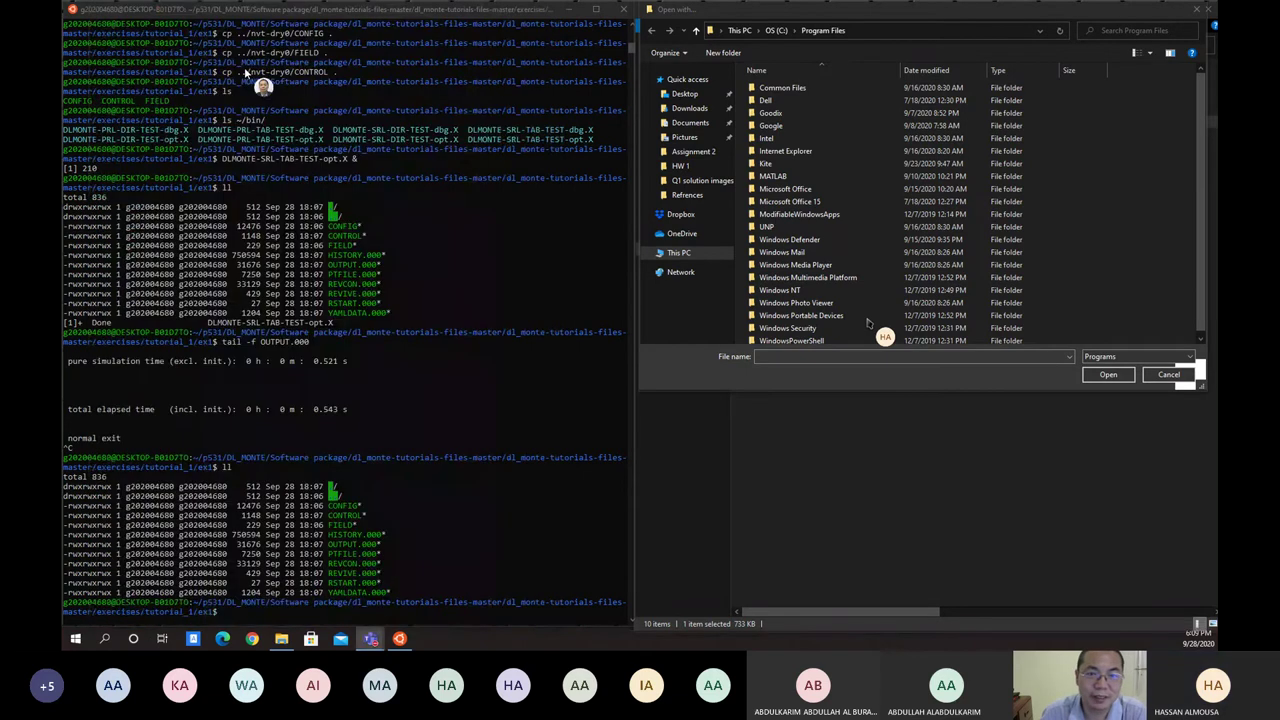
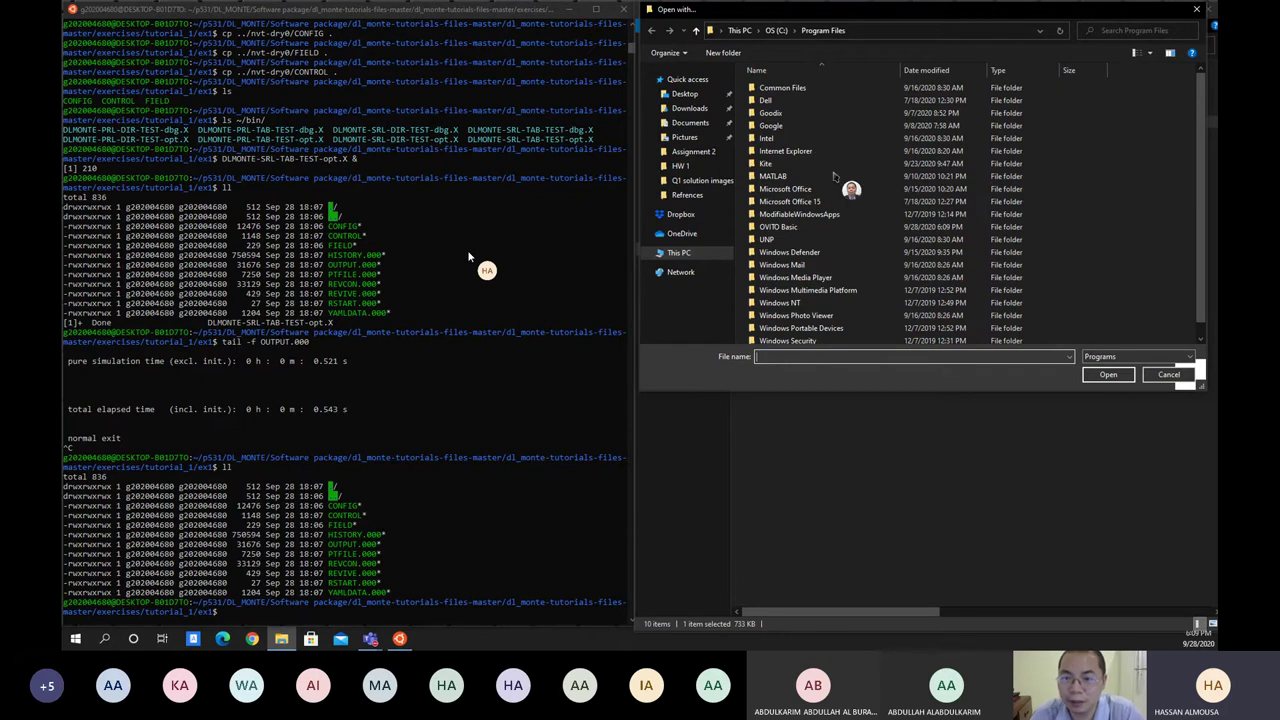
- Pick ovito from the OVITO Basic program folder as the app to open HISTORY.000
double_click(793, 229)
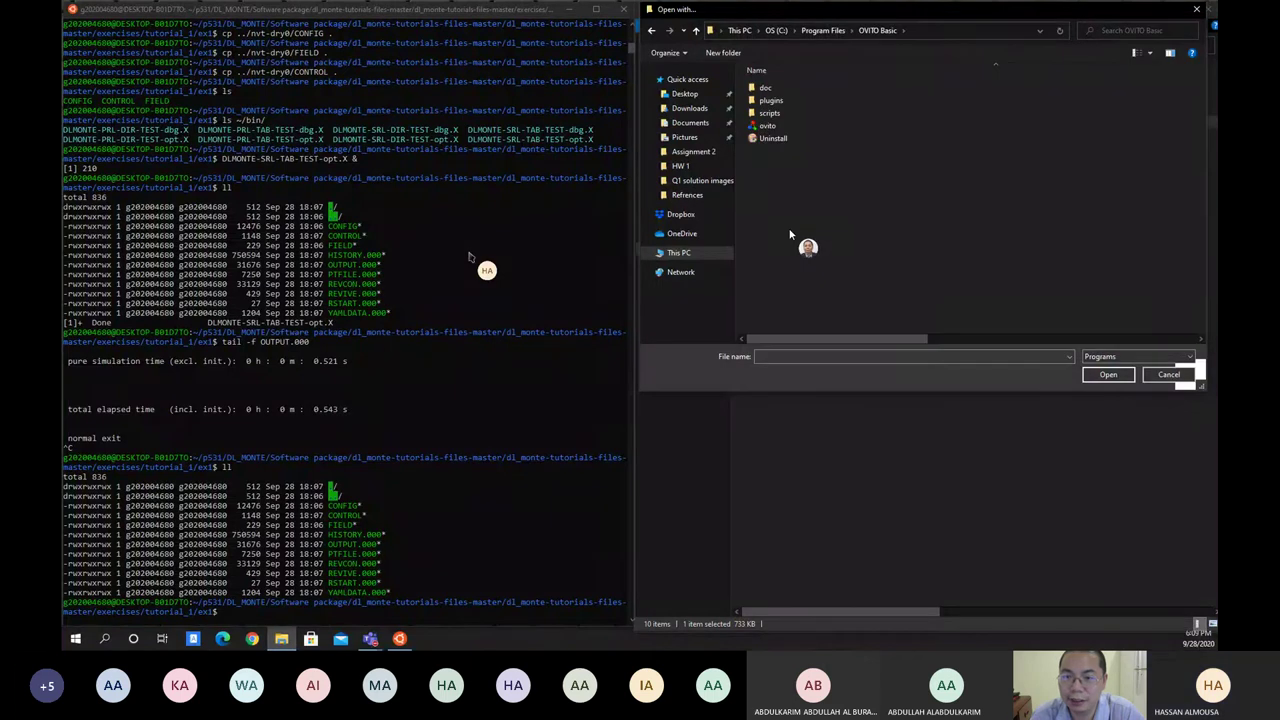
click(766, 126)
double_click(766, 127)
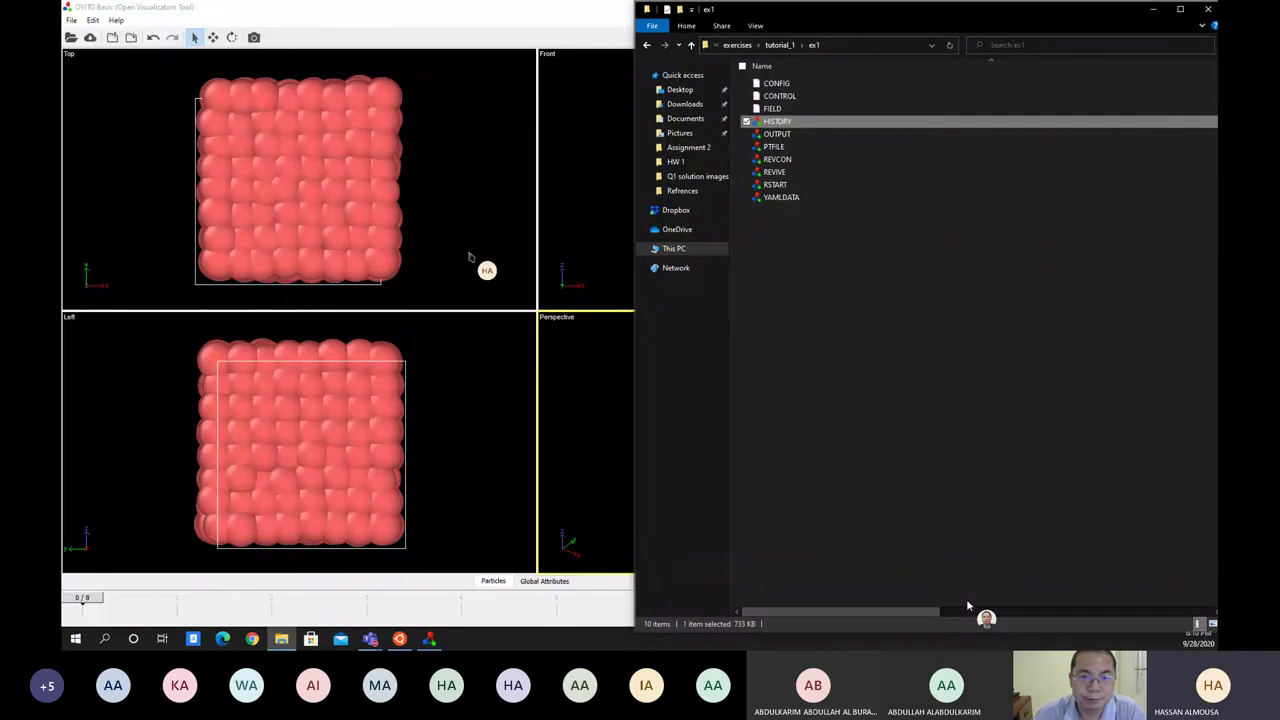
- Maximize the OVITO window, play the HISTORY.000 trajectory animation and stop it
double_click(589, 15)
double_click(589, 17)
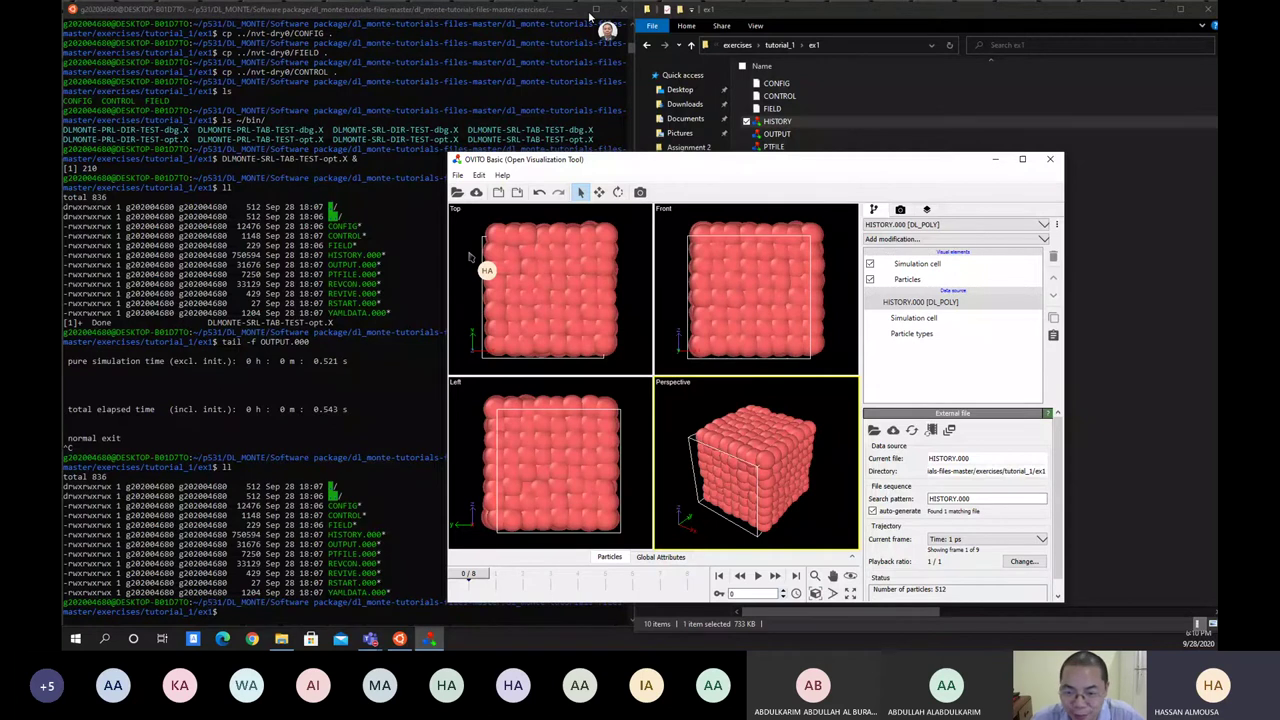
click(1022, 159)
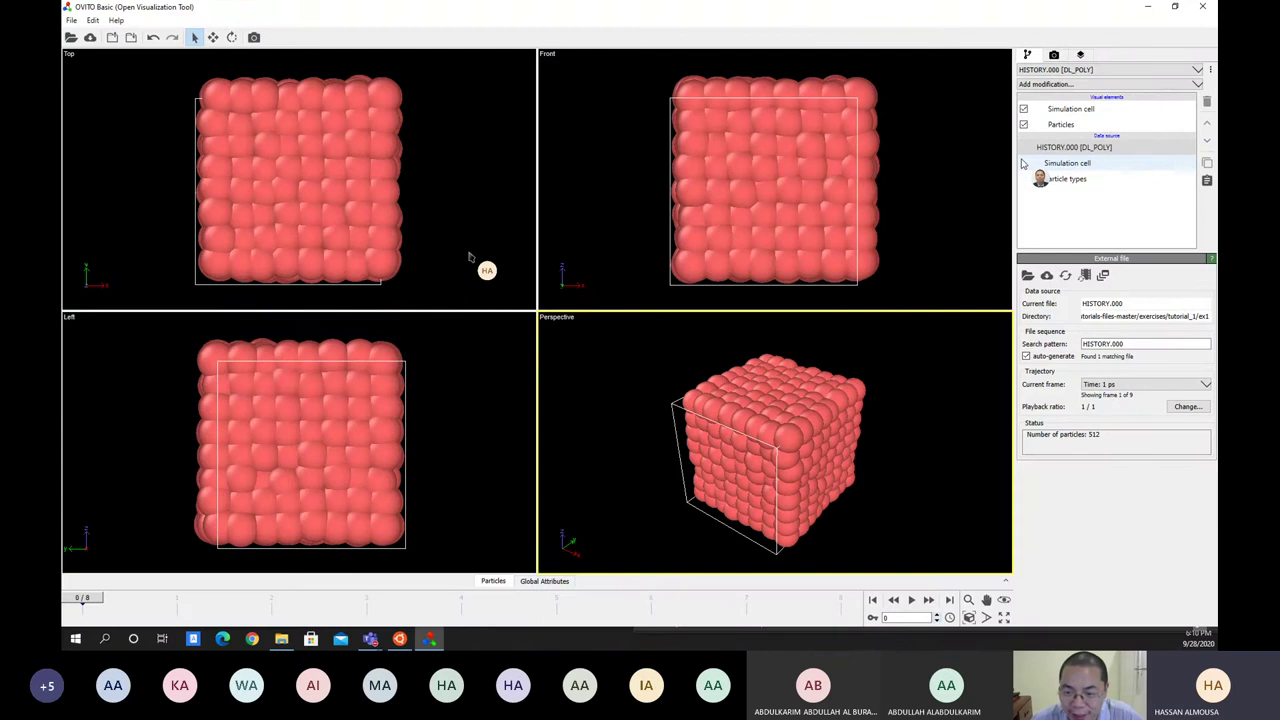
click(911, 600)
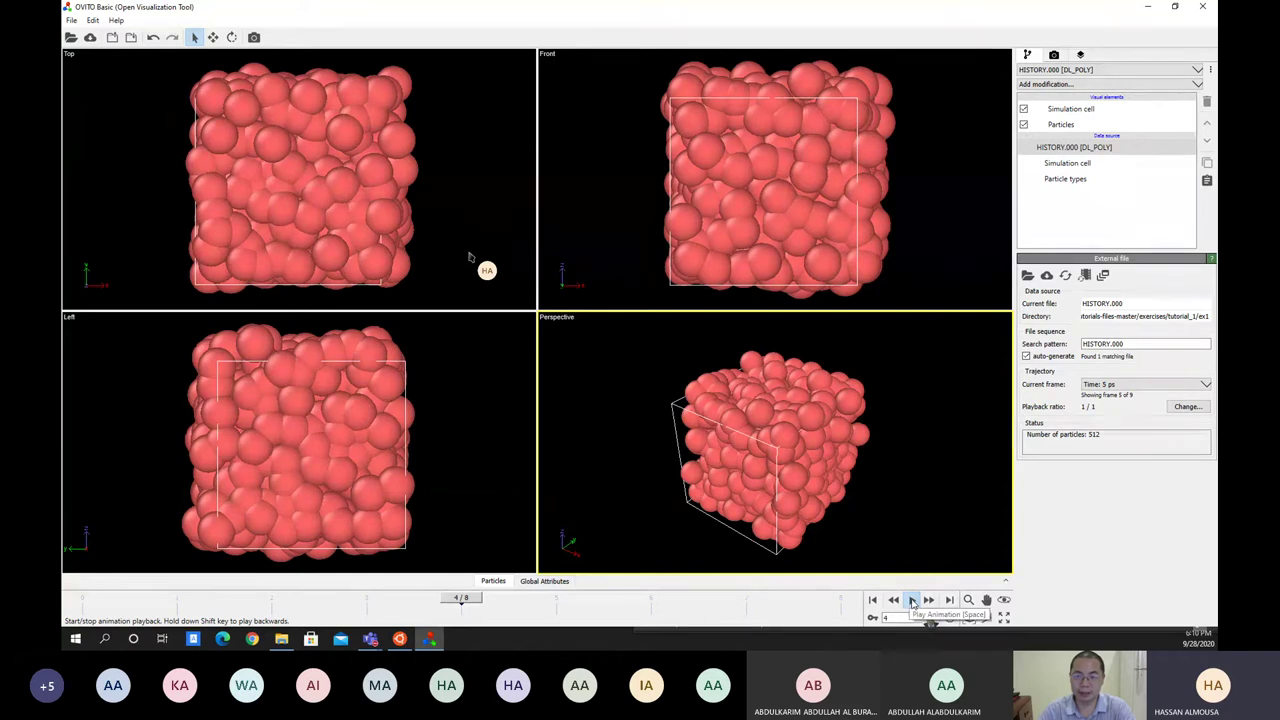
click(912, 600)
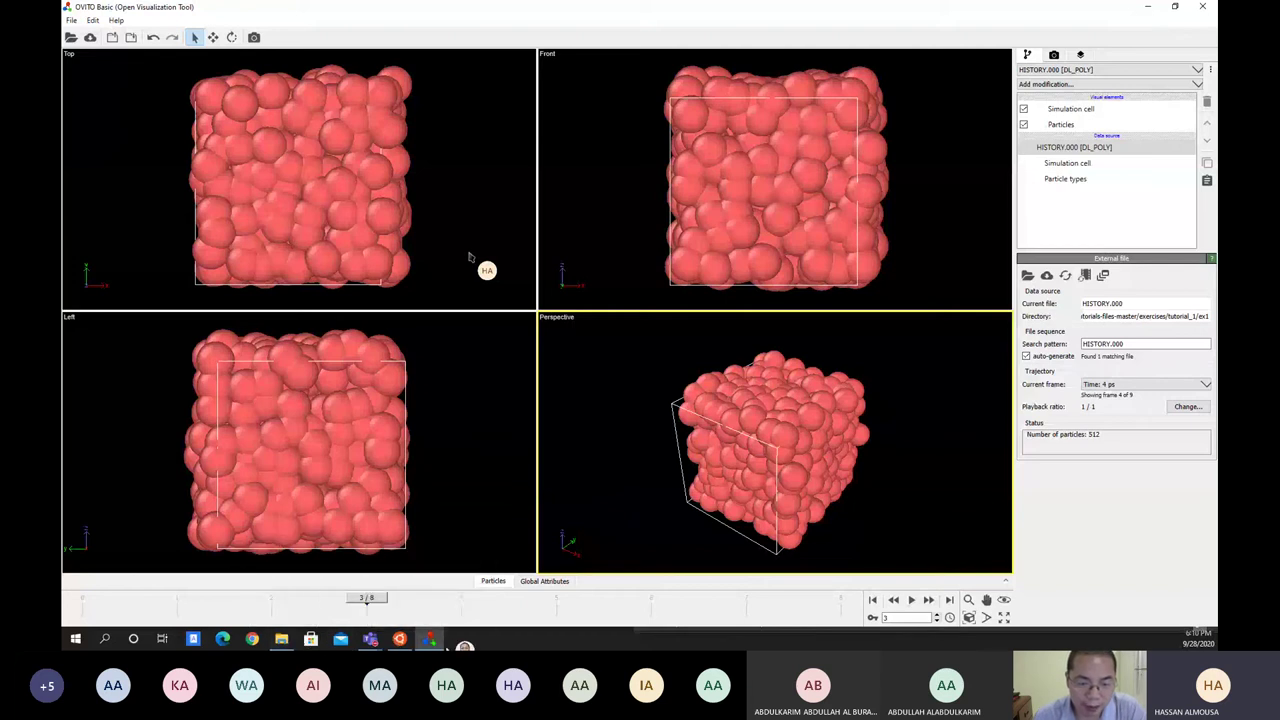
- Launch Spyder (anaconda3), bring its window to the front, and switch back to the Ubuntu terminal
click(105, 639)
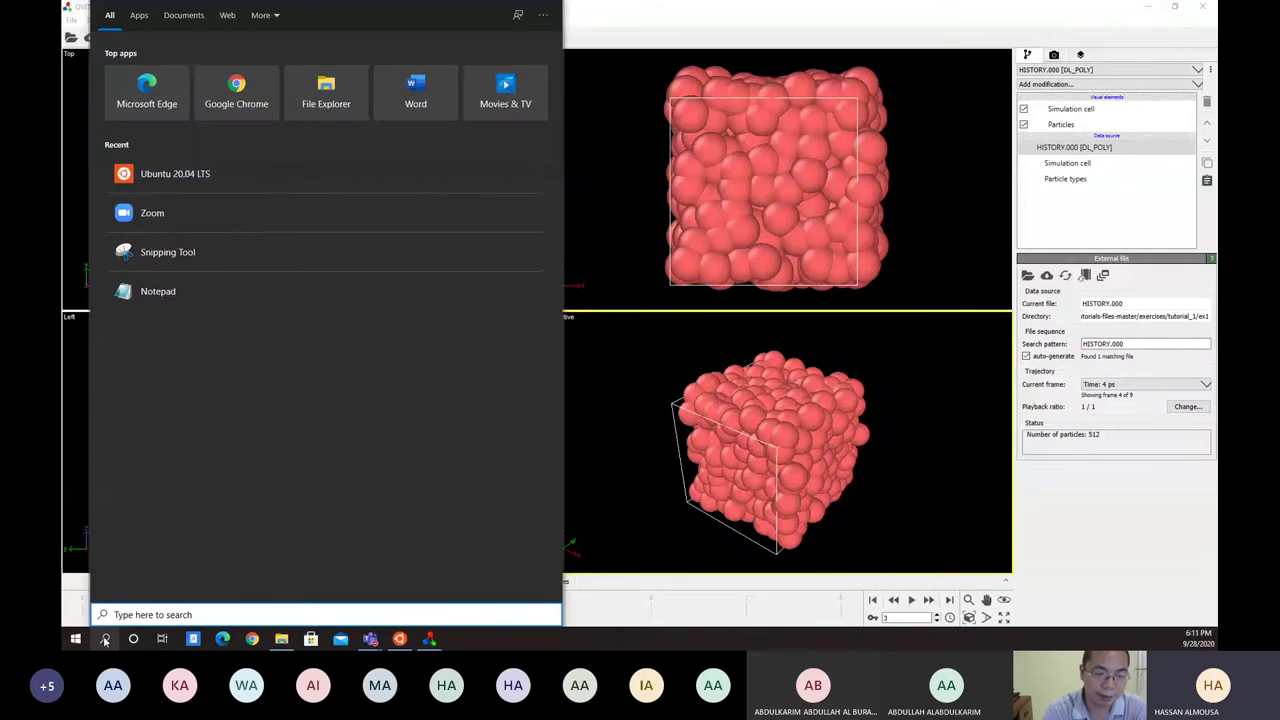
text(sp)
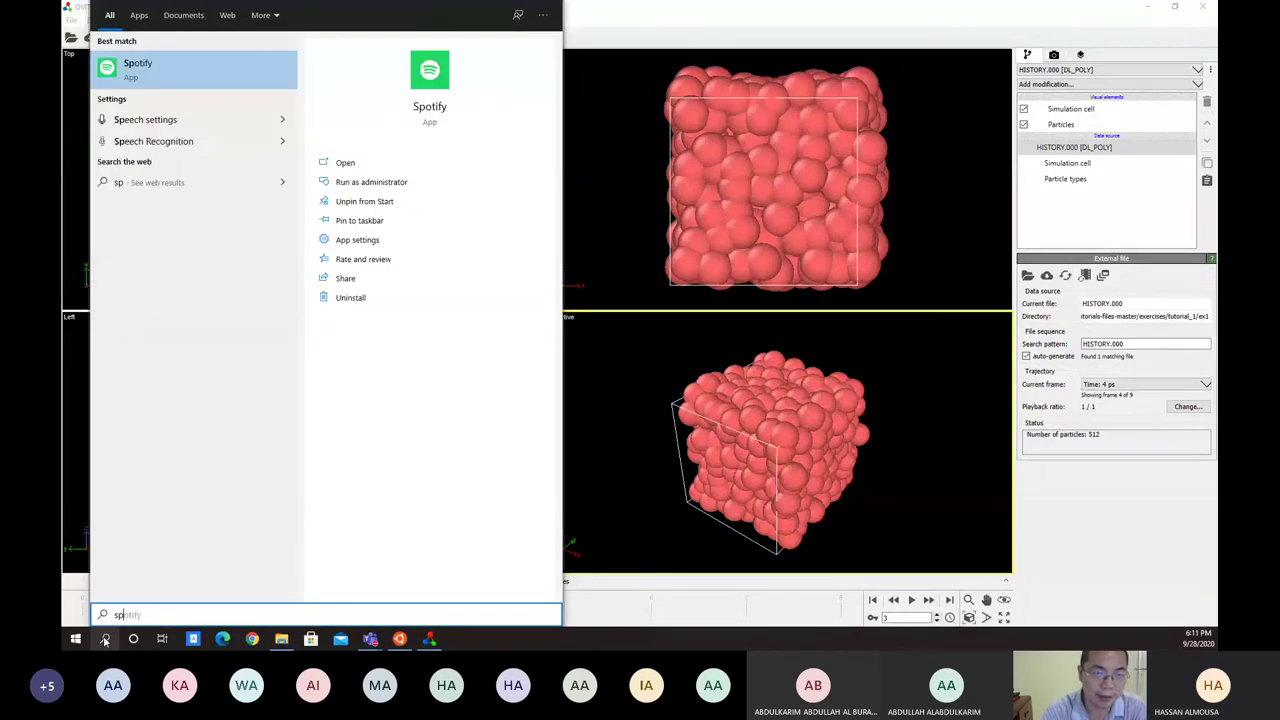
text(y)
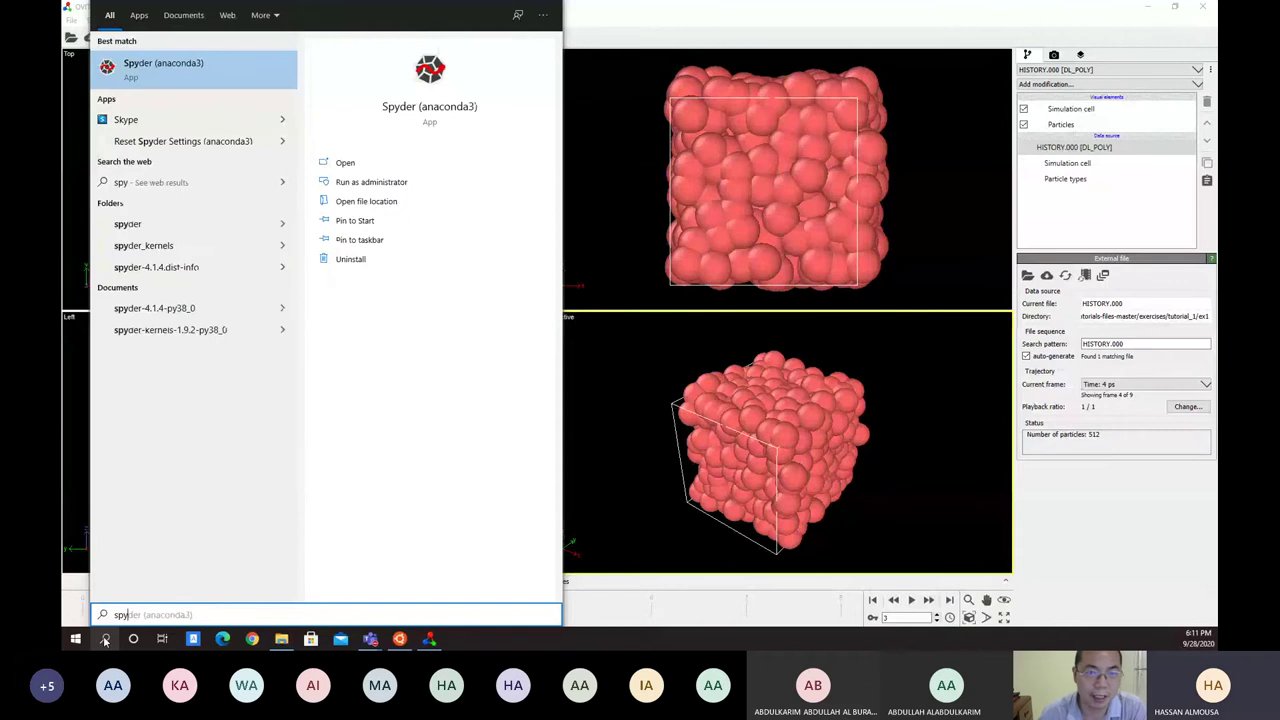
click(190, 76)
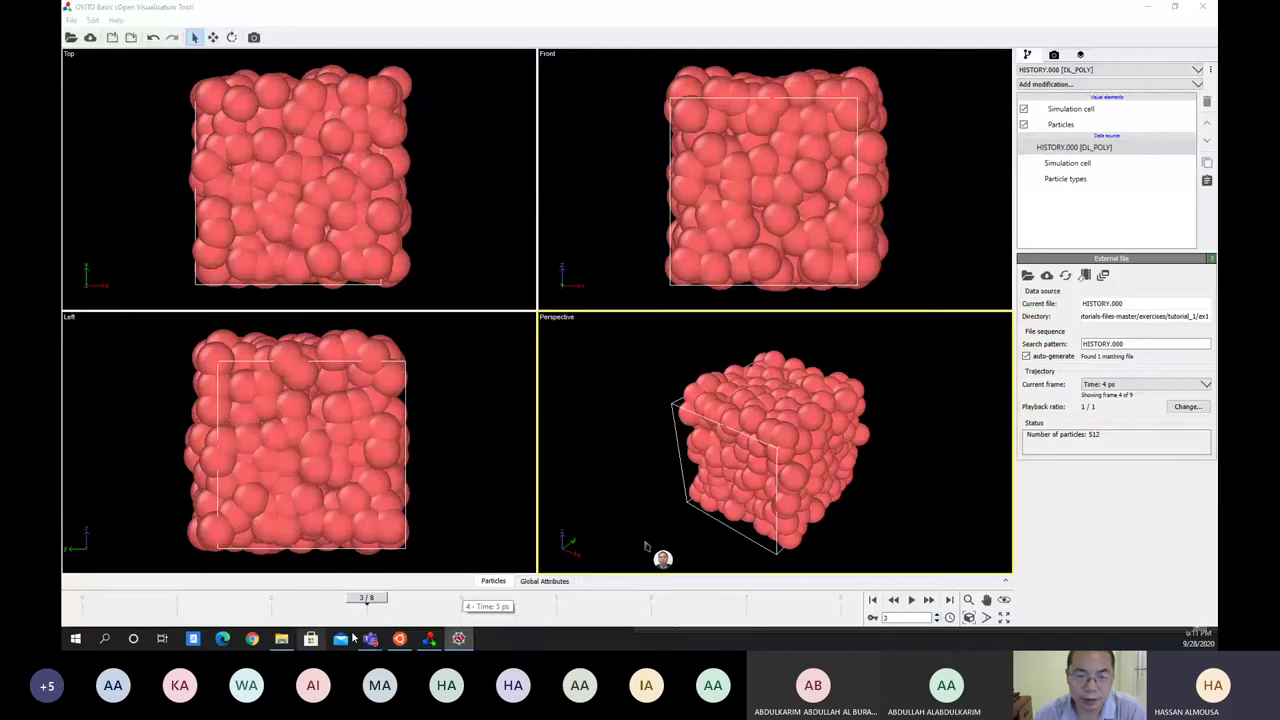
click(459, 640)
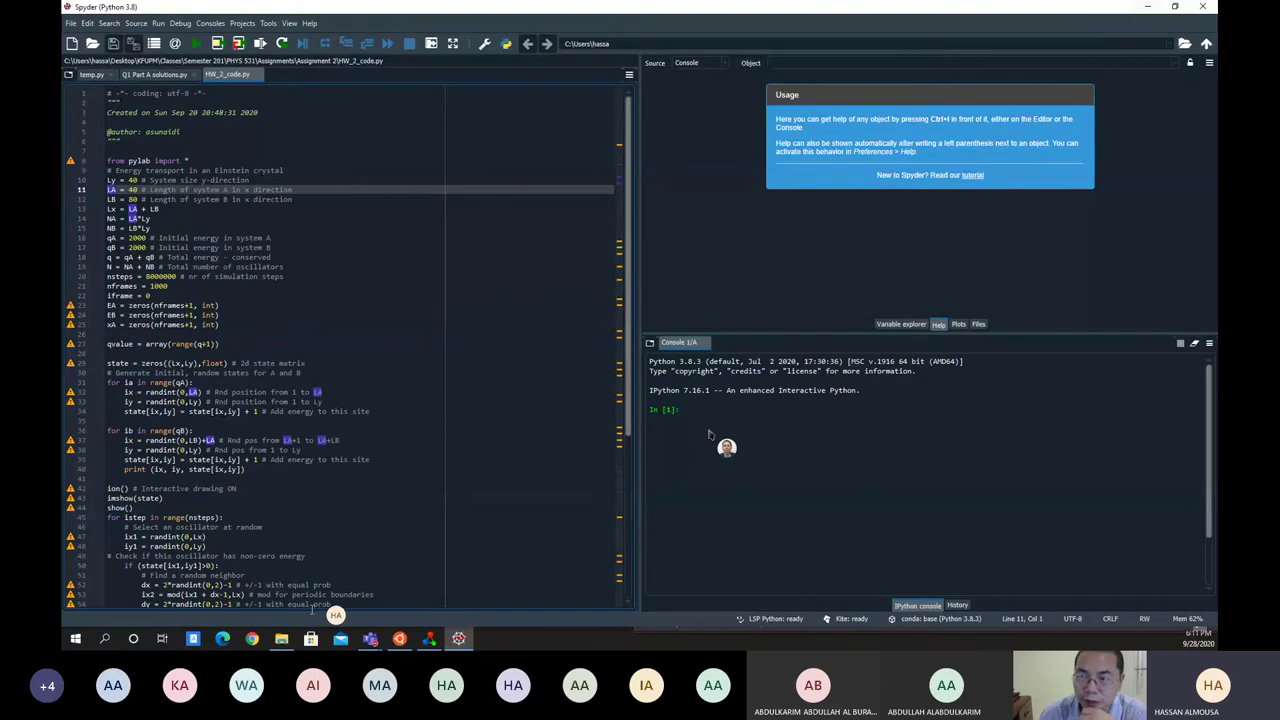
click(399, 639)
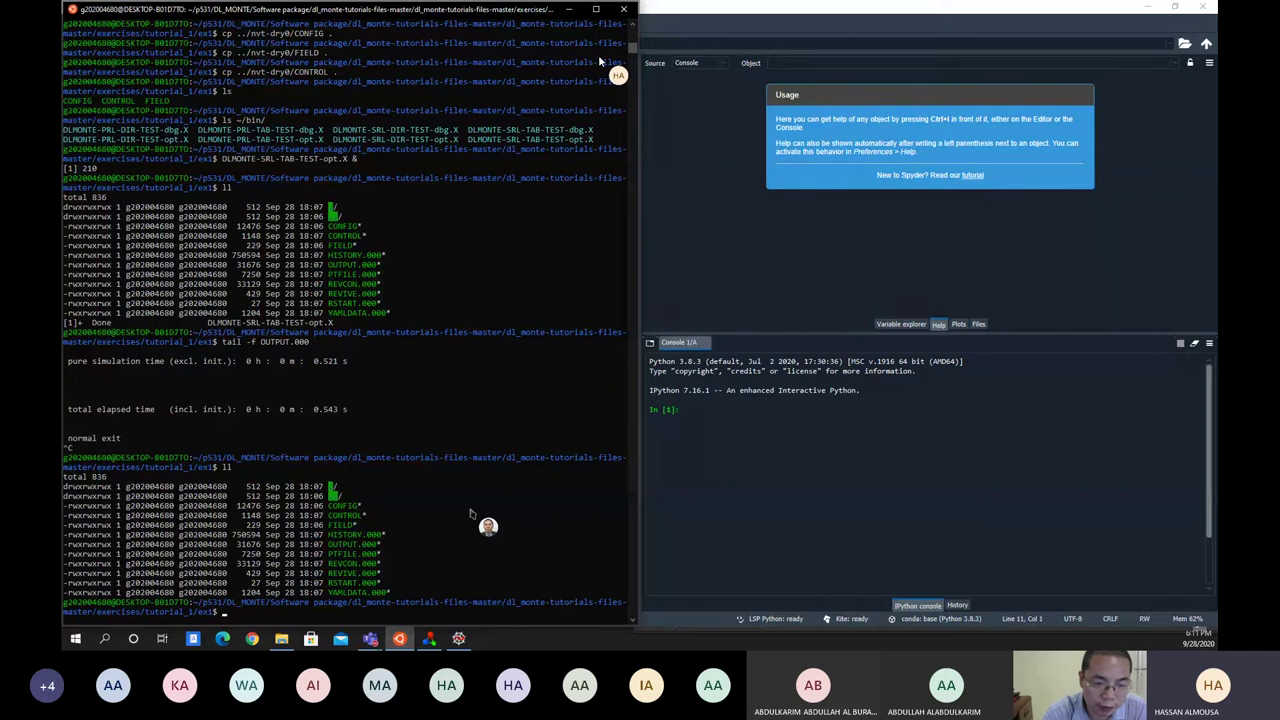
- List the contents of the ../../../scripts/ folder in the terminal
text(c)
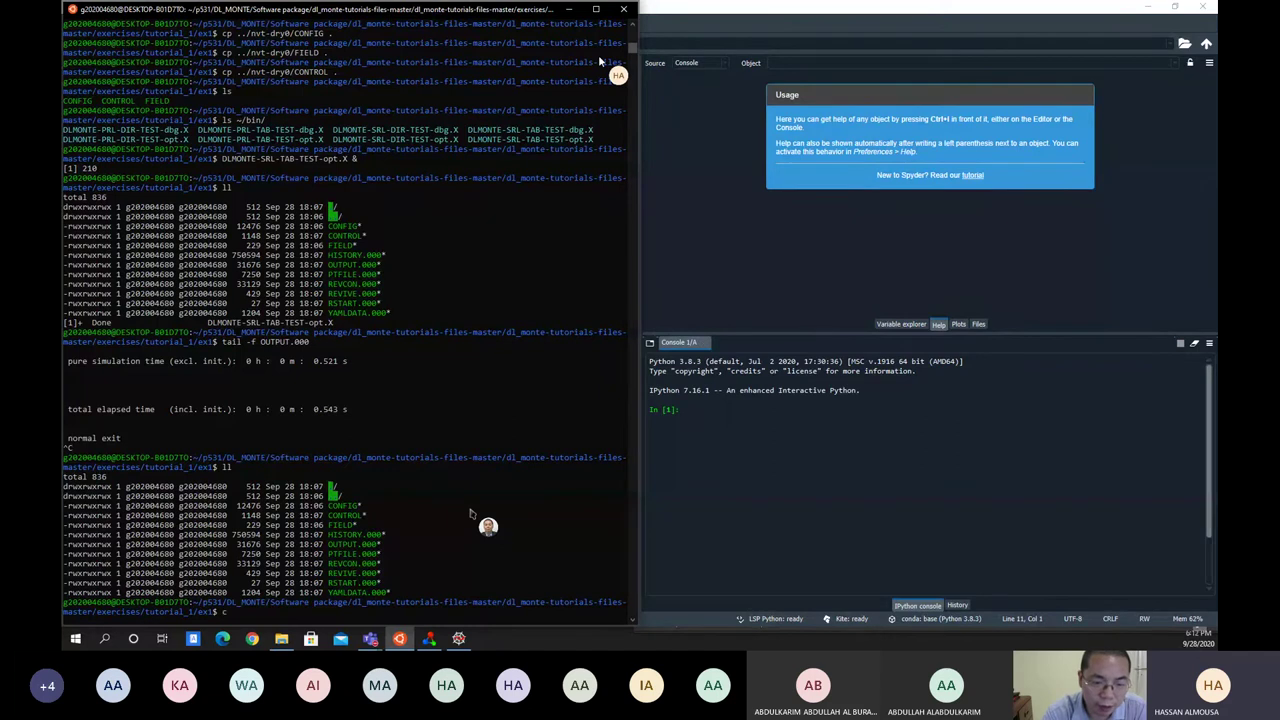
text(at)
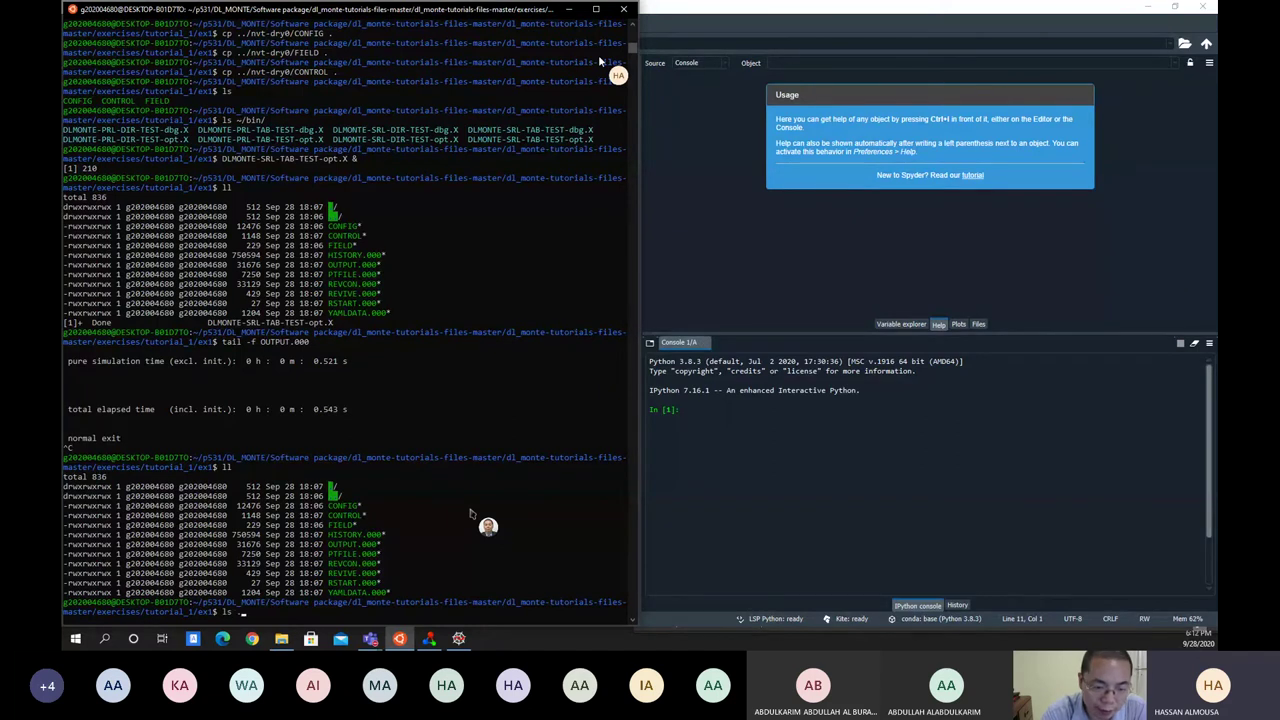
text(../../)
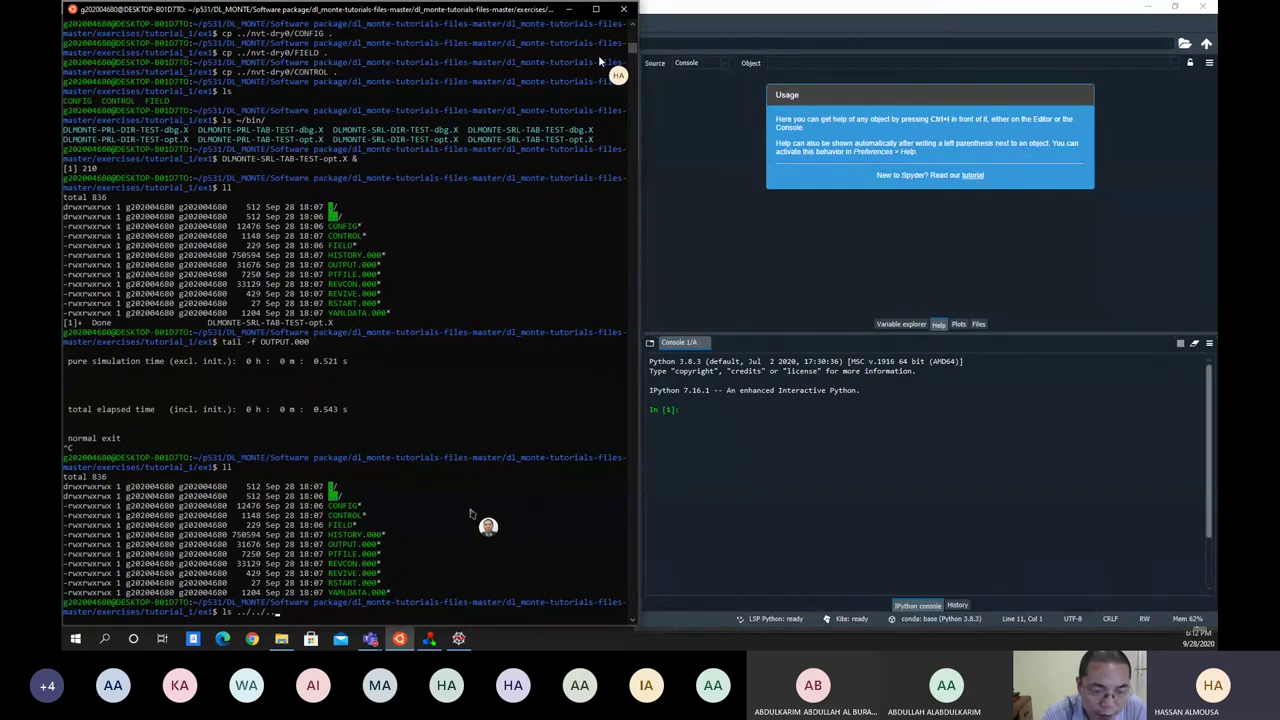
text(./s)
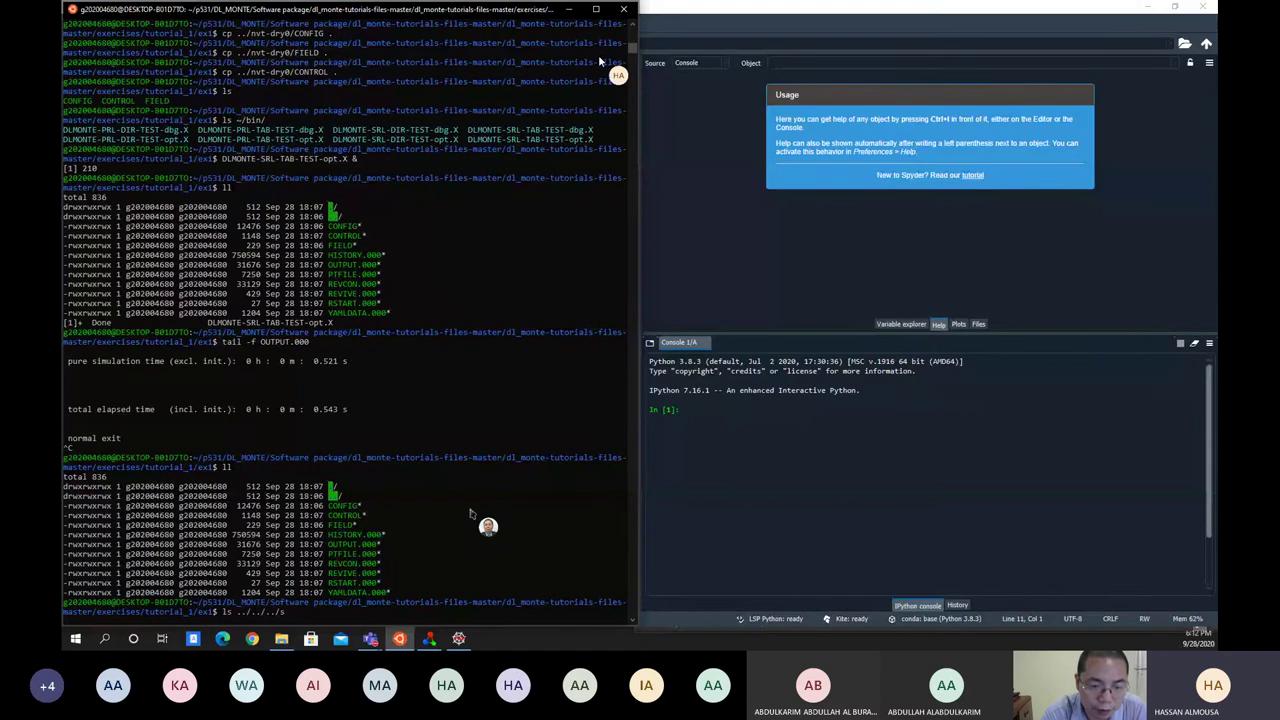
text(c)
key(Tab)
key(Return)
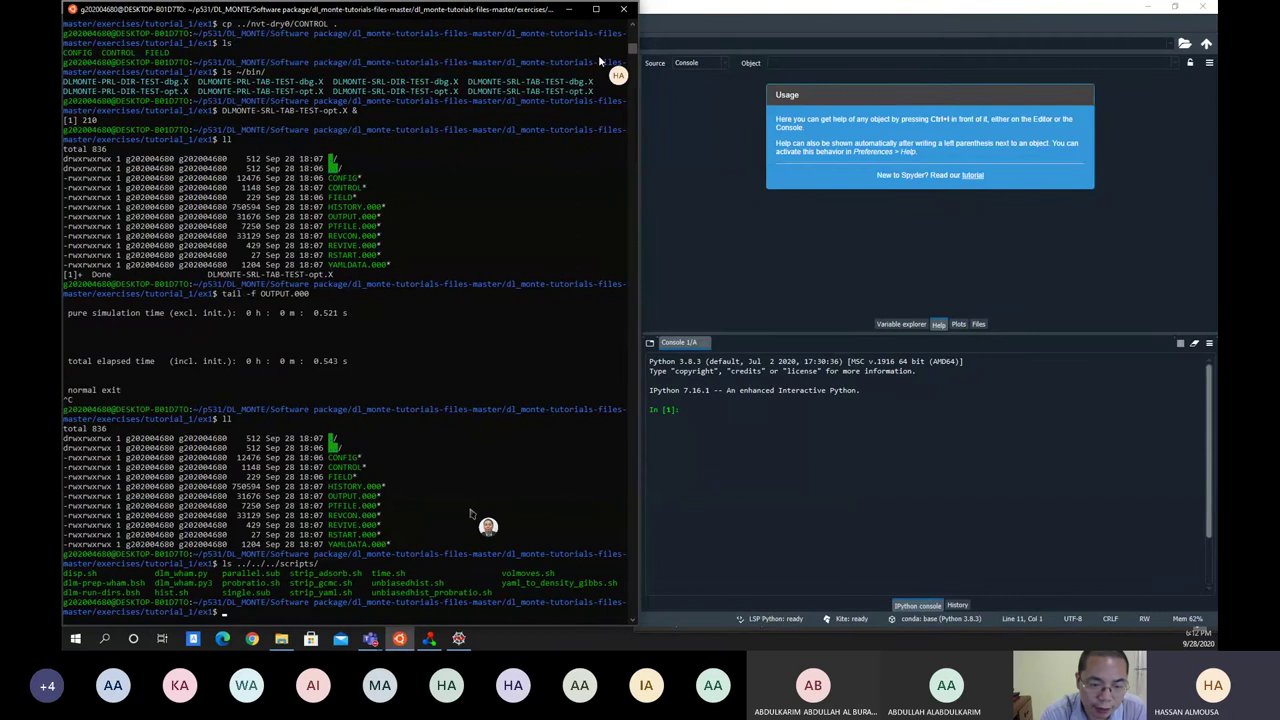
- Run the ../../../scripts/strip_yaml.sh script with the argument energy from the ex1 folder
text(../../../)
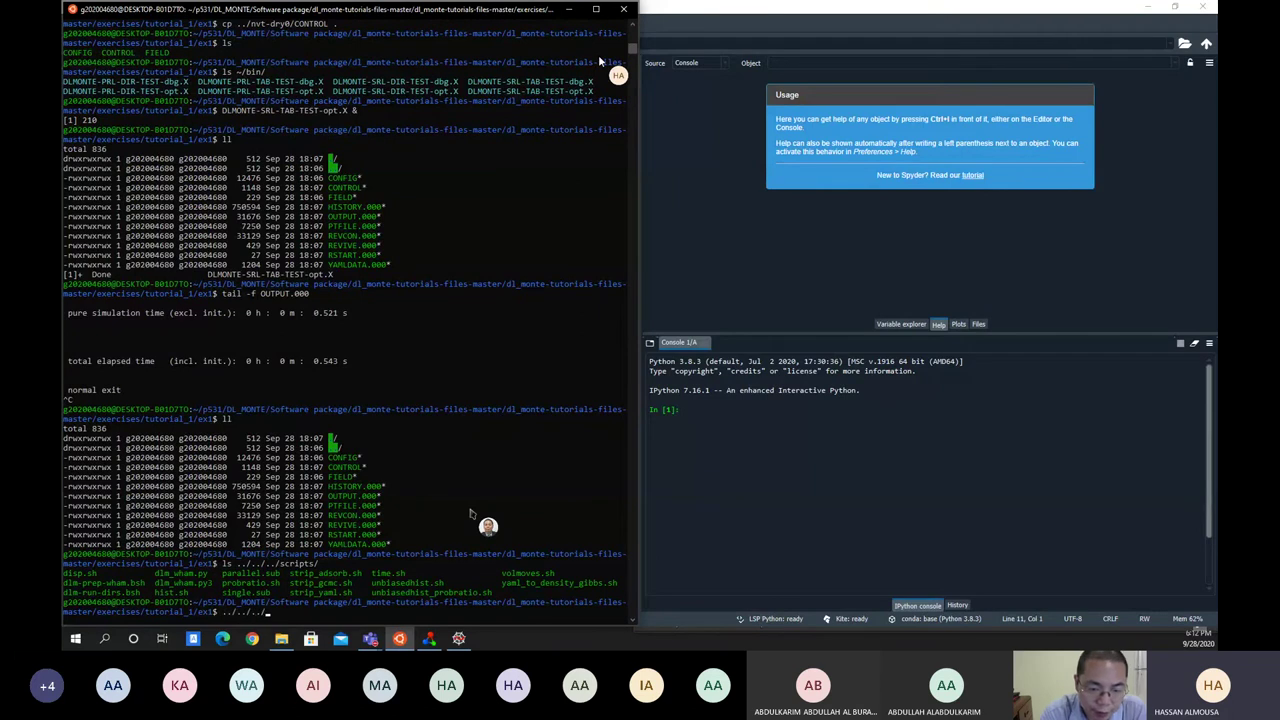
text(scripts/)
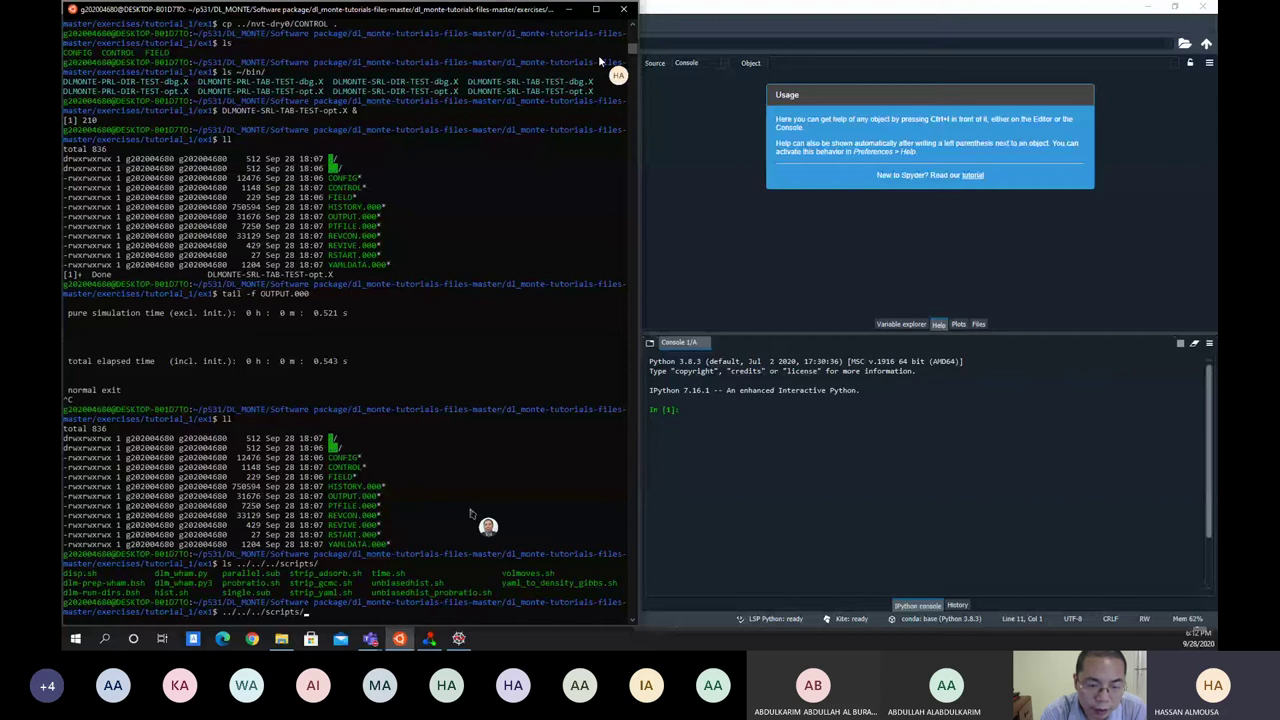
text(strip_)
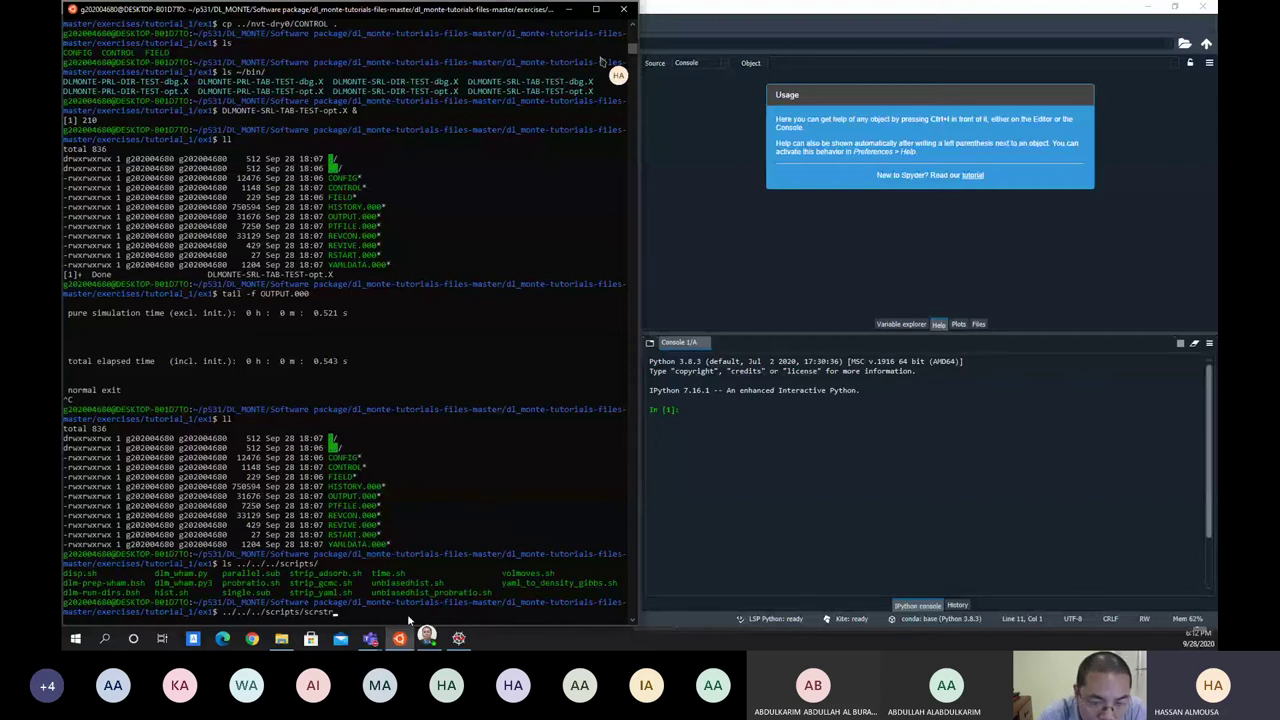
key(BackSpace)
key(BackSpace)
key(BackSpace)
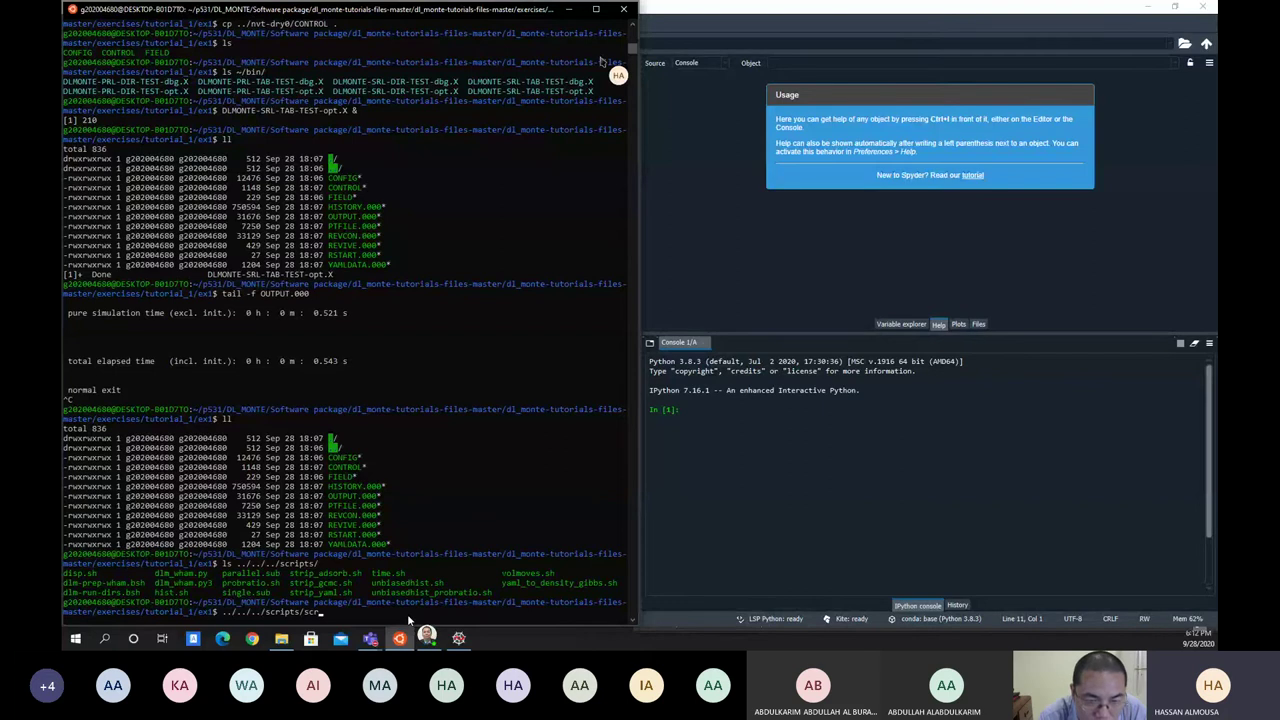
key(BackSpace)
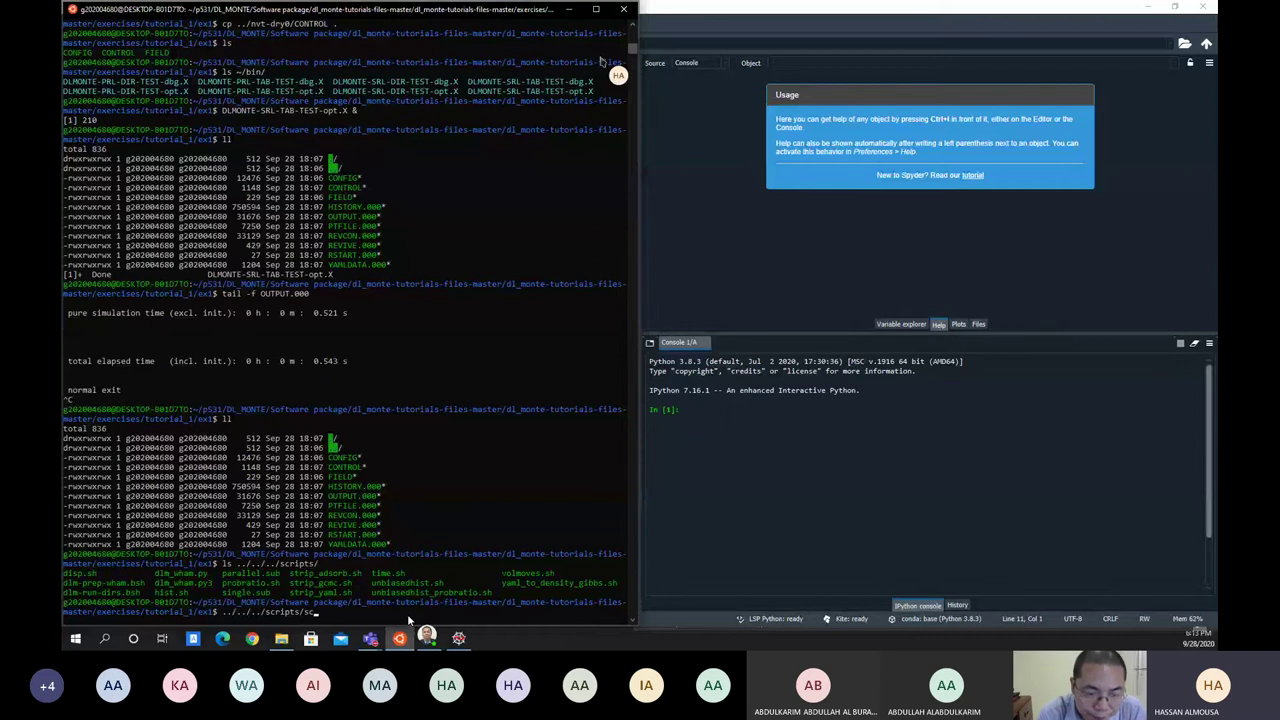
key(BackSpace)
text(trip_)
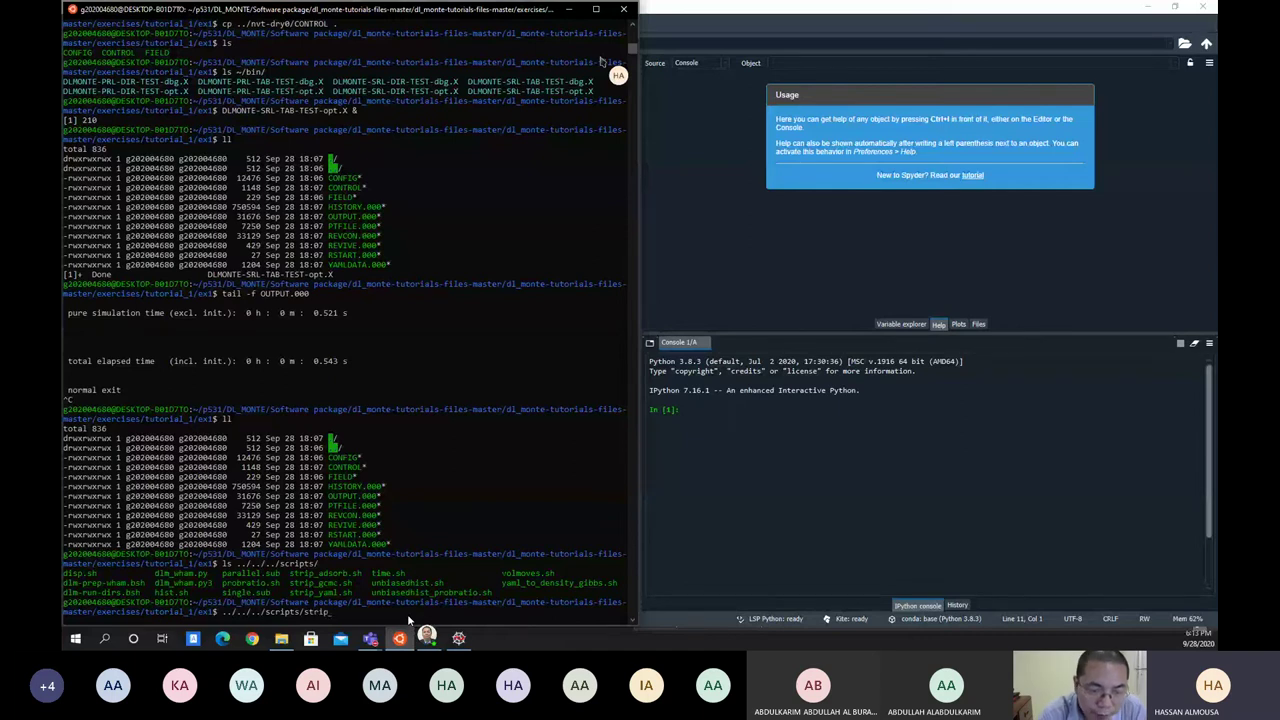
text(y)
key(Tab)
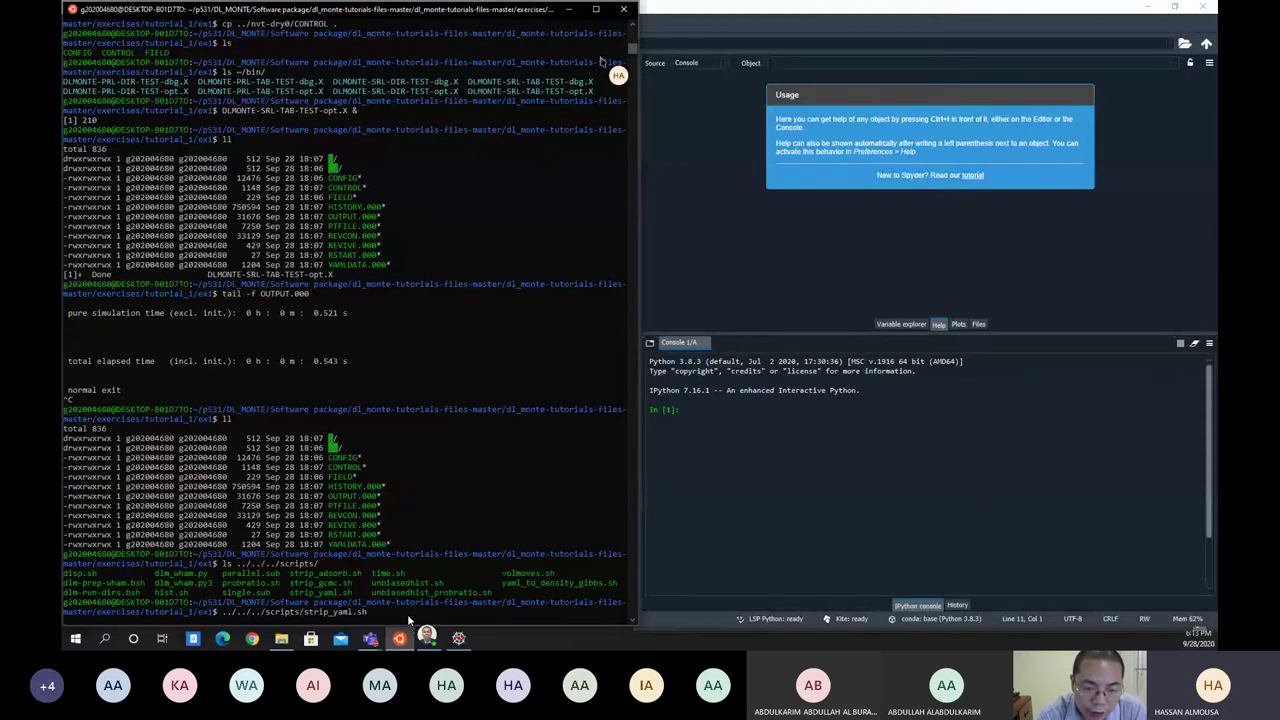
text(en)
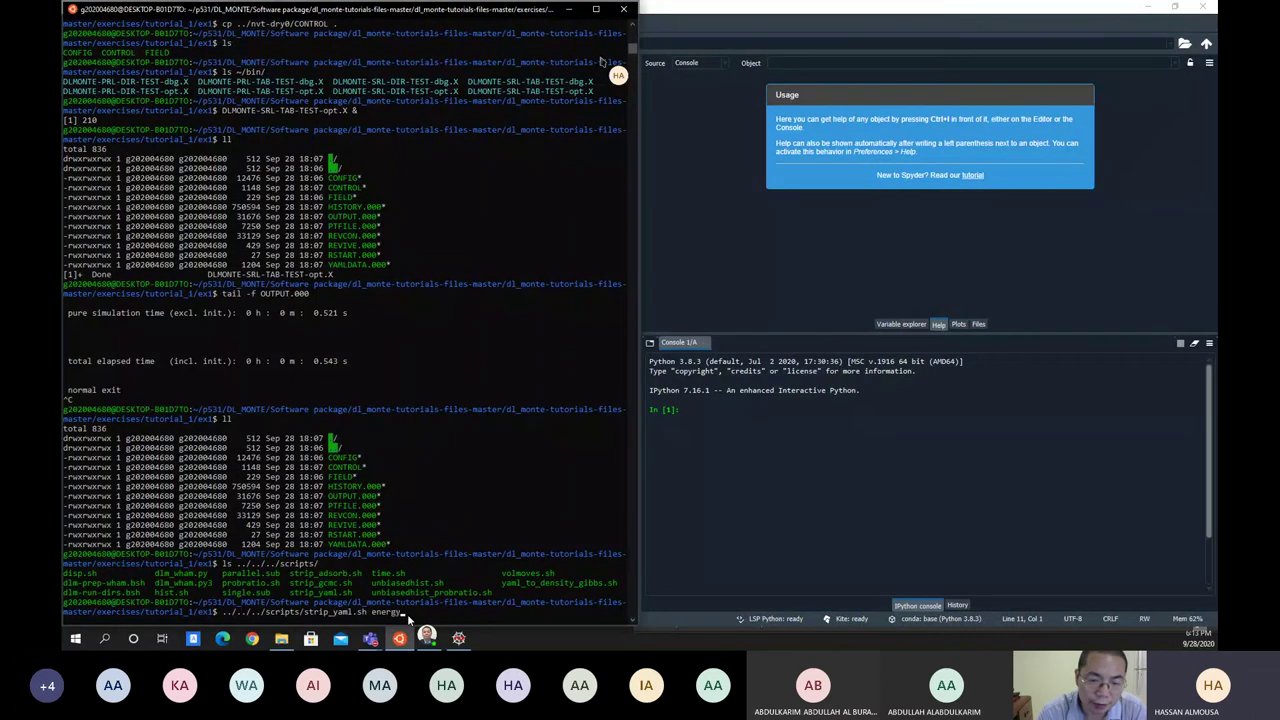
text(ergy)
key(Return)
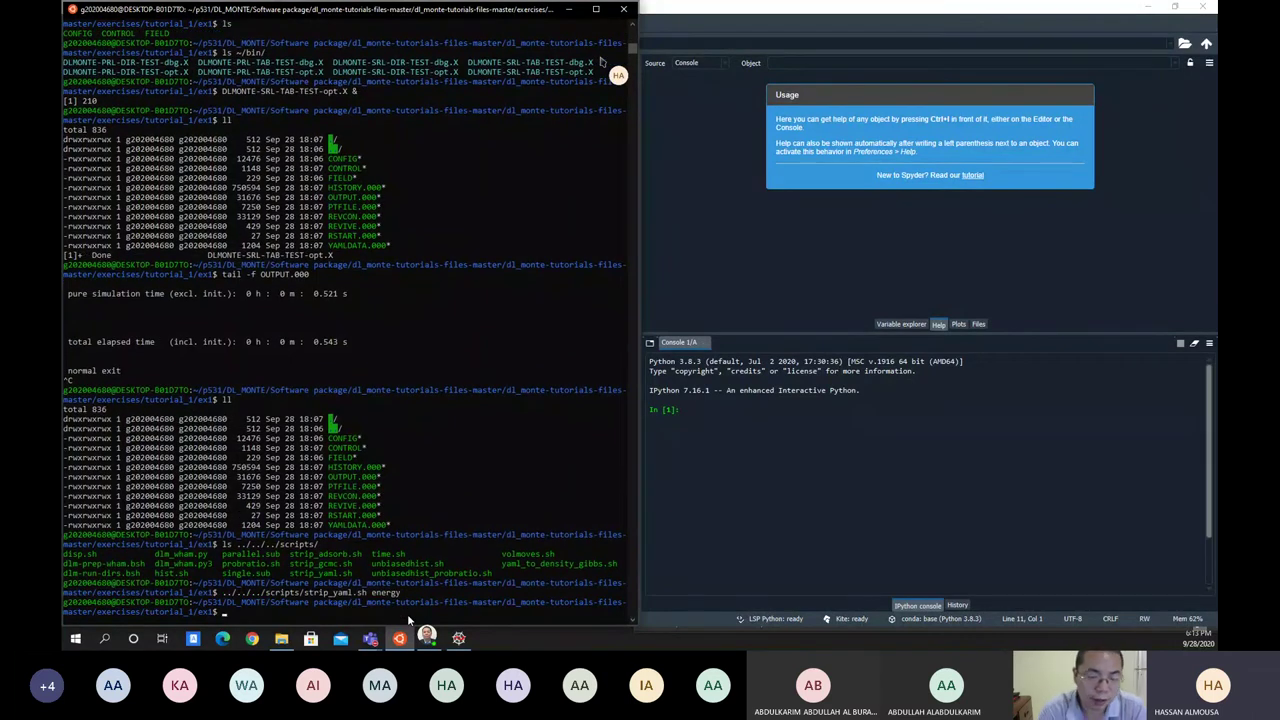
- List the ex1 folder's files in long format with ll and point out energy.dat
text(ll)
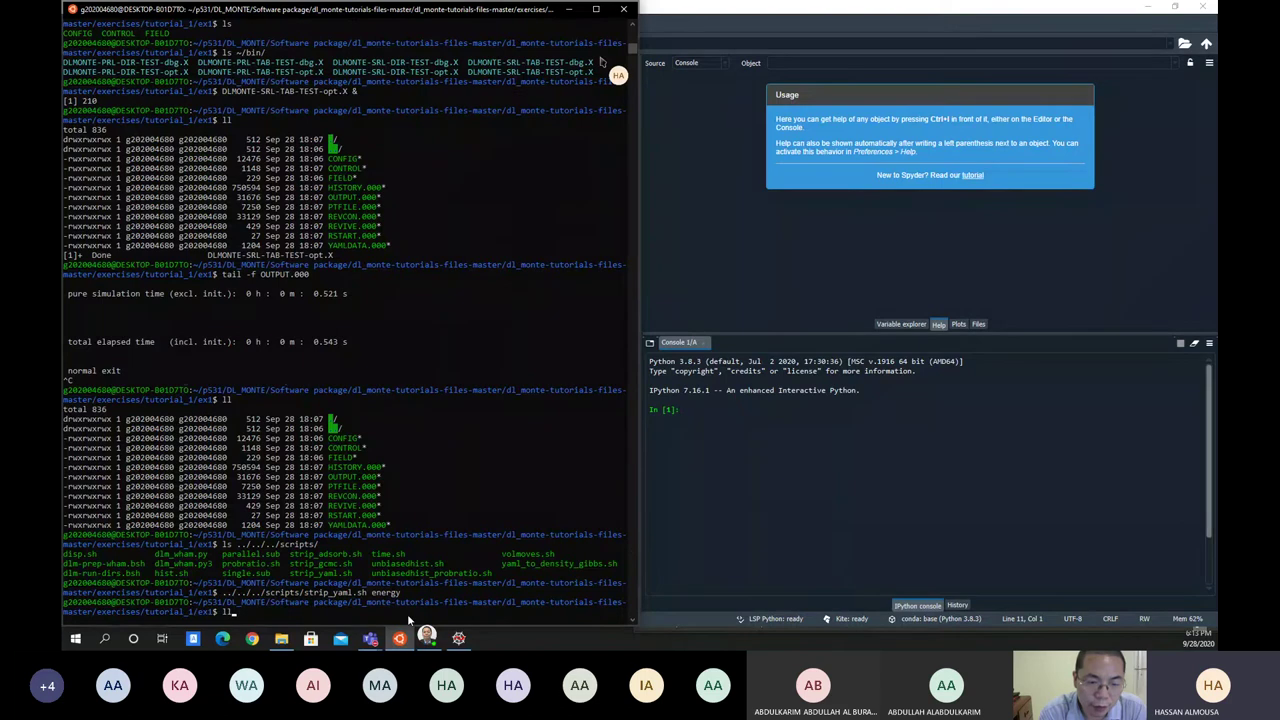
key(Return)
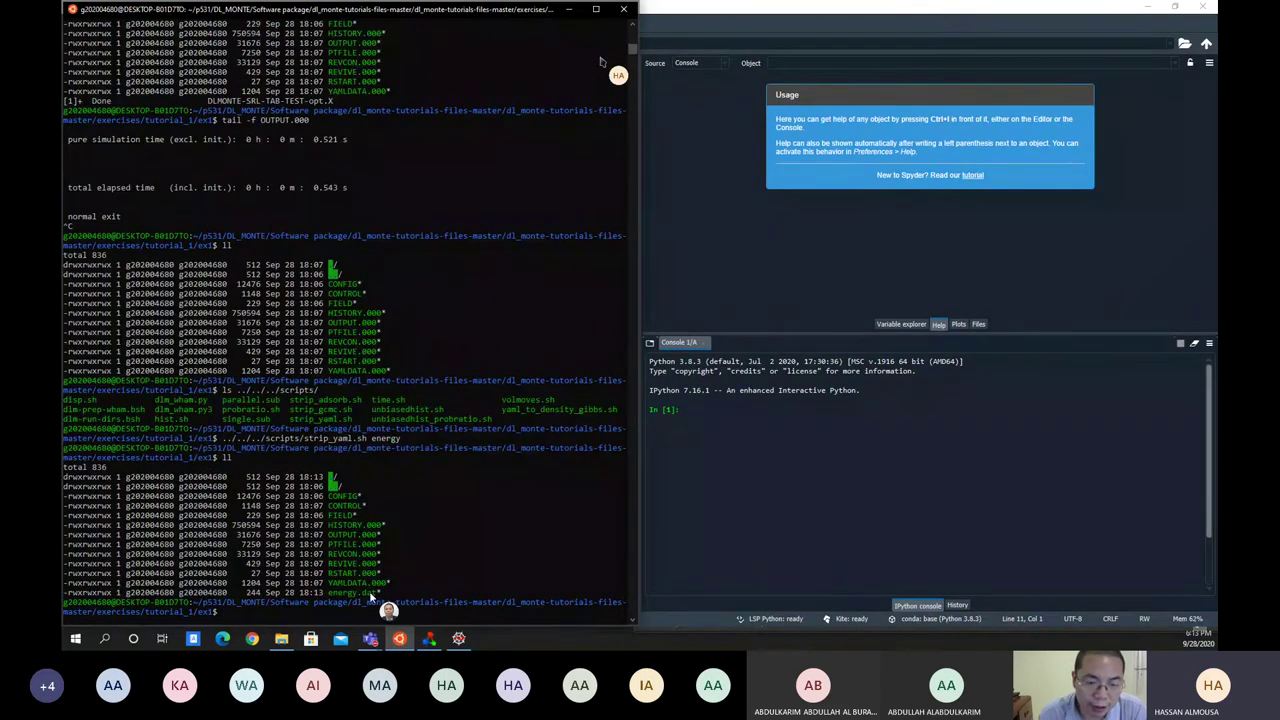
click(370, 596)
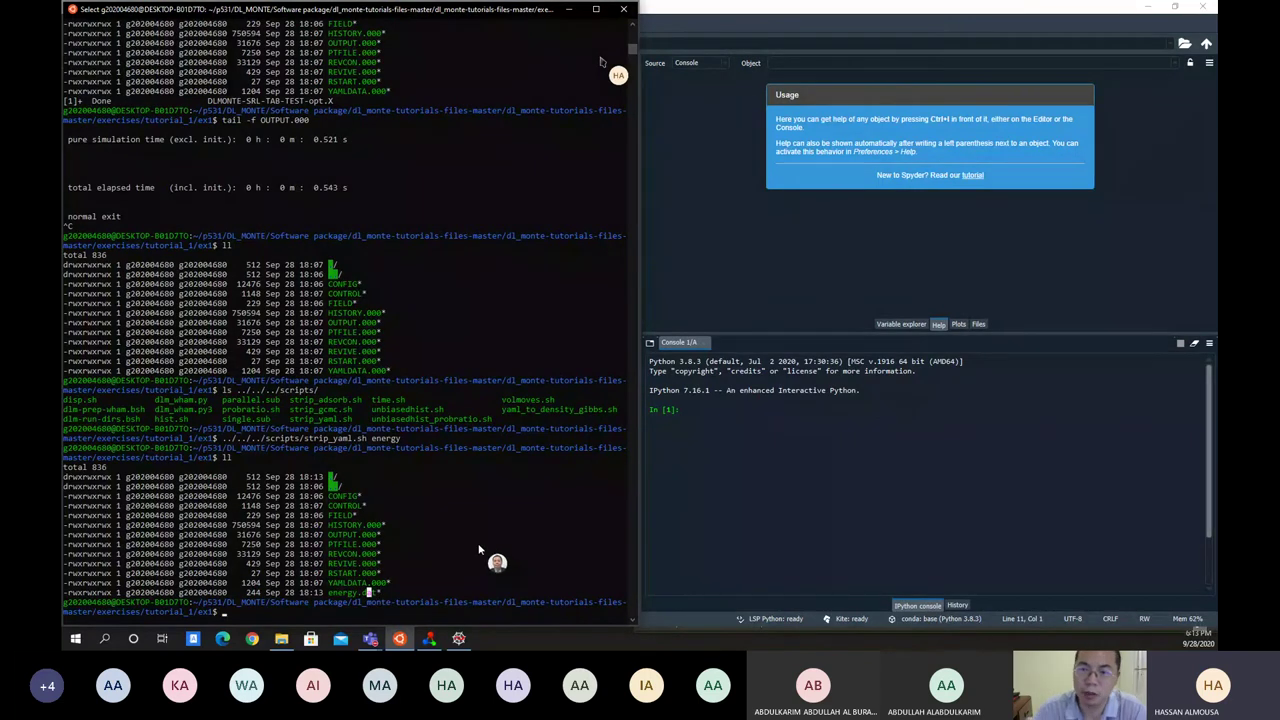
- Switch to Spyder, create a new Python file and add the line "import pylab as pl" below the header
click(770, 277)
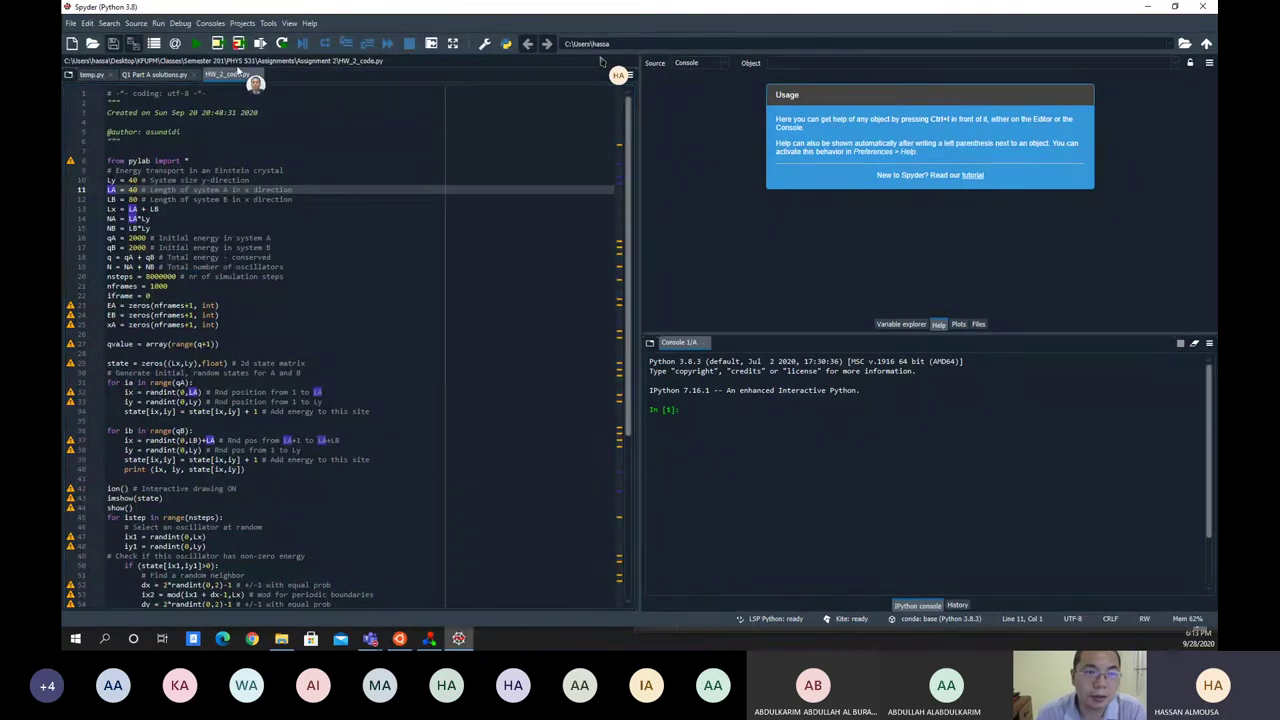
click(71, 44)
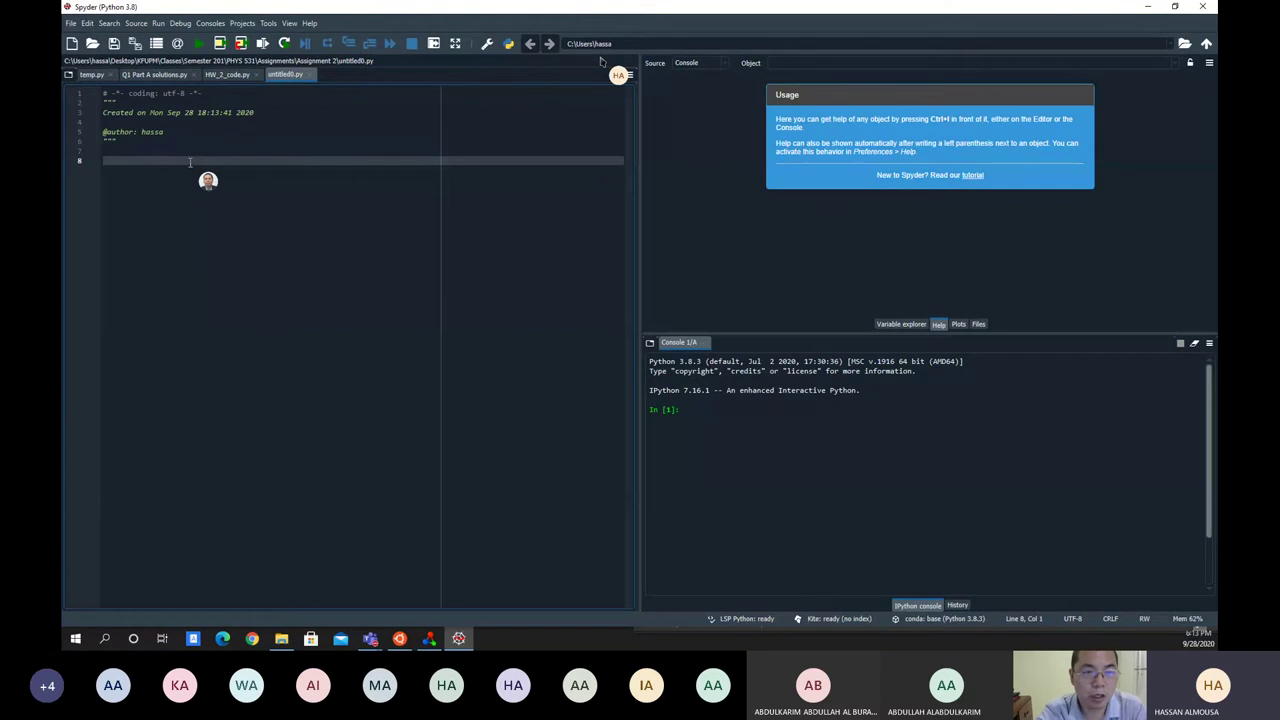
text(import)
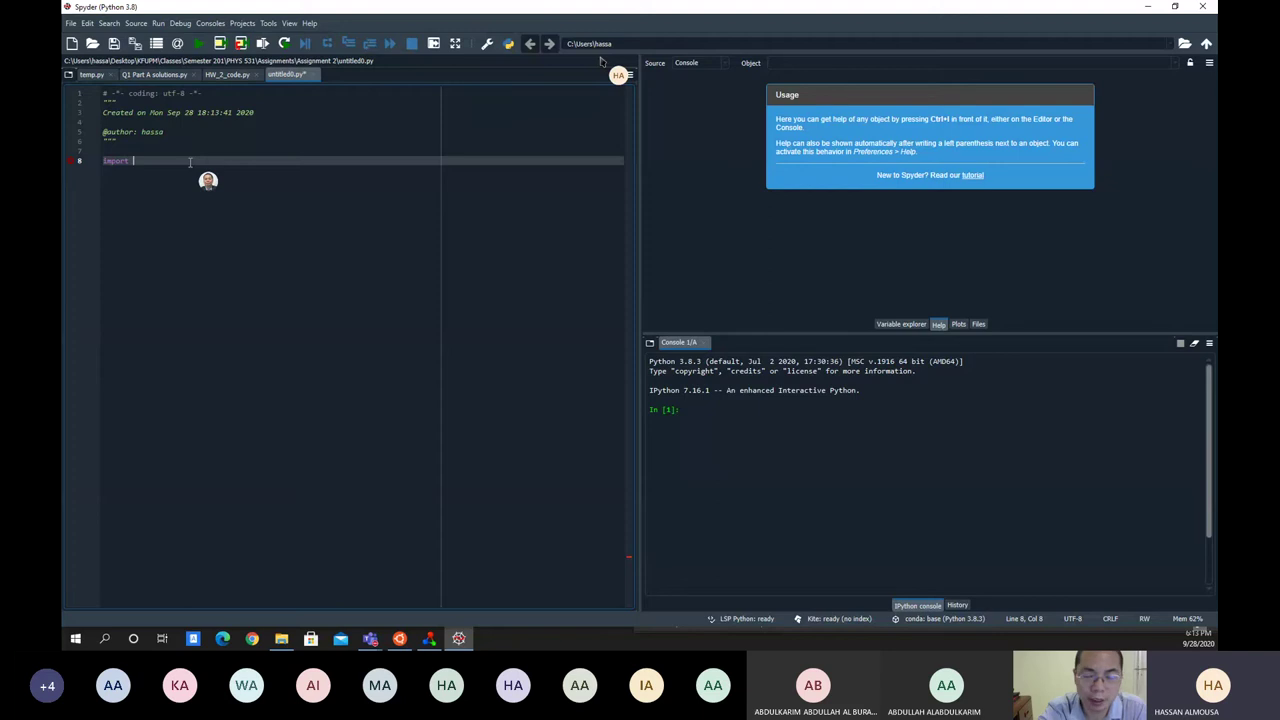
text( pyl)
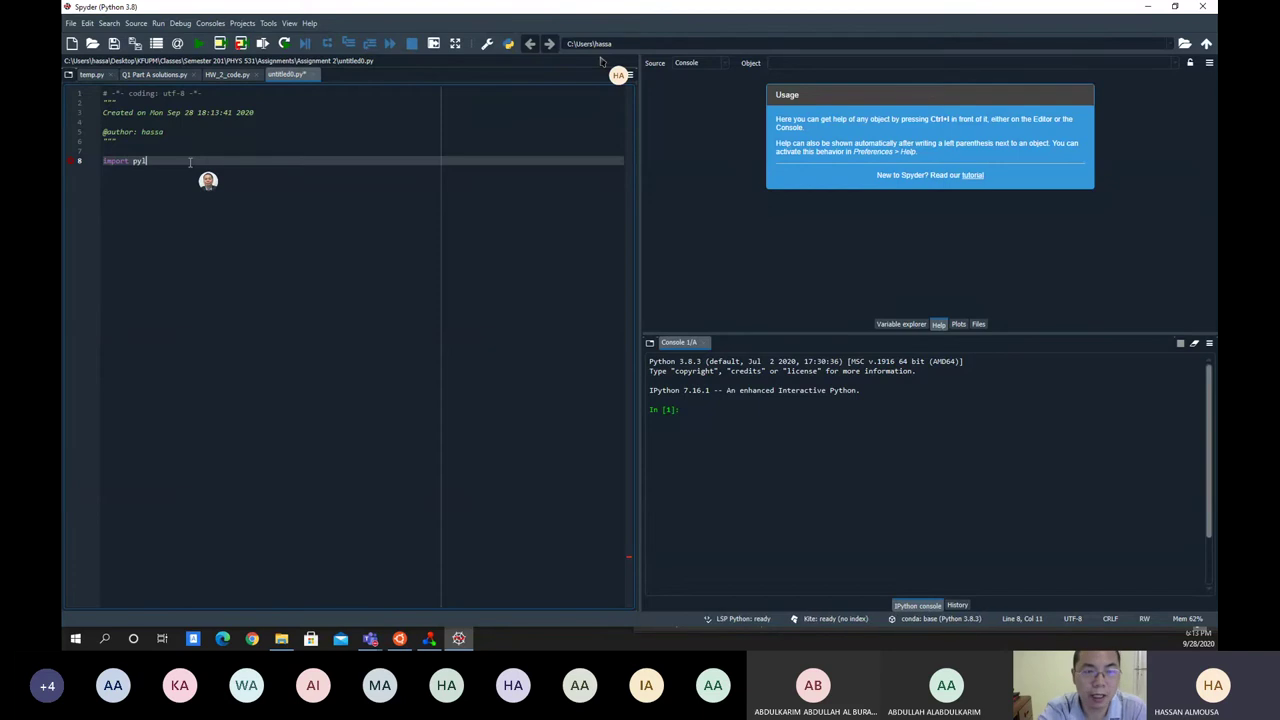
text(a)
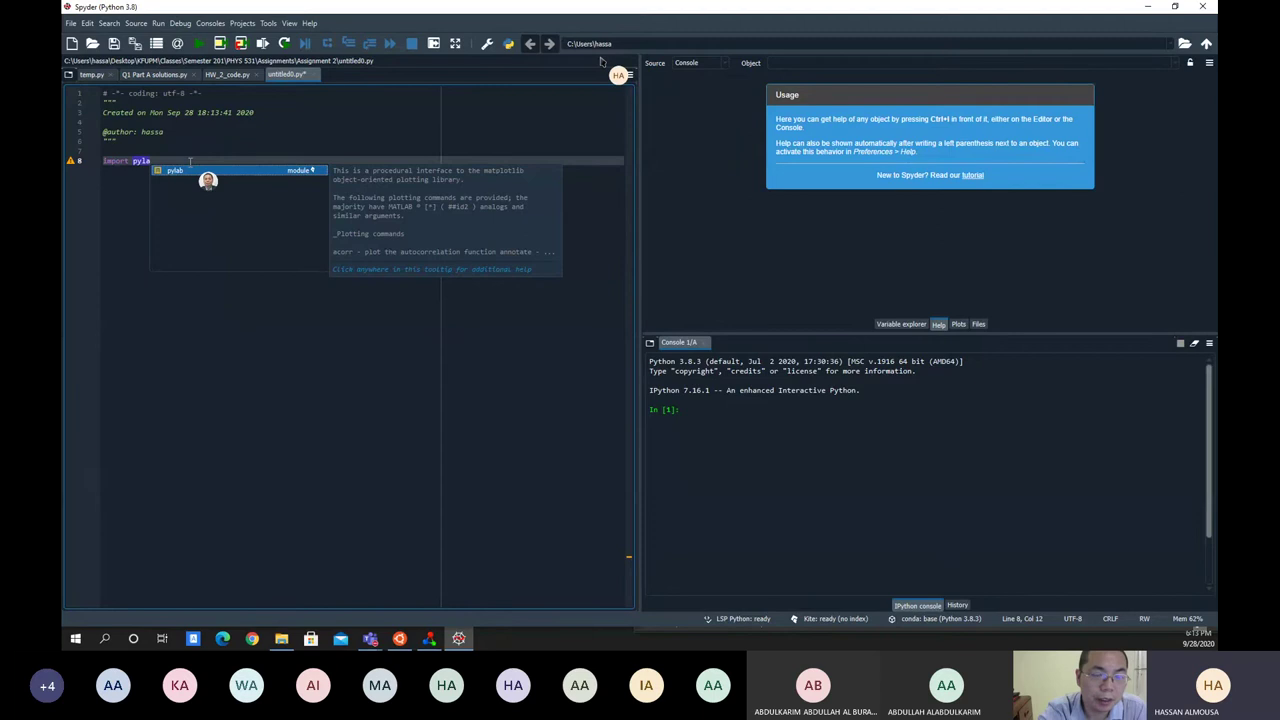
text(b)
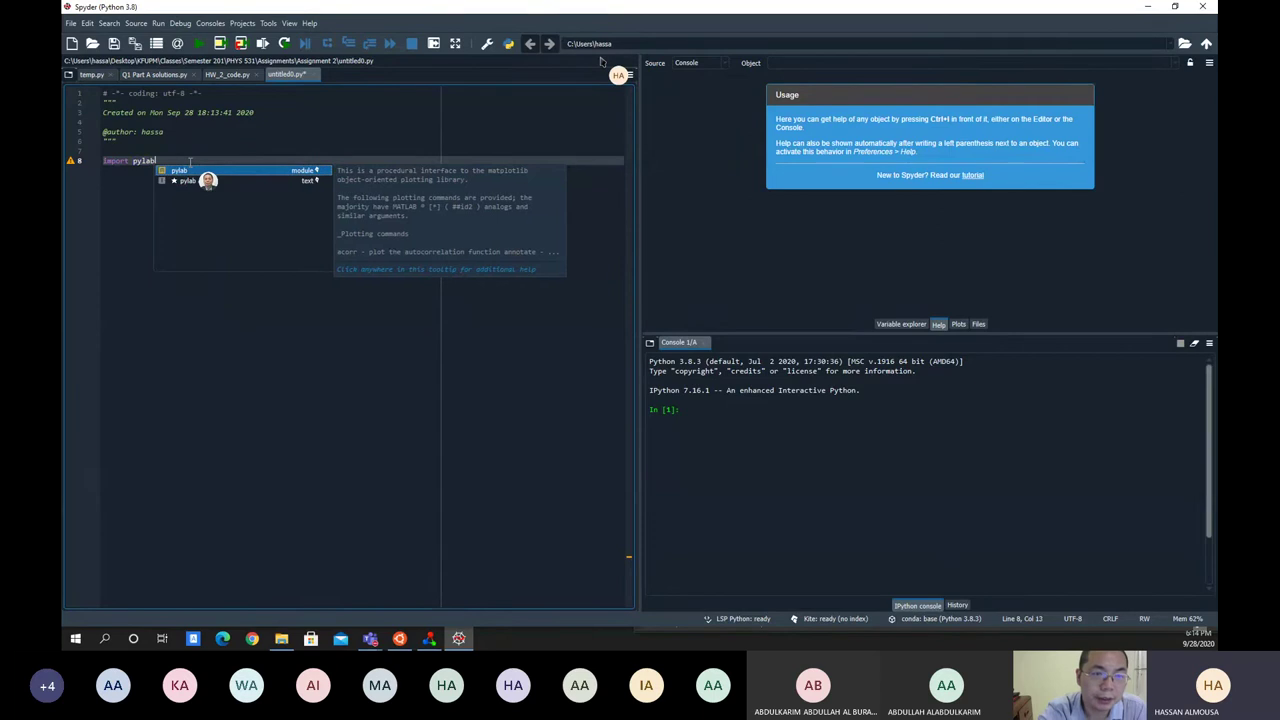
text( as pl)
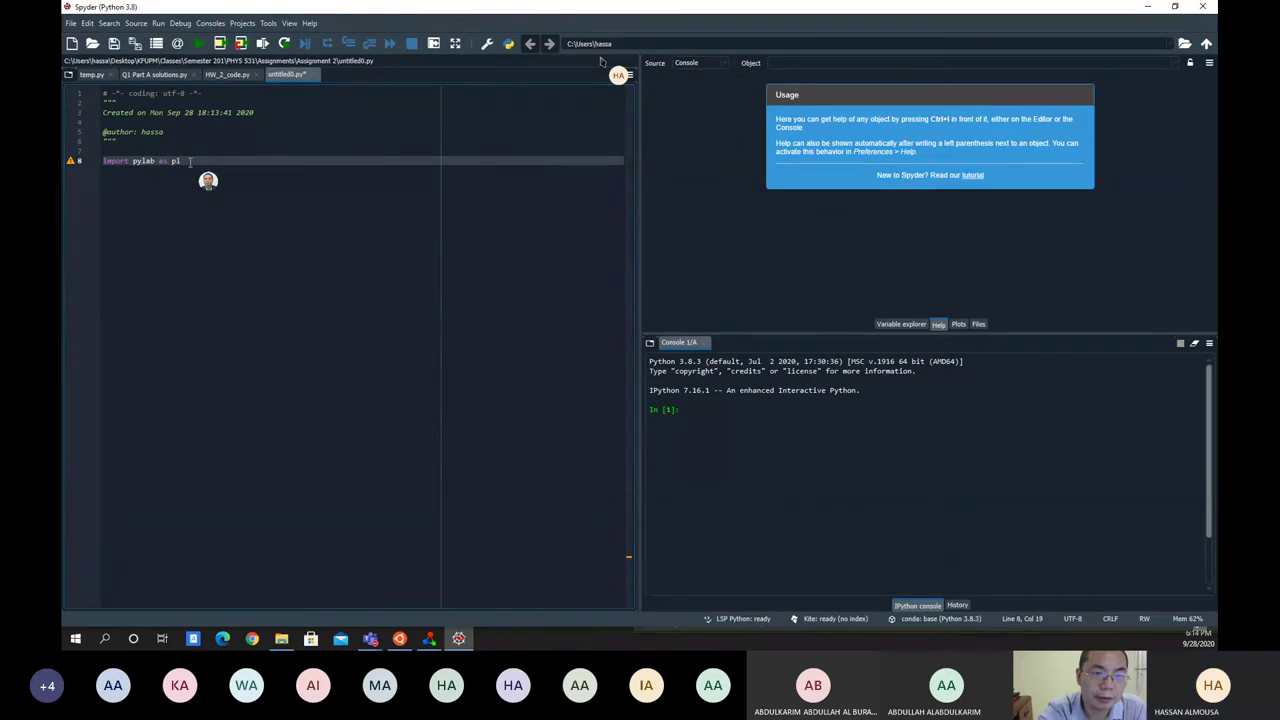
key(Return)
key(Return)
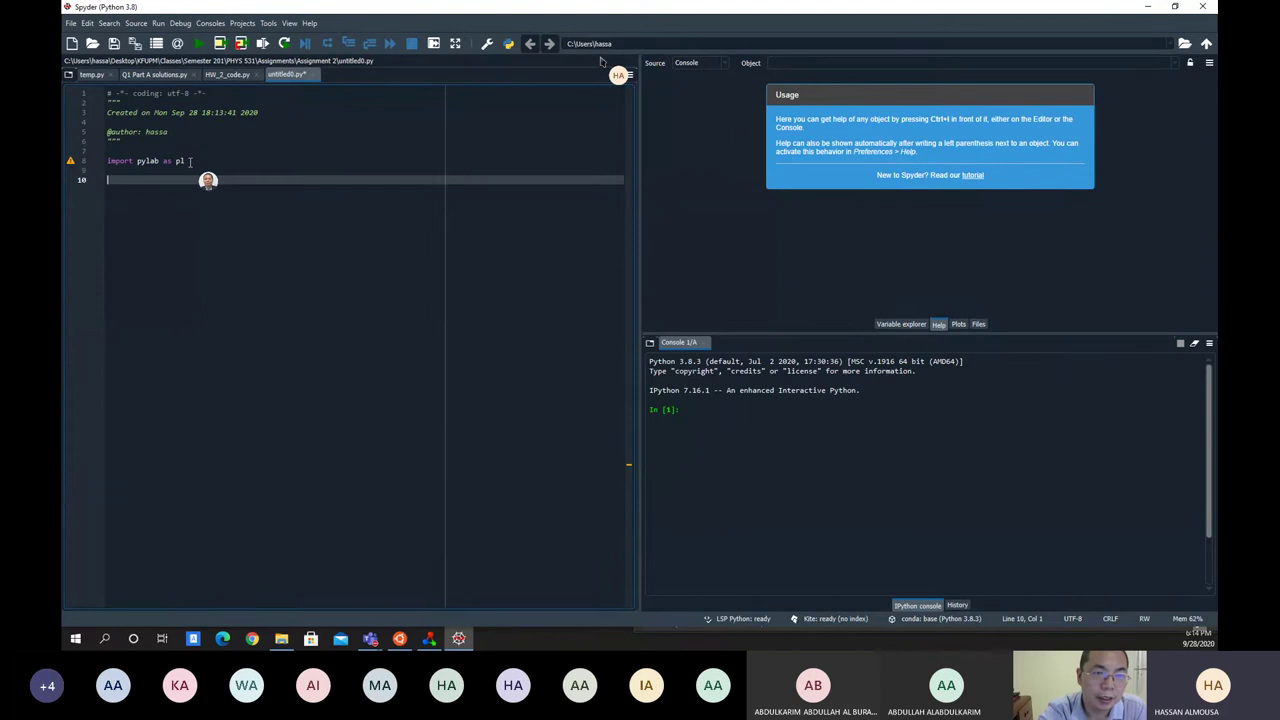
- Add the line pl.loadtxt('energy.dat') on line 10 of the new script to load the energy data
text(pl.)
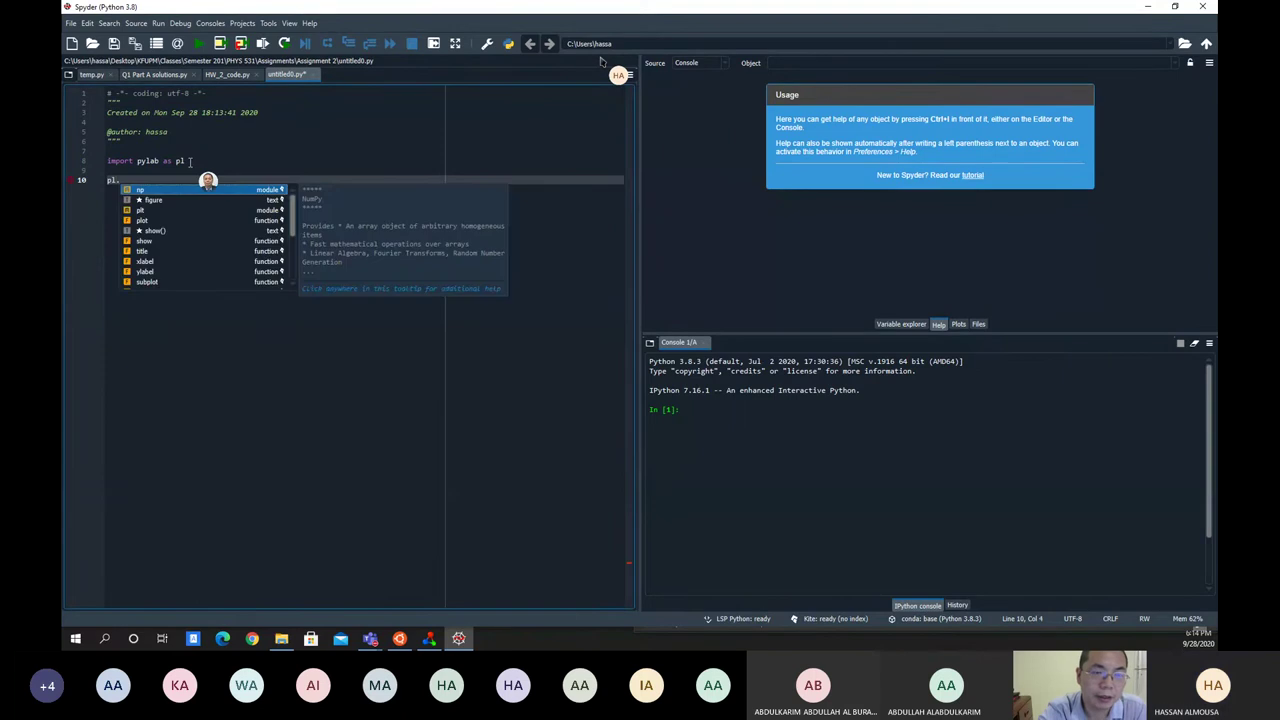
text(loat)
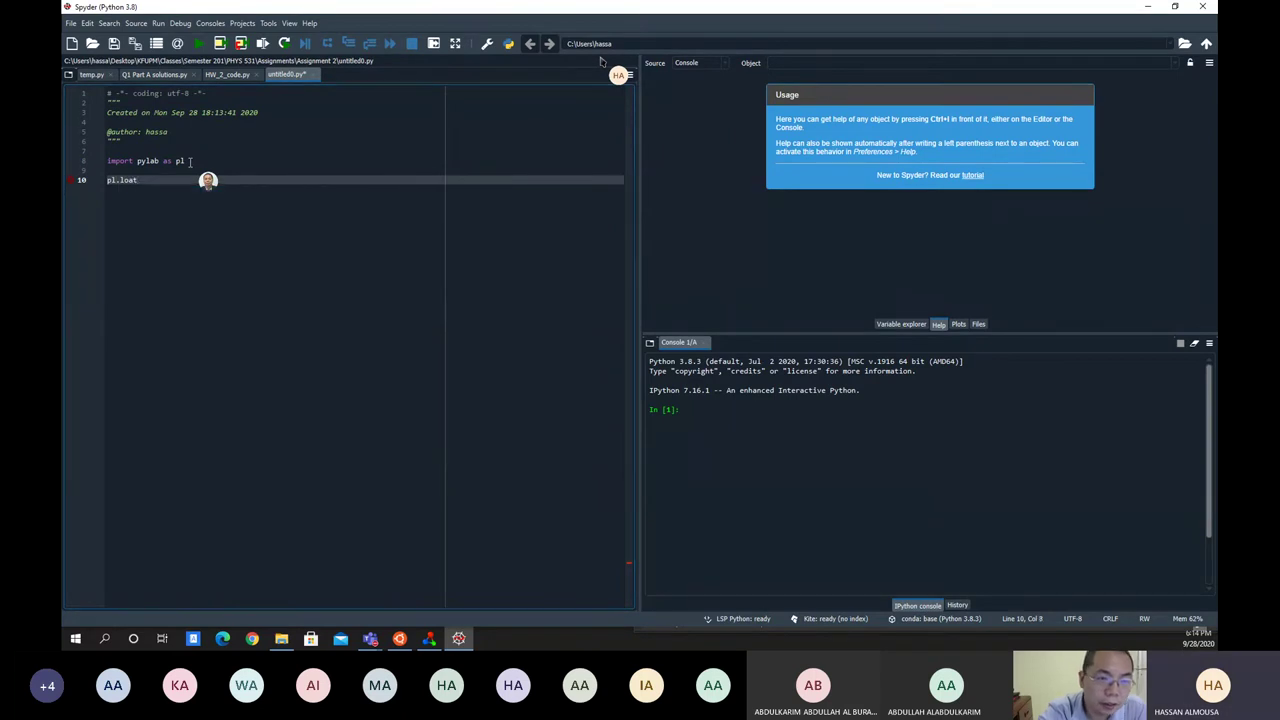
key(BackSpace)
text(d)
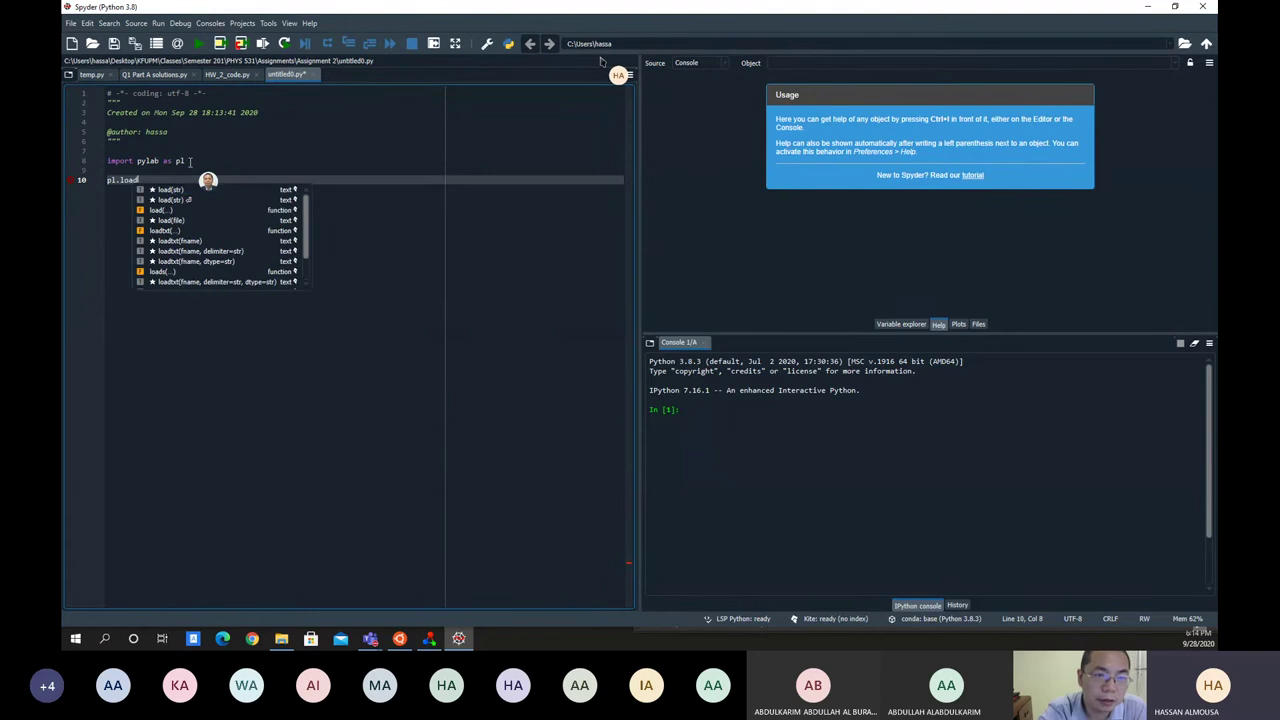
text(tx)
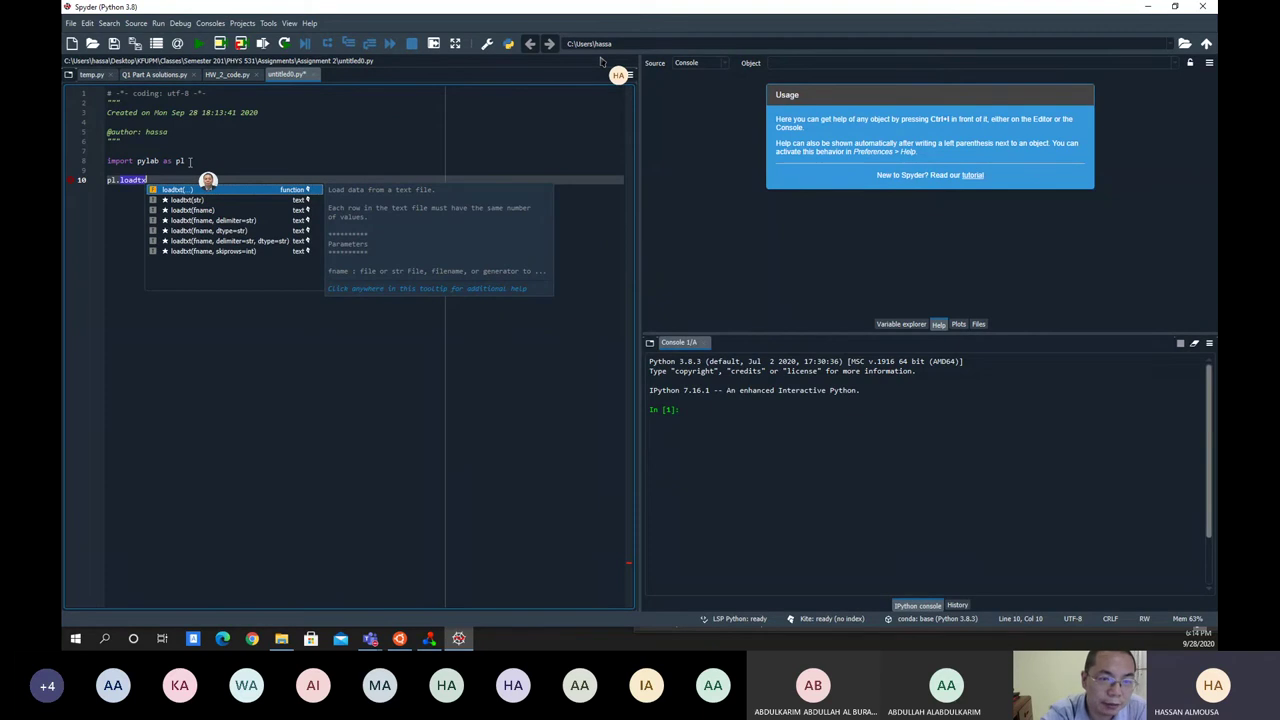
text(t)
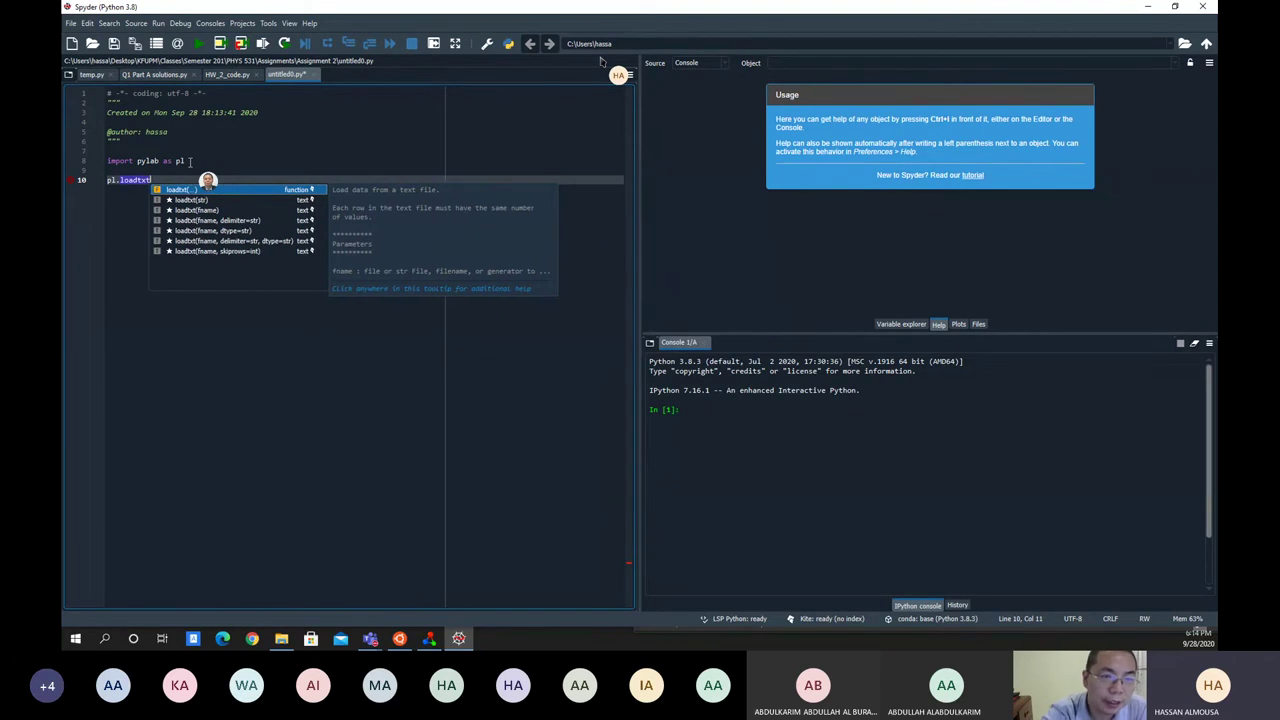
text(()
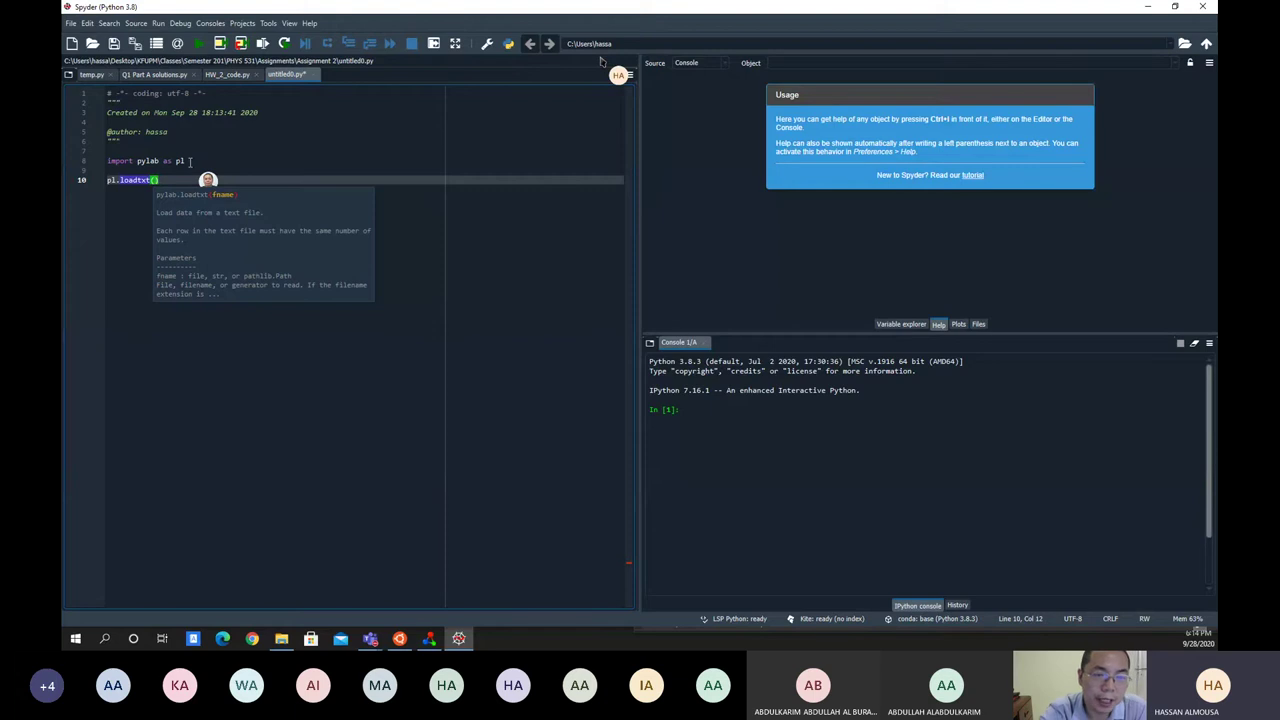
text(e)
key(BackSpace)
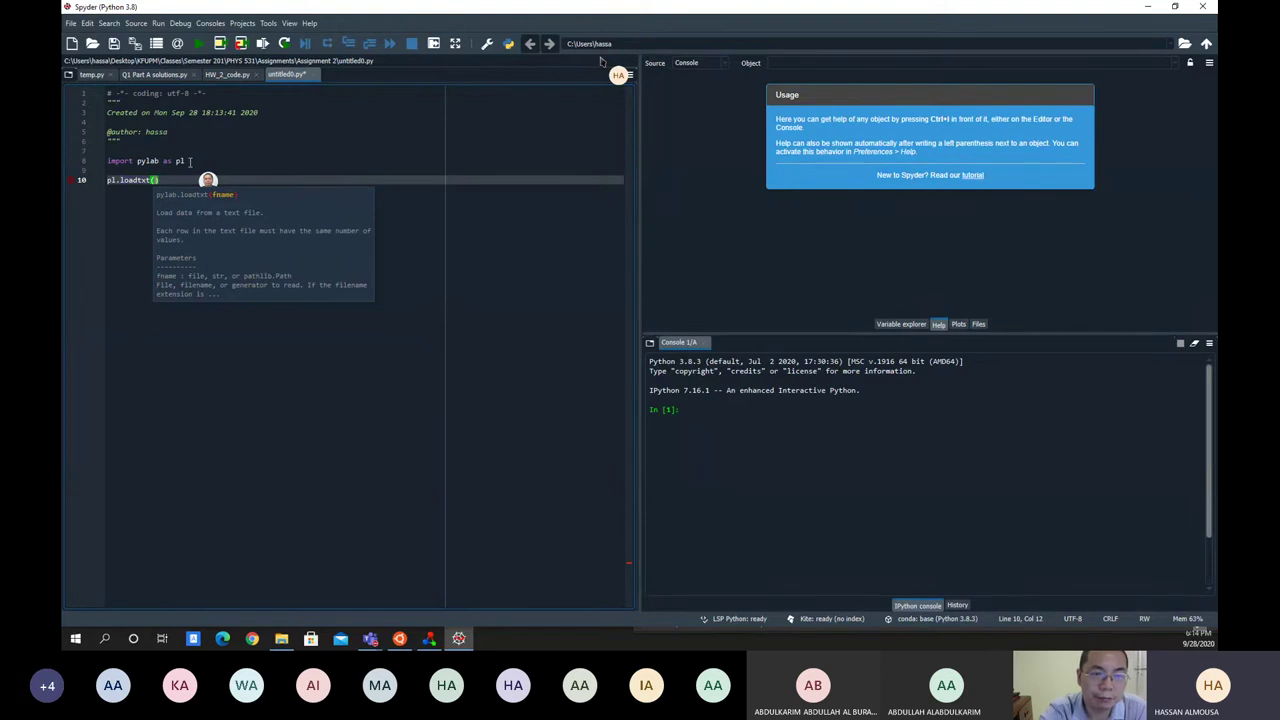
text(')
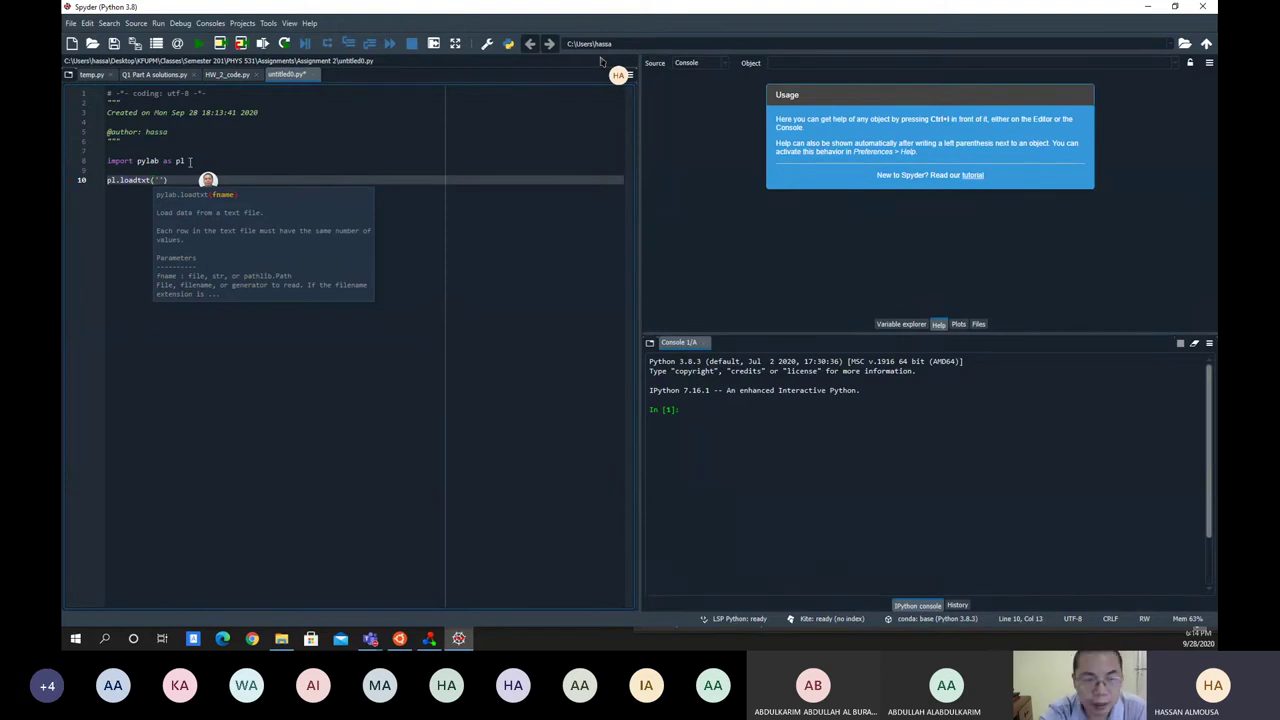
text(energy)
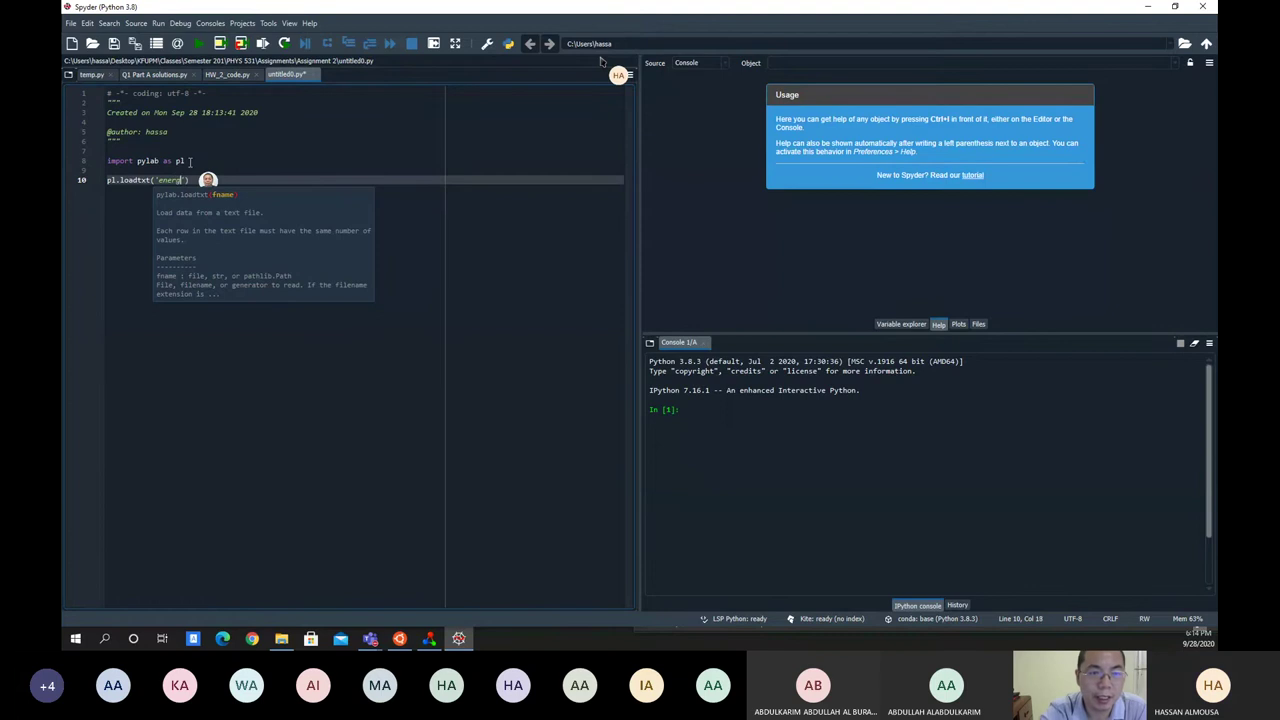
text(.dat)
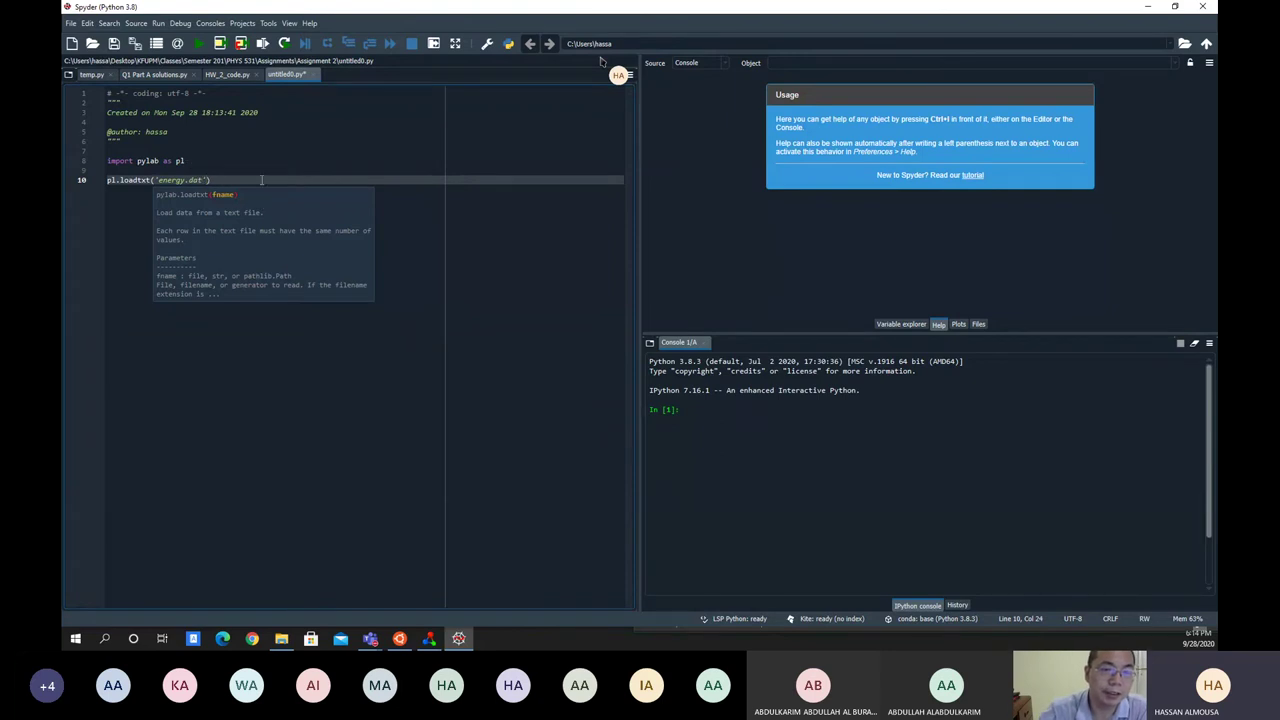
- Add an empty pl.plot() call on line 12, leaving a blank line after the loadtxt line
key(Right)
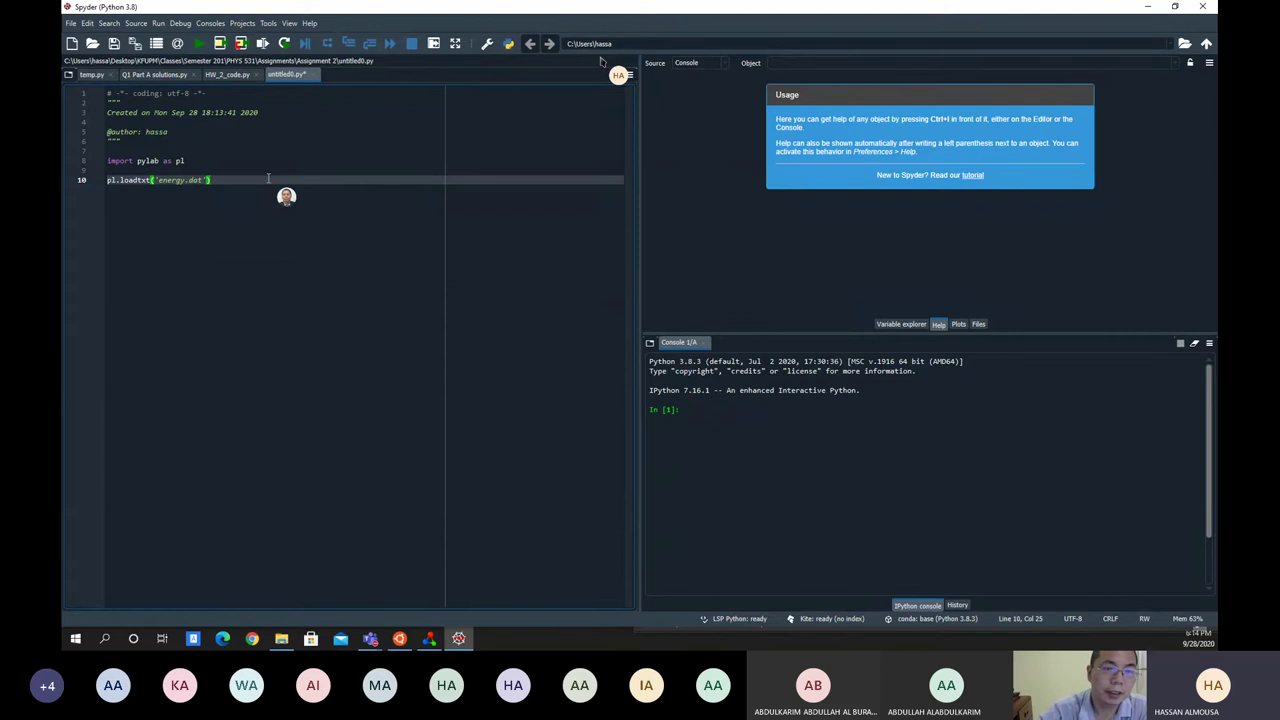
key(Return)
key(Return)
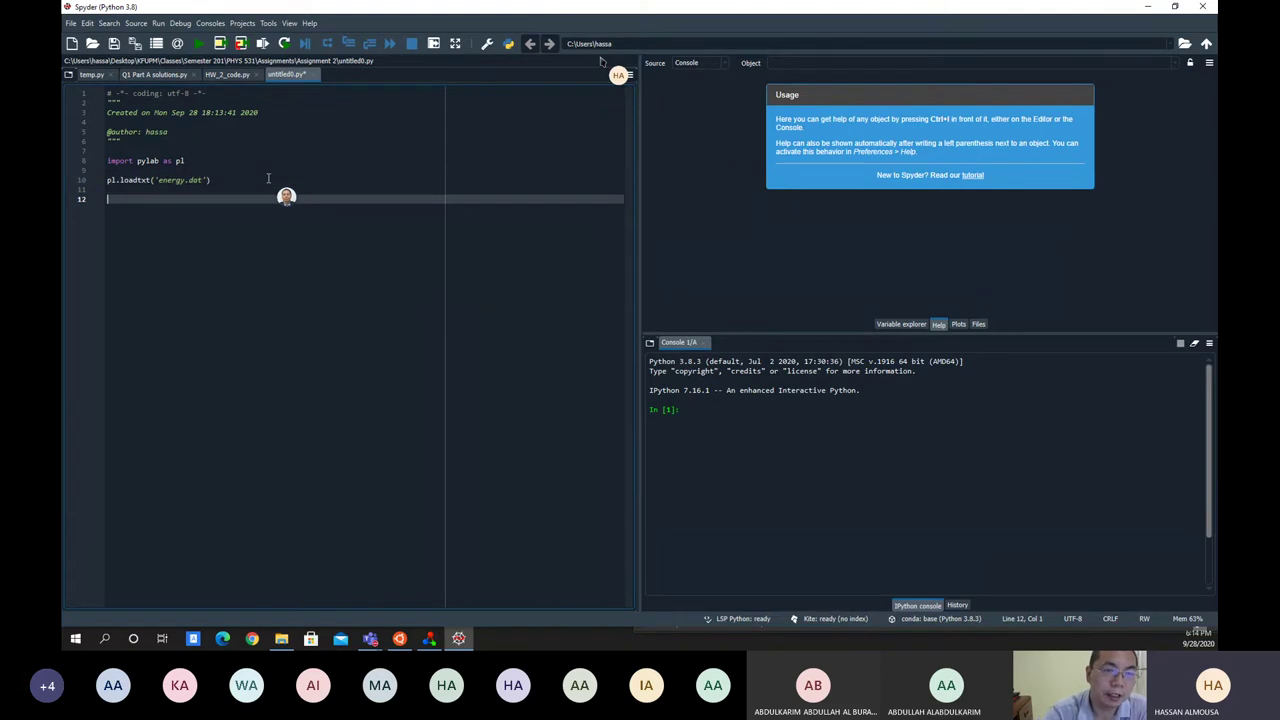
text(p)
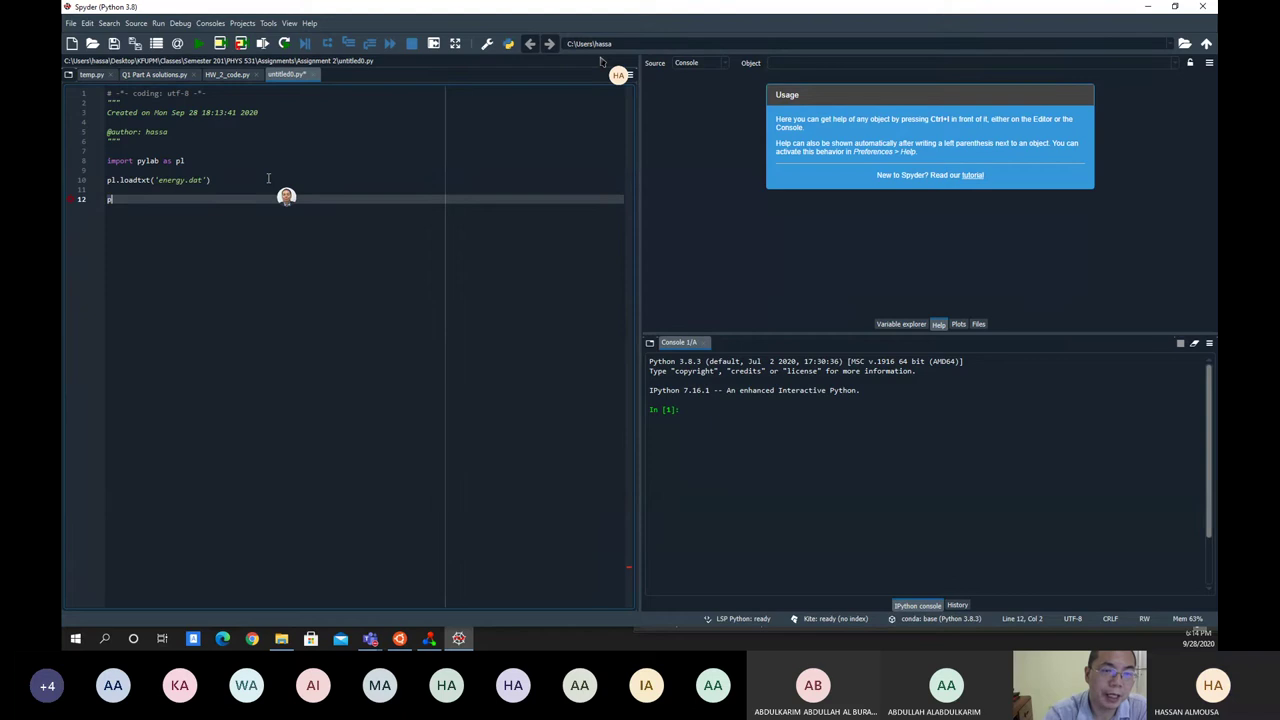
text(l.plot)
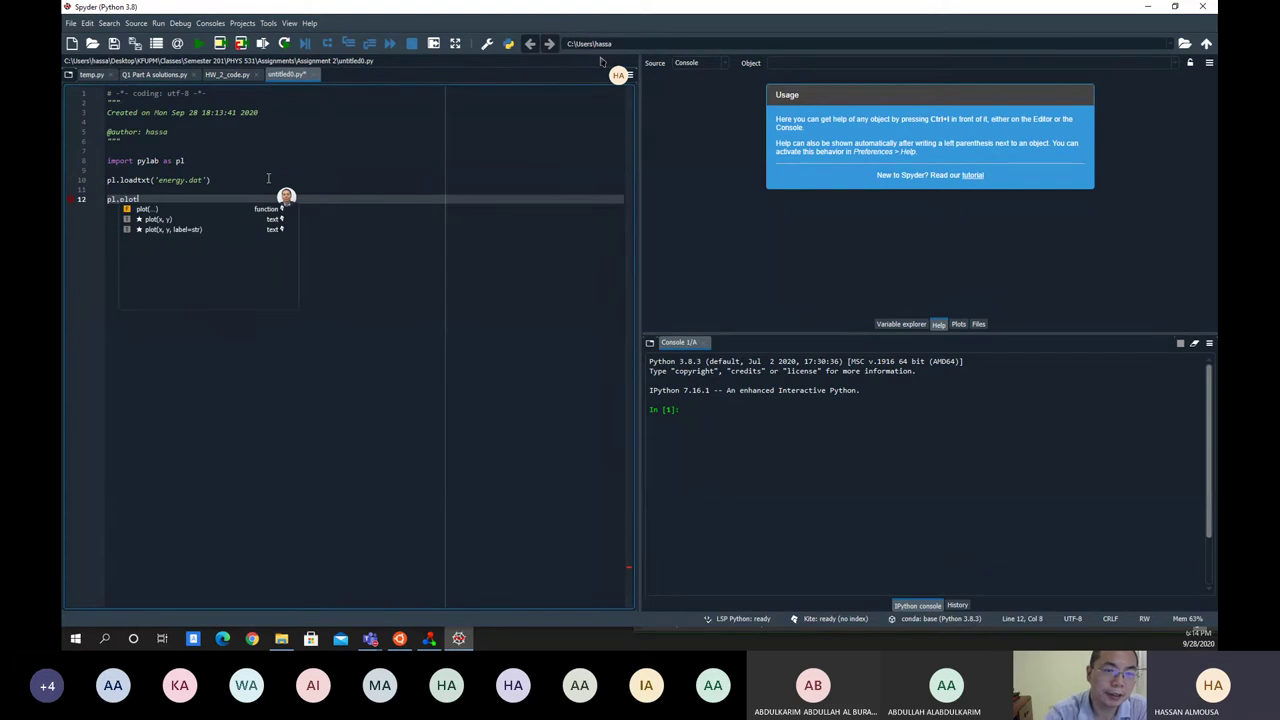
text(()
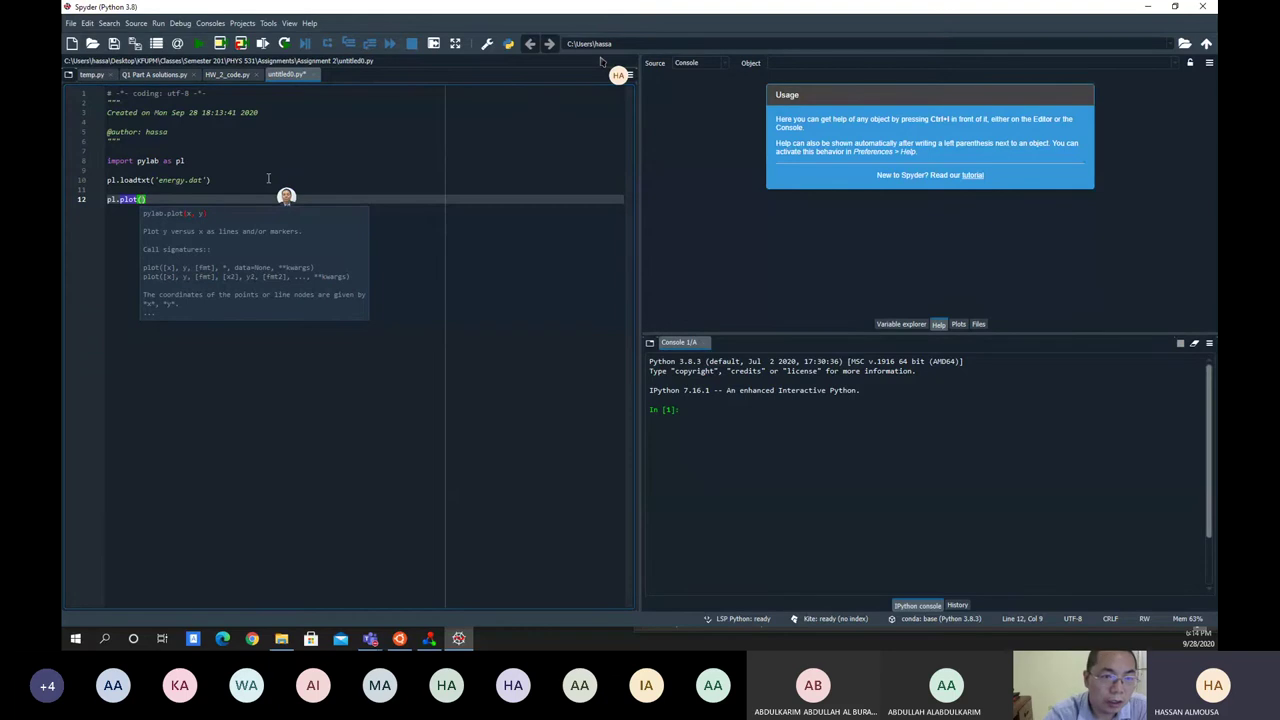
key(Up)
key(Up)
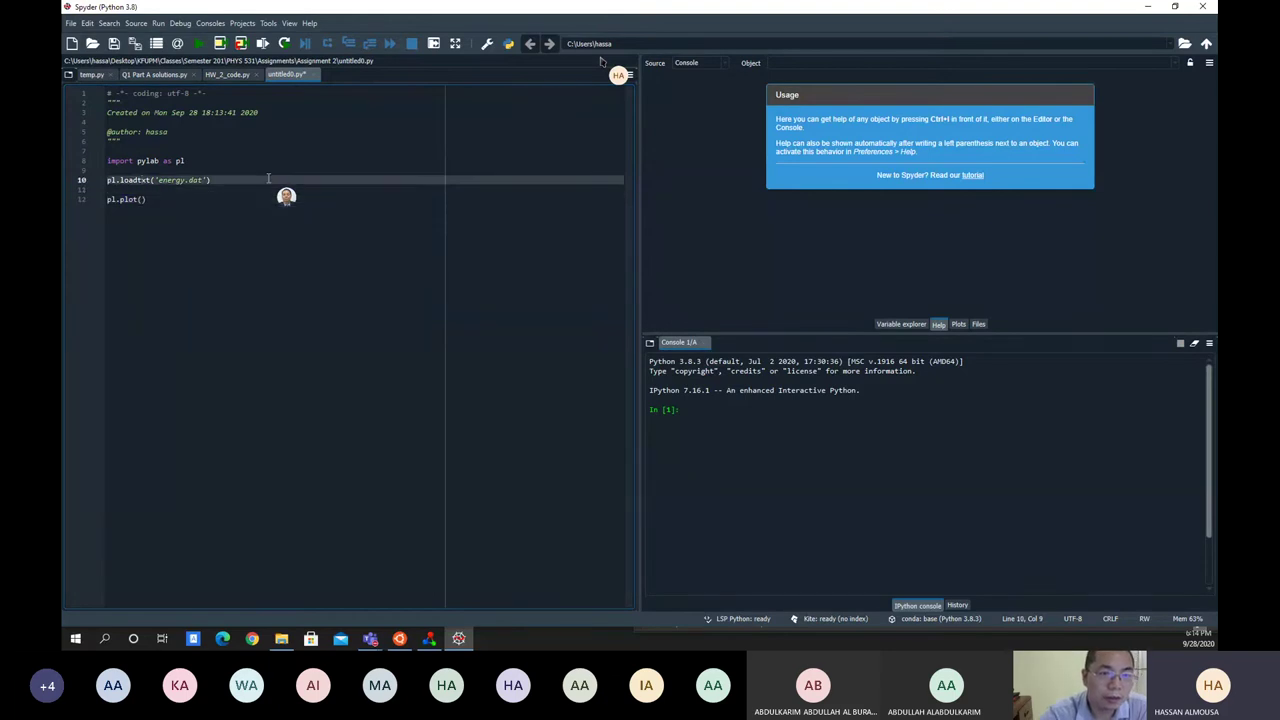
key(Left)
key(Left)
key(Left)
key(Left)
key(Left)
key(Left)
key(Left)
key(Up)
key(Up)
key(End)
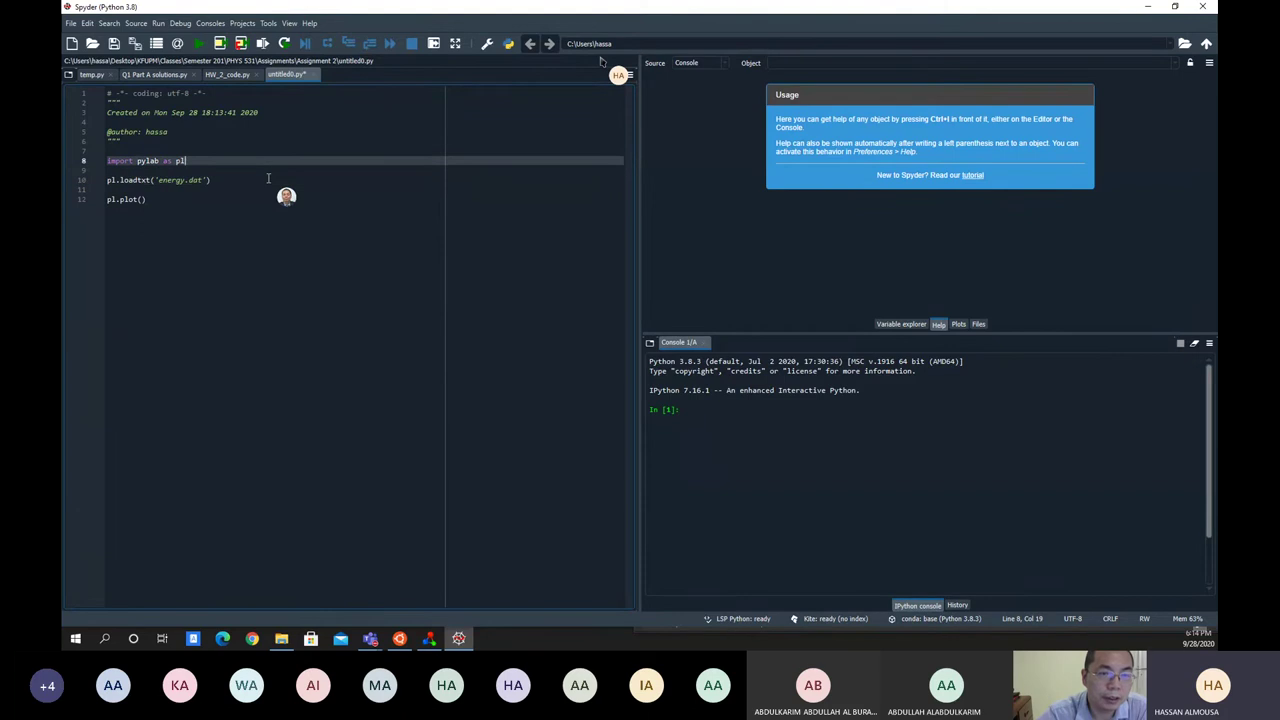
key(Down)
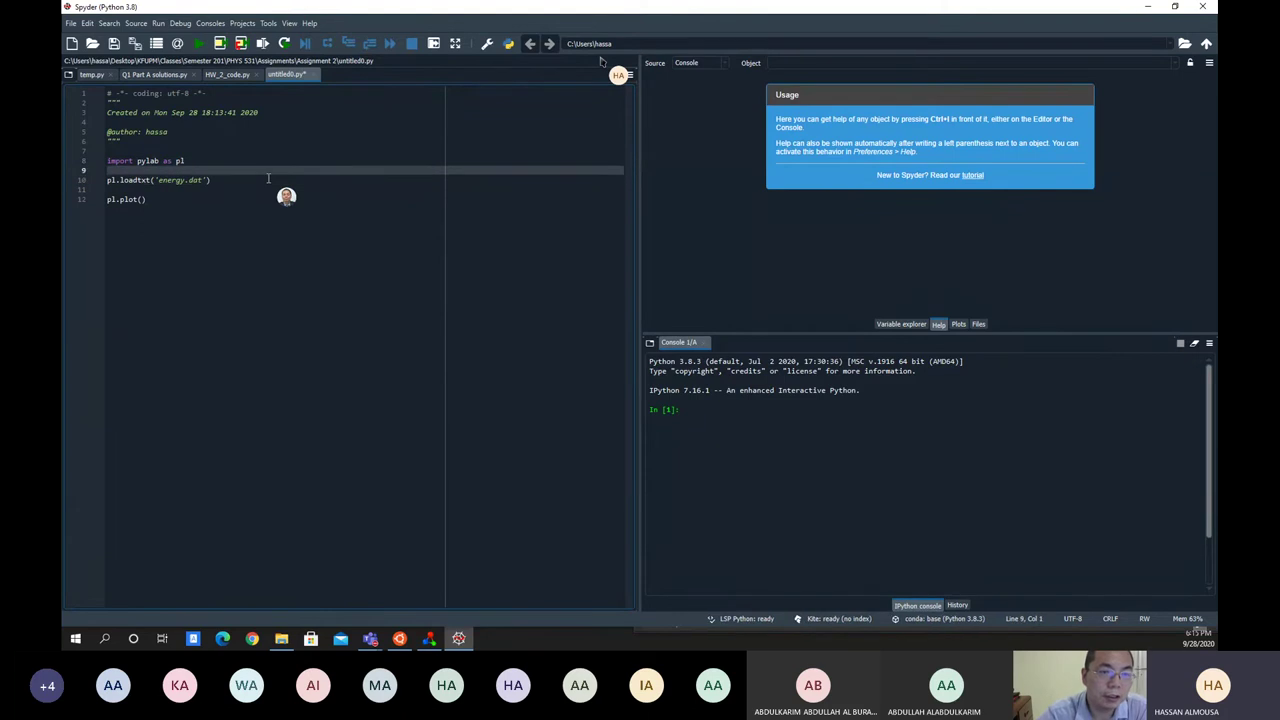
key(Down)
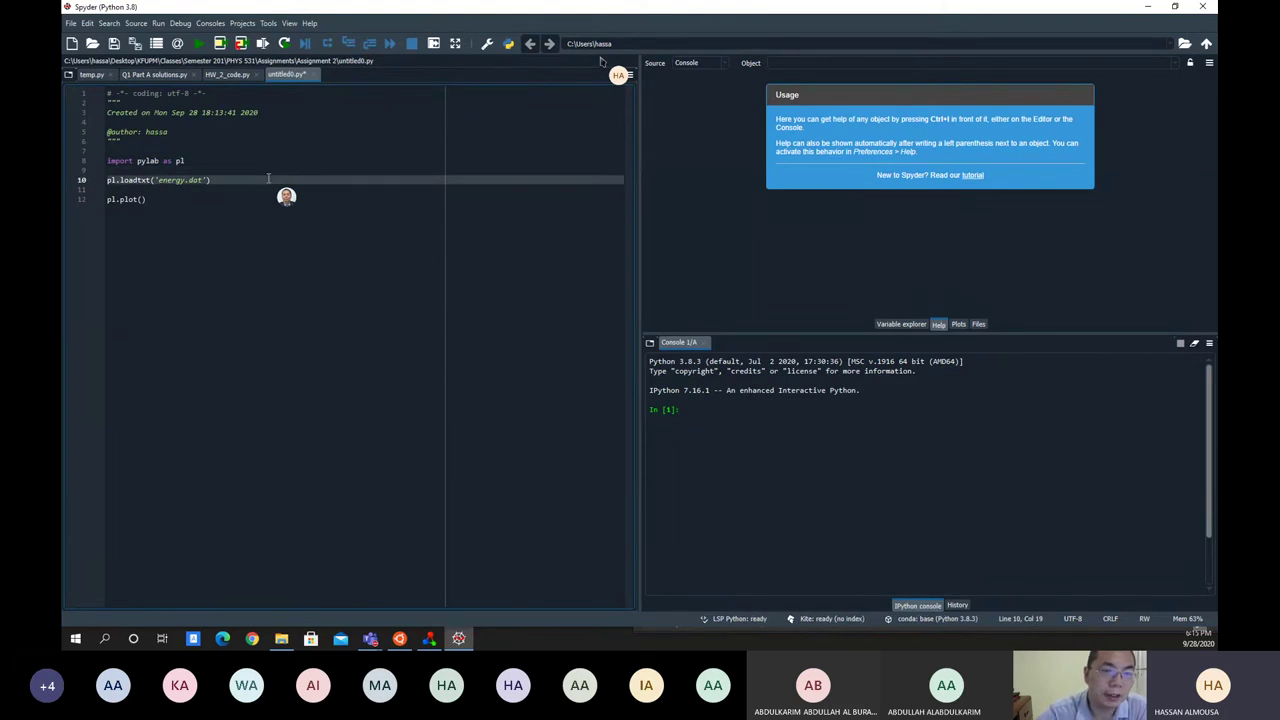
key(Up)
key(Up)
key(End)
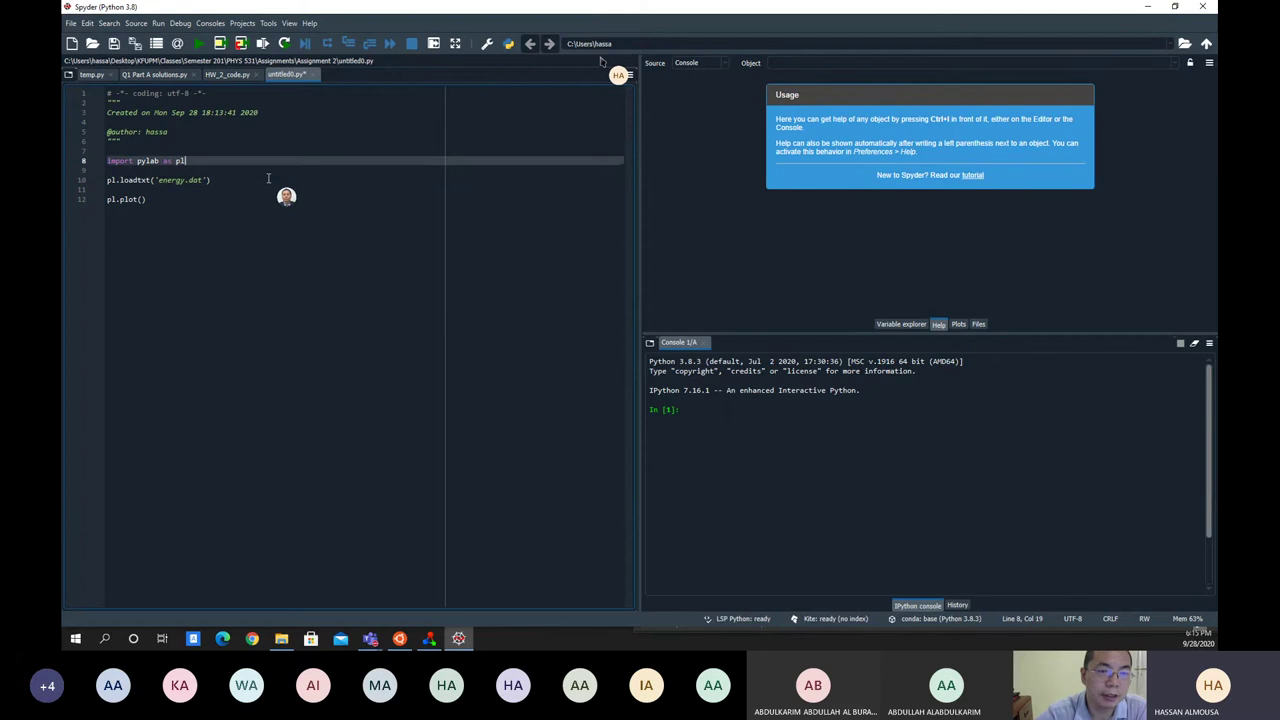
key(Down)
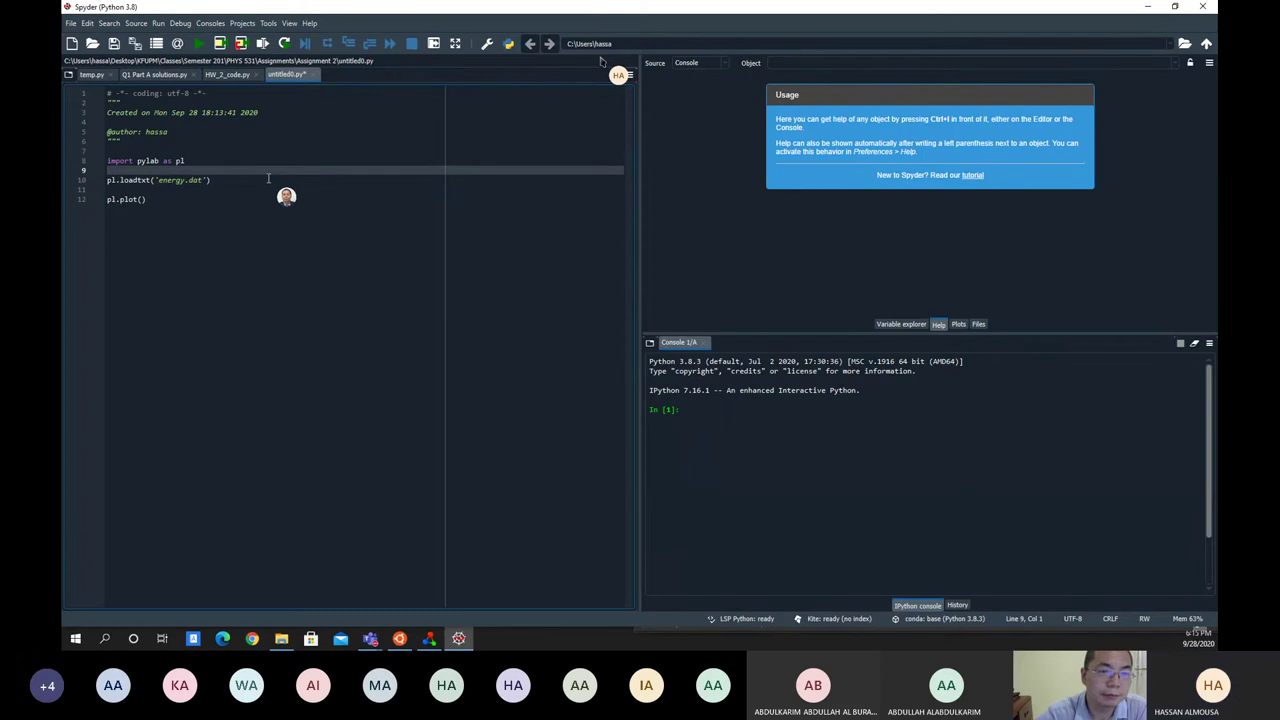
key(Down)
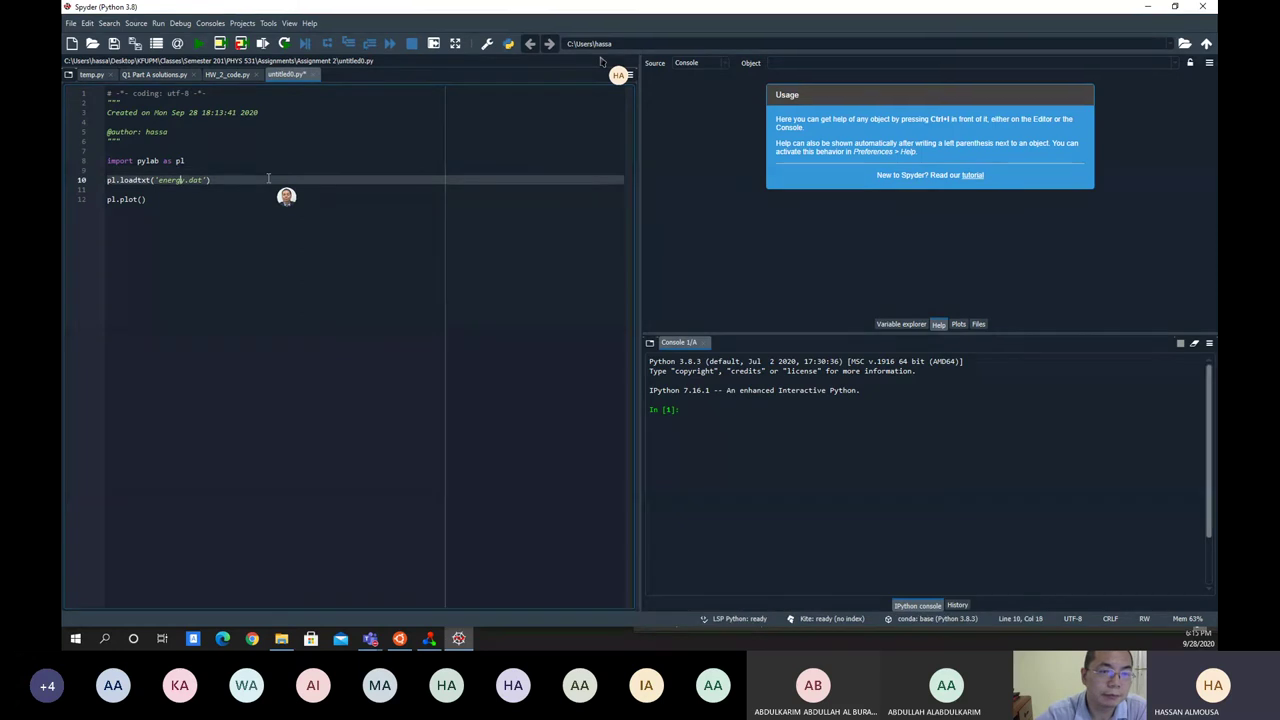
key(Left)
key(Left)
key(Left)
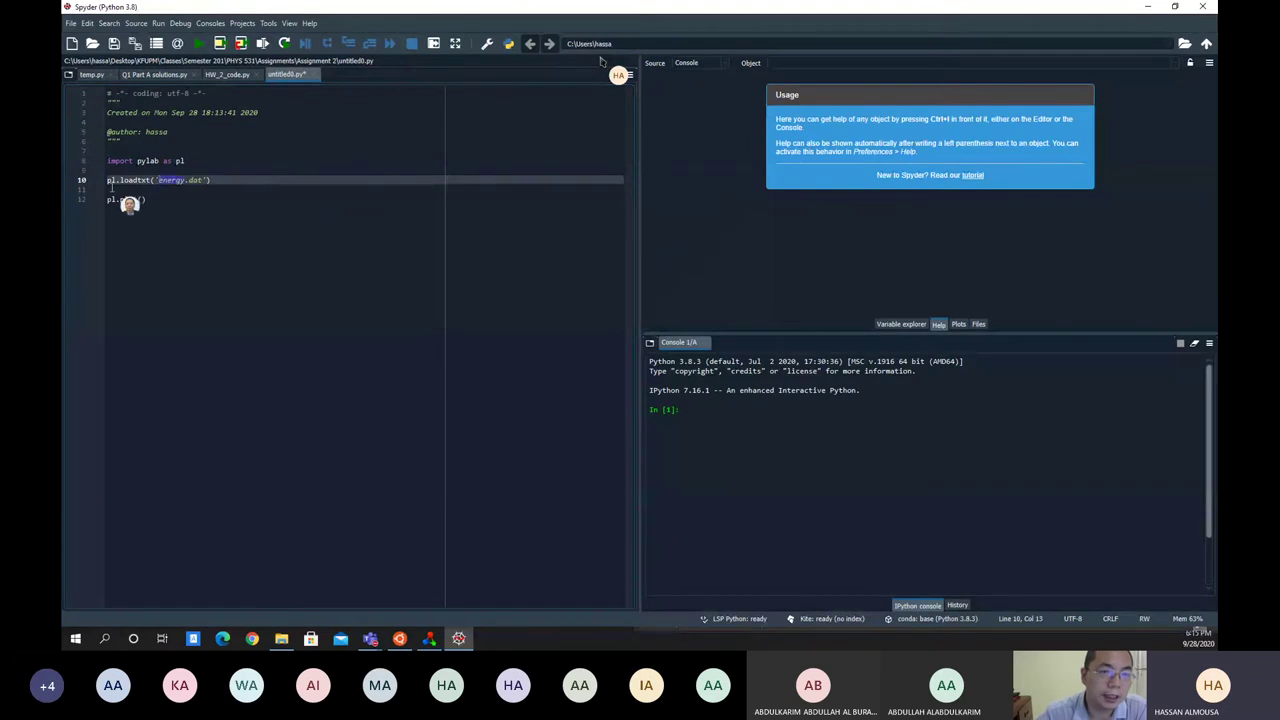
key(End)
key(shift+Home)
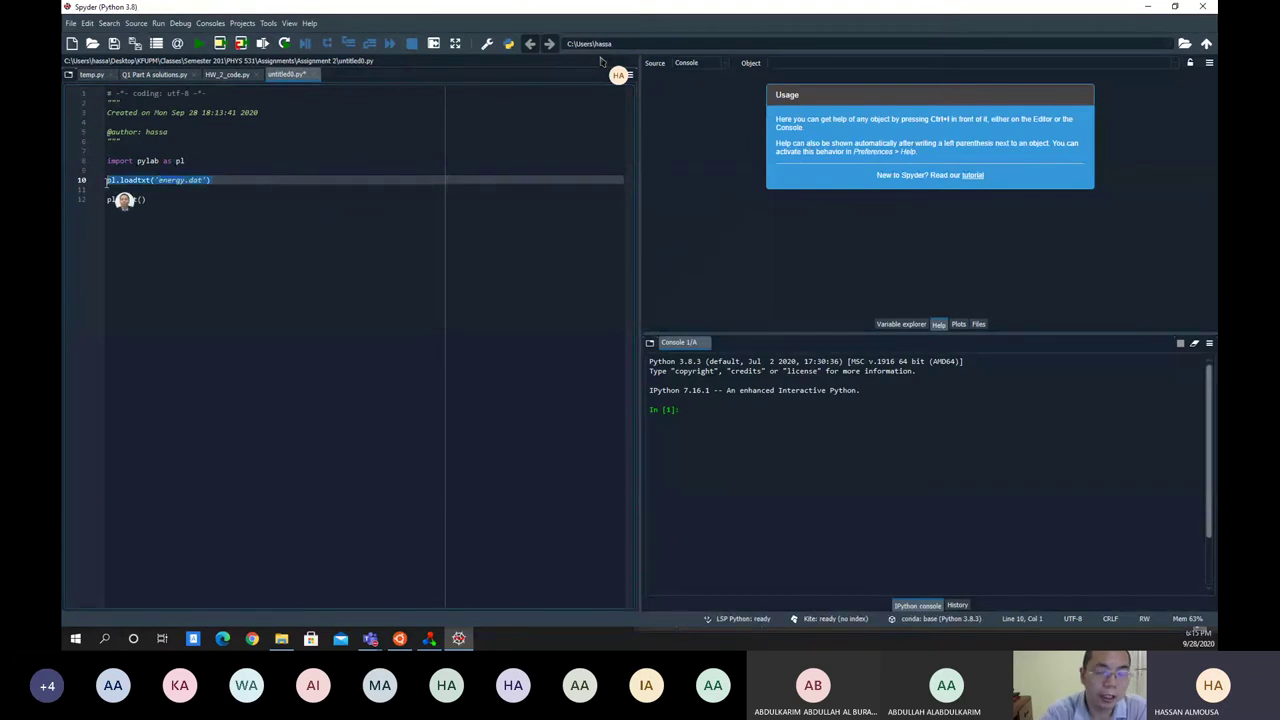
text(p)
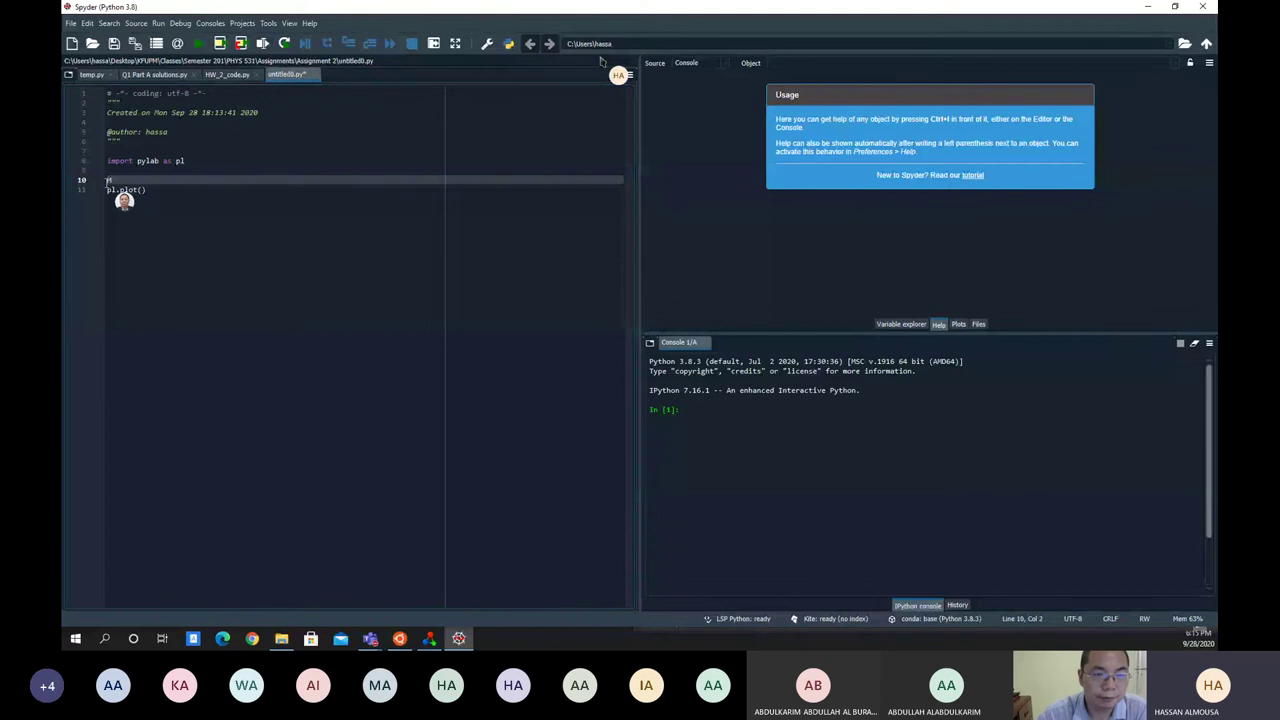
text(=)
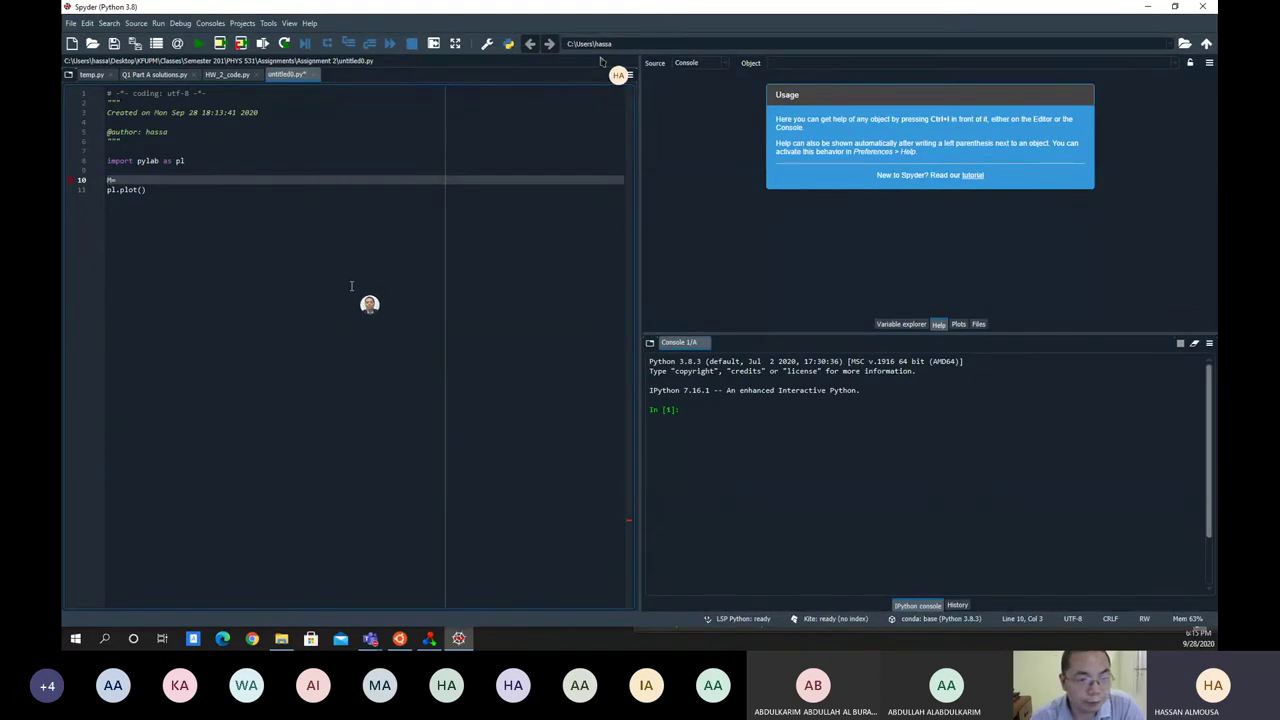
key(ctrl+z)
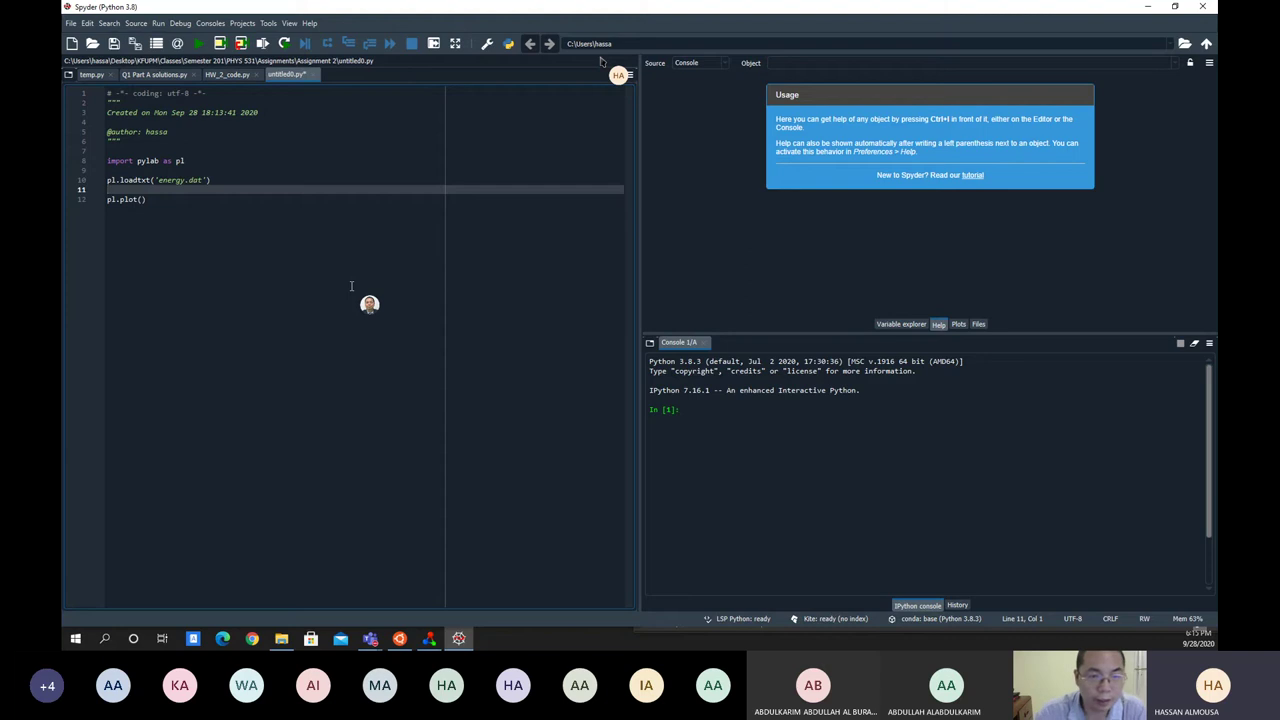
- Assign the loaded energy.dat data to the variable M by prefixing the pl.loadtxt call with M=
click(110, 180)
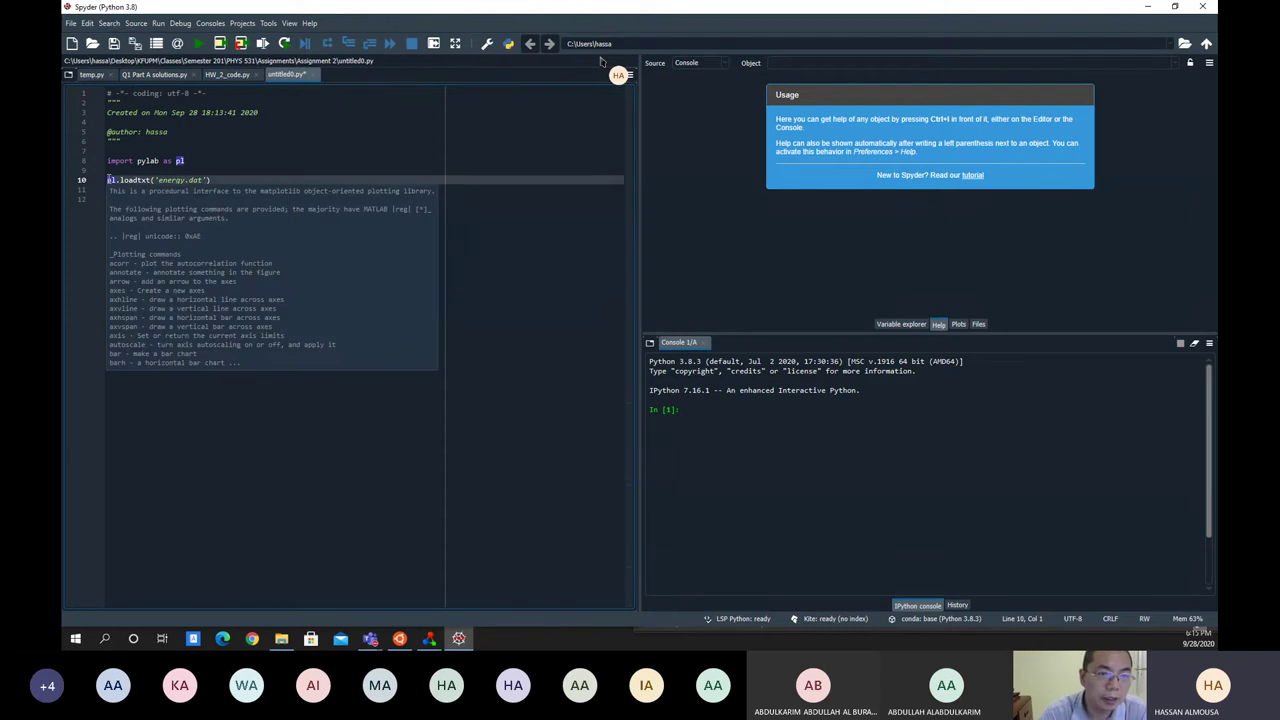
text(m)
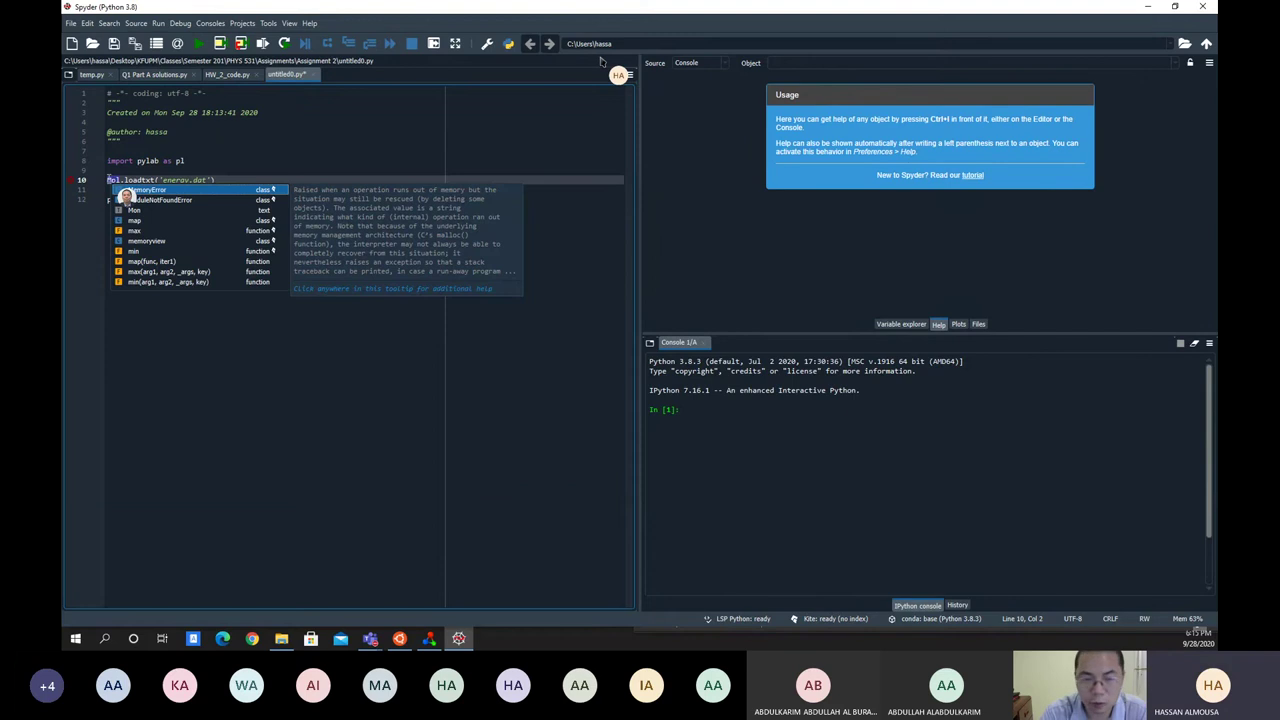
text(=)
- Fill in the plot call as pl.plot(M[:,0],M[:,1]) to plot the second data column against the first, and add blank lines below
click(112, 199)
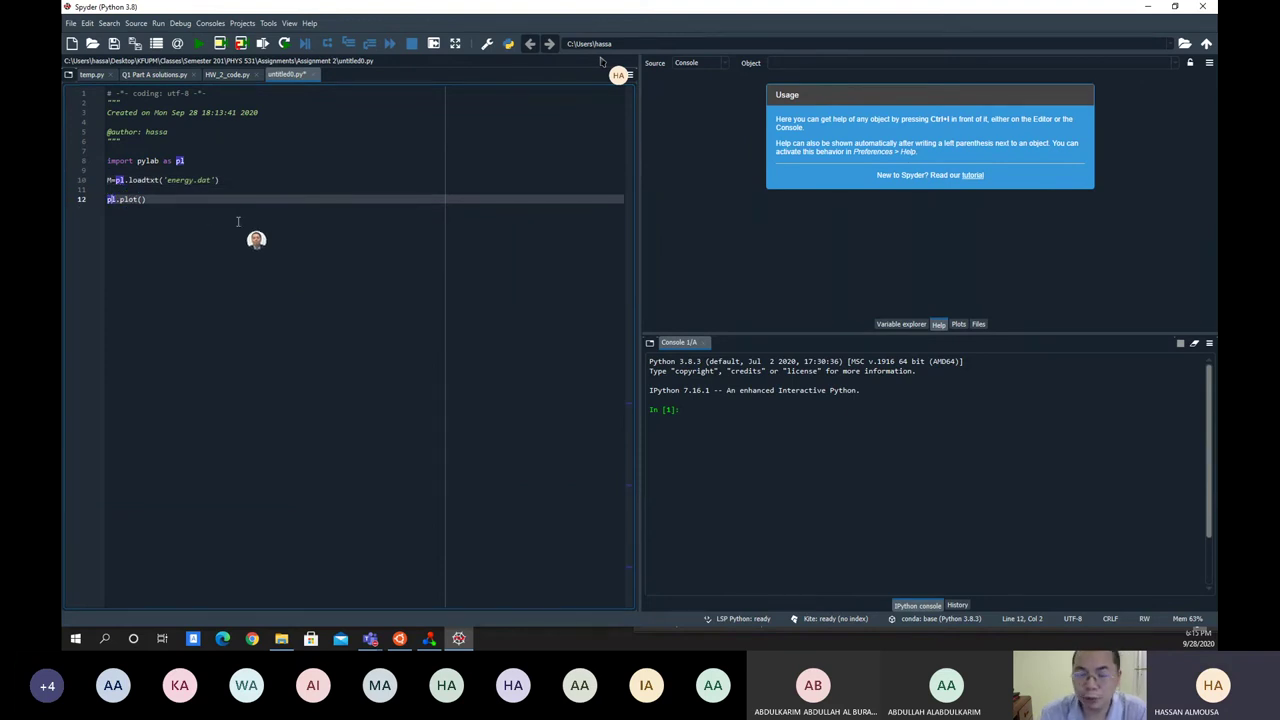
click(146, 199)
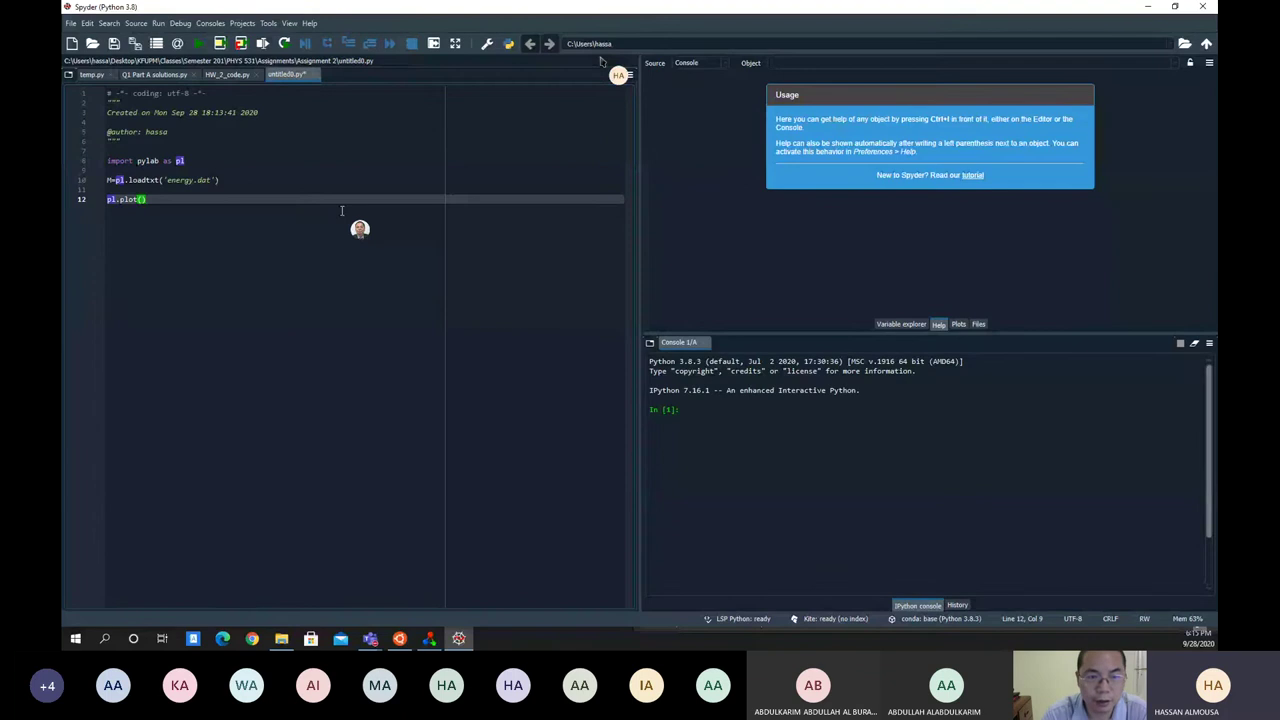
text(M)
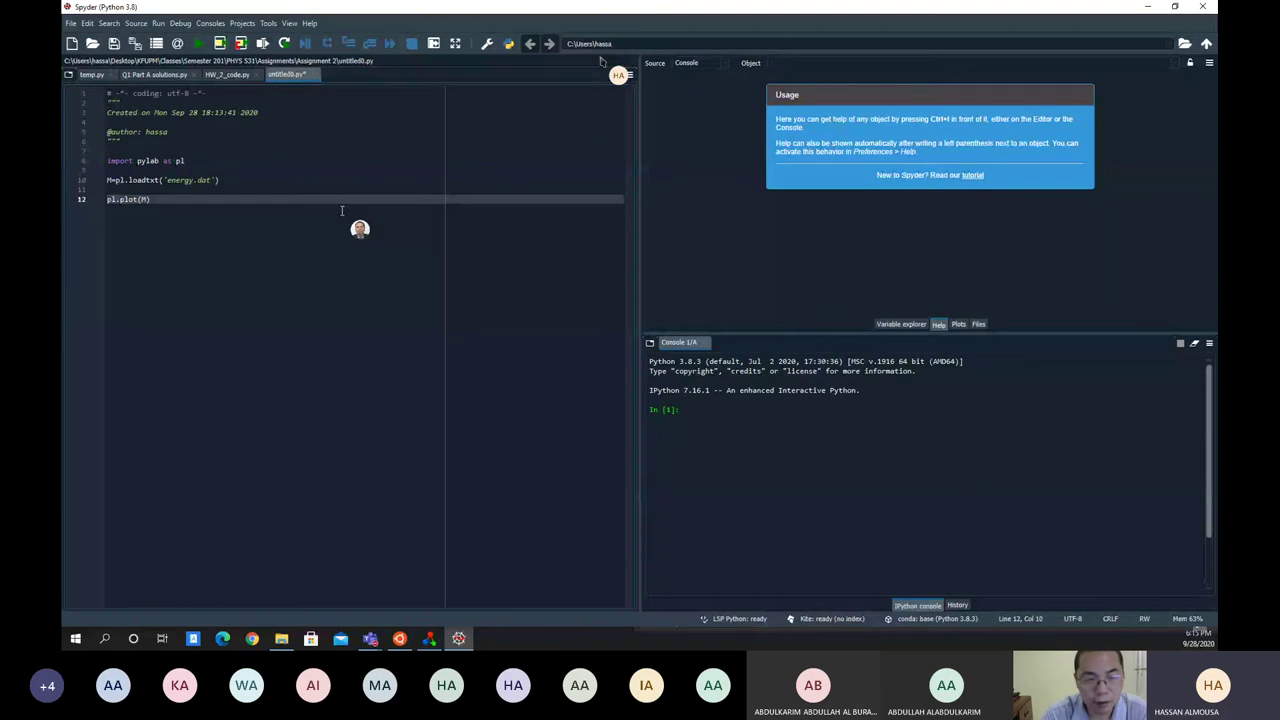
text([:)
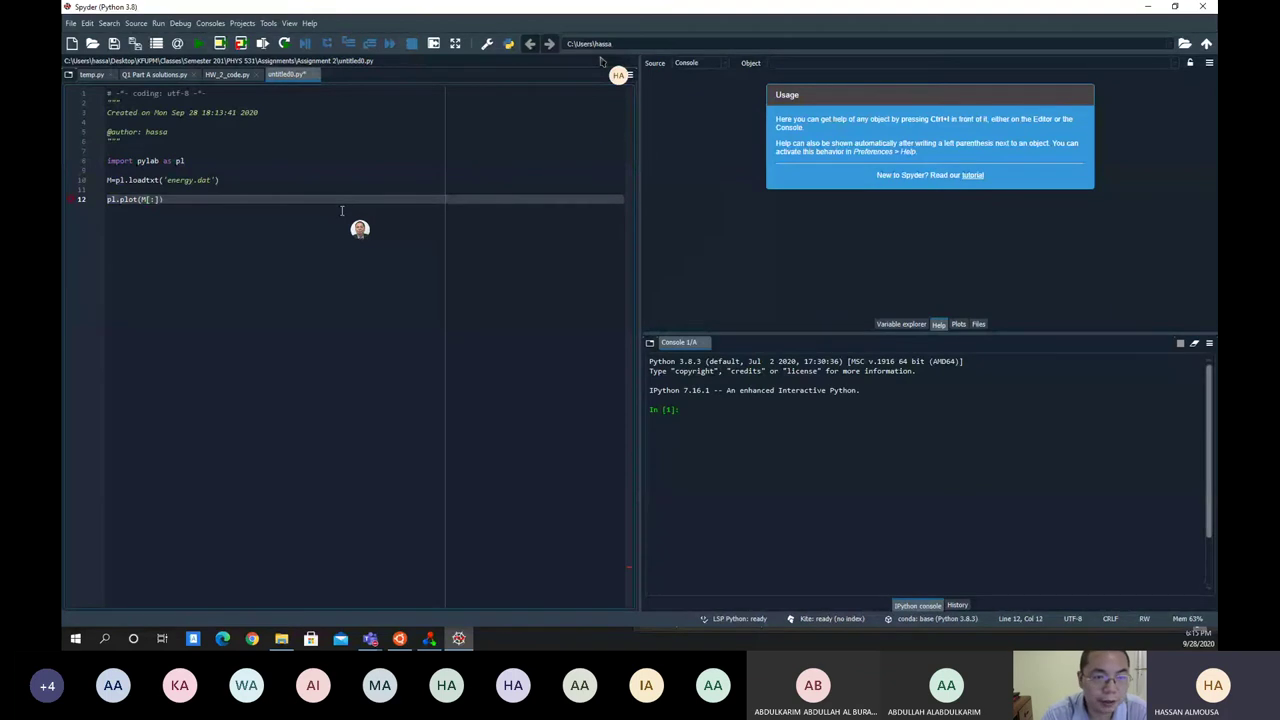
text(,0)
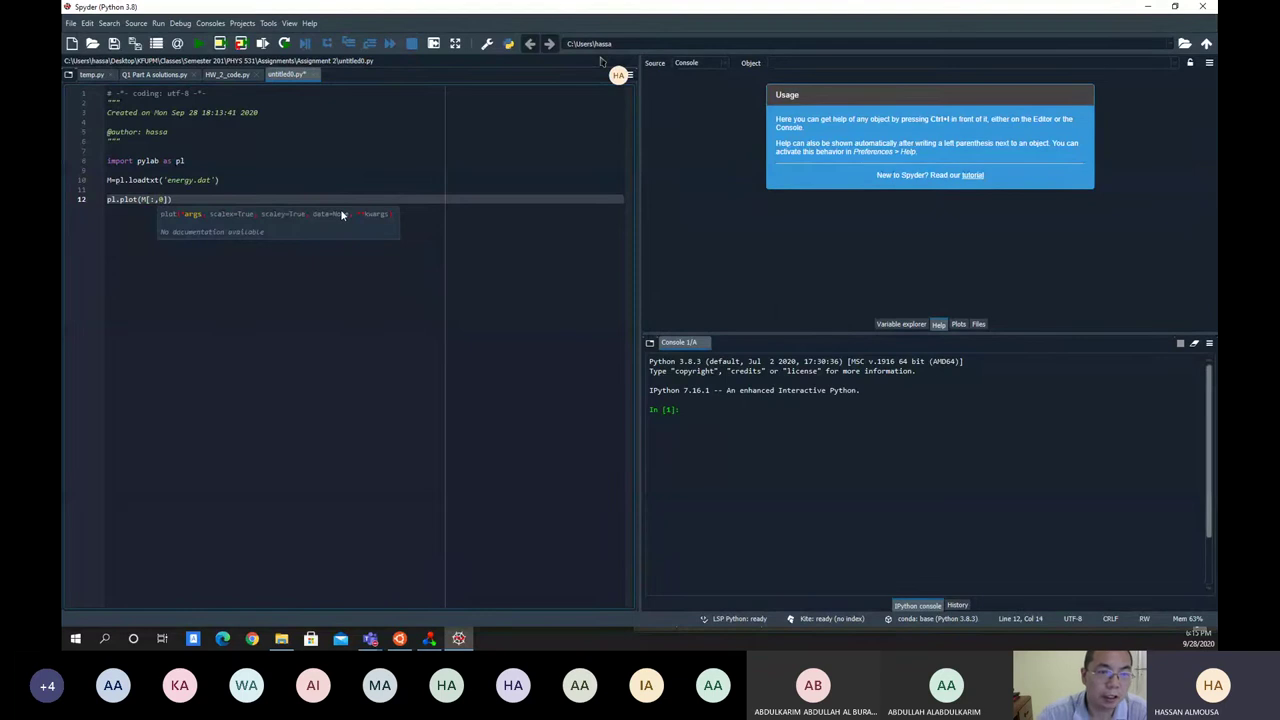
key(Right)
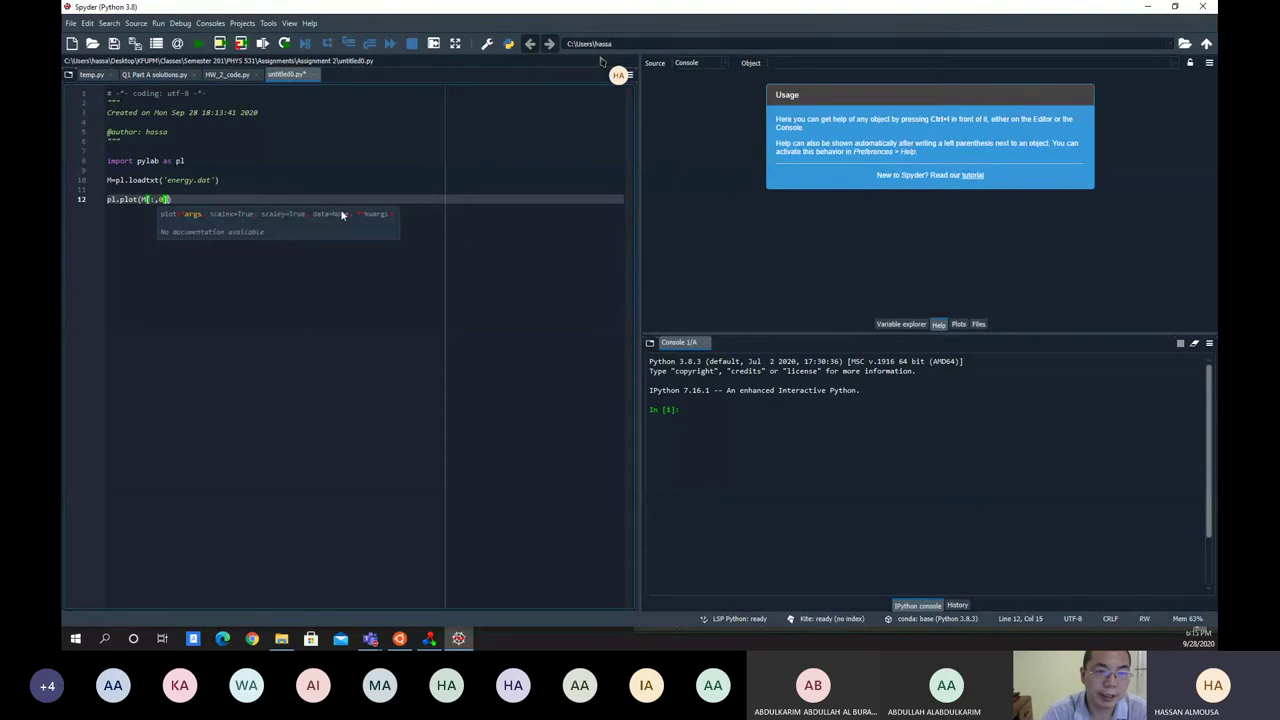
text(,M)
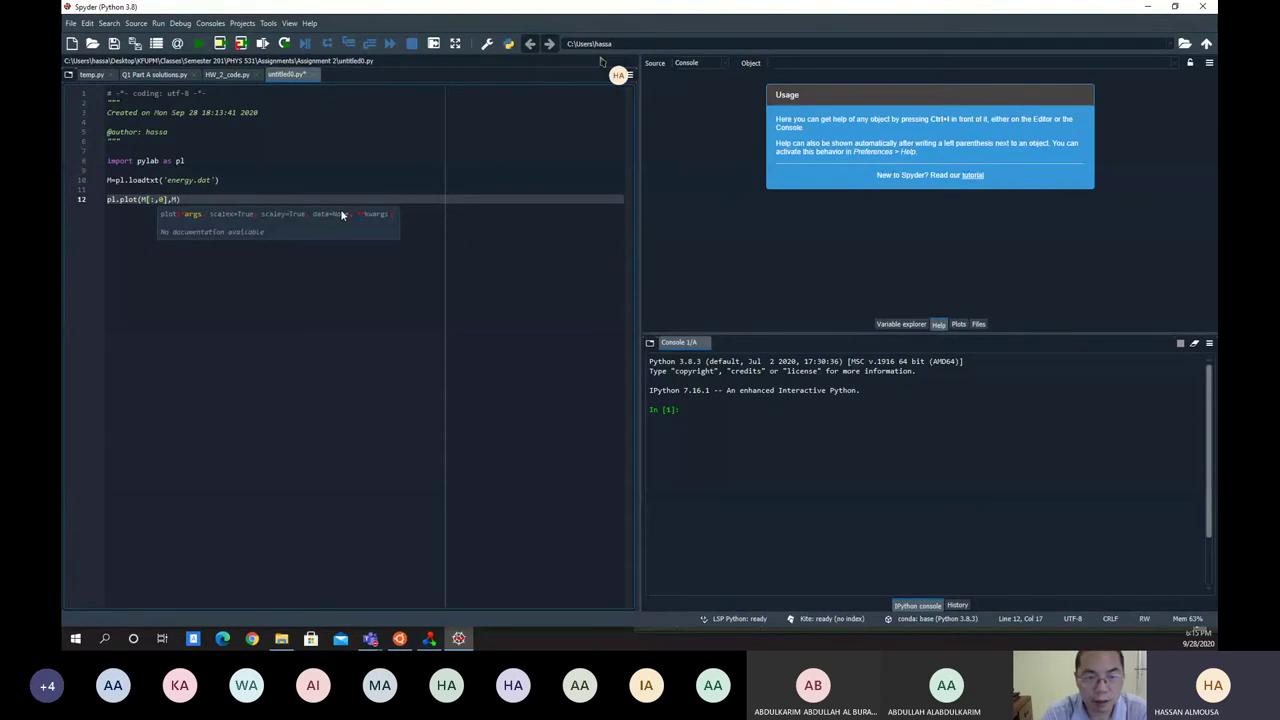
text([)
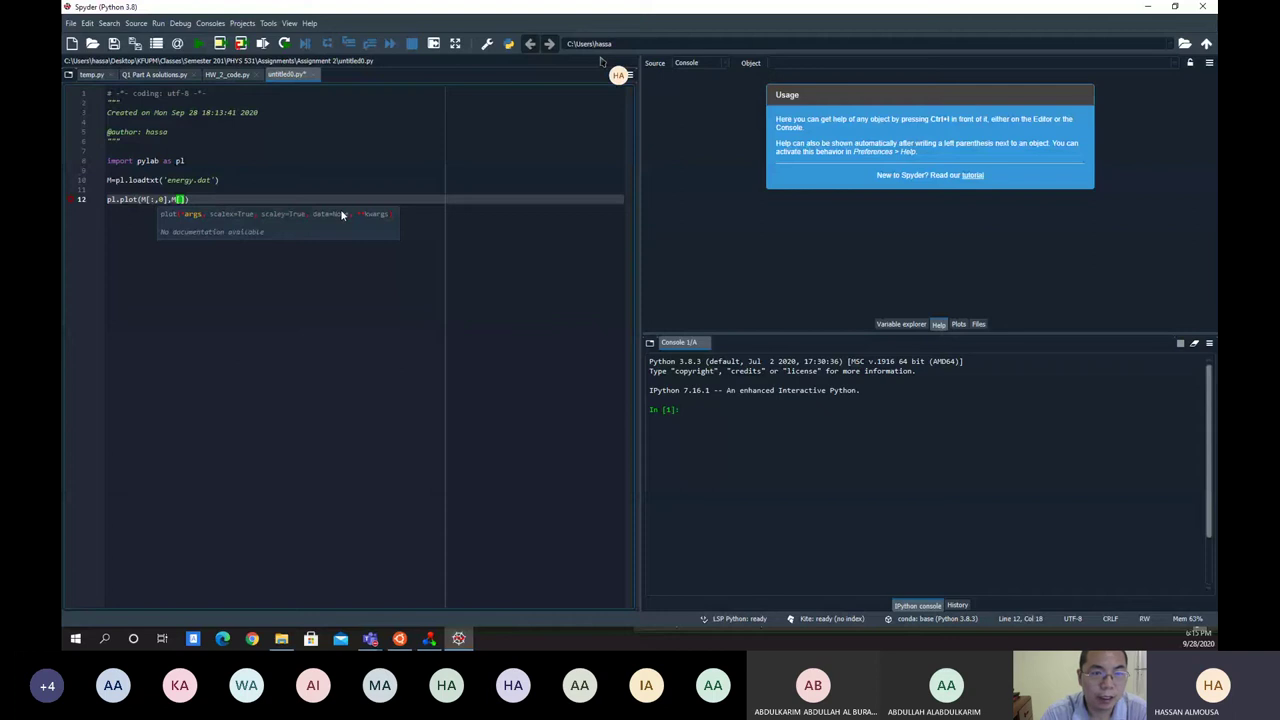
text(:,1)
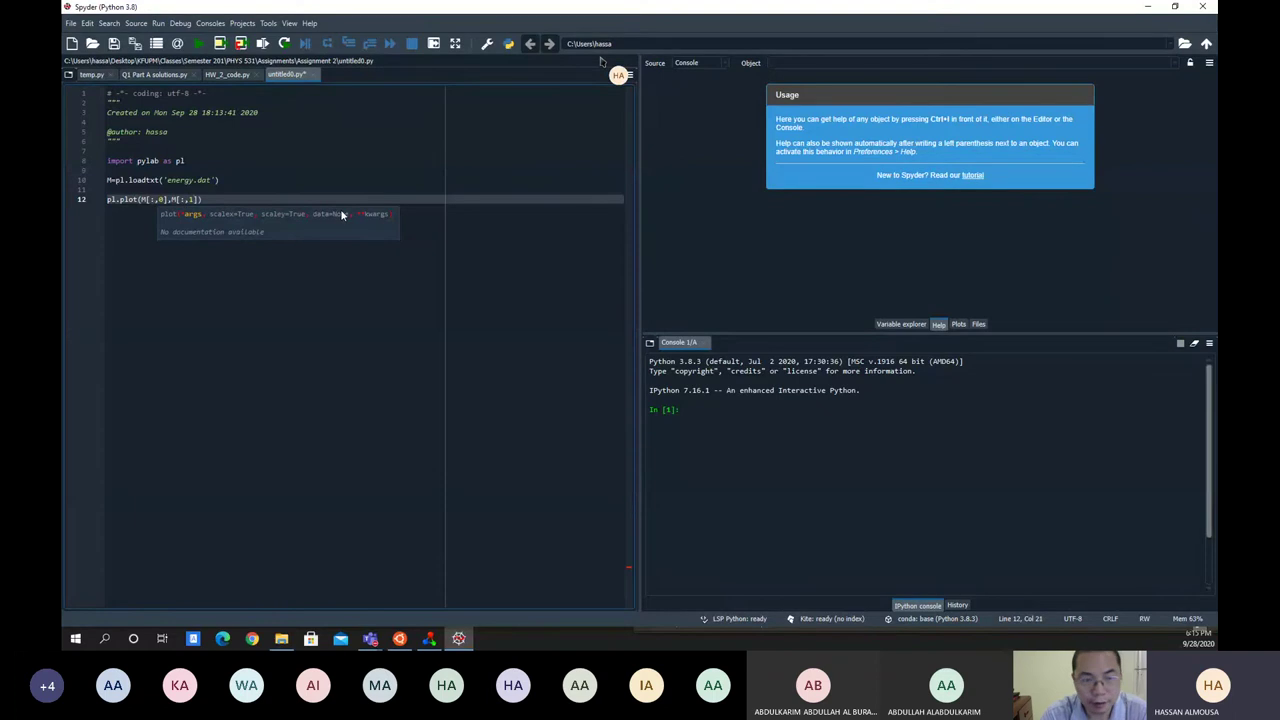
text(]))
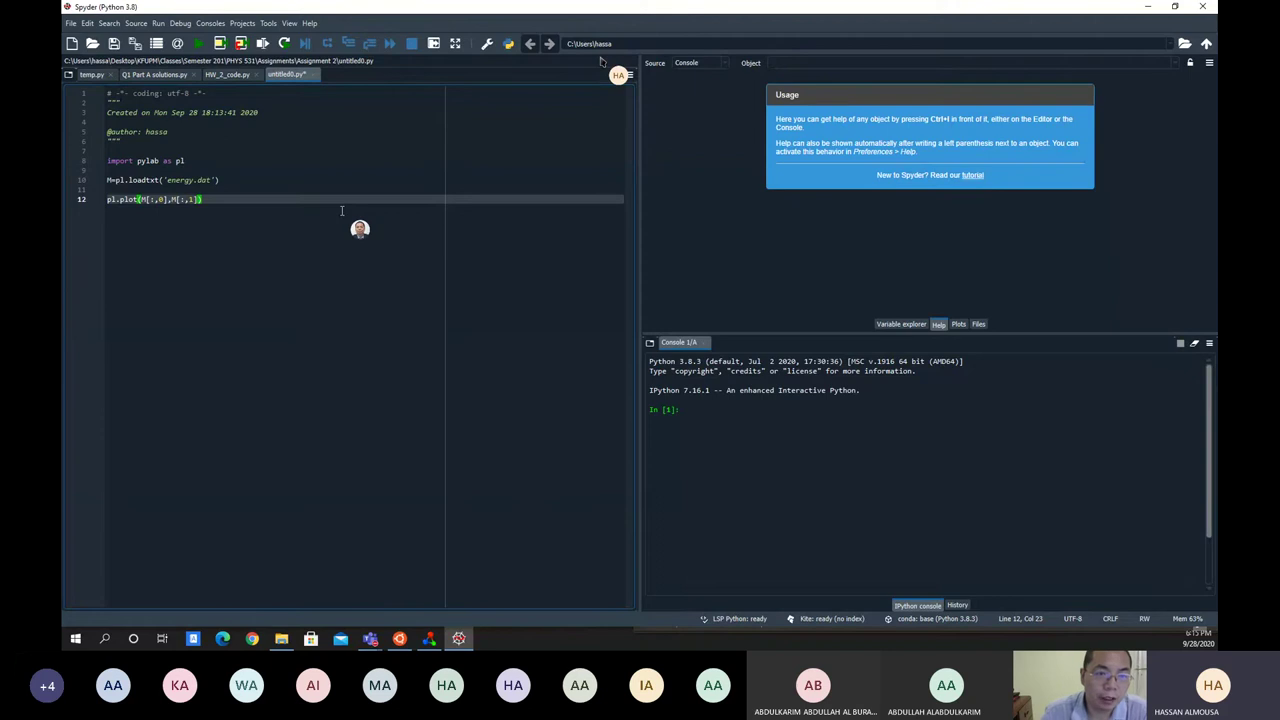
key(Return)
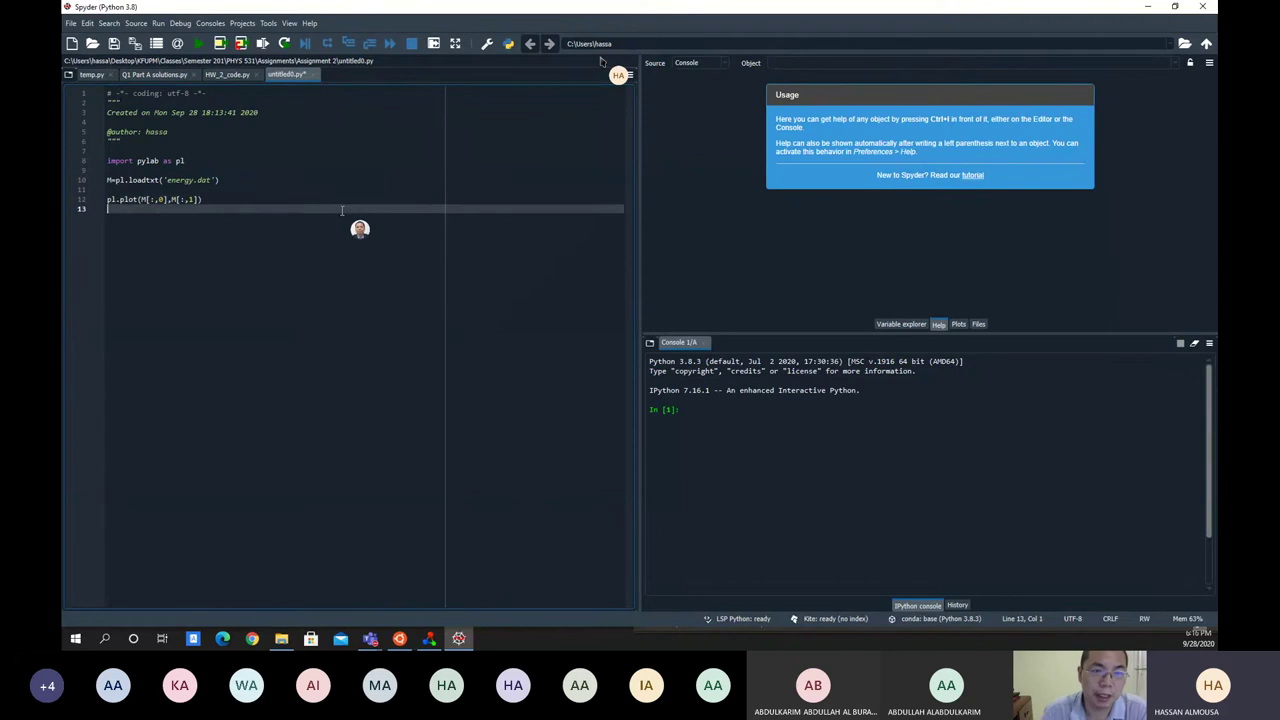
key(Return)
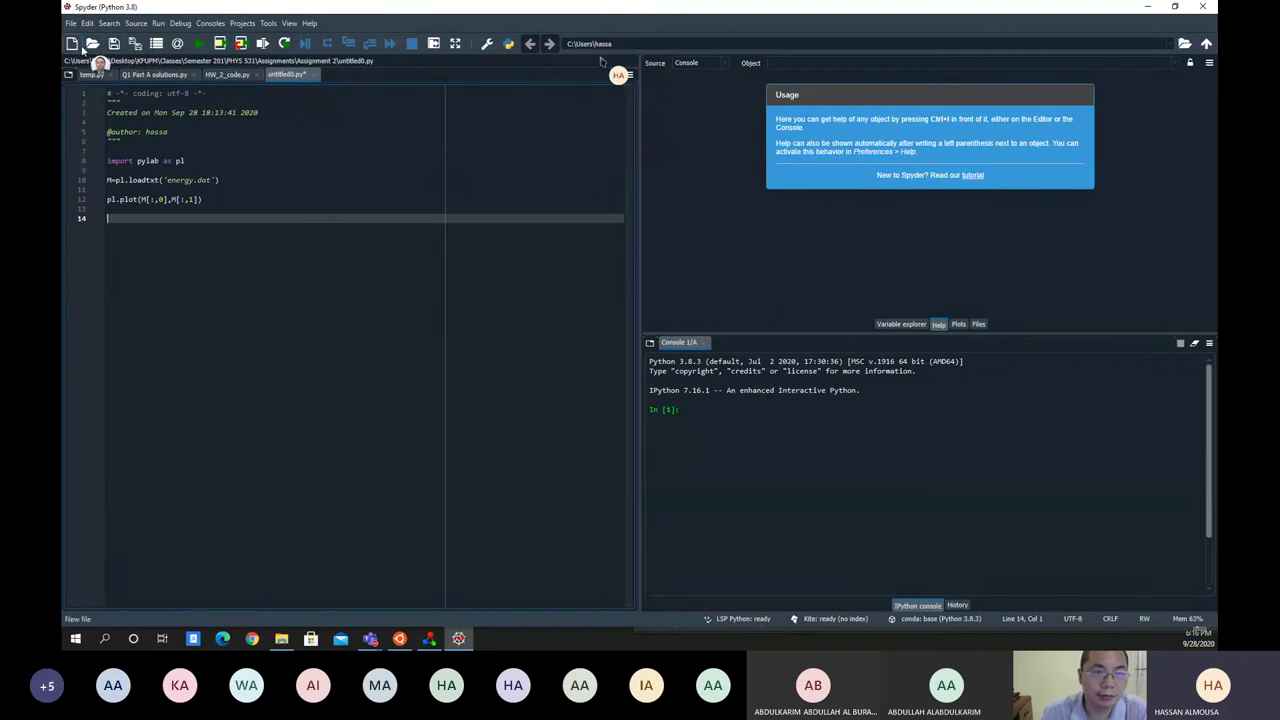
- Start saving the script and navigate the save location from Assignment 2 to PHYS 531's DL_MONTE folder and its Software package subfolder
click(114, 45)
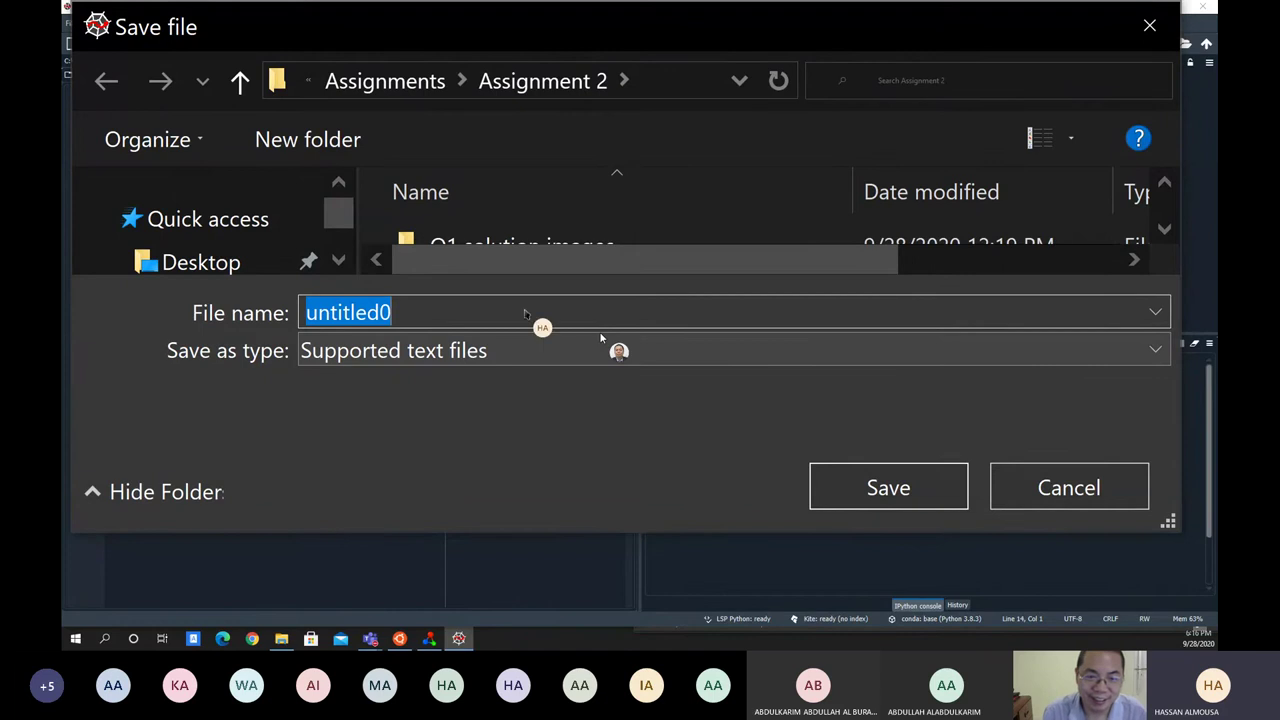
drag(1168, 521, 1178, 590)
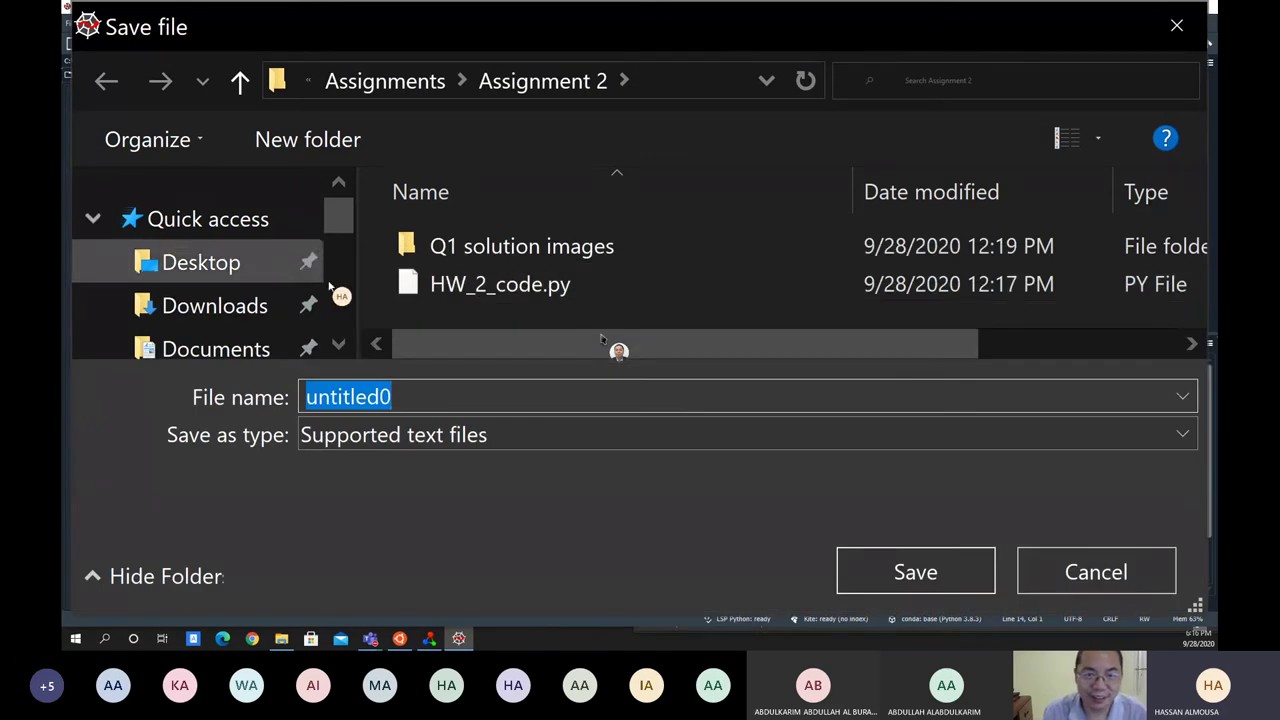
click(241, 81)
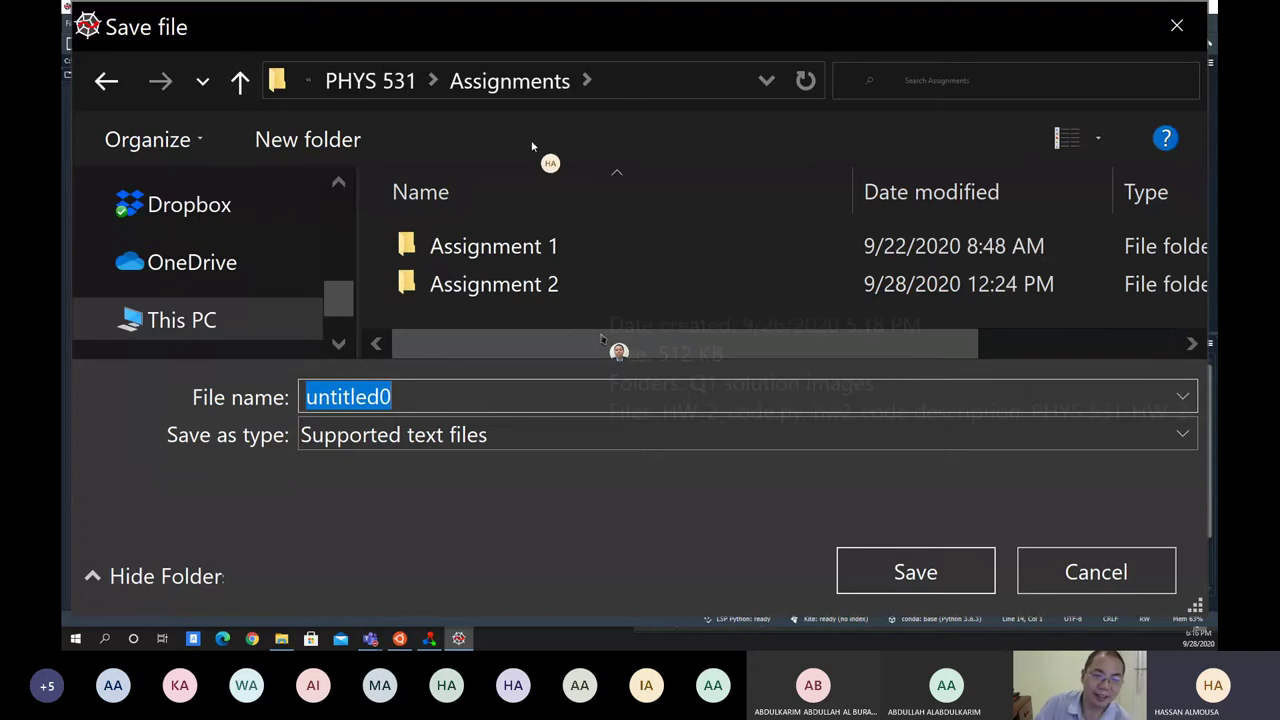
click(340, 80)
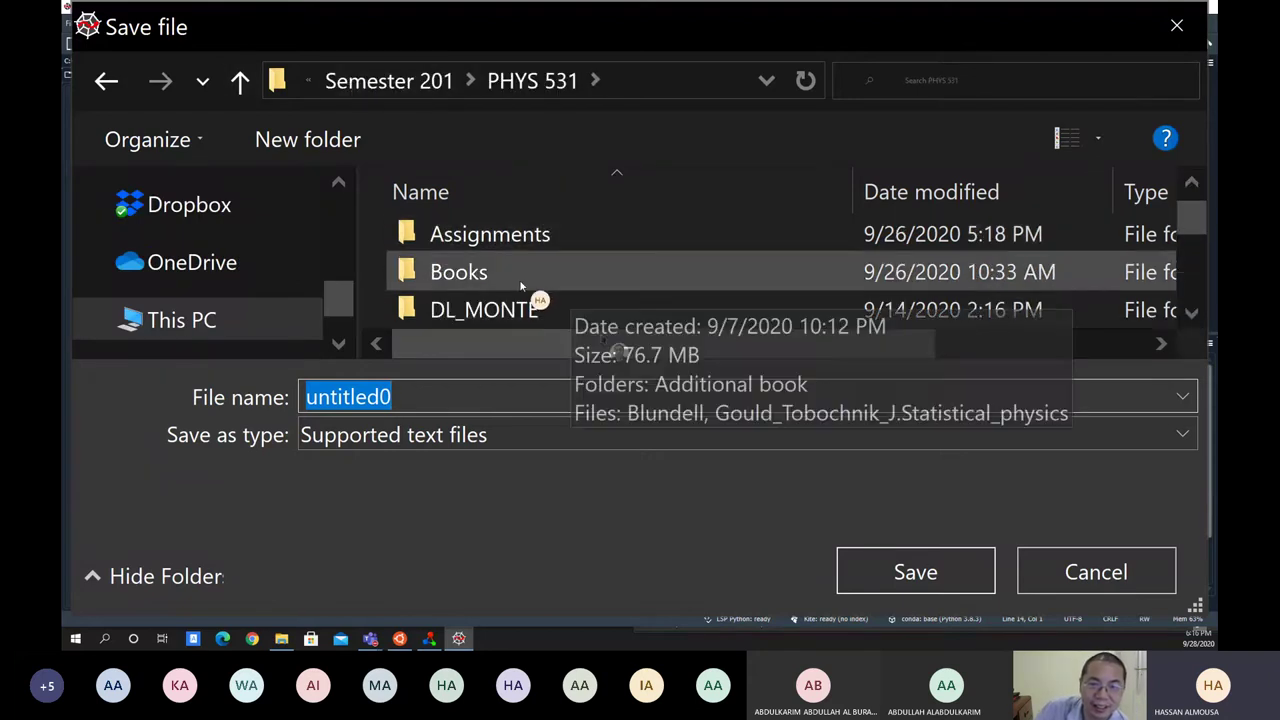
click(520, 309)
double_click(514, 287)
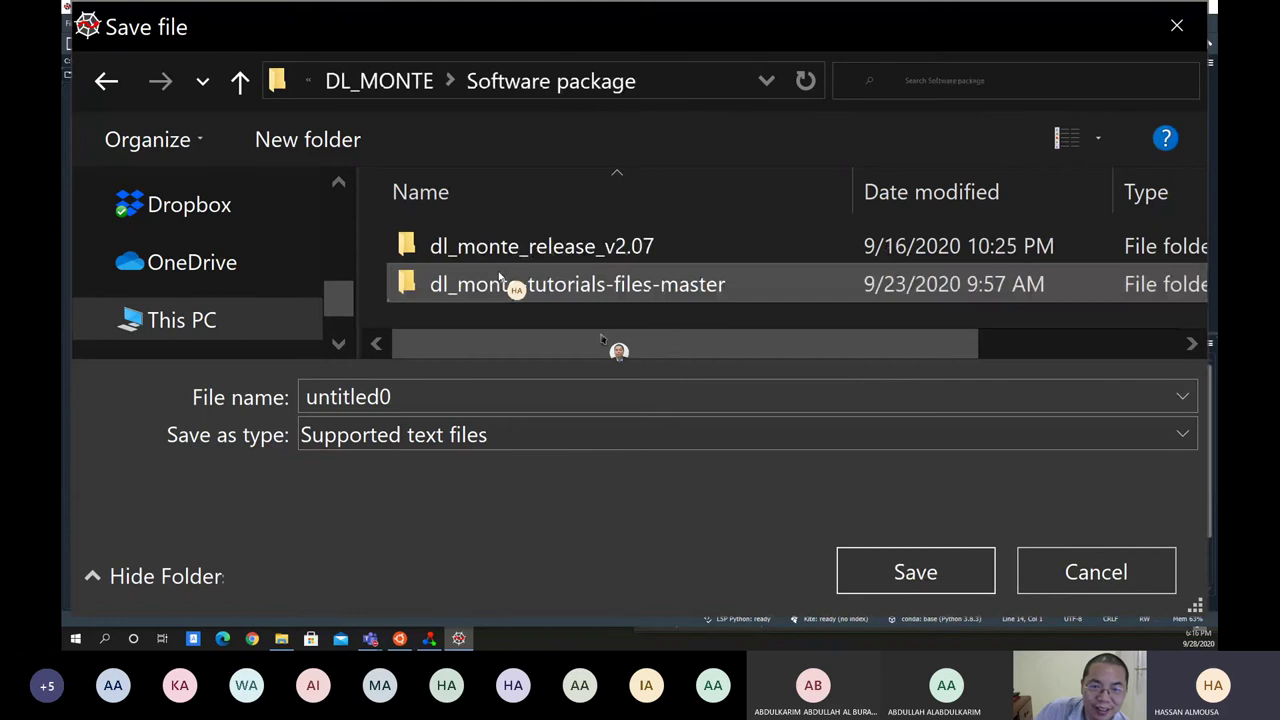
- Set the save location to the ex1 folder under dl_monte-tutorials-files-master, exercises, tutorial_1
double_click(543, 284)
click(543, 260)
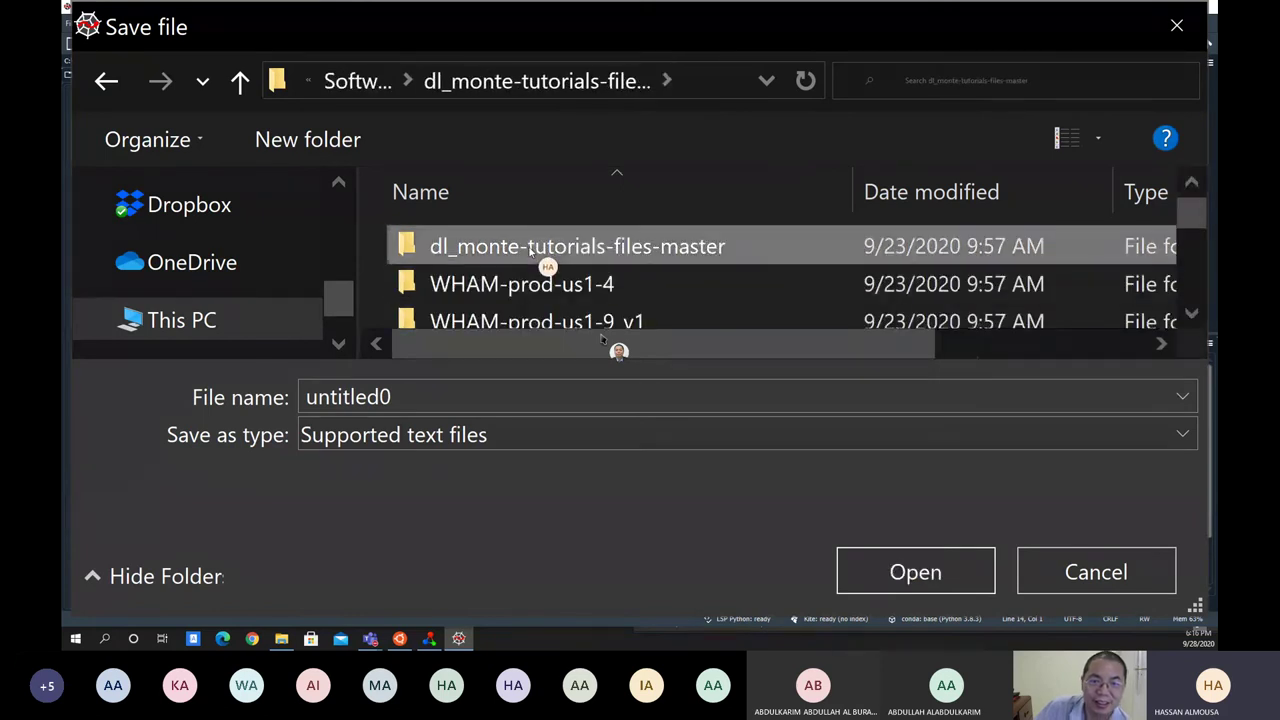
double_click(543, 260)
double_click(543, 257)
scroll(597, 305, down, 2)
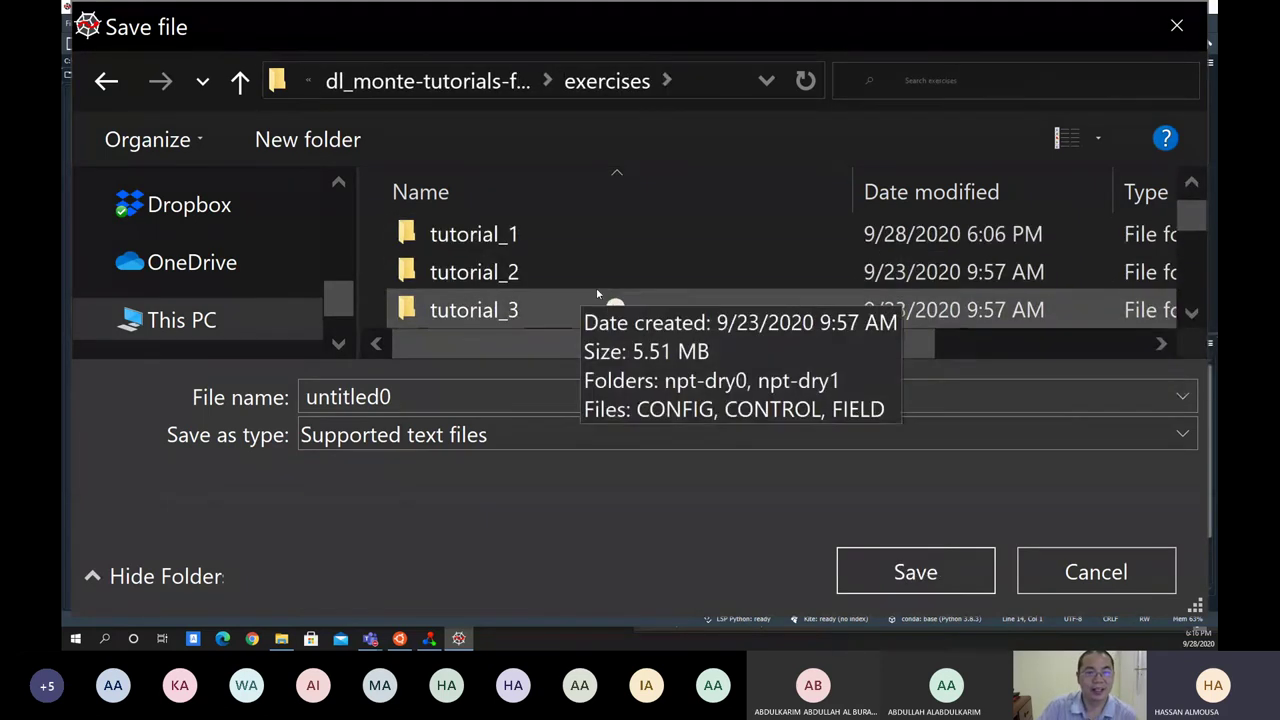
scroll(526, 235, up, 2)
double_click(528, 250)
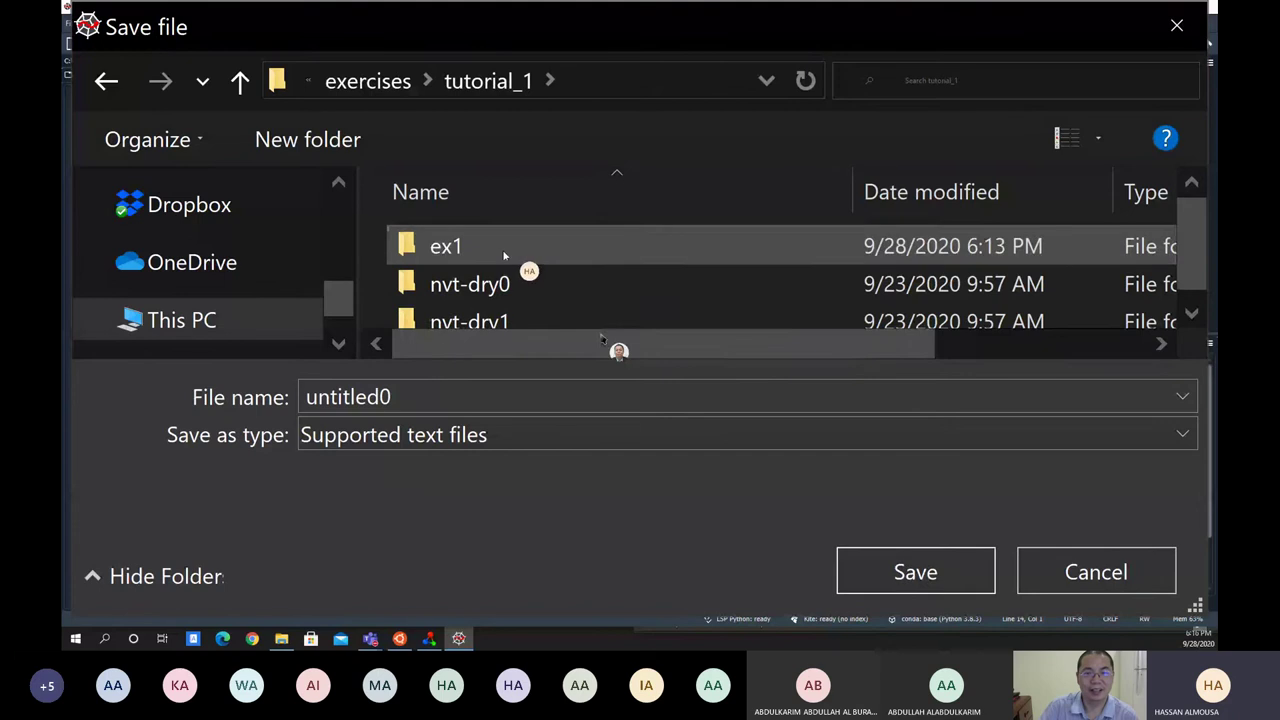
click(489, 247)
double_click(489, 247)
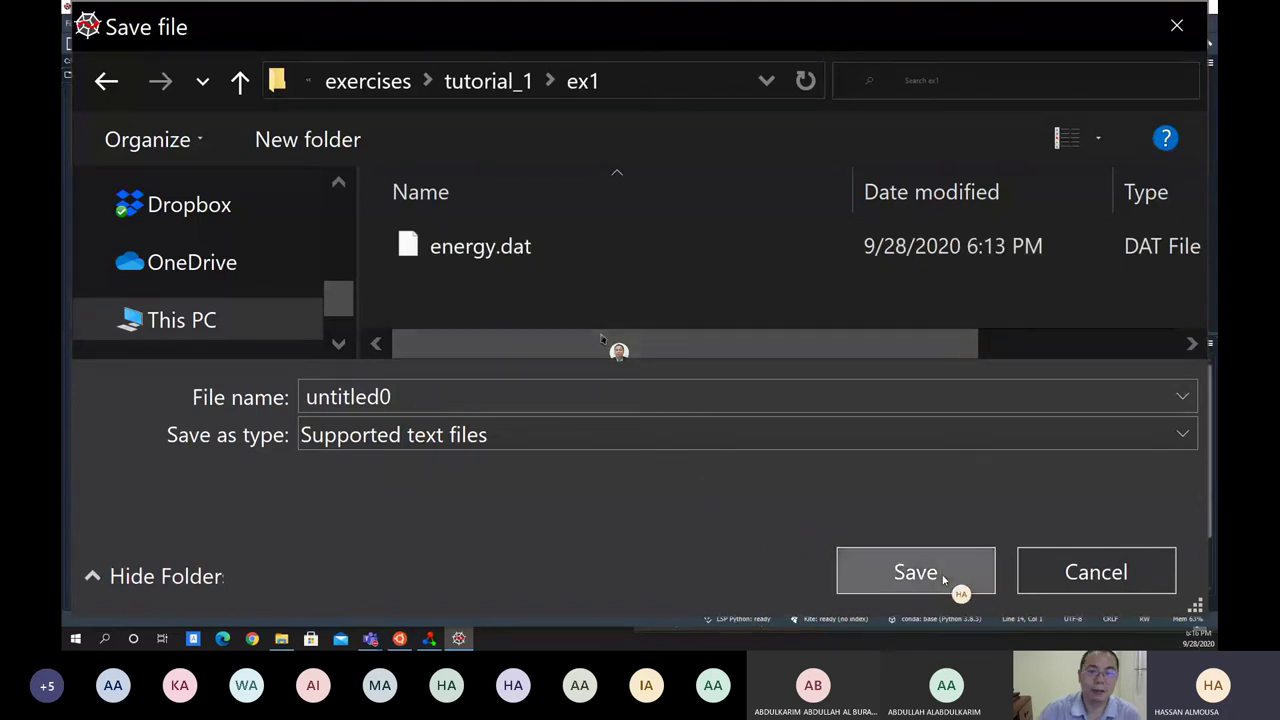
- Name the script qplot.py and save it in the ex1 folder
double_click(410, 396)
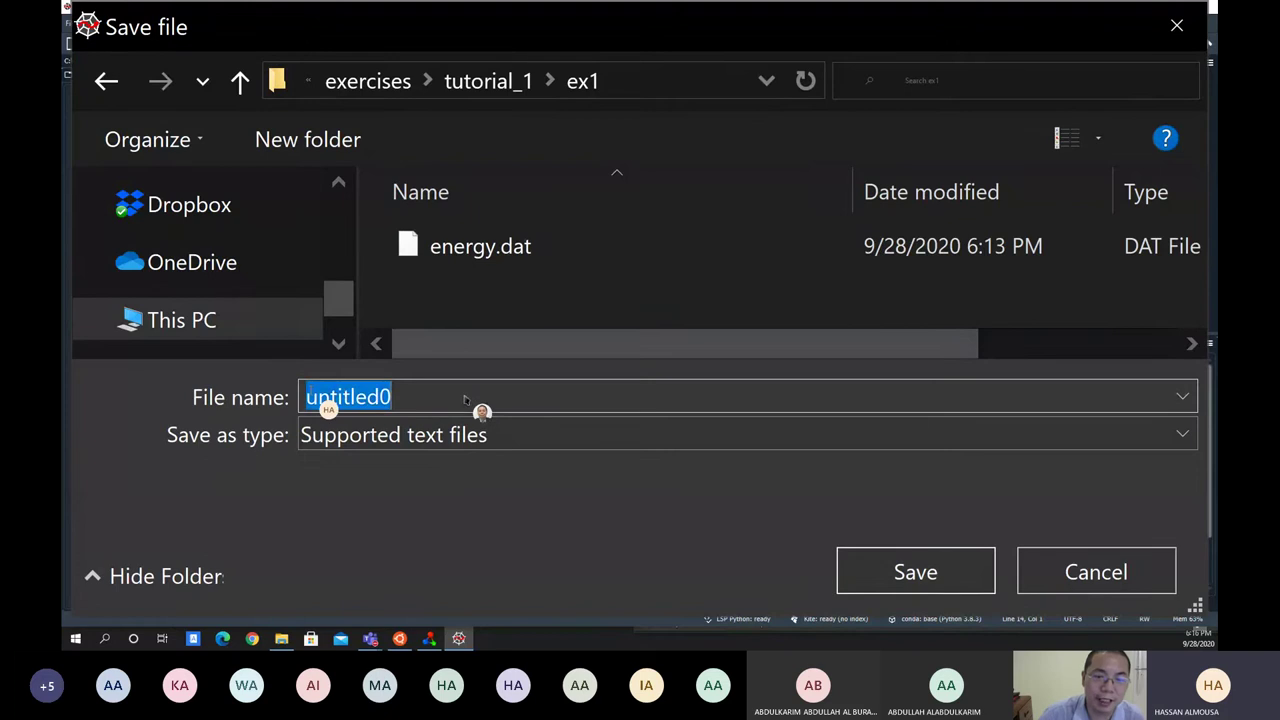
click(440, 396)
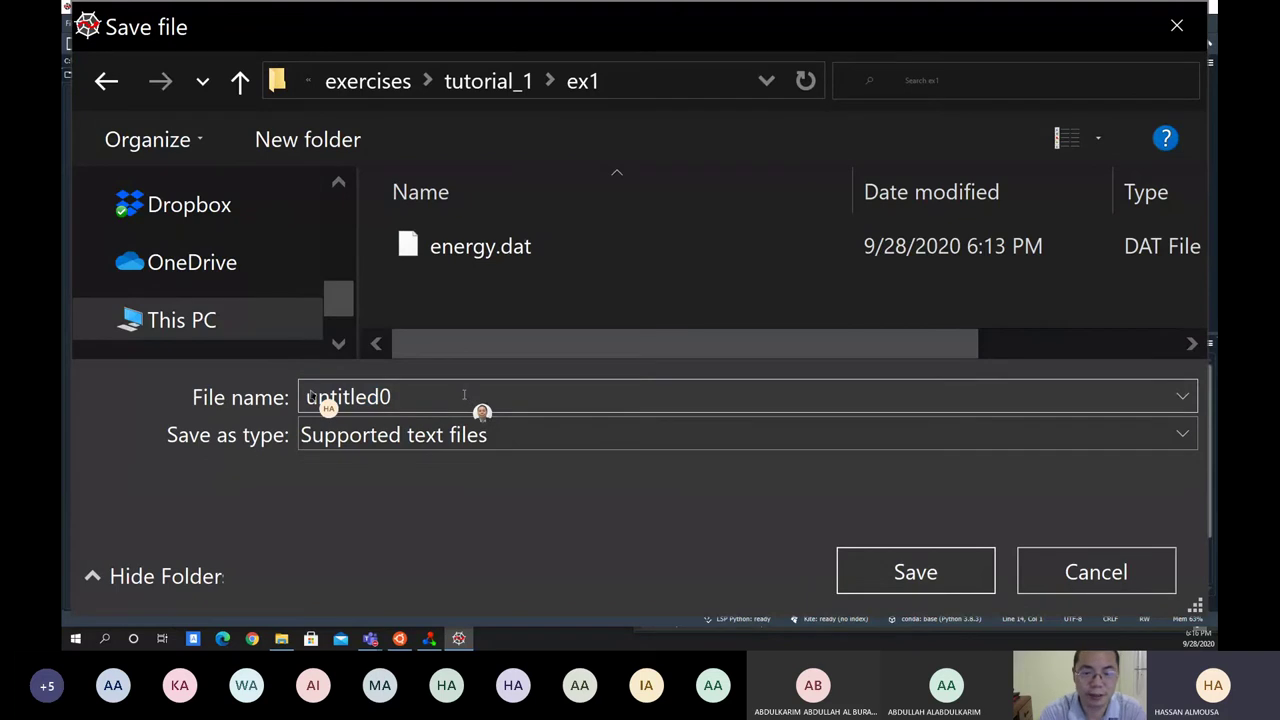
key(BackSpace)
key(BackSpace)
key(BackSpace)
key(BackSpace)
key(BackSpace)
key(BackSpace)
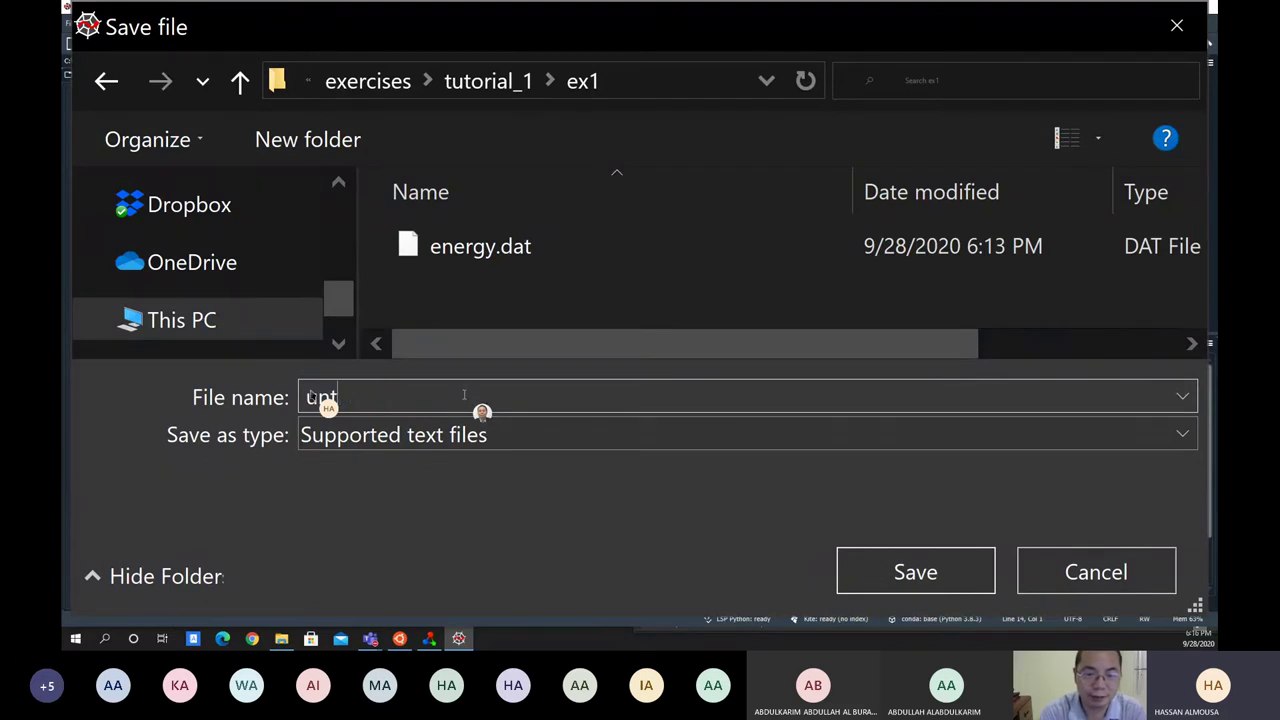
key(BackSpace)
key(BackSpace)
key(BackSpace)
text(gp)
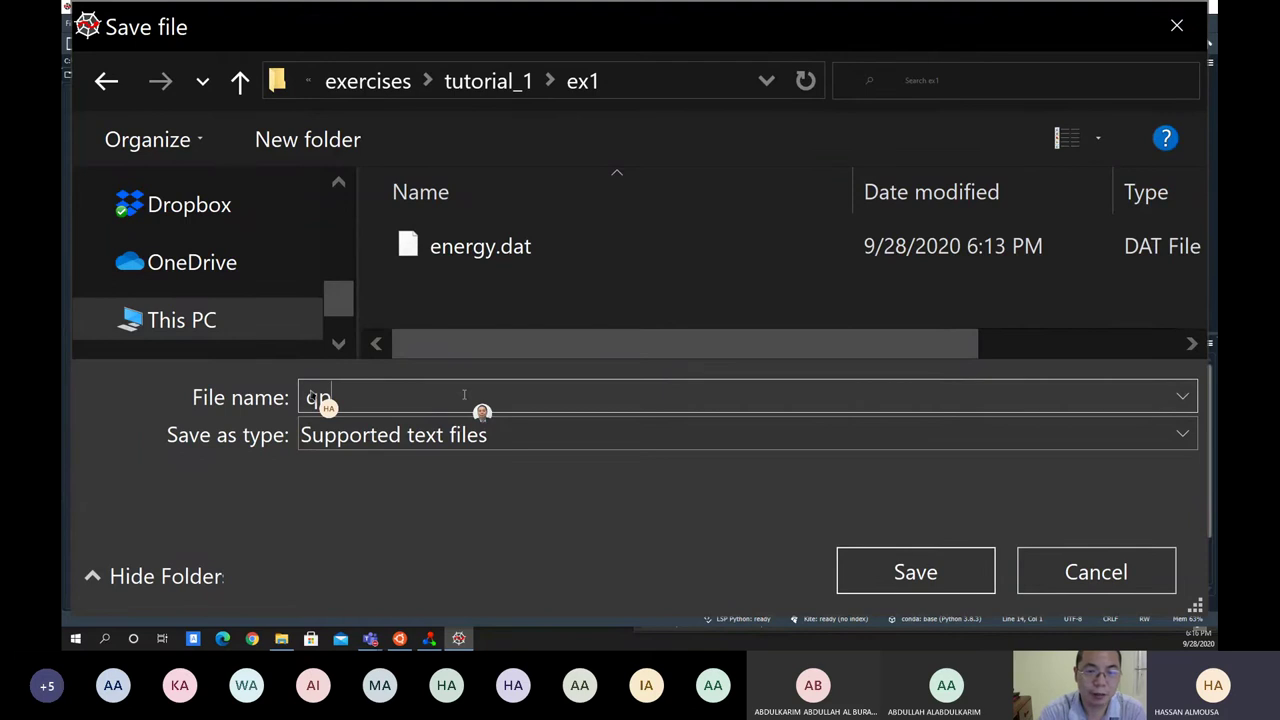
text(lot)
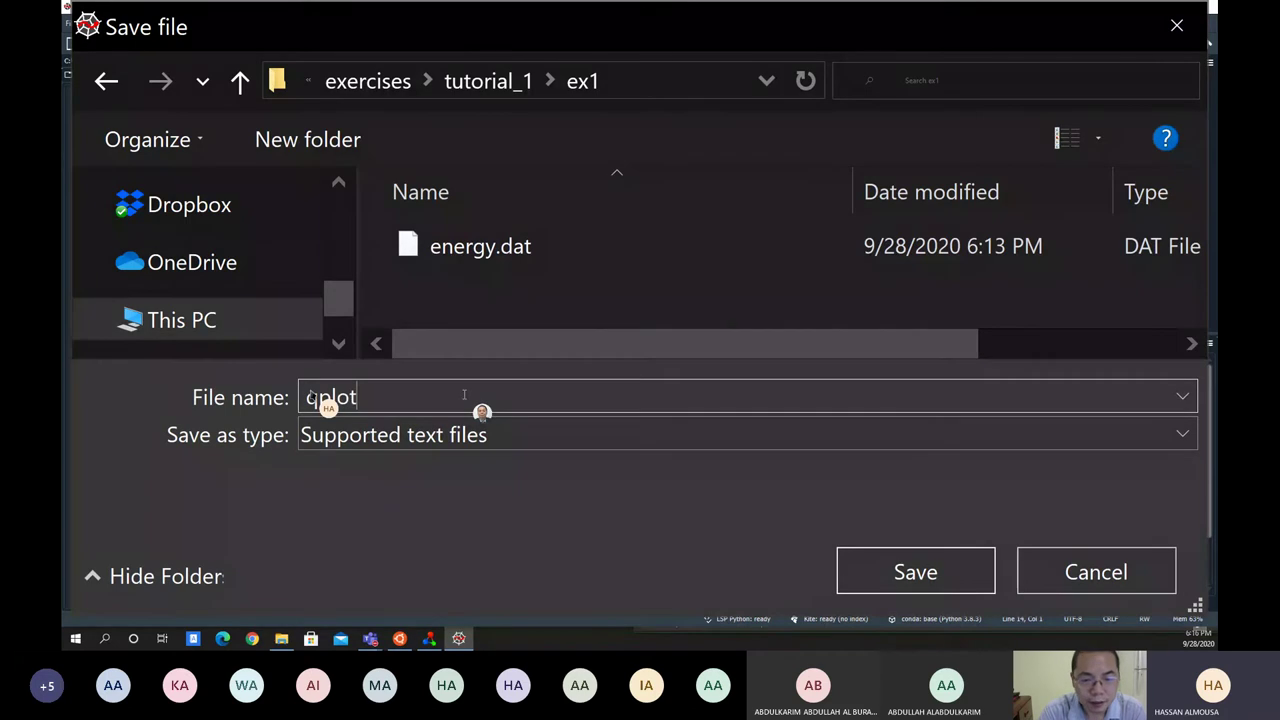
text(.py)
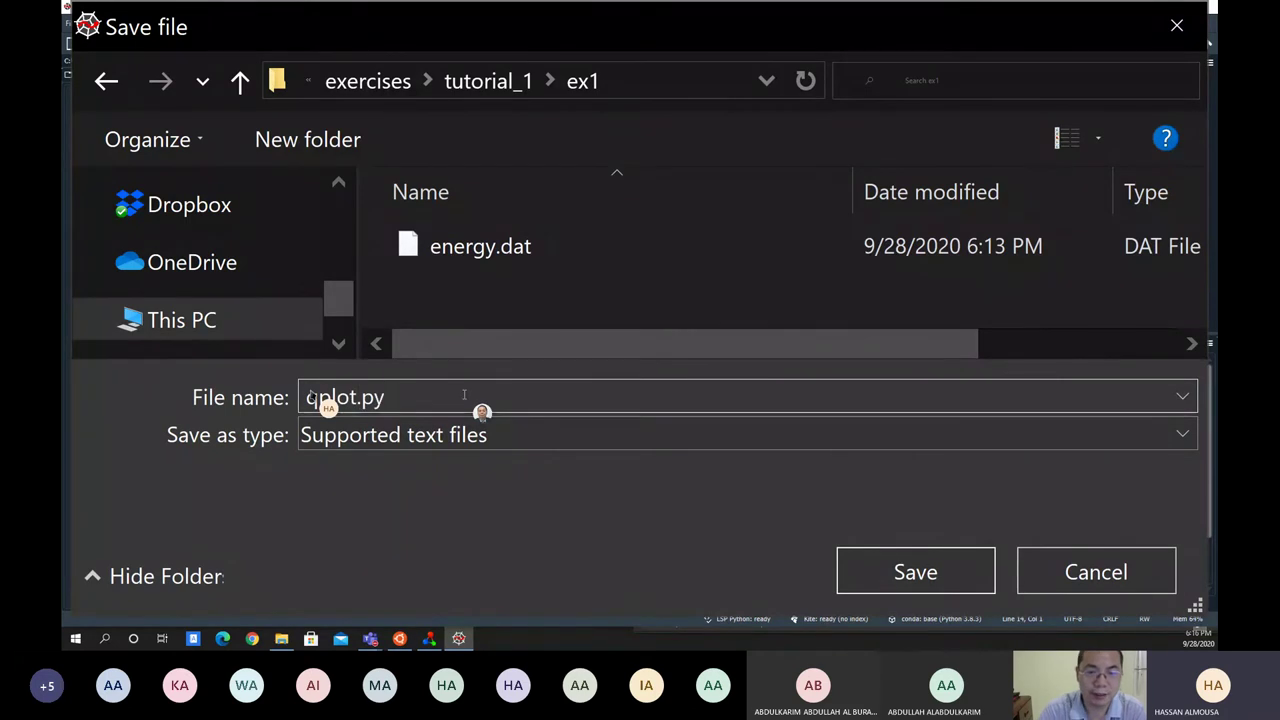
key(Return)
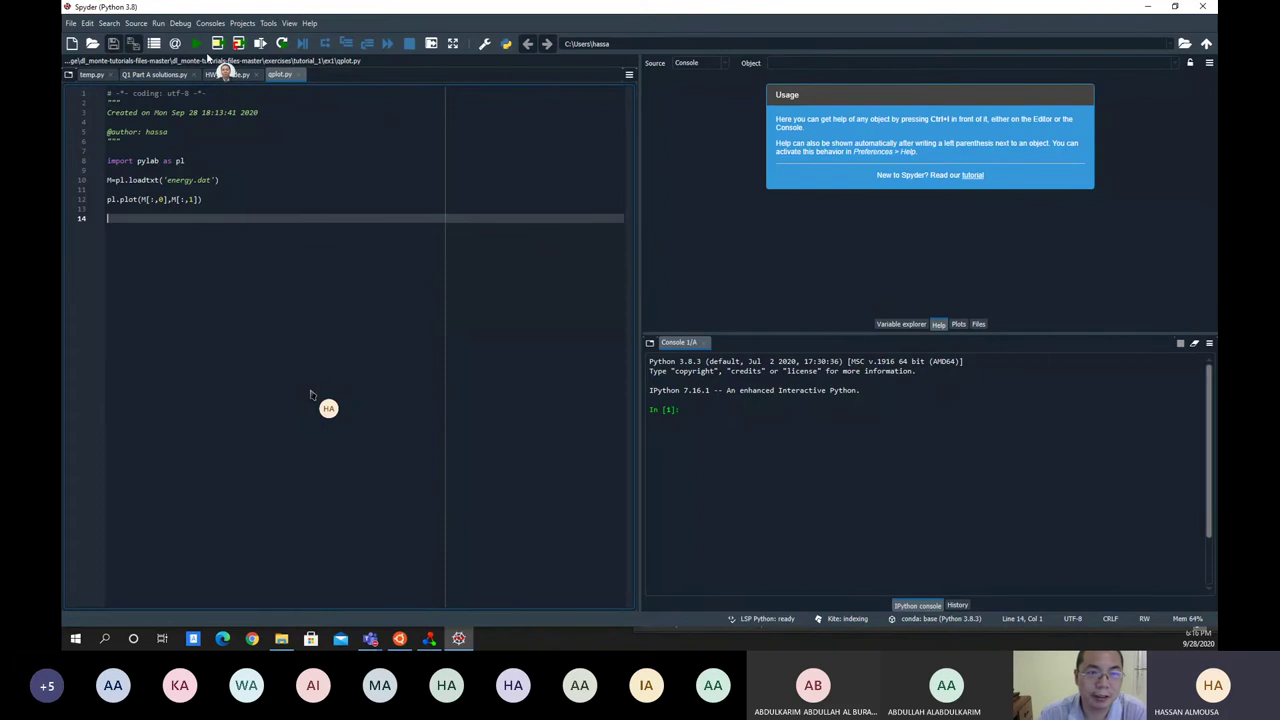
- Run qplot.py and display the resulting energy plot
click(198, 44)
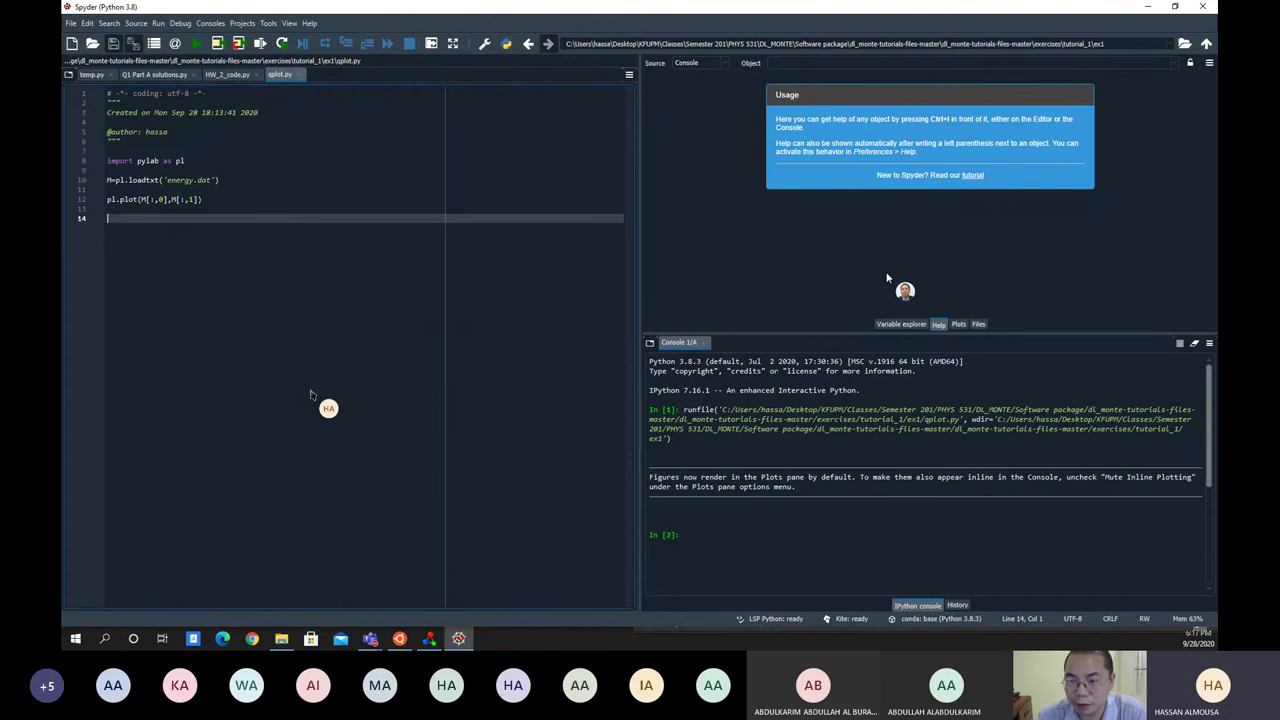
click(958, 324)
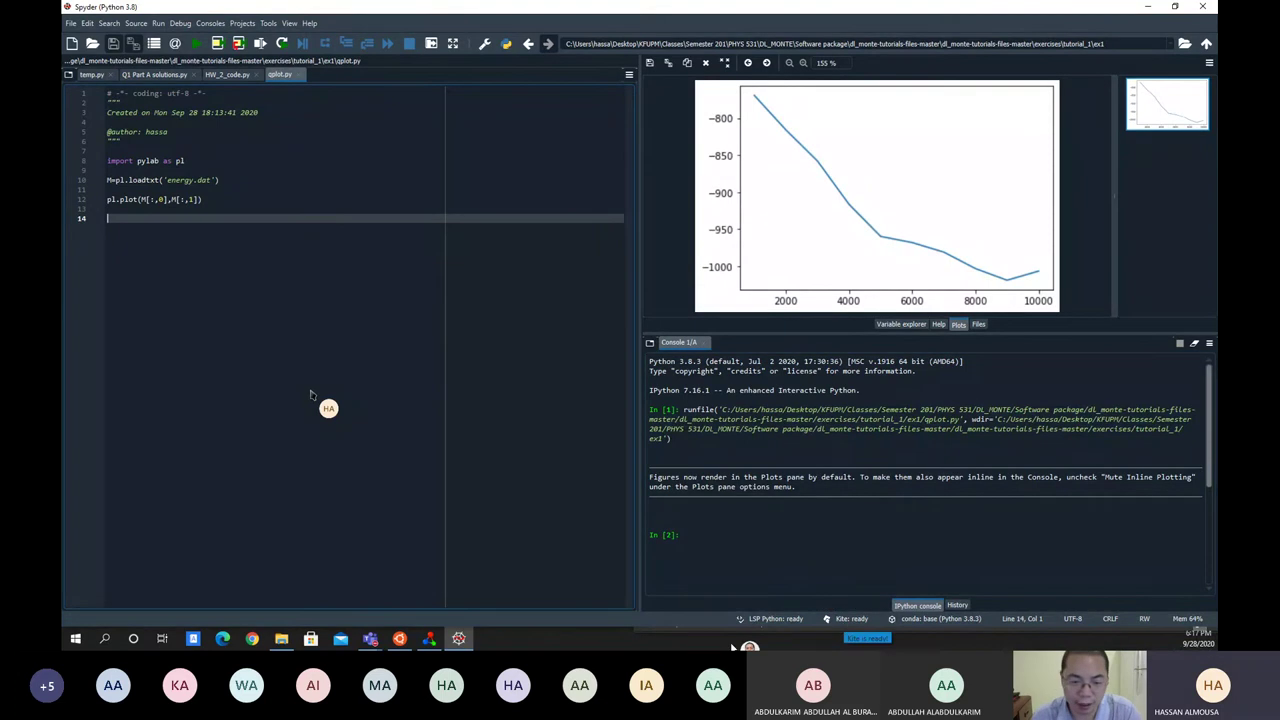
- Switch to the Ubuntu terminal to review the ex1 commands and file listing, and return to Spyder
mouse_move(399, 640)
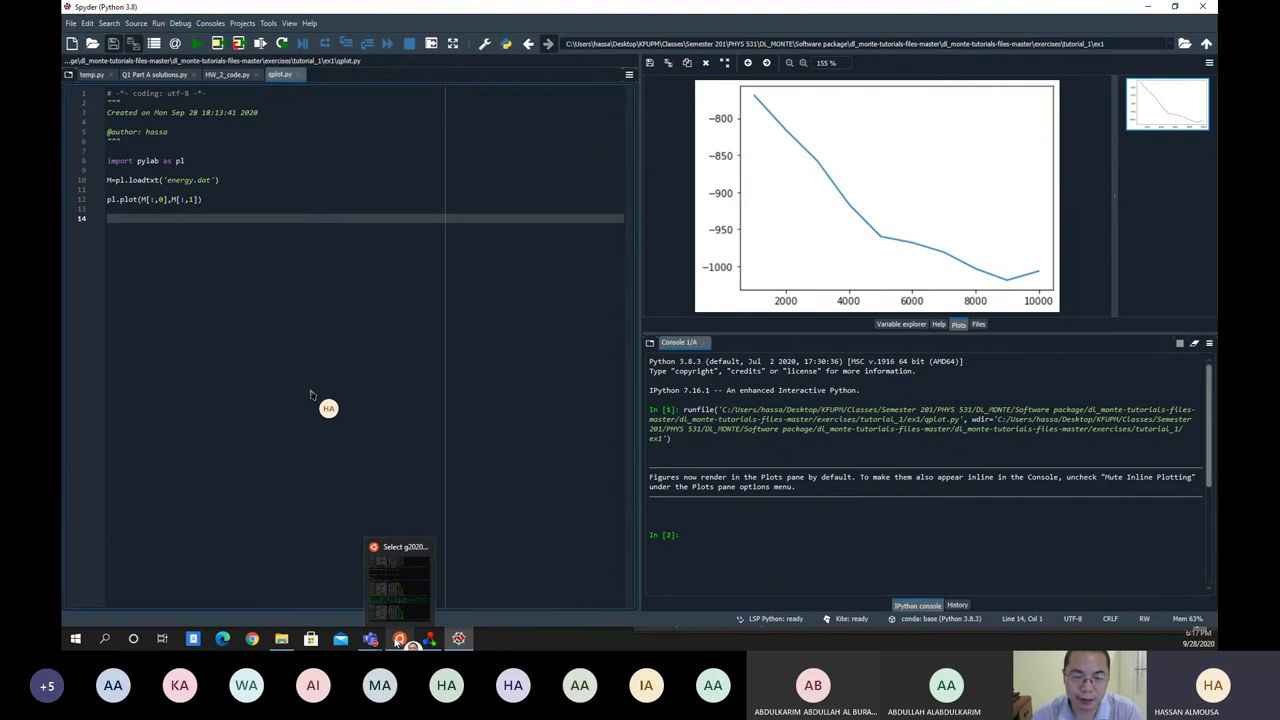
click(403, 588)
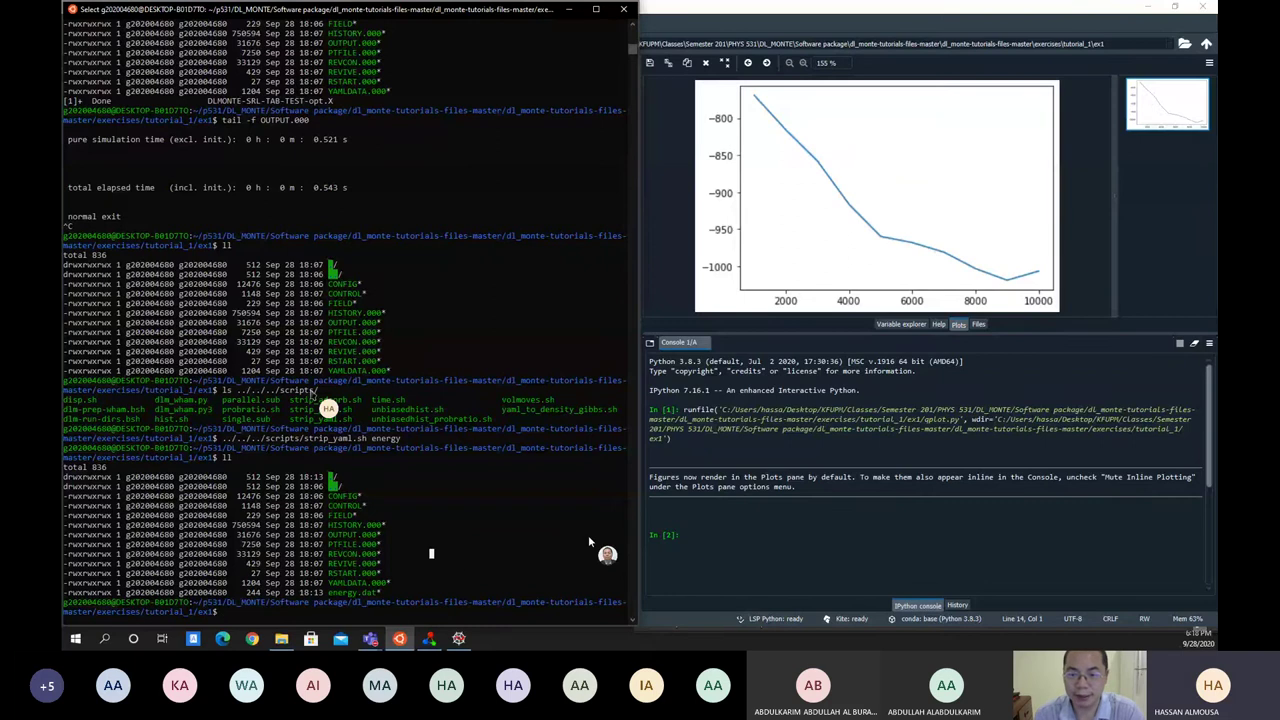
click(755, 570)
- Add the line pl.xlabel('MC steps') on line 14, below the plot call, to label the x-axis
click(183, 200)
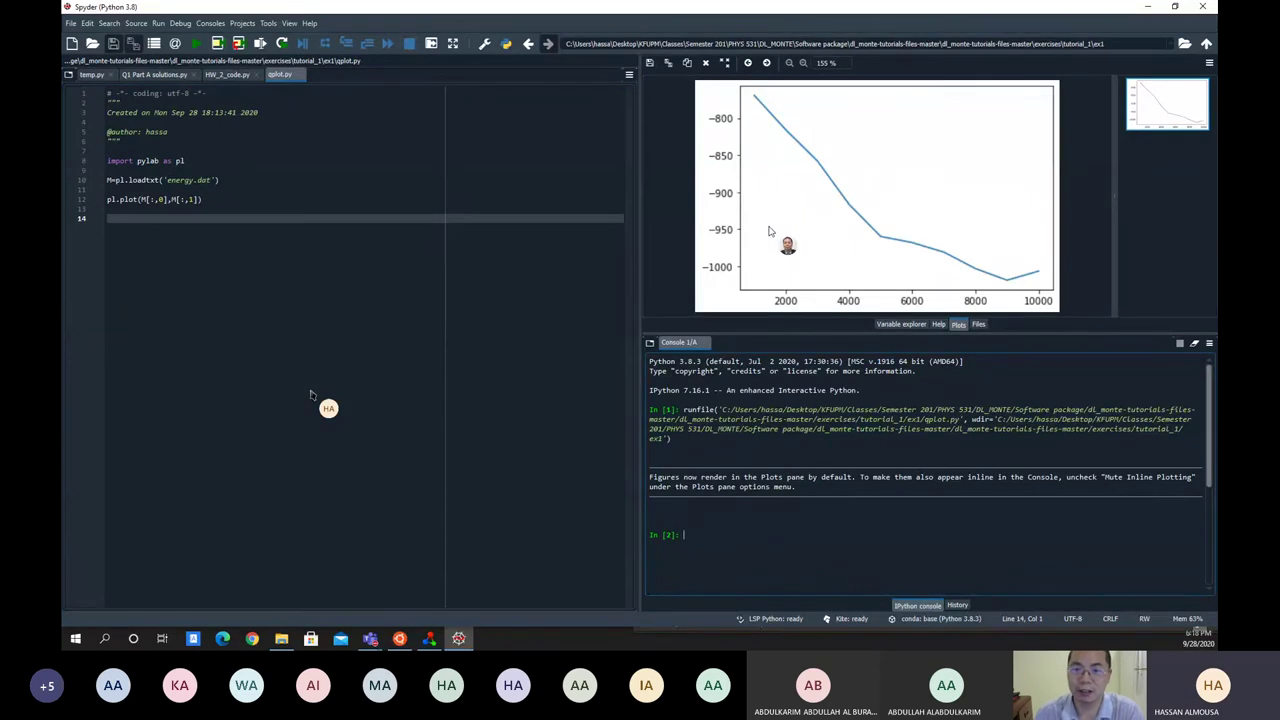
click(600, 227)
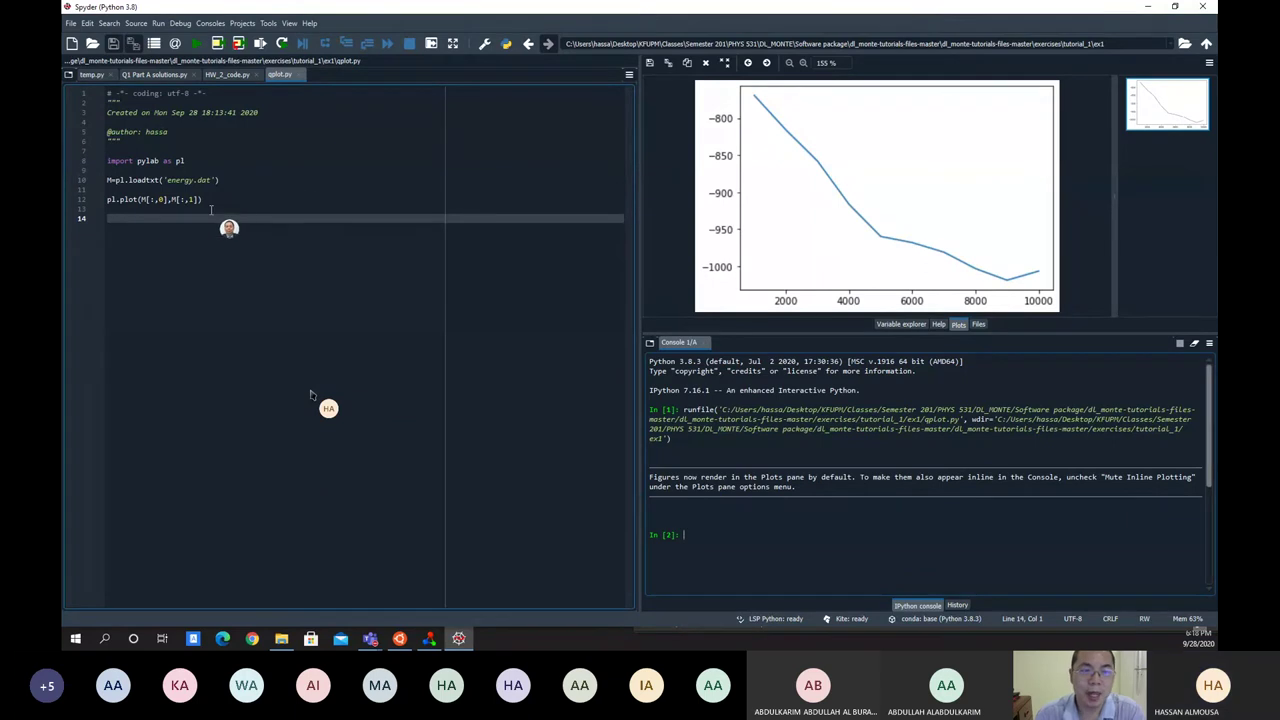
key(Up)
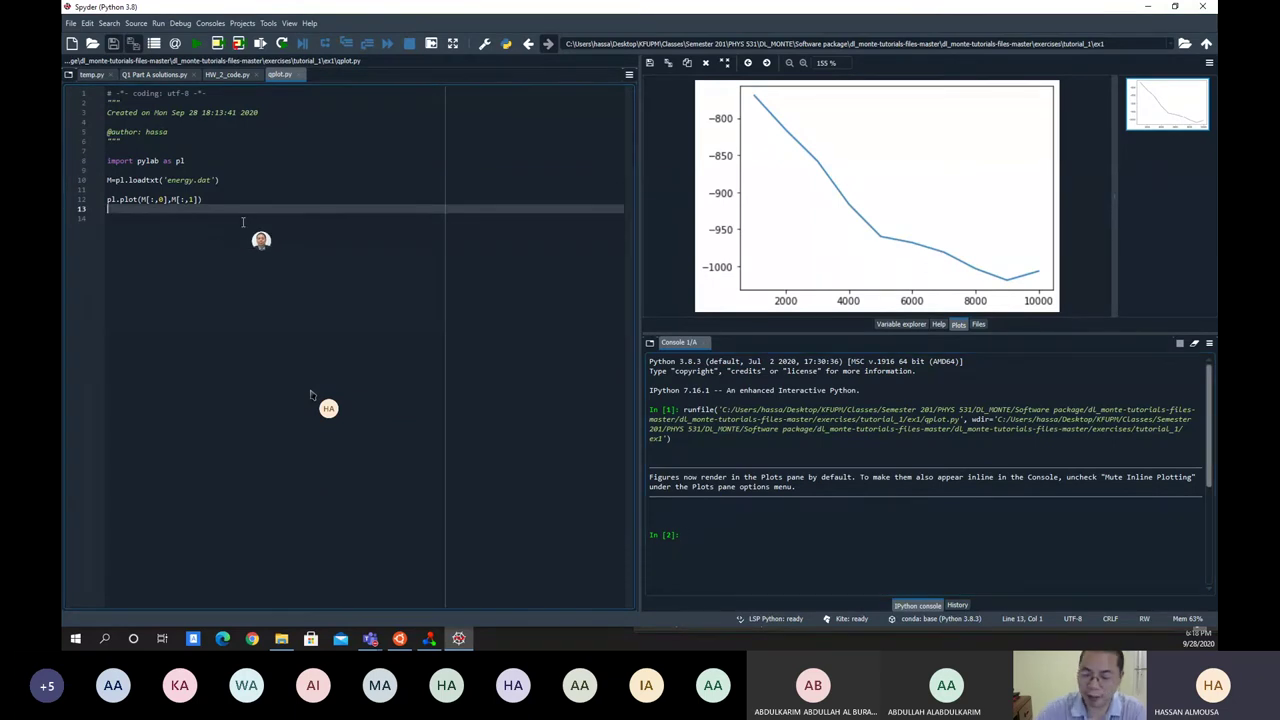
key(Return)
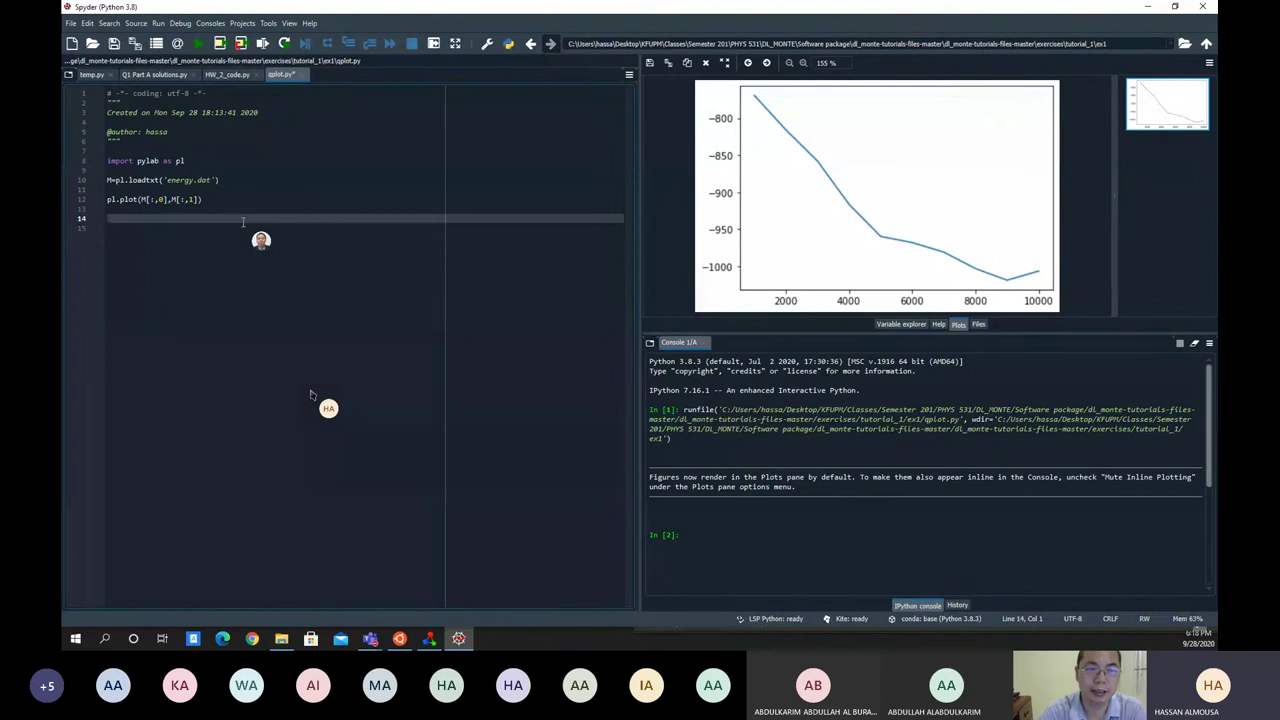
text(pl)
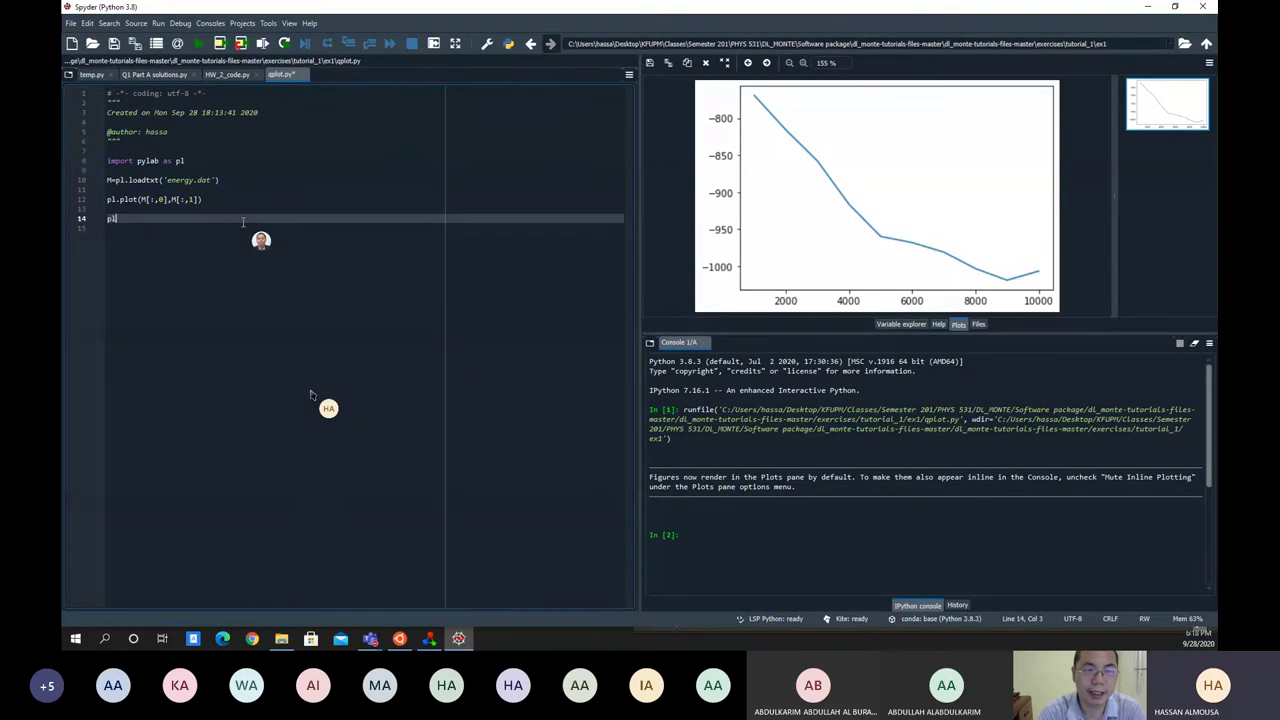
text(.)
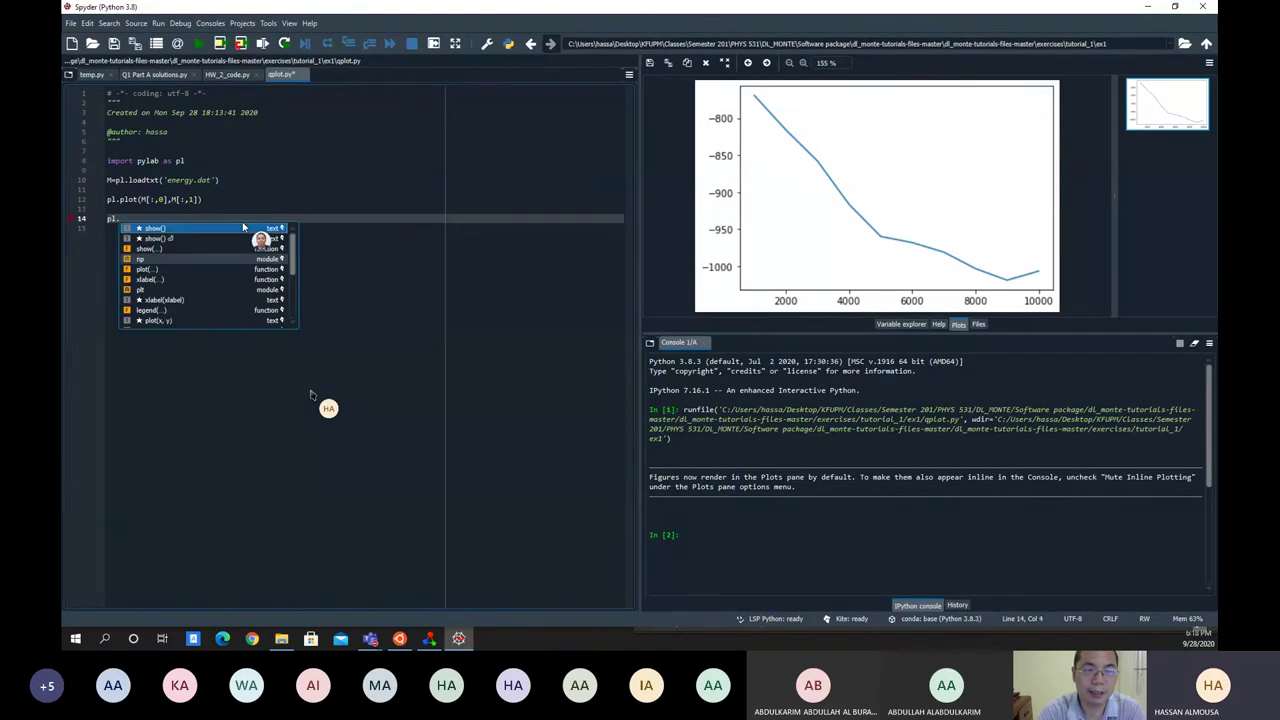
text(xl)
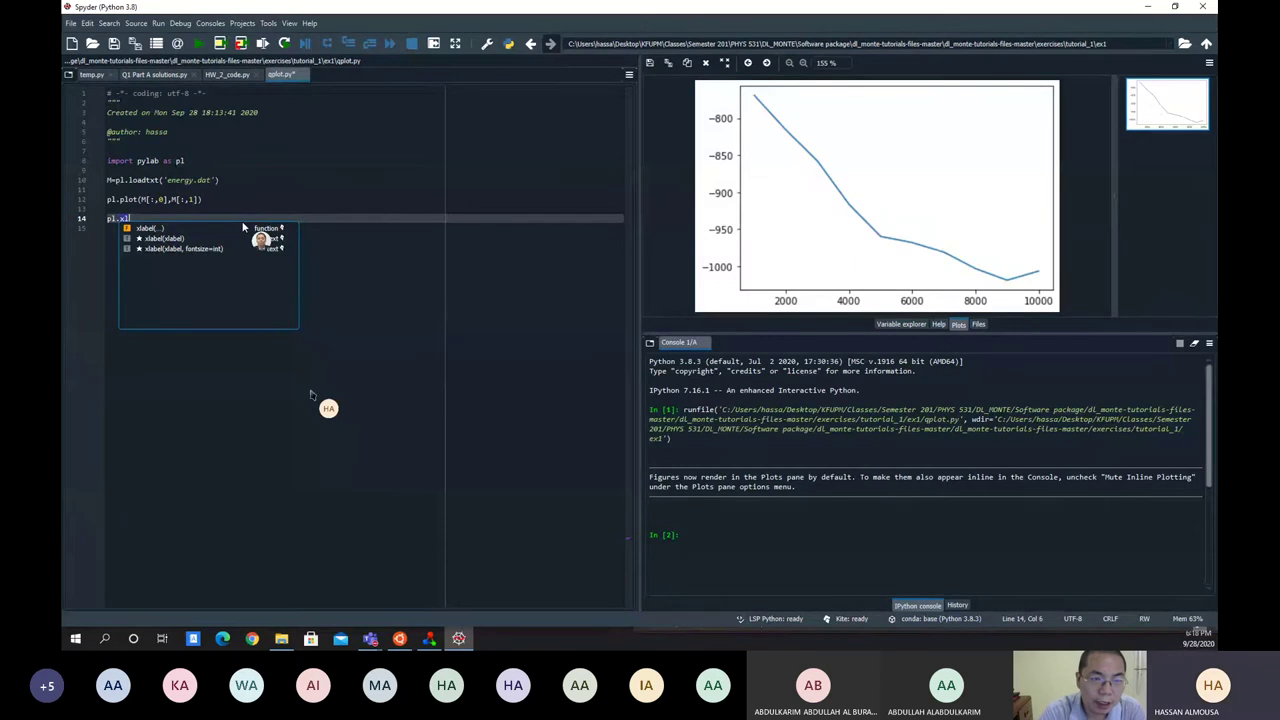
text(ab)
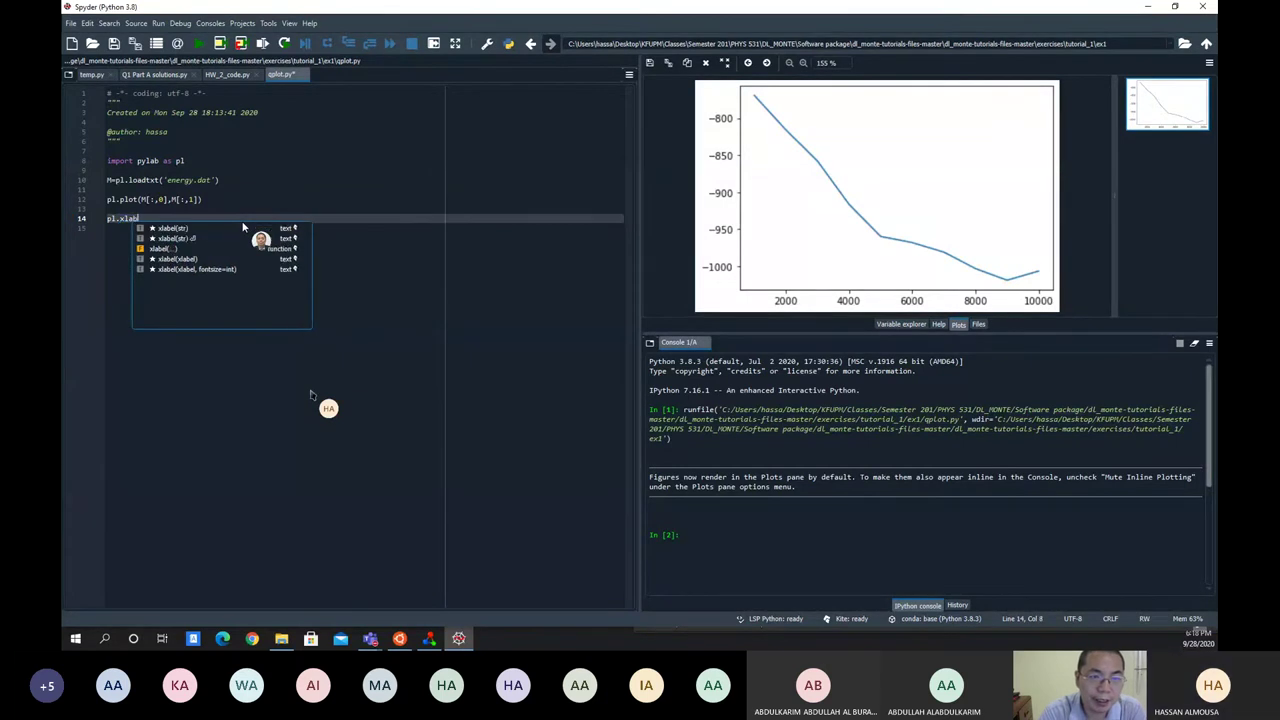
text(el)
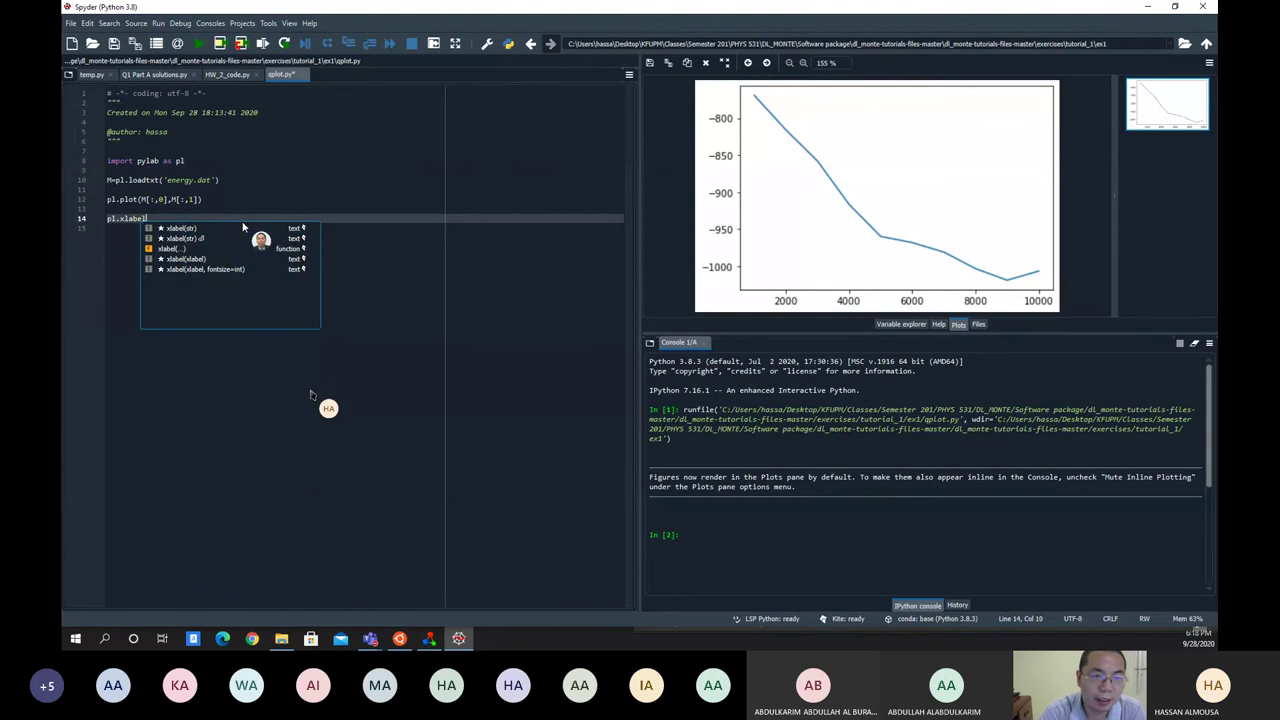
text((')
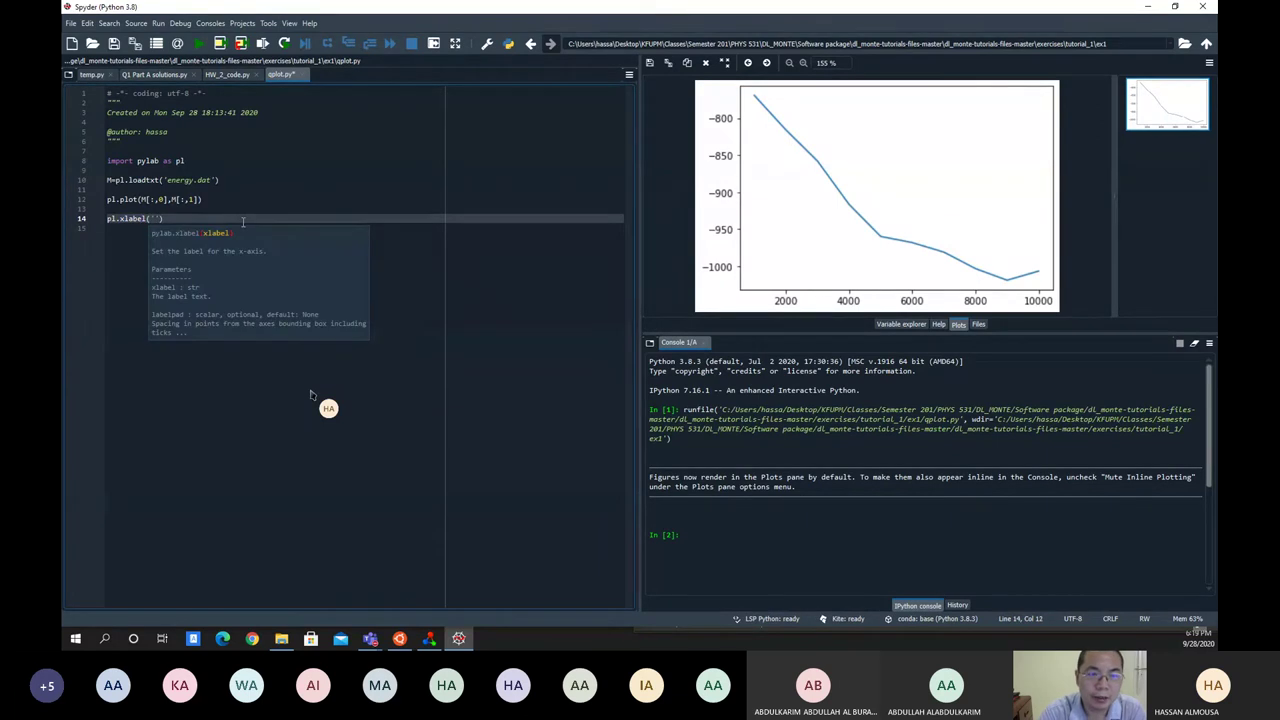
text(MC )
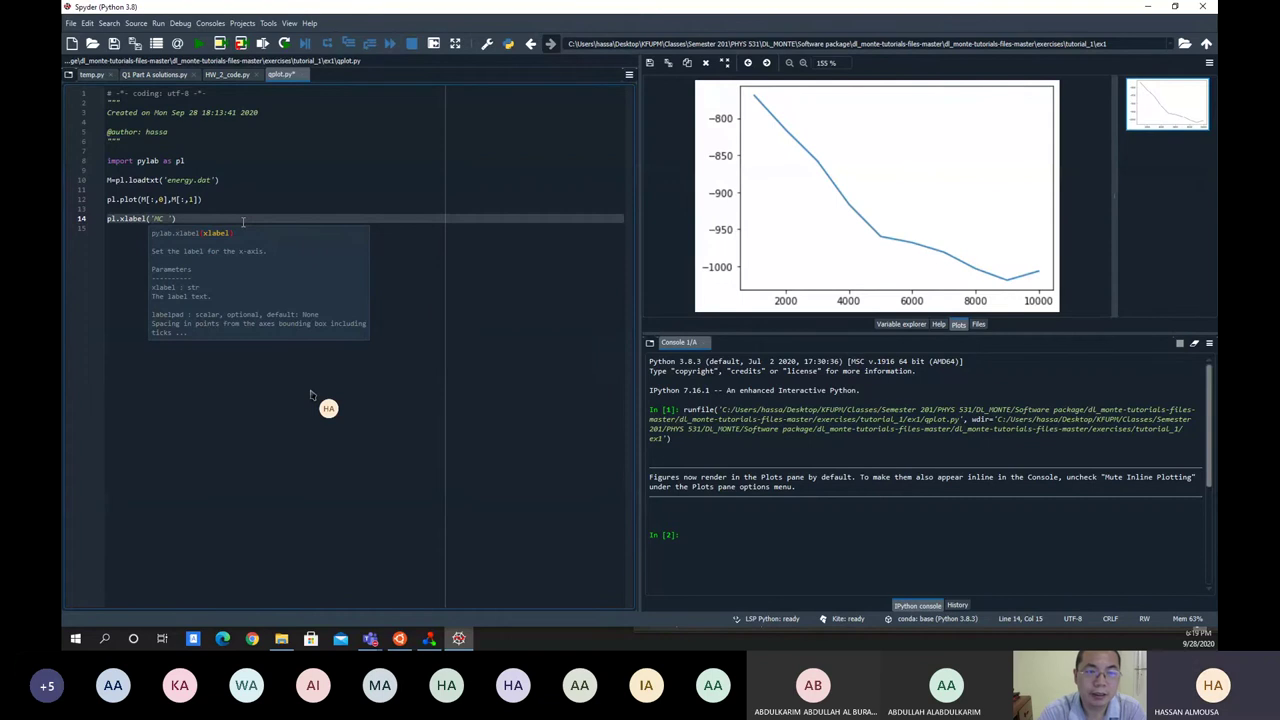
text(steps)
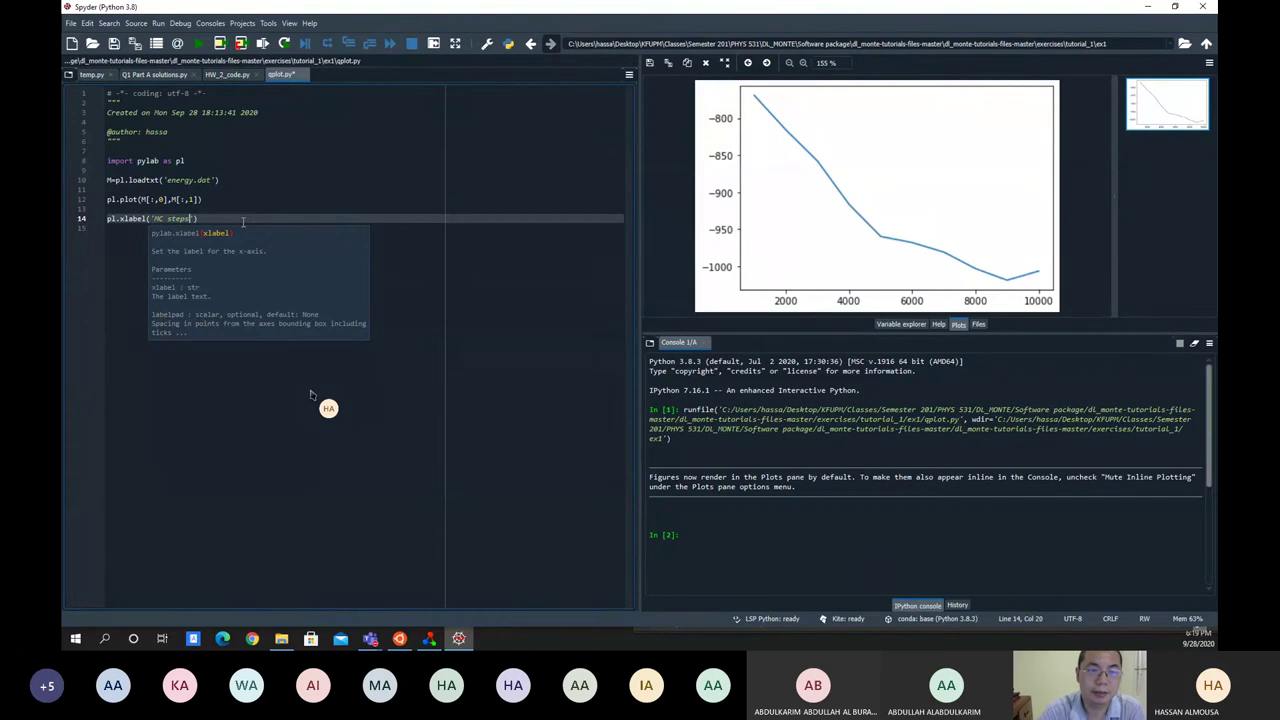
key(Down)
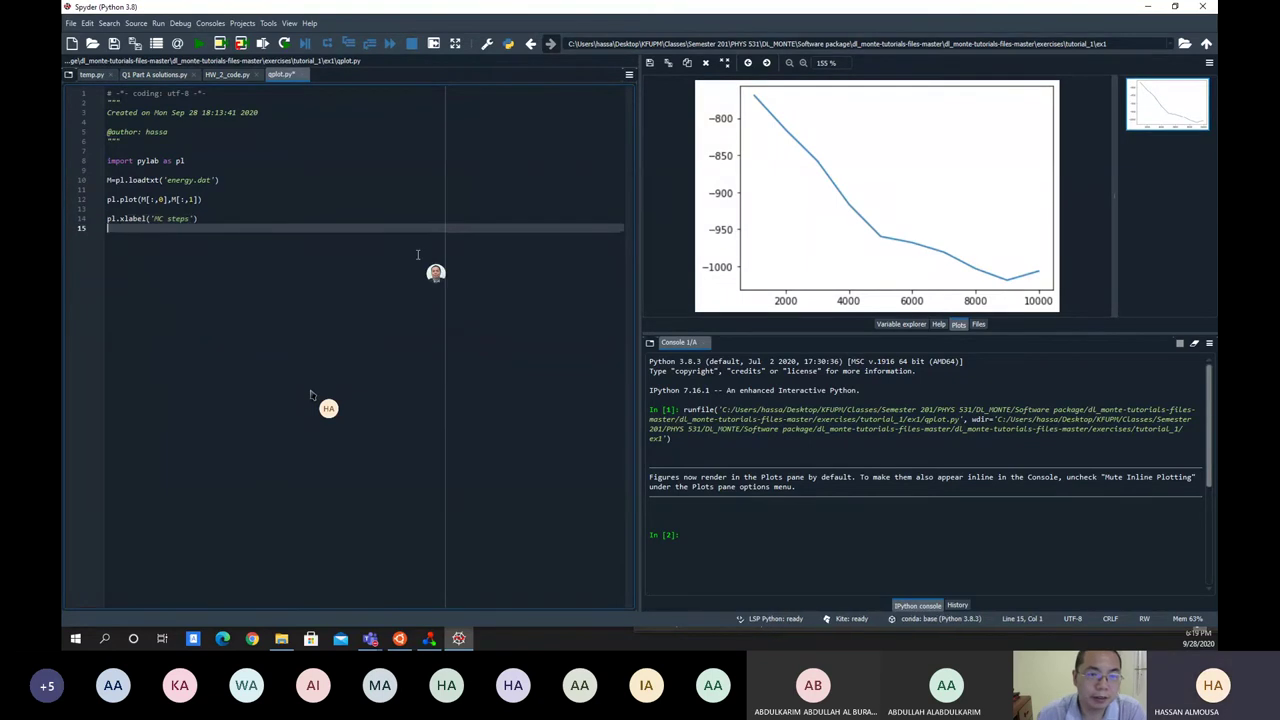
- Save qplot.py and run it again to redraw the plot with the x-axis label
click(113, 43)
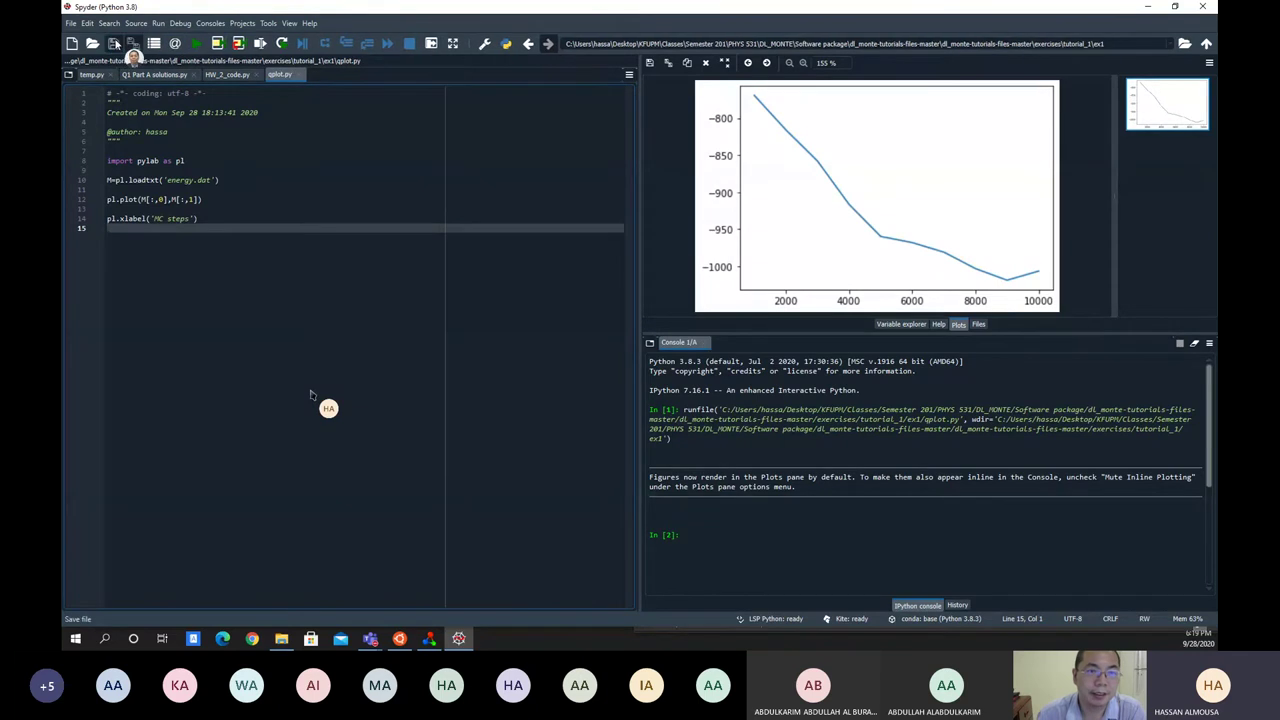
click(198, 45)
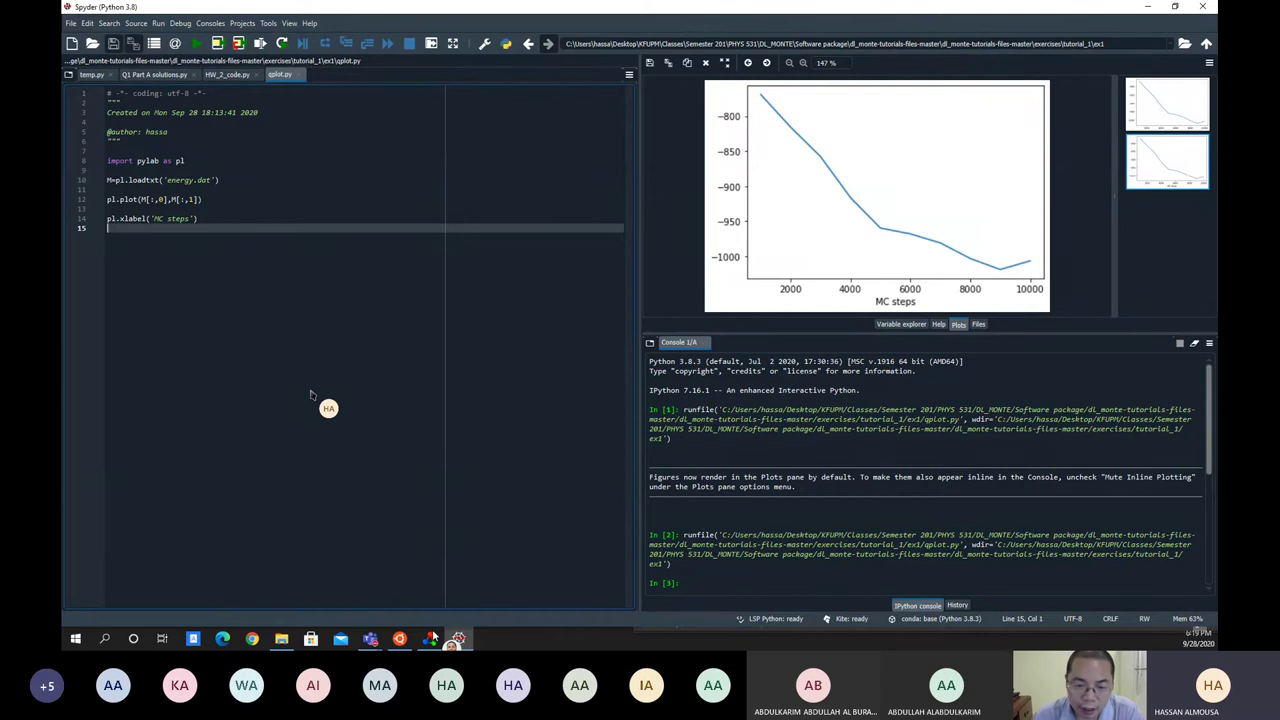
- Switch to OVITO and play the HISTORY.000 trajectory to view how the particle configuration evolves across the frames
mouse_move(430, 638)
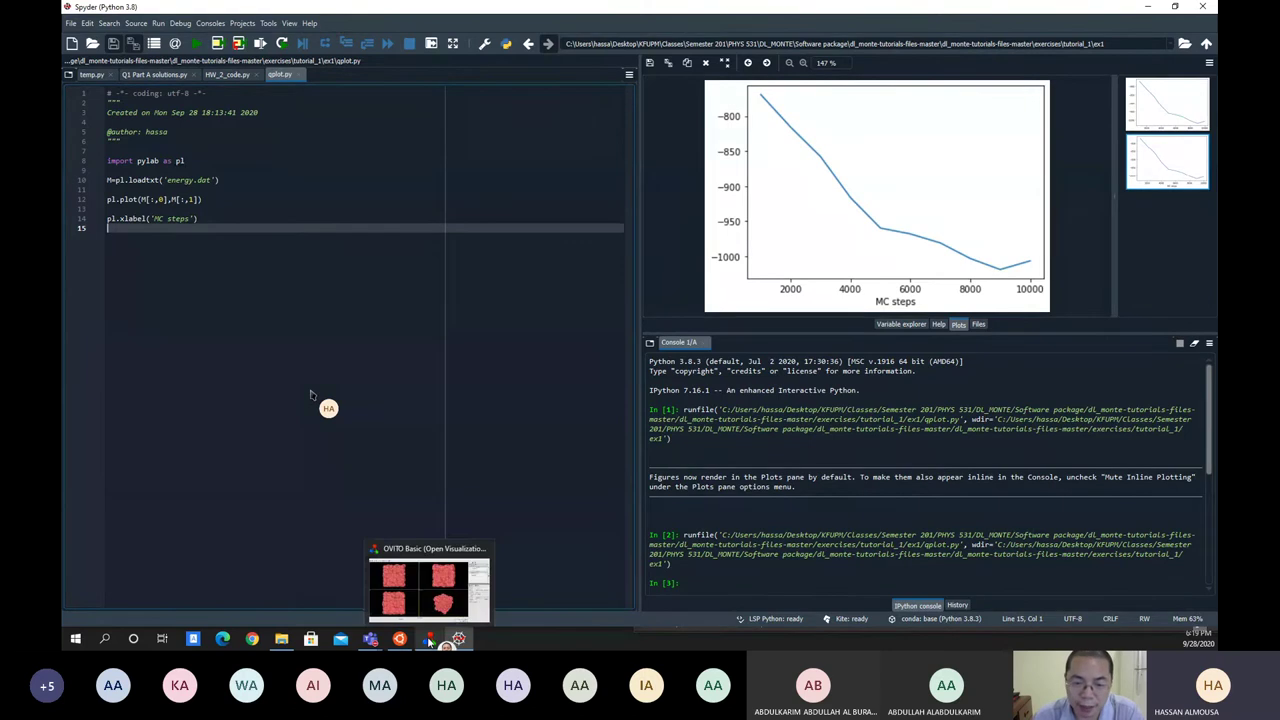
click(434, 608)
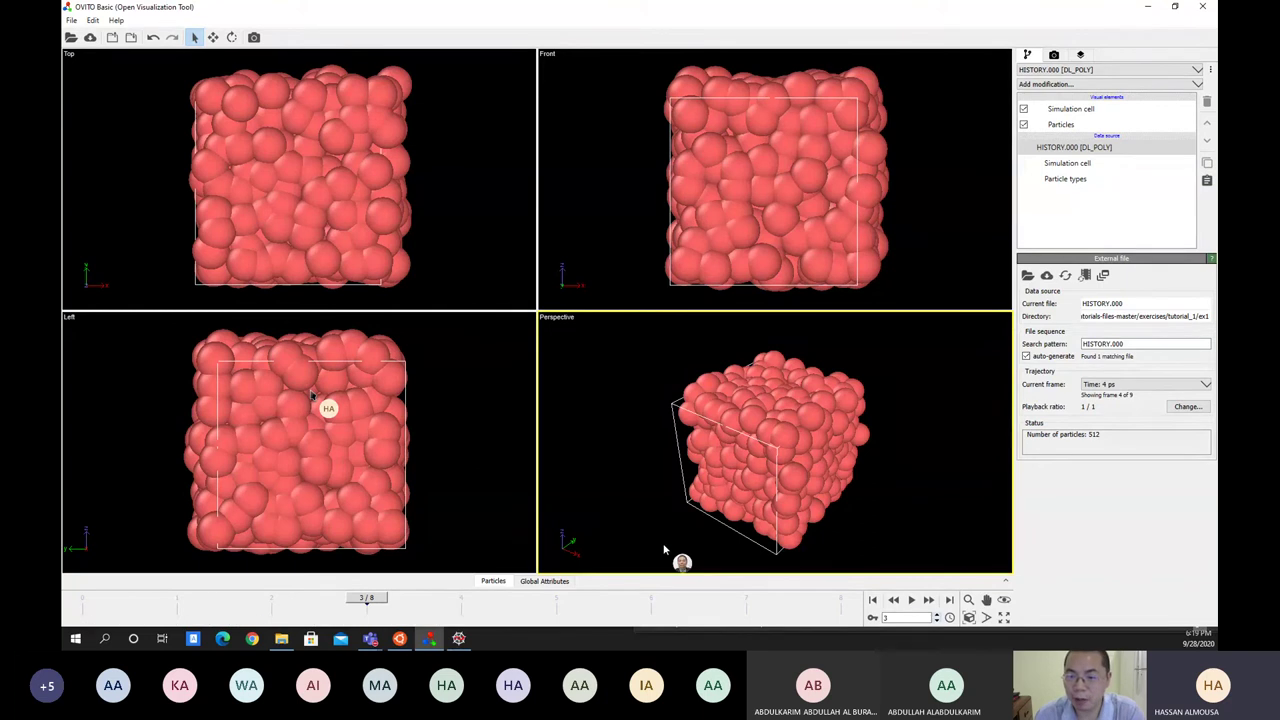
click(912, 600)
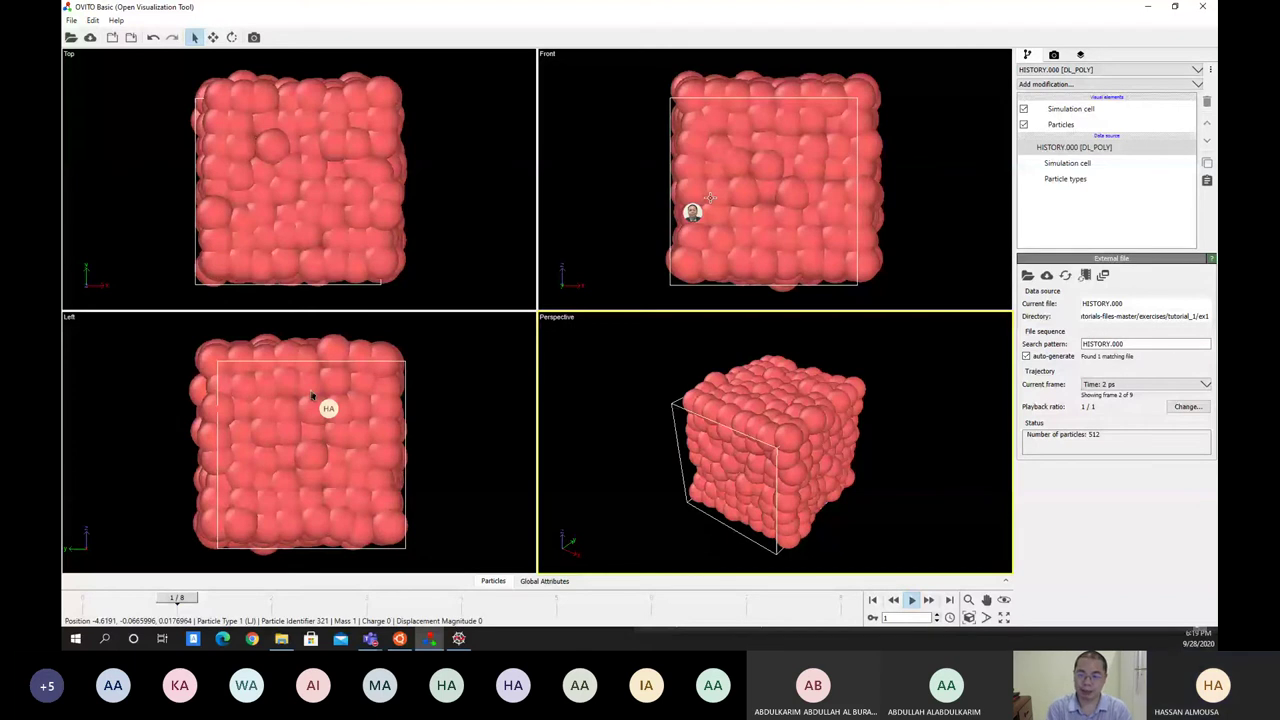
key(alt+Right)
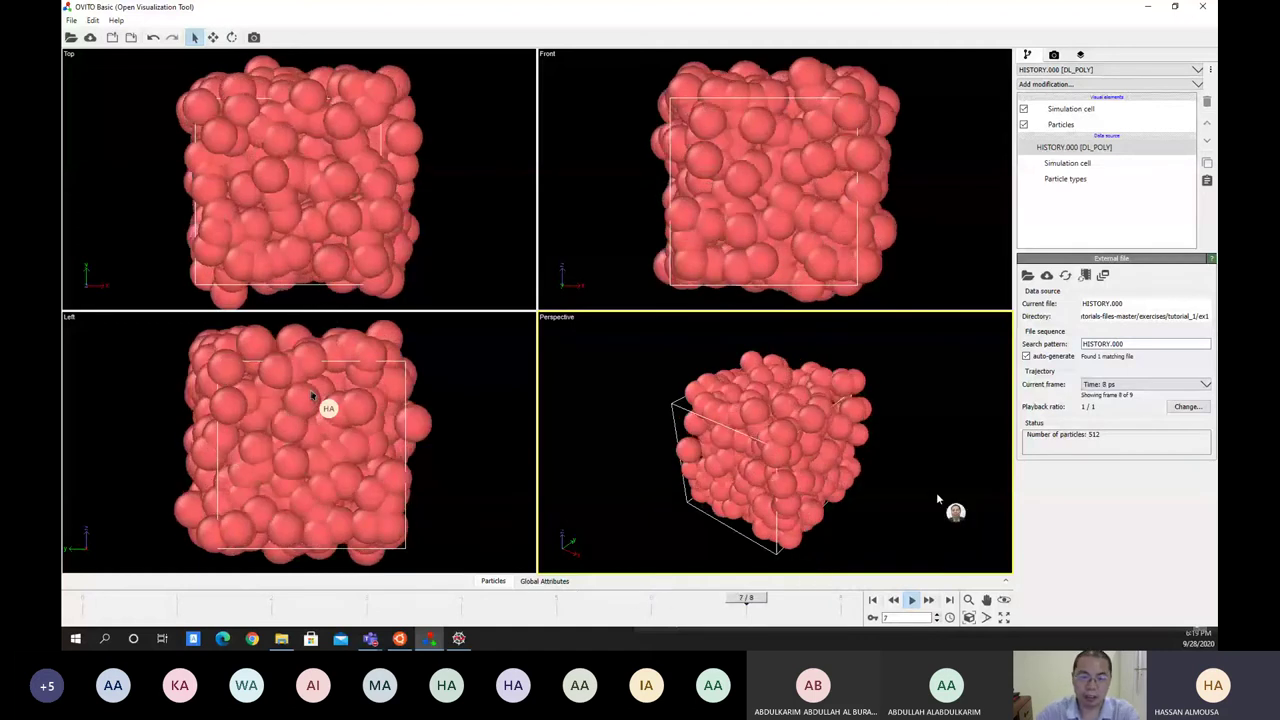
click(517, 597)
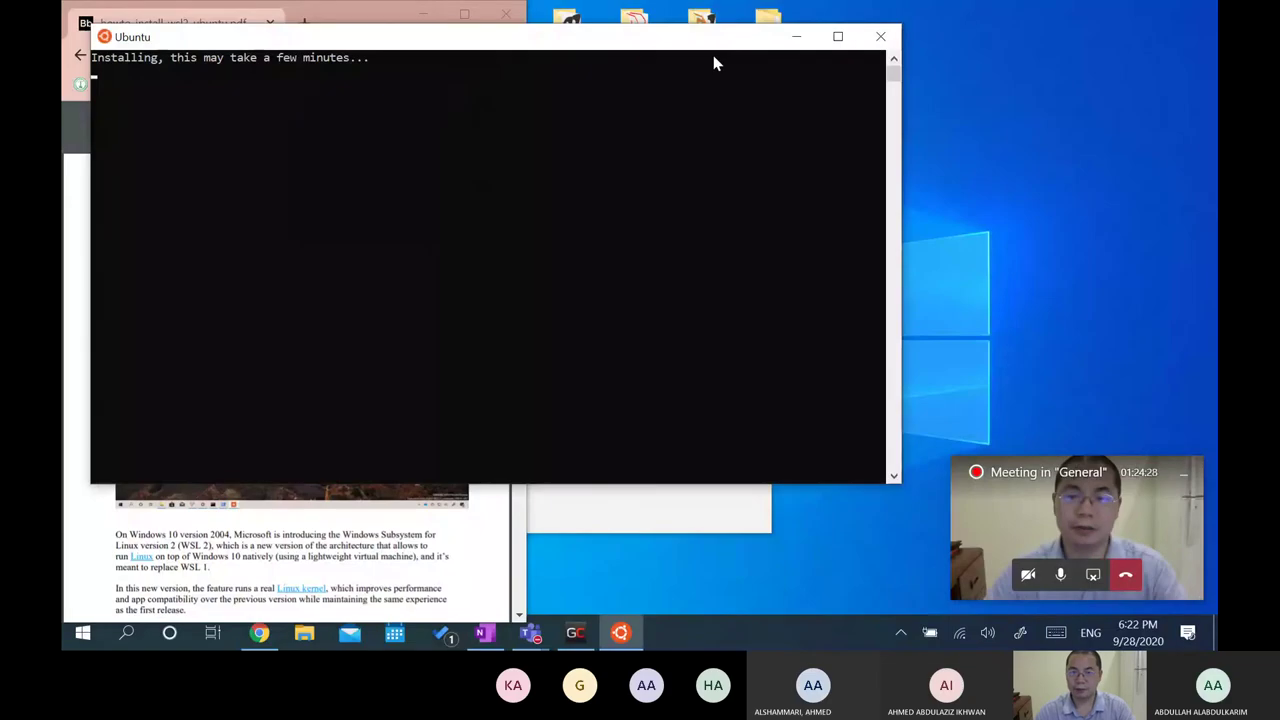
- Arrange the Ubuntu window beside howto_install_wsl2_ubuntu.pdf, show the guide's WSL 2 section, and allow the meeting participant's remote-control request
drag(713, 63, 1216, 60)
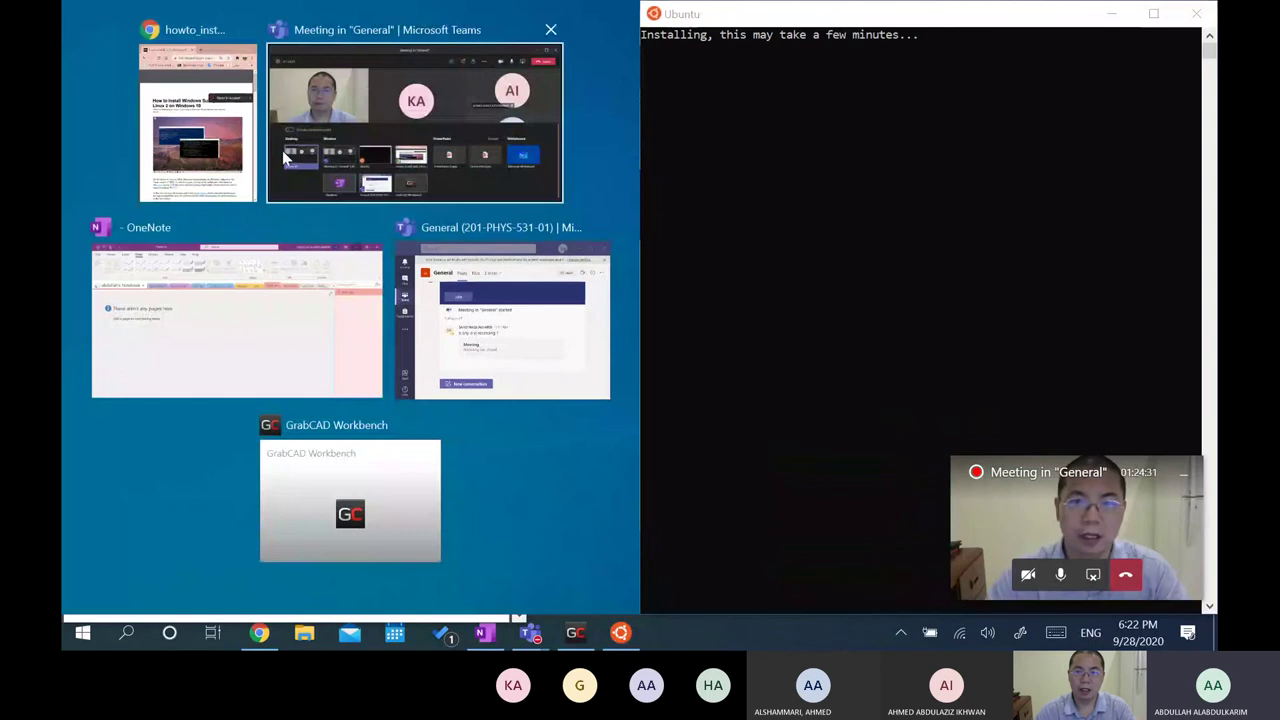
click(197, 122)
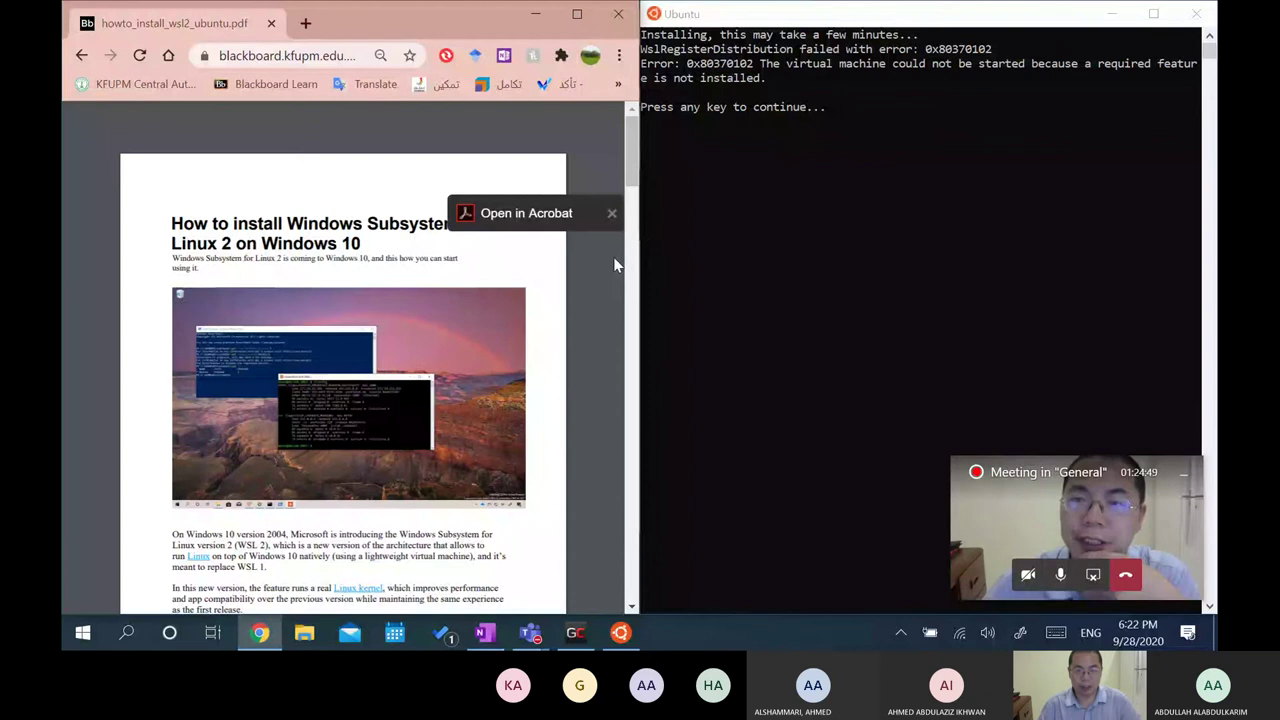
drag(628, 158, 599, 378)
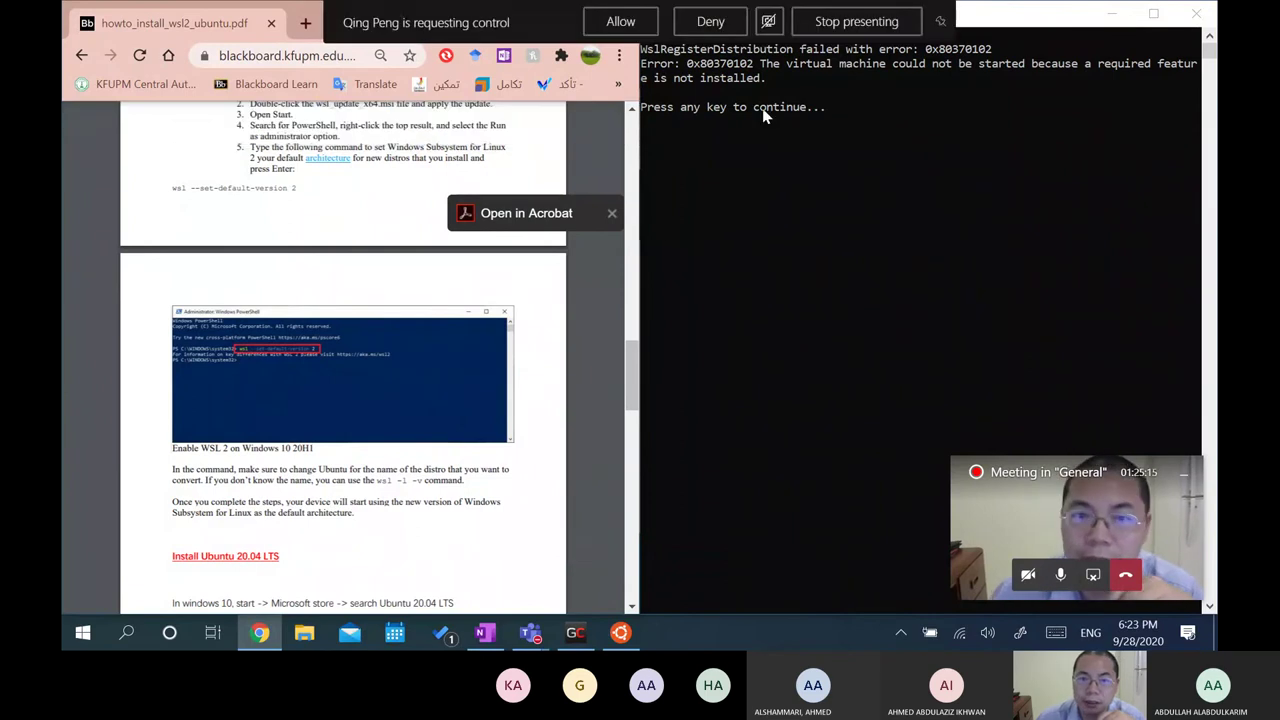
click(620, 22)
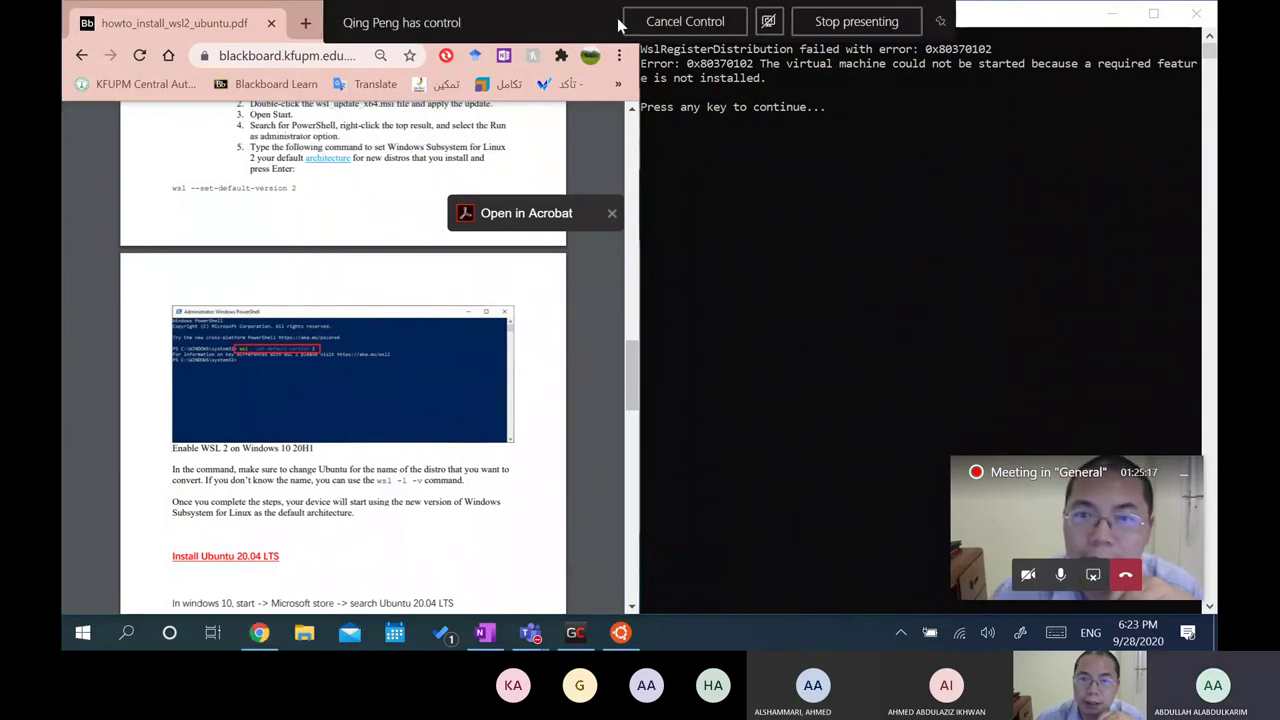
- Find and open Windows PowerShell as administrator, and dock its window beside the installation guide
click(171, 634)
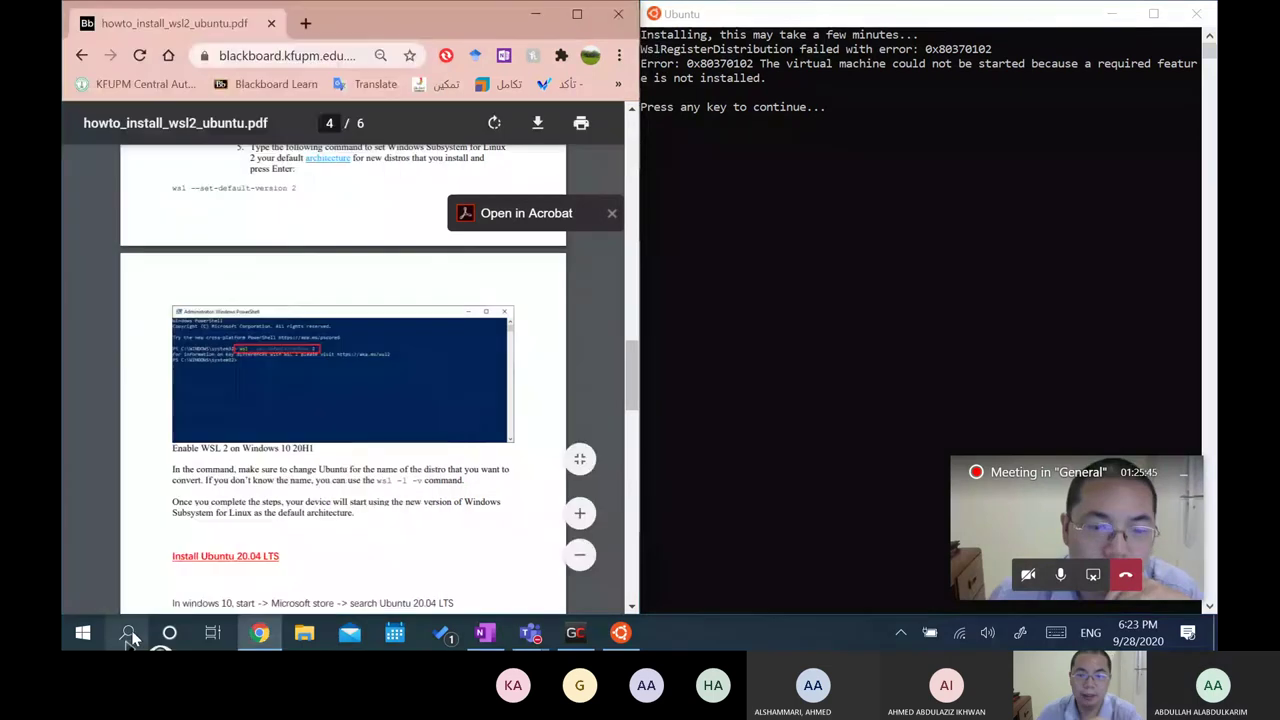
click(128, 634)
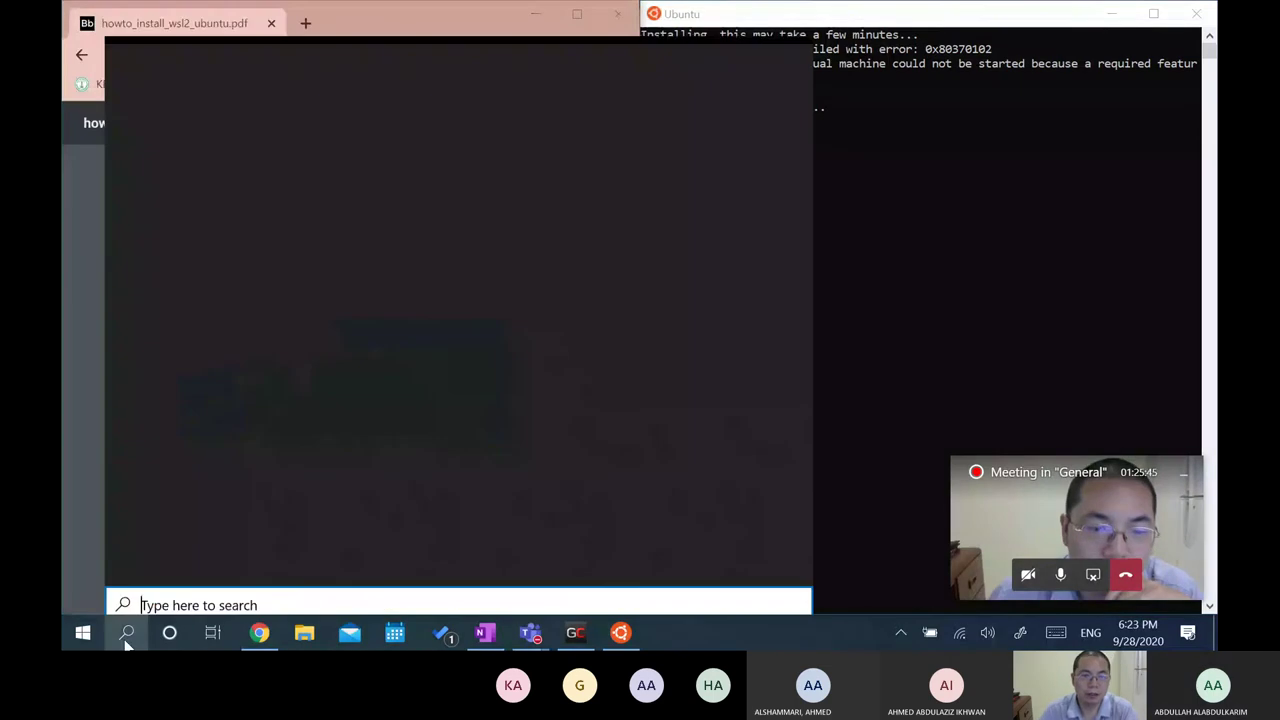
click(128, 634)
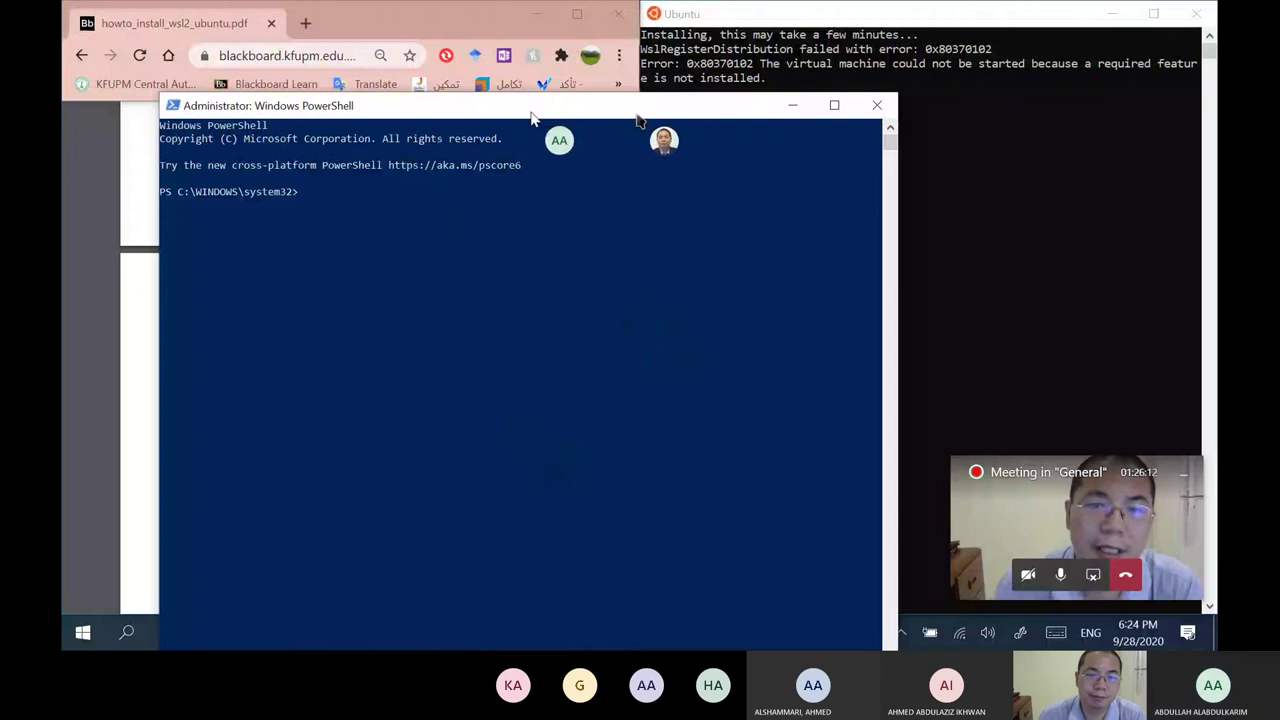
drag(532, 118, 1205, 130)
- Copy the command wsl --set-default-version 2 from the guide and run it in the administrator PowerShell
click(189, 214)
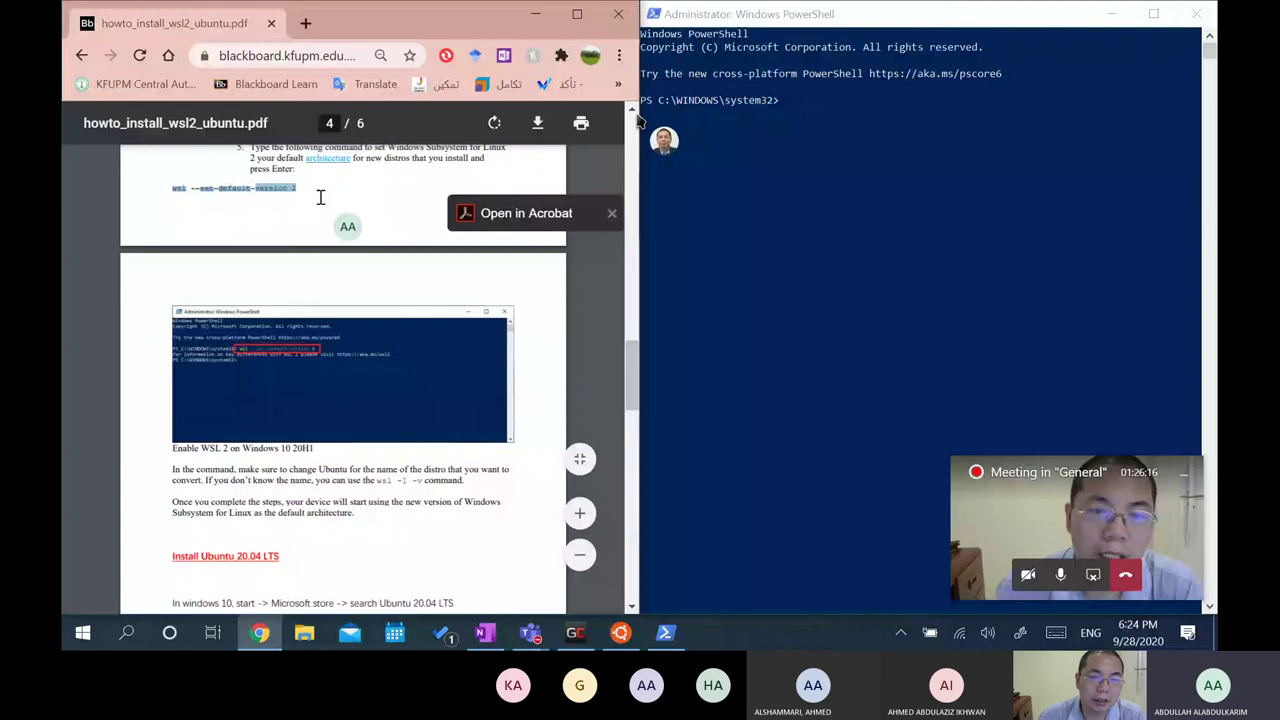
click(829, 114)
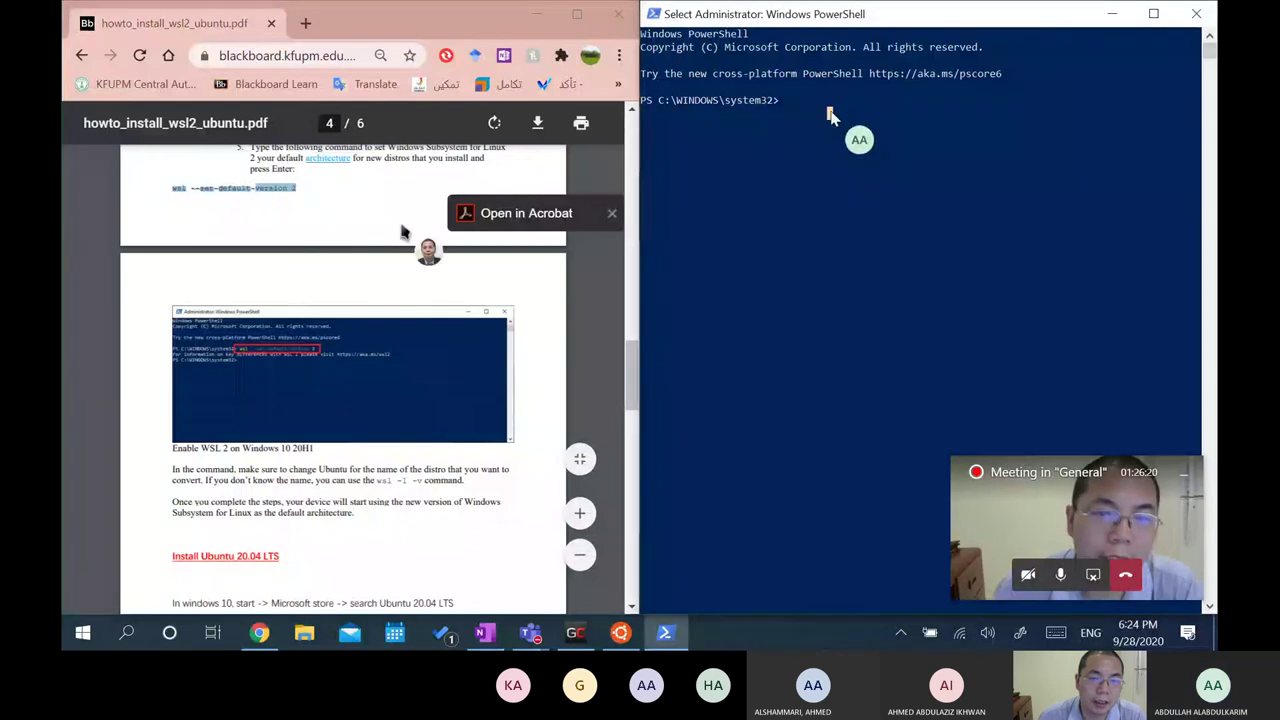
right_click(789, 103)
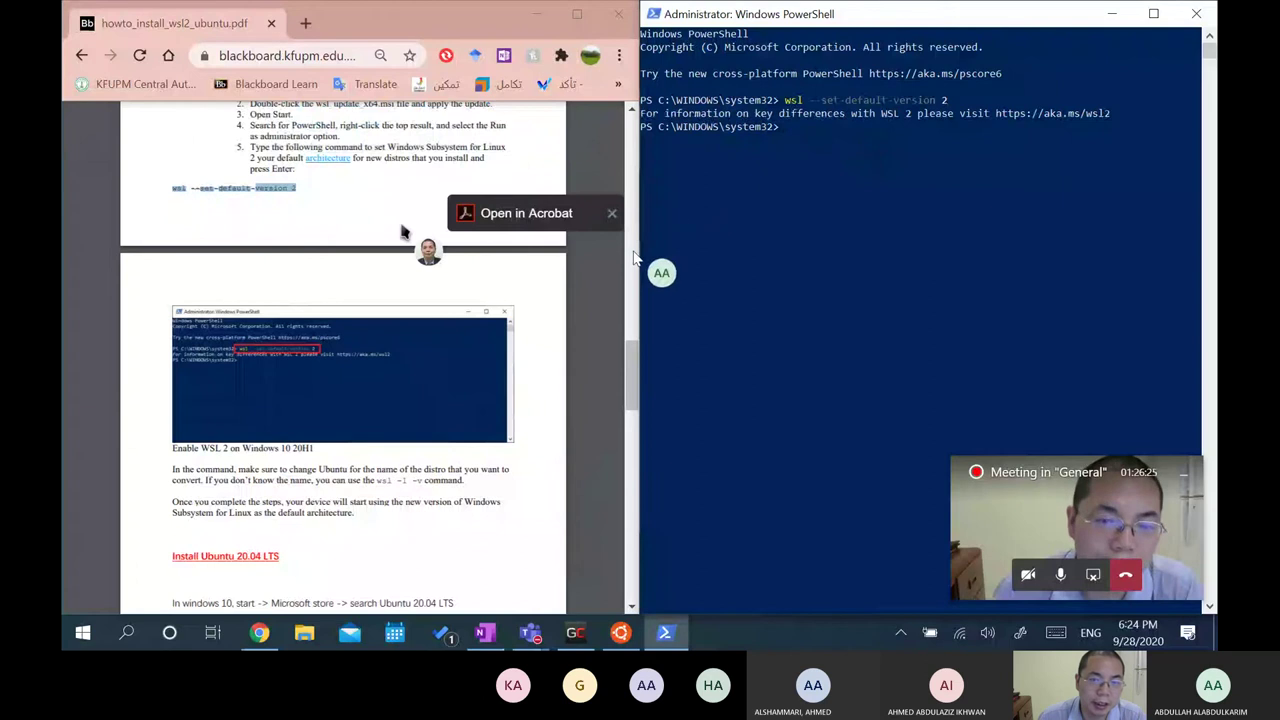
- Copy Enable-WindowsOptionalFeature -Online -FeatureName VirtualMachinePlatform from the guide's Virtual Machine Platform section and run it in PowerShell
drag(627, 369, 631, 351)
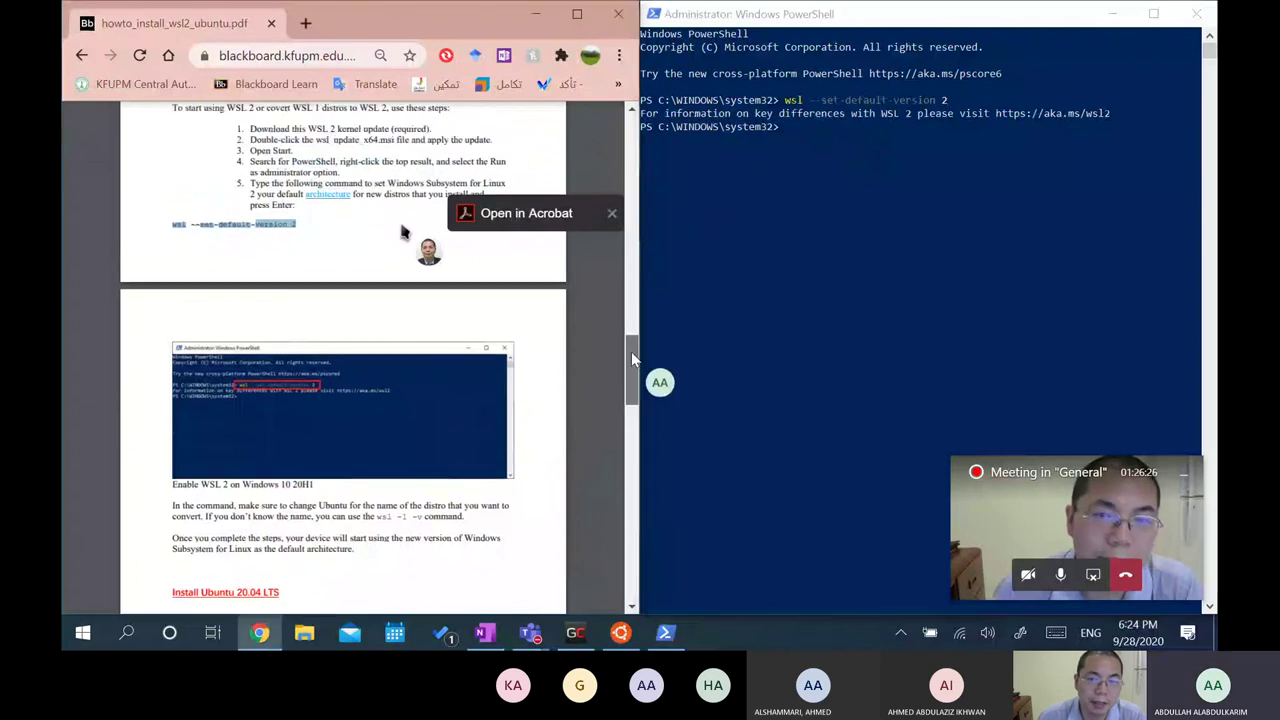
drag(631, 351, 620, 210)
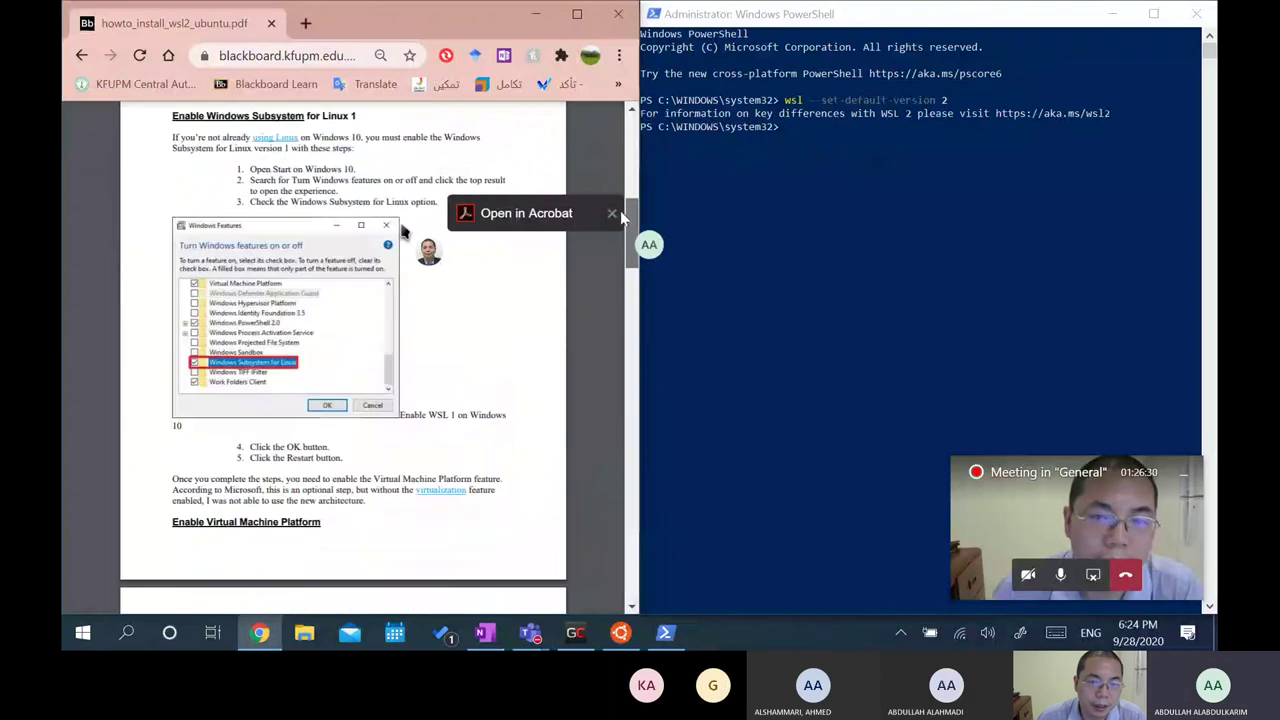
scroll(620, 210, down, 10)
drag(631, 375, 633, 312)
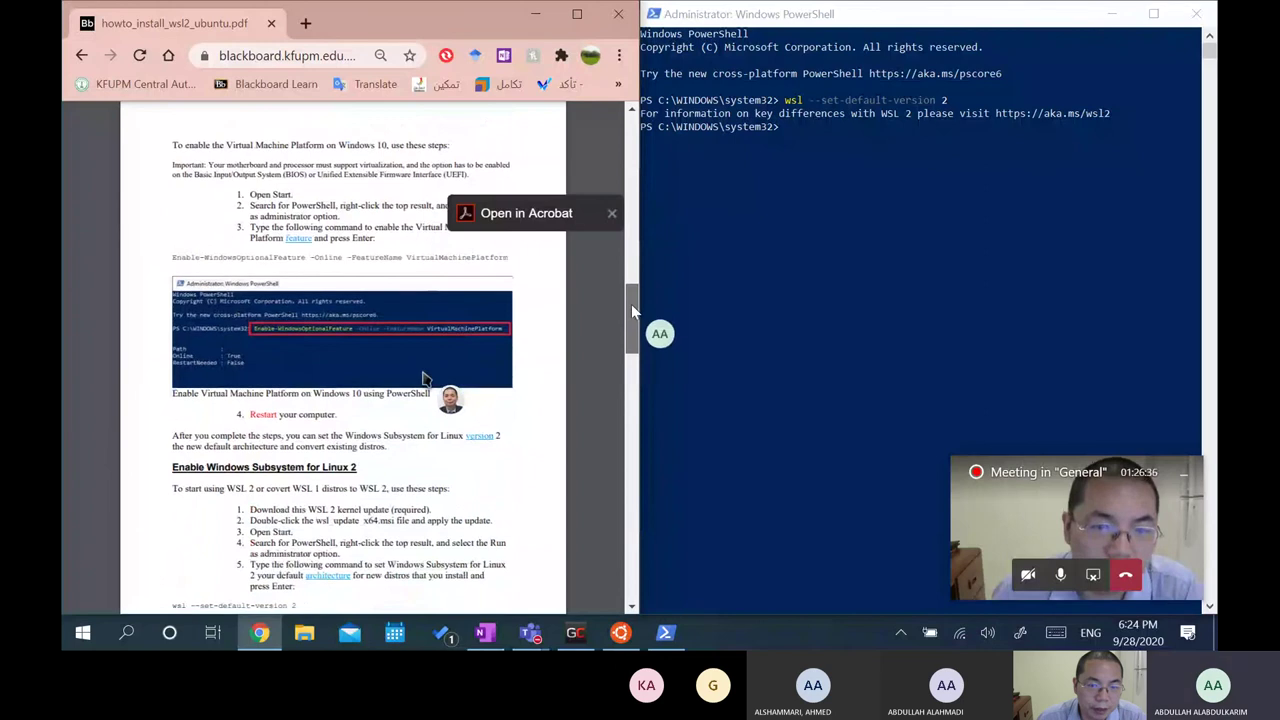
scroll(631, 304, down, 4)
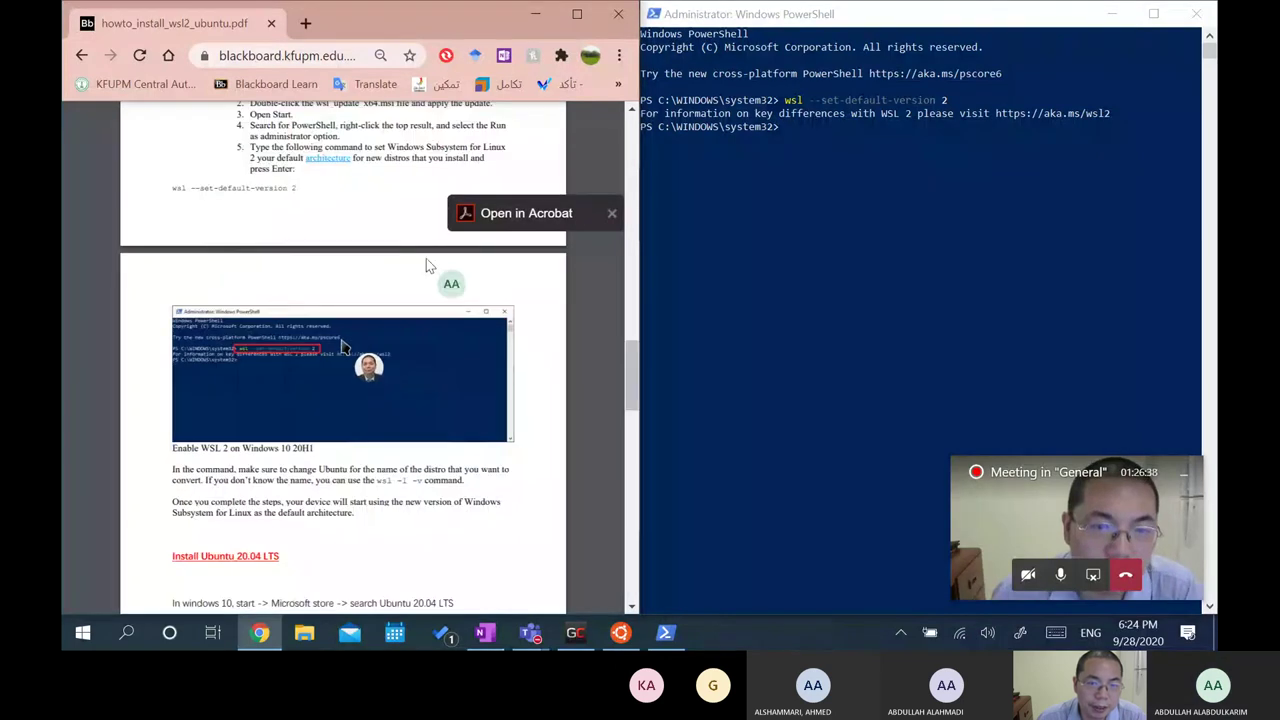
scroll(630, 325, up, 4)
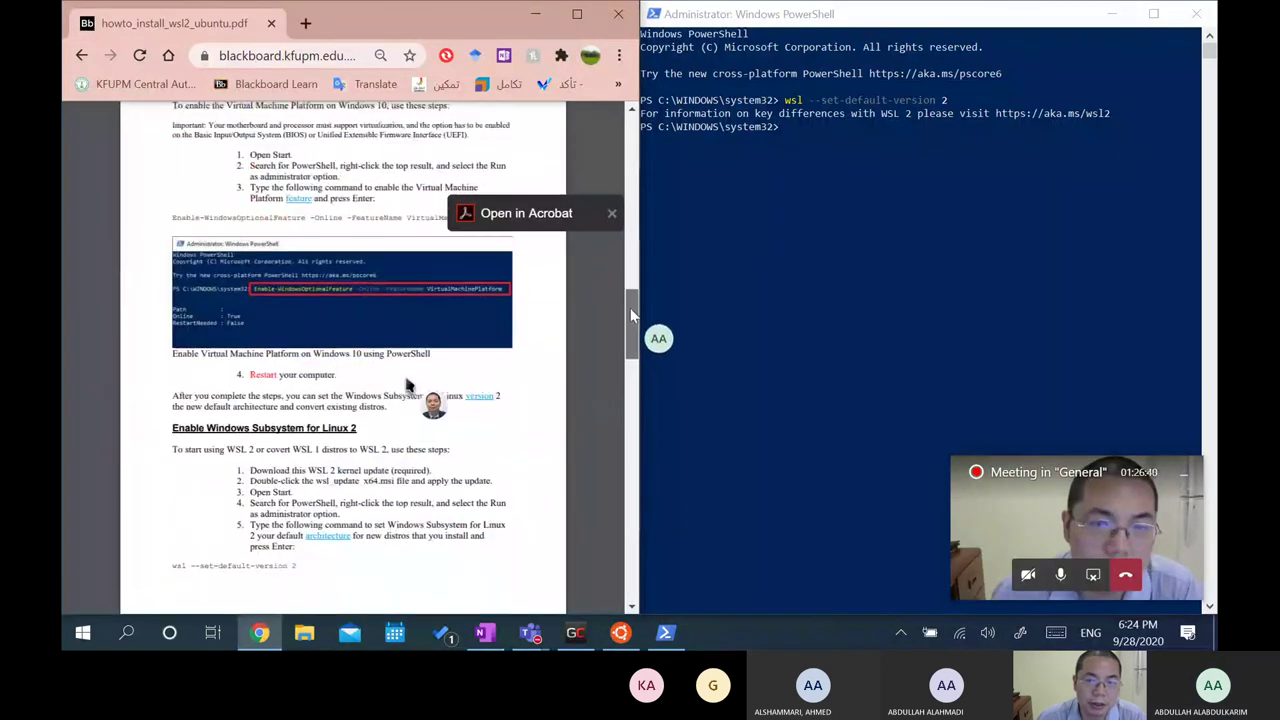
scroll(630, 315, up, 1)
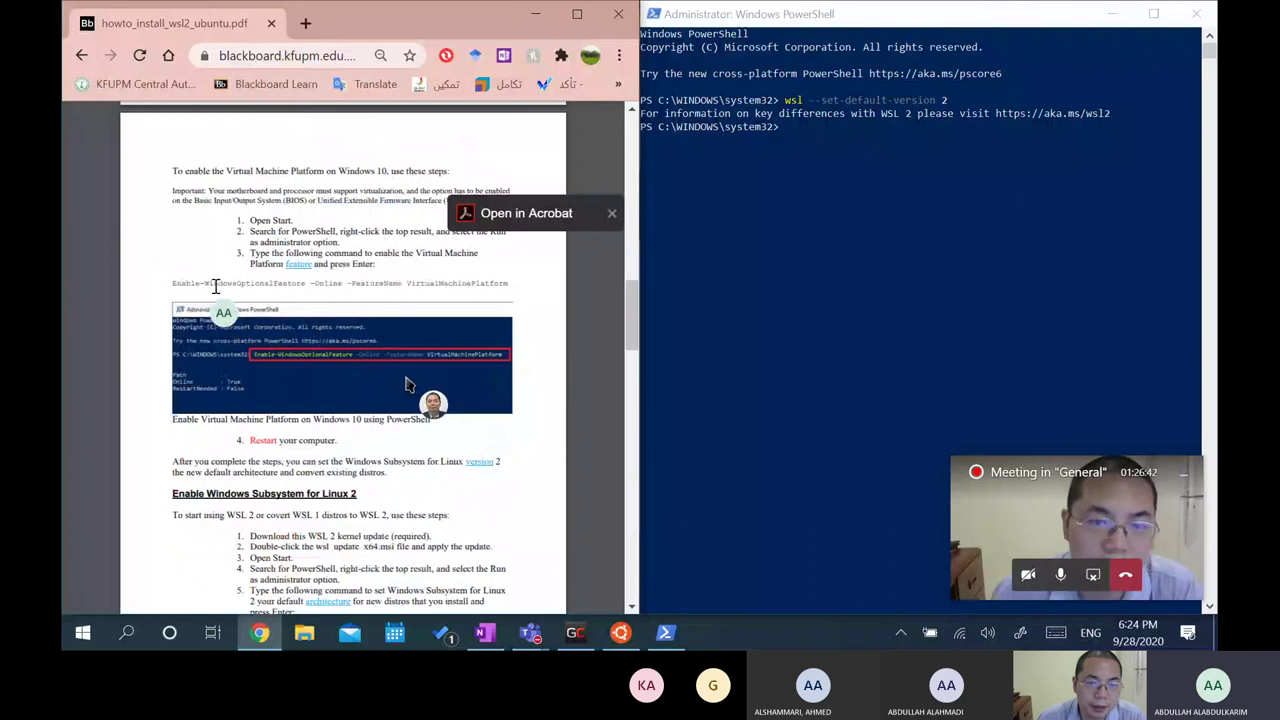
drag(204, 285, 526, 287)
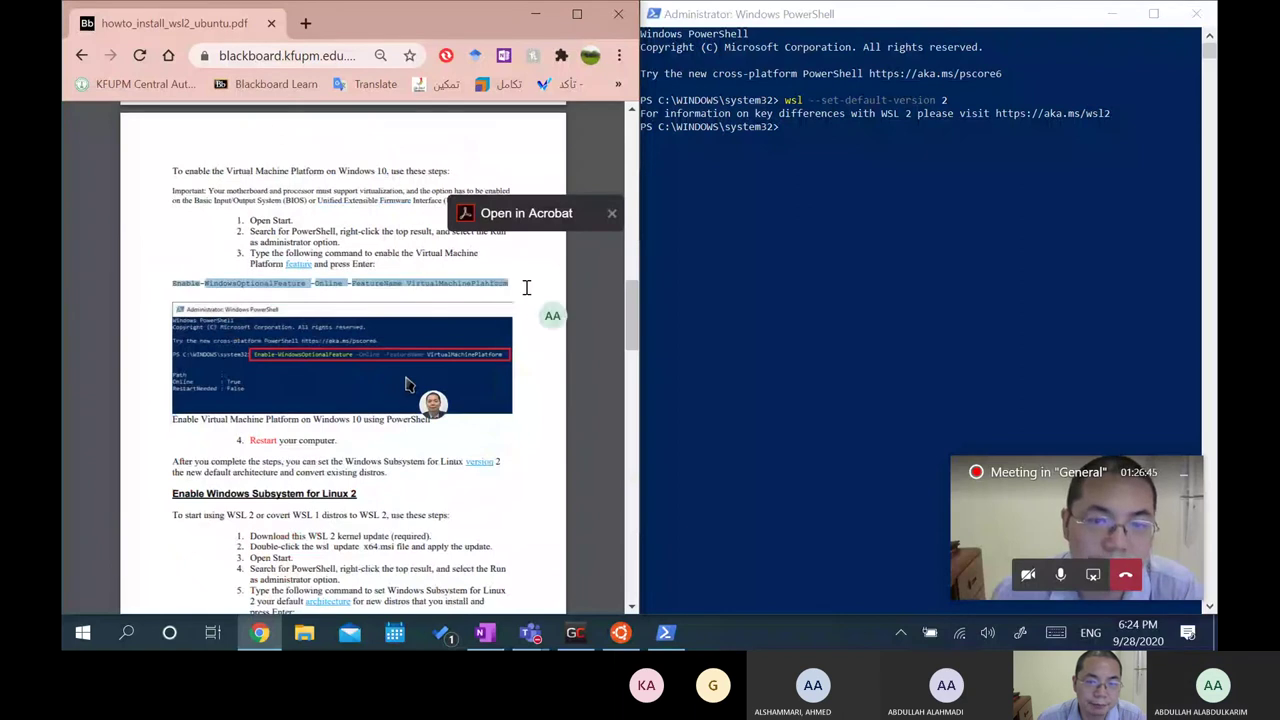
click(861, 150)
right_click(817, 116)
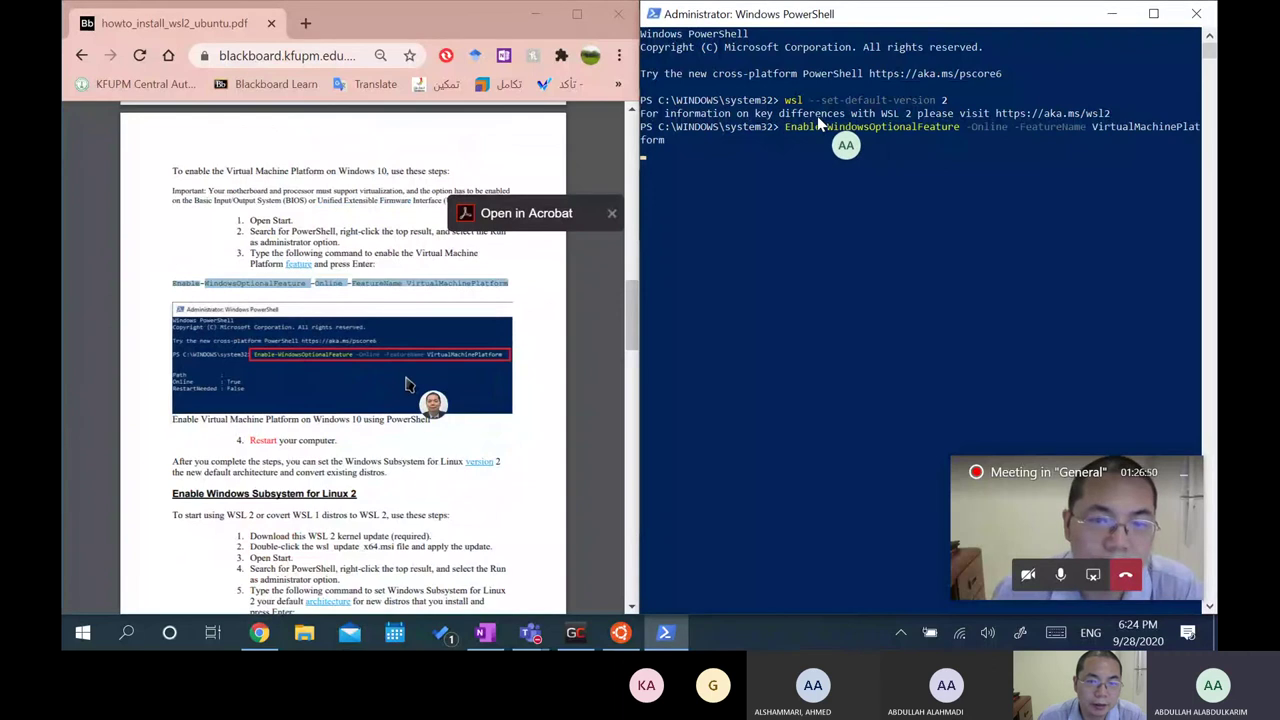
key(Return)
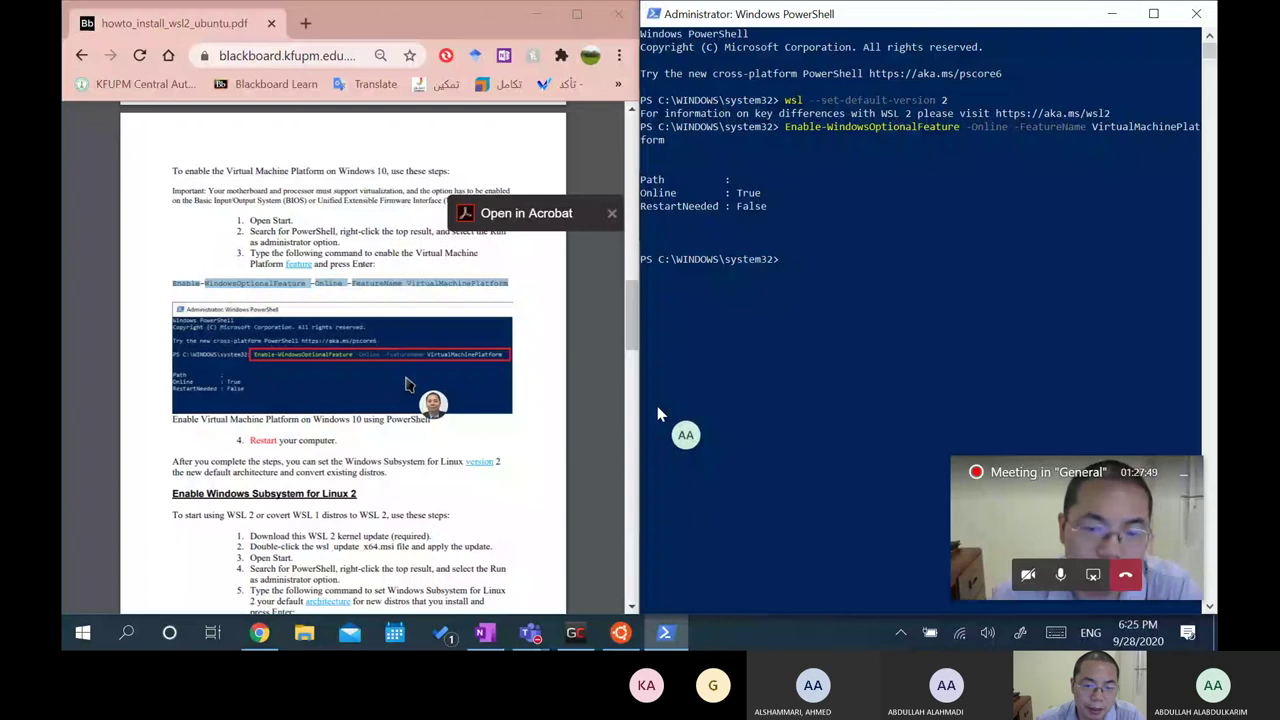
- Open the Downloads folder in File Explorer and select the installer wsl_update_x64 (3).msi
click(306, 634)
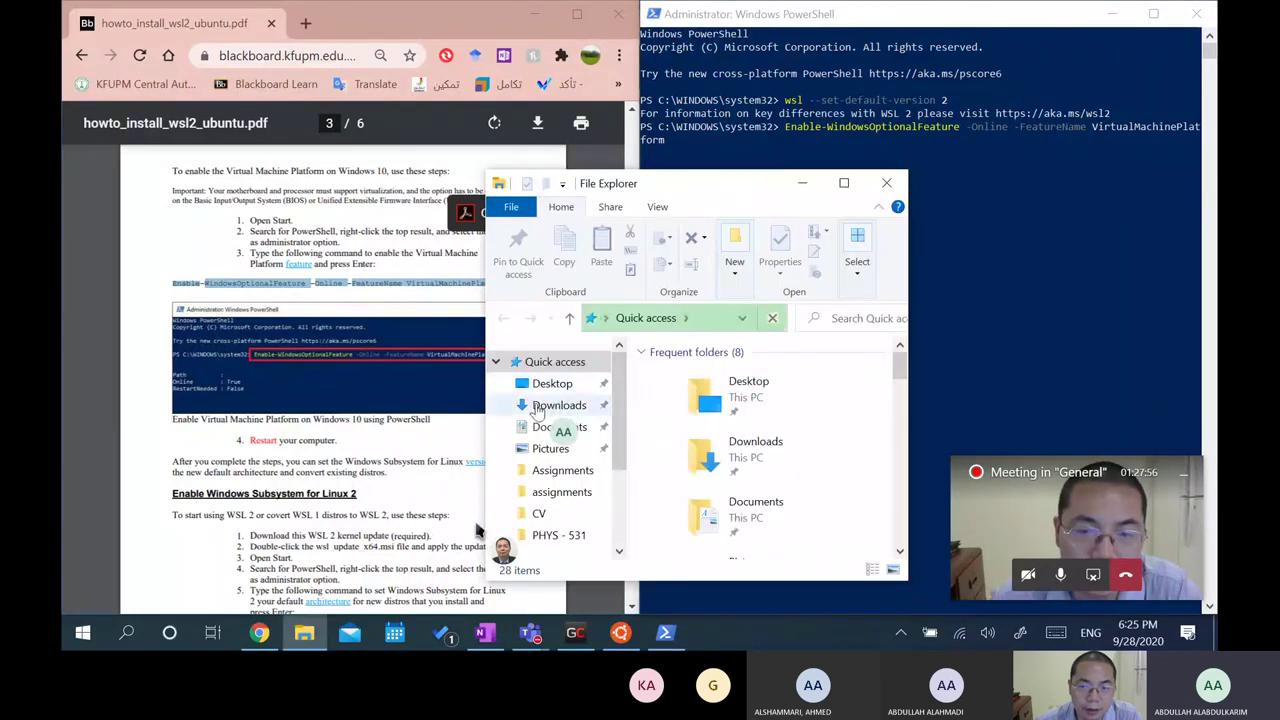
click(548, 406)
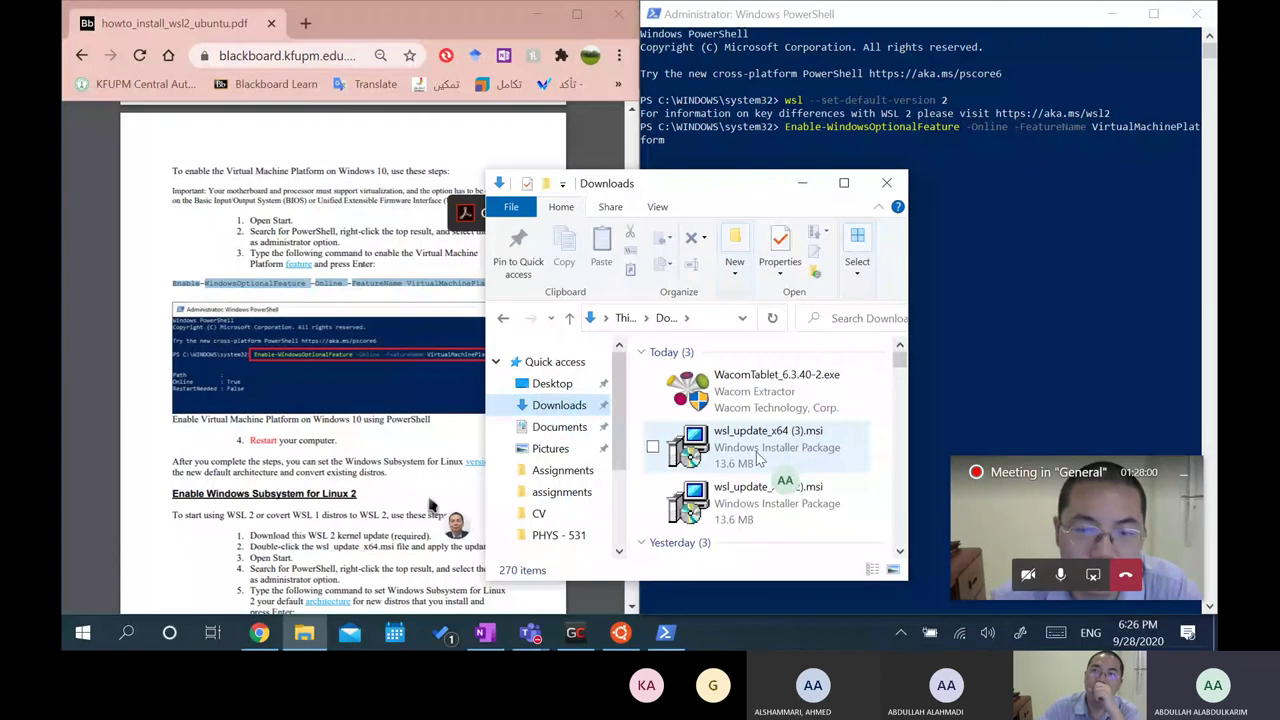
click(735, 457)
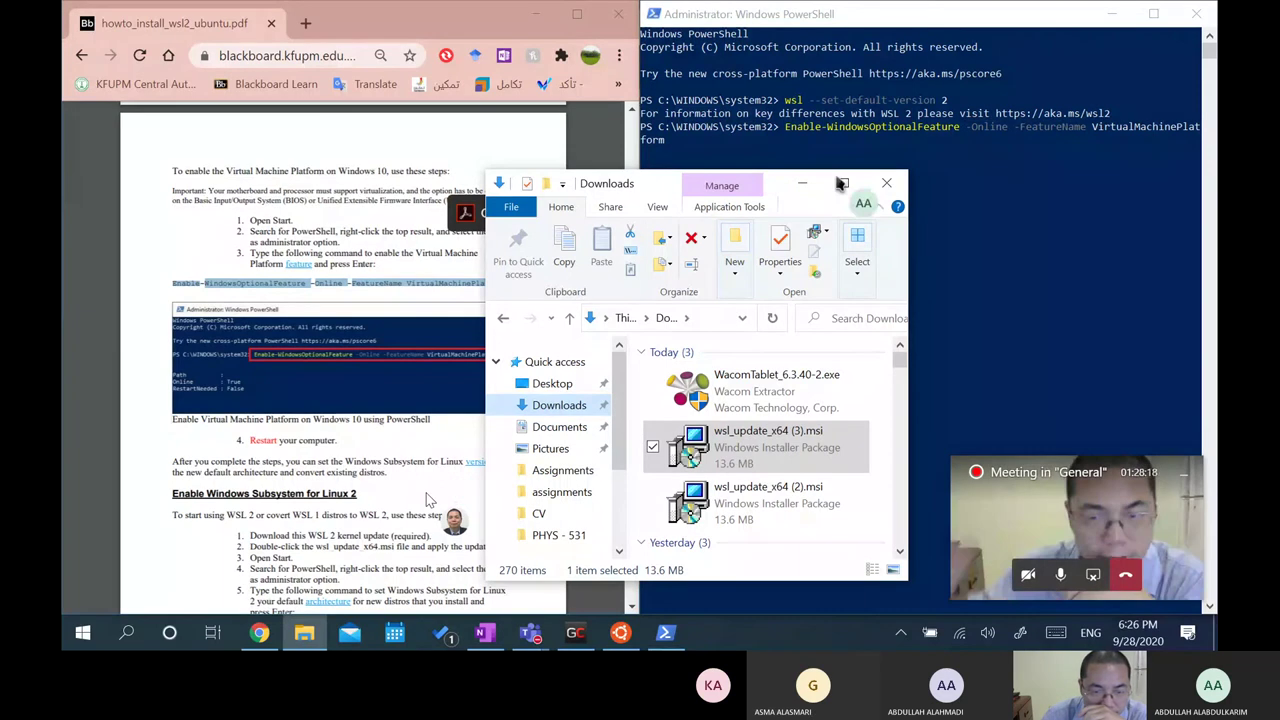
- Review the guide's Windows Subsystem for Linux 2 section and run wsl -l -v in the administrator PowerShell to list installed distributions
click(425, 498)
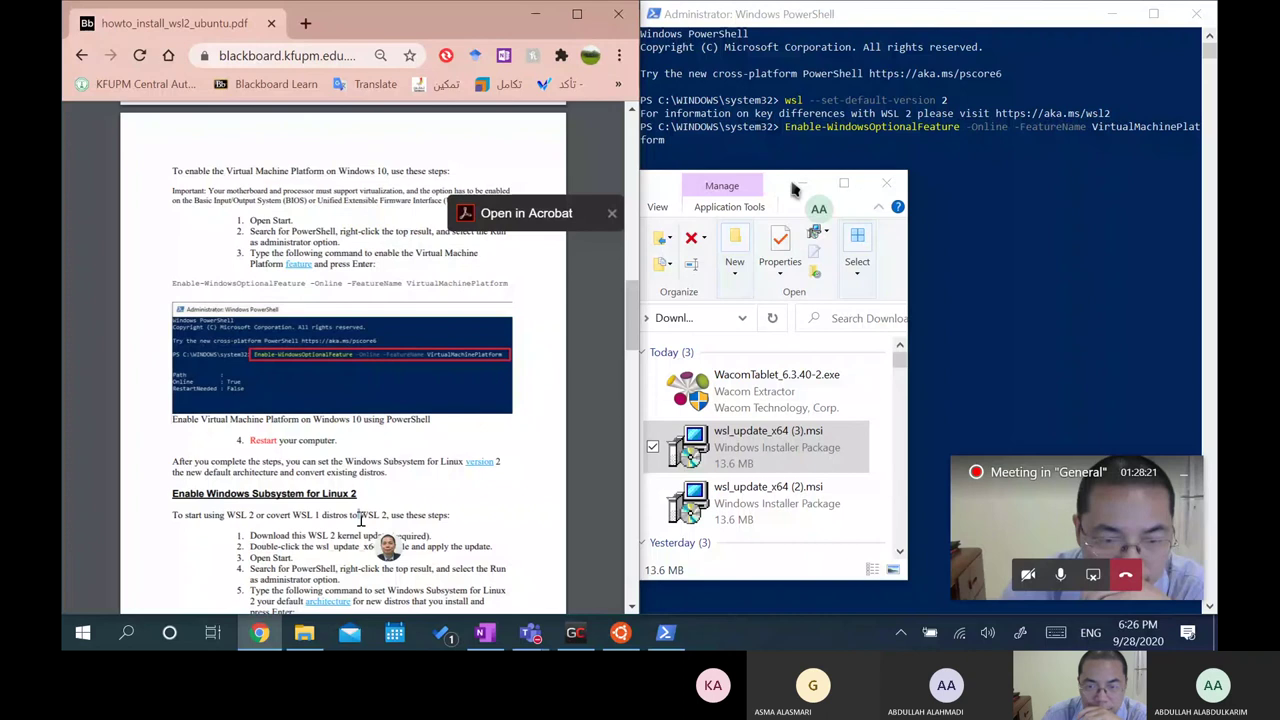
scroll(361, 517, down, 4)
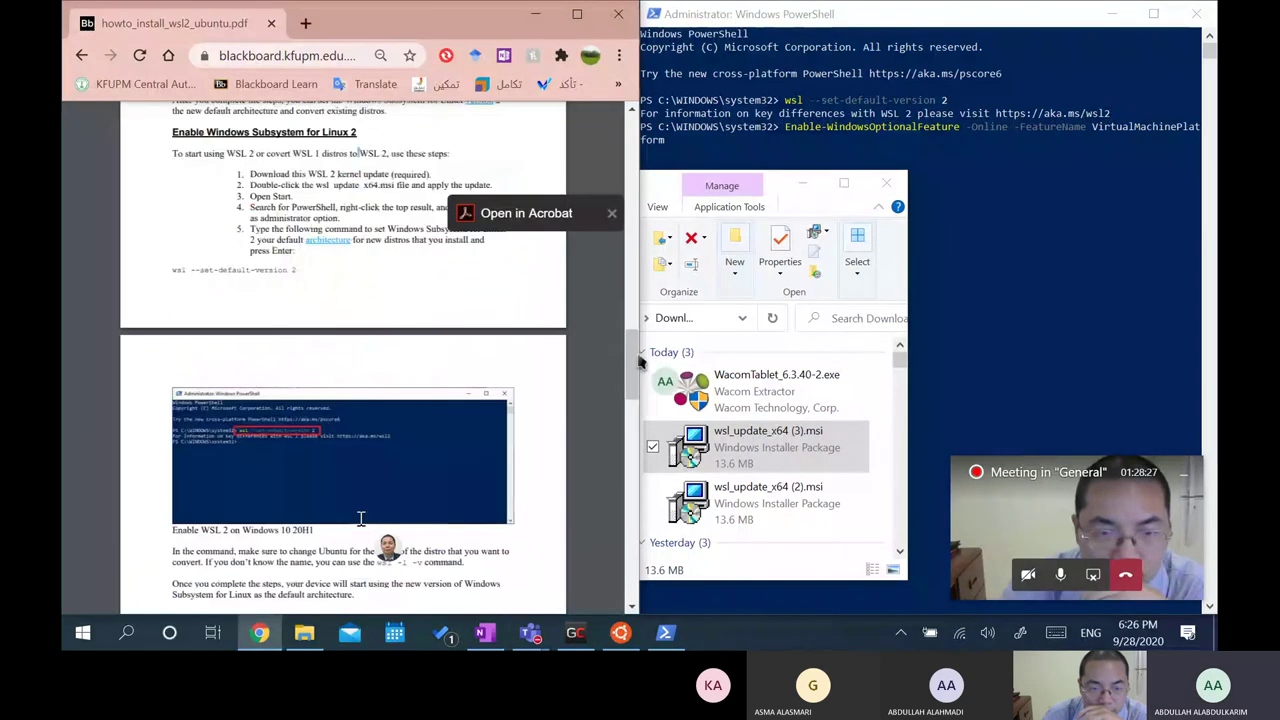
scroll(360, 515, down, 3)
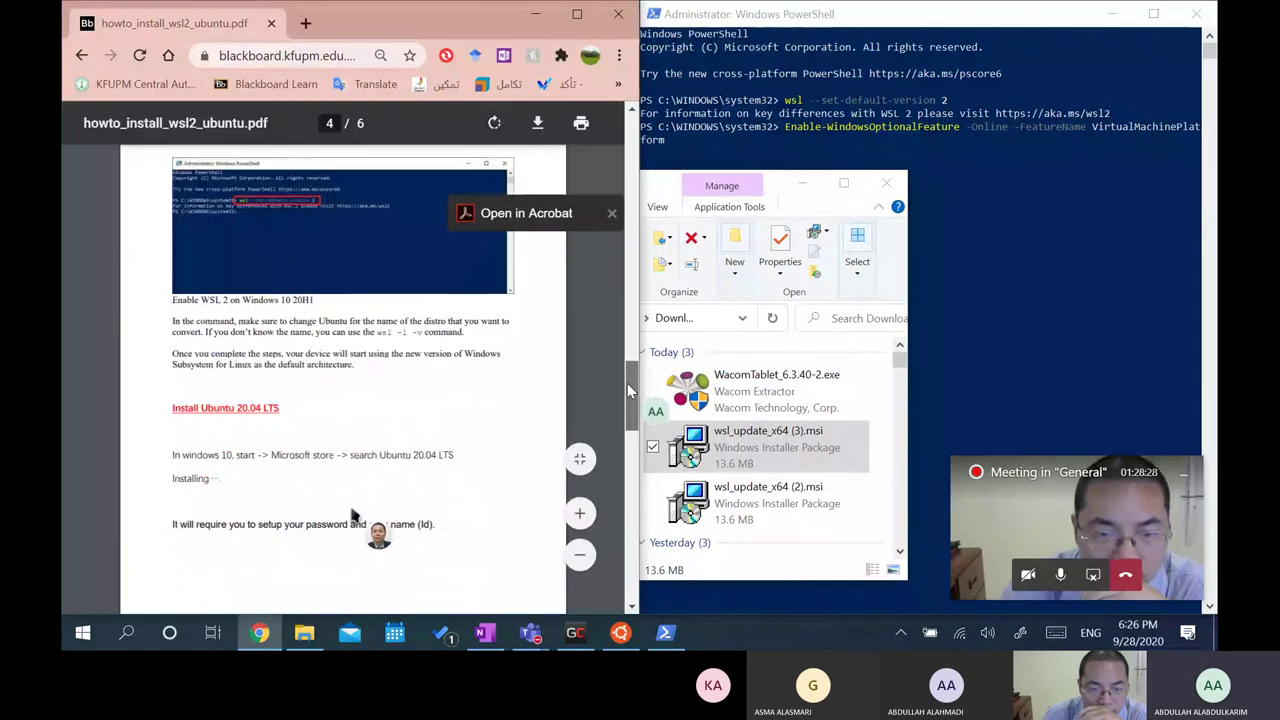
scroll(355, 510, up, 3)
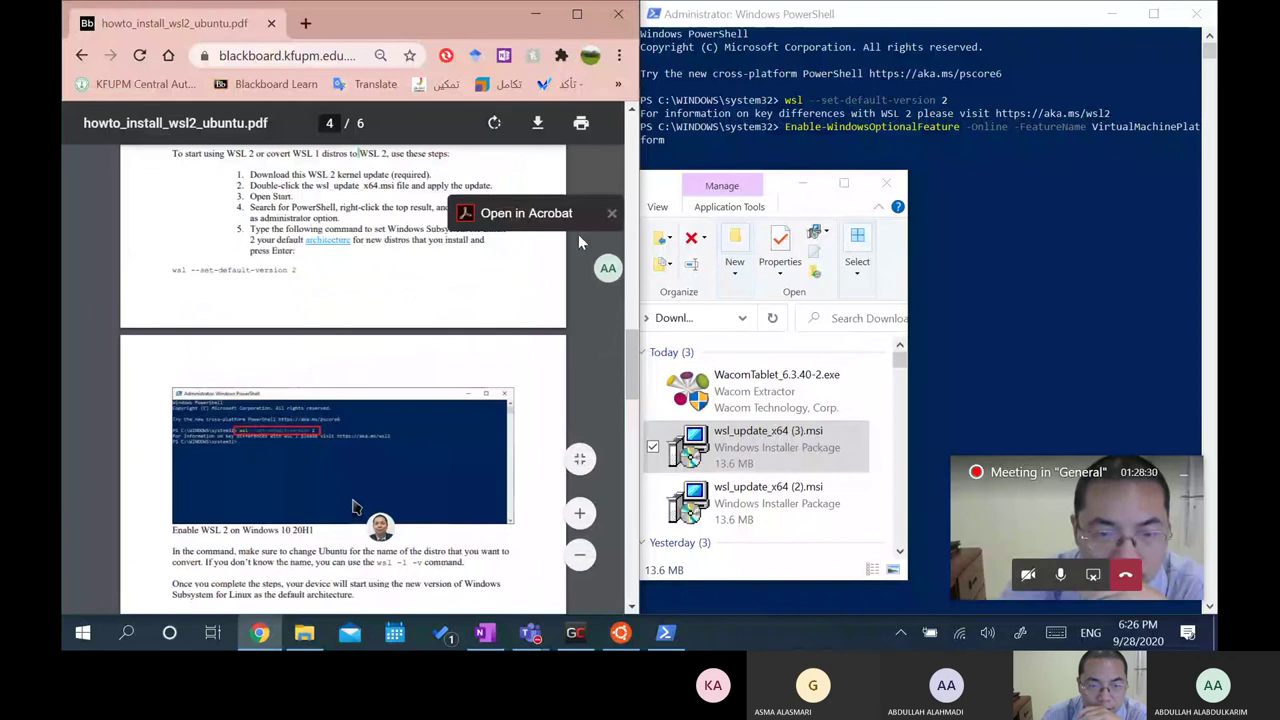
click(1016, 210)
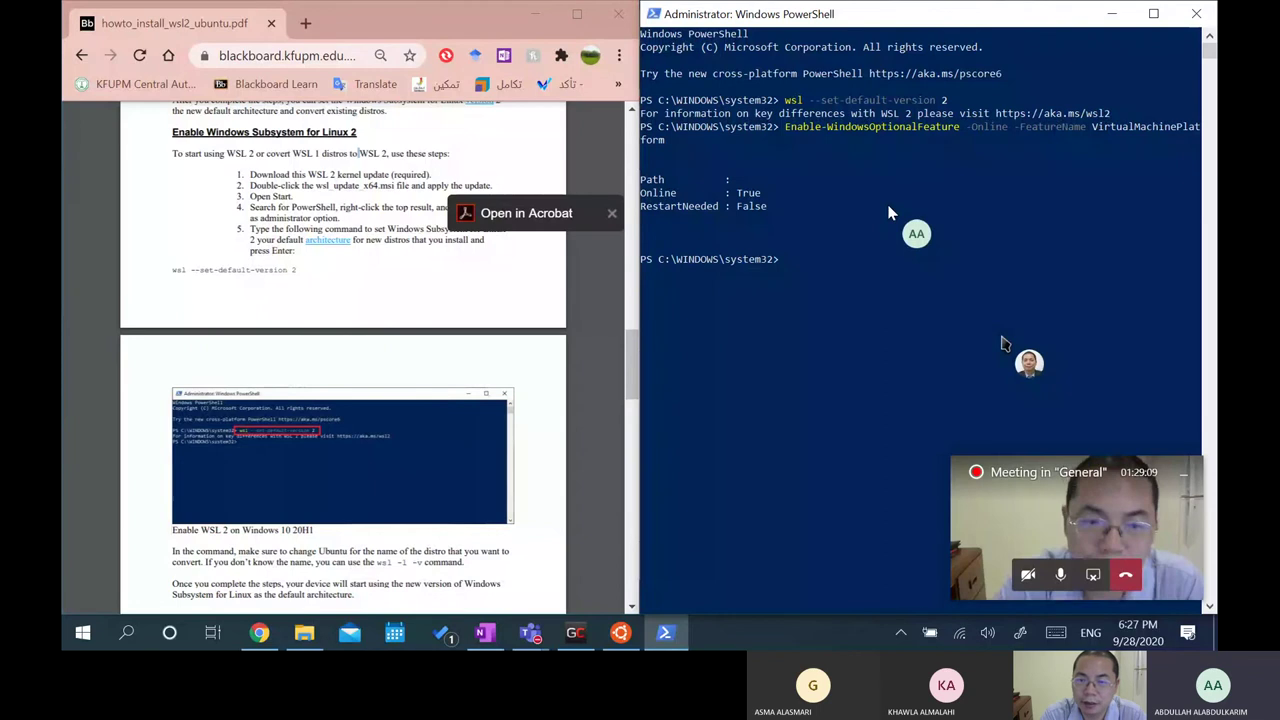
text(wsl )
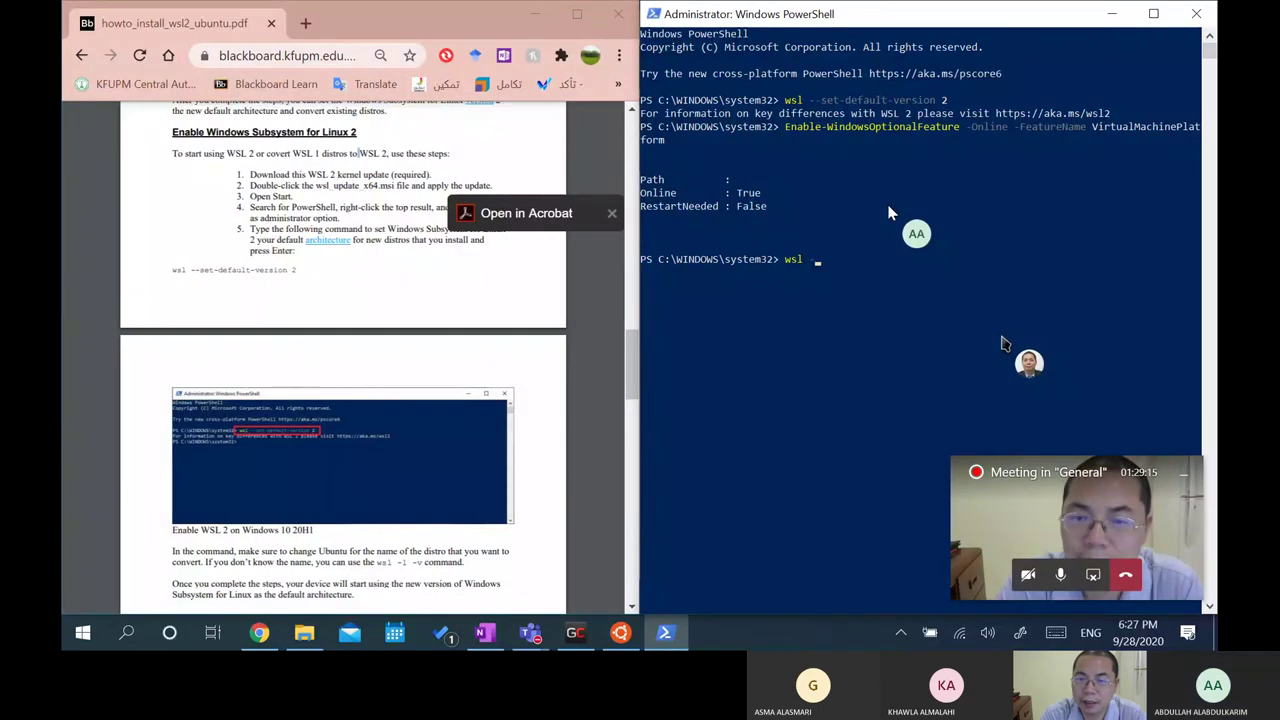
text(-l)
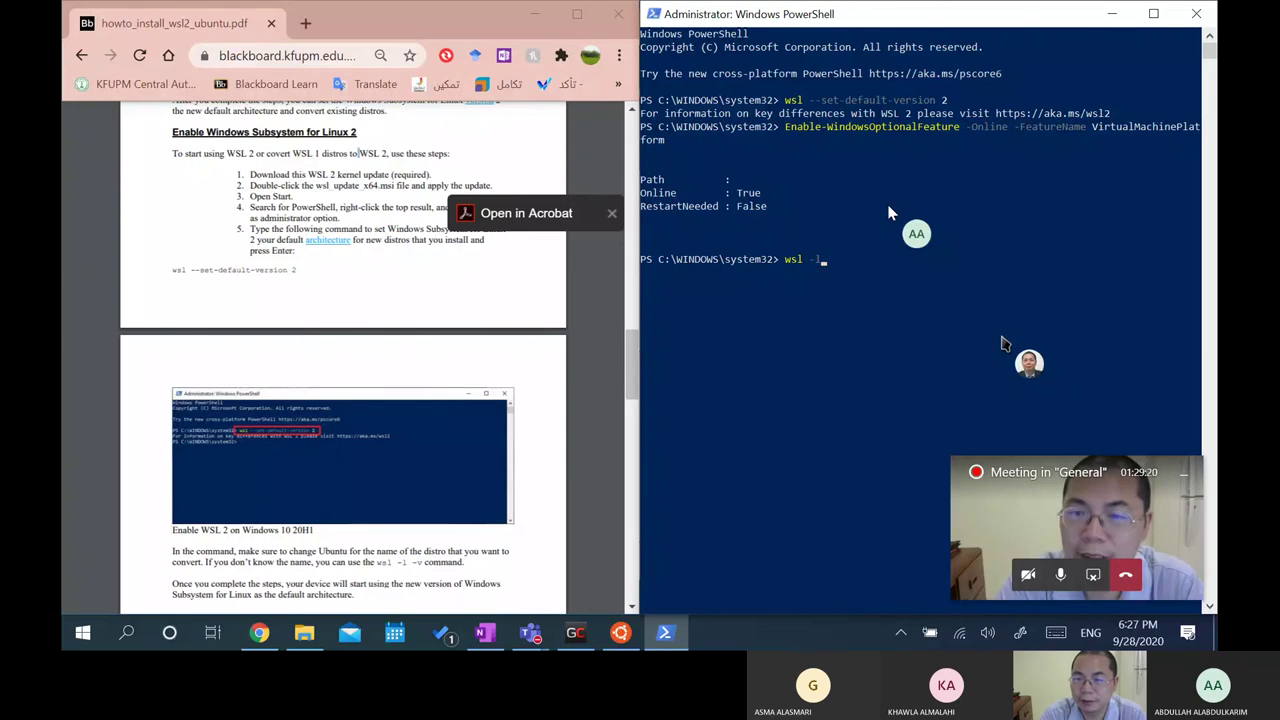
text(-v)
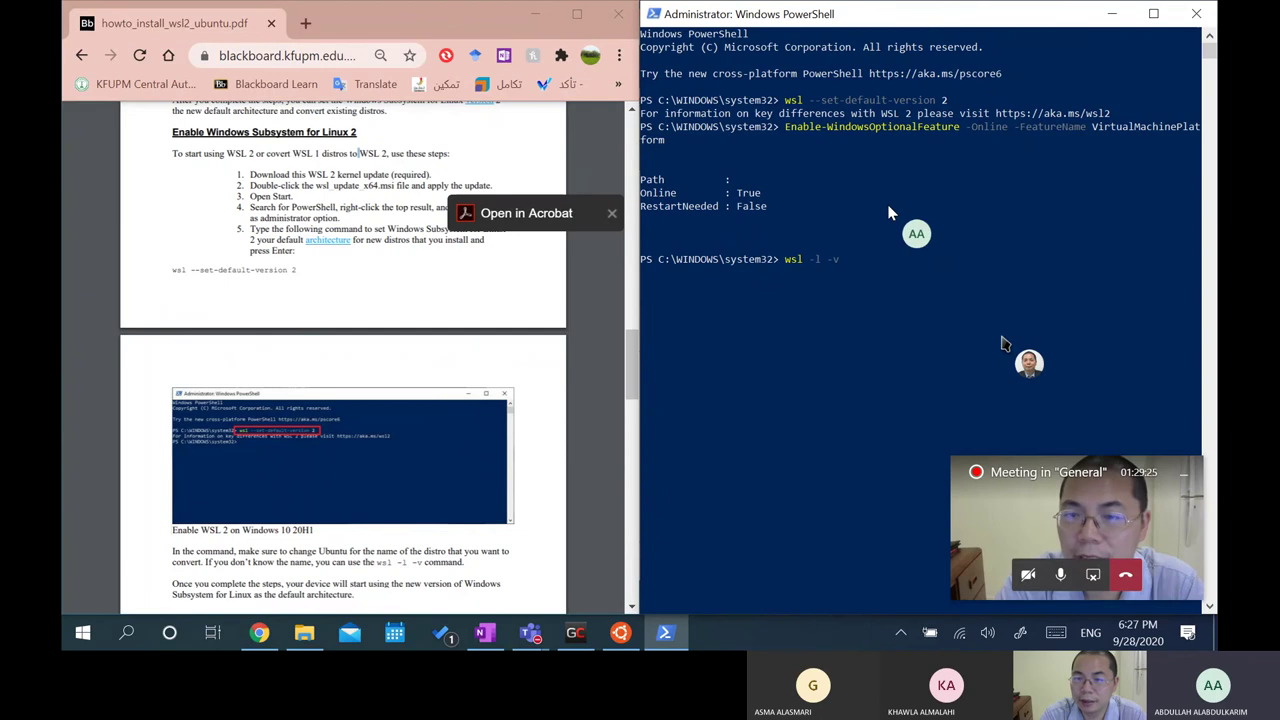
key(Return)
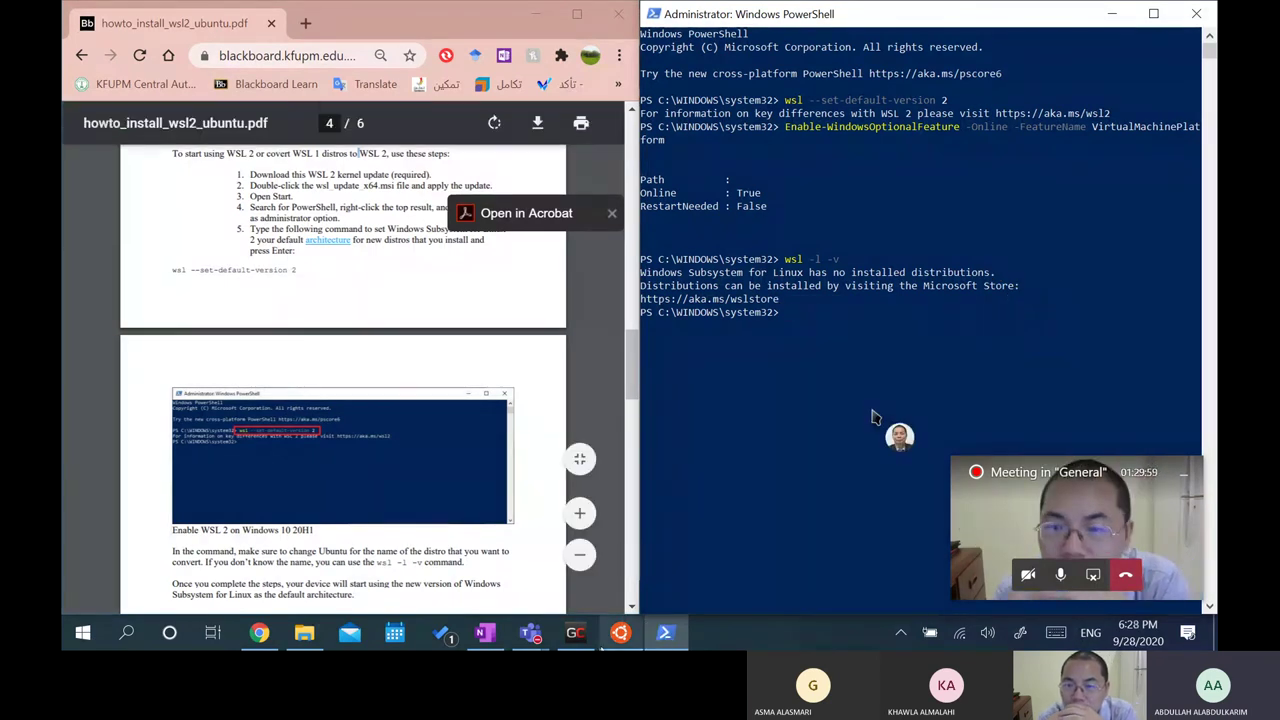
- Check the running Ubuntu window's preview and the full list of recently added apps for Ubuntu entries, and return to PowerShell
mouse_move(620, 636)
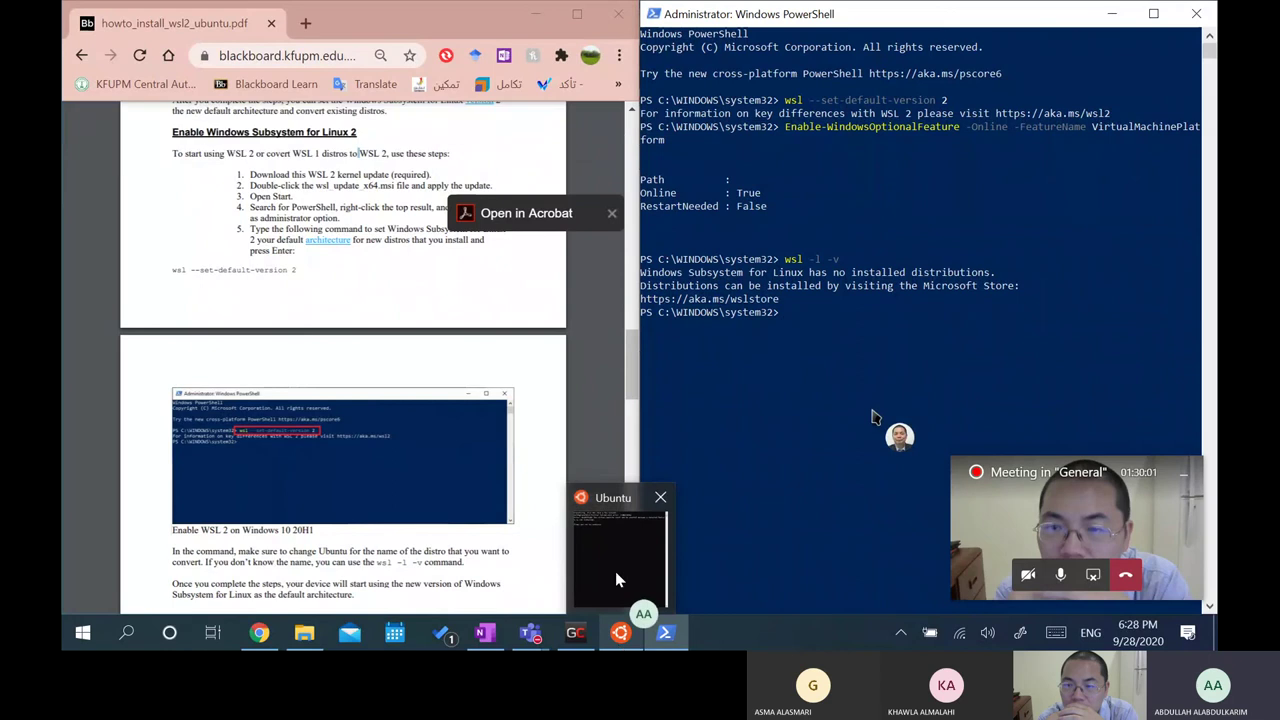
mouse_move(624, 547)
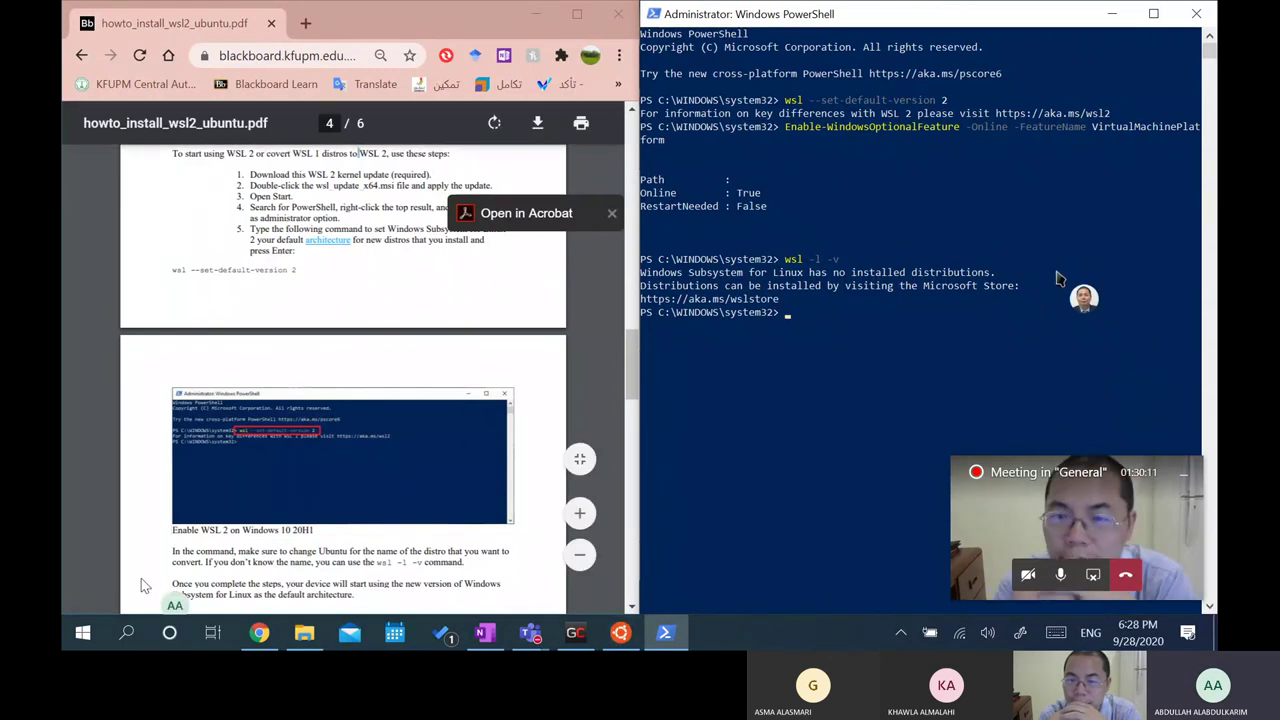
click(83, 632)
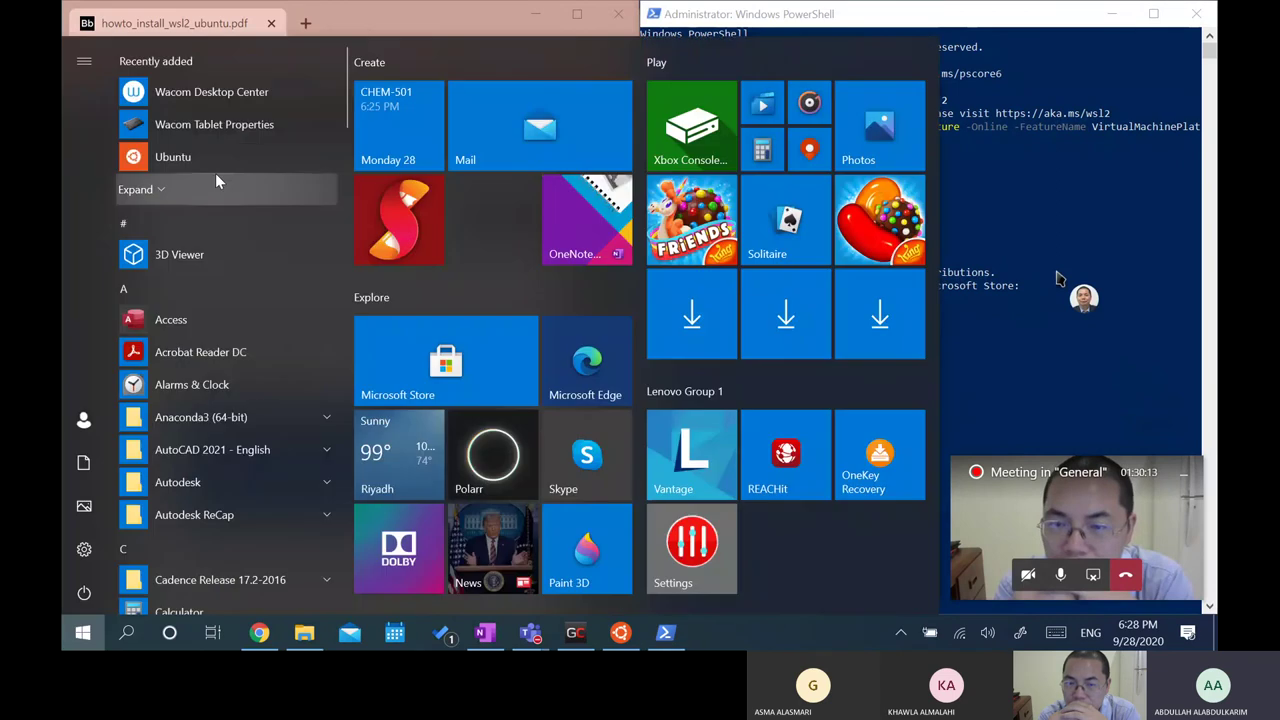
click(216, 176)
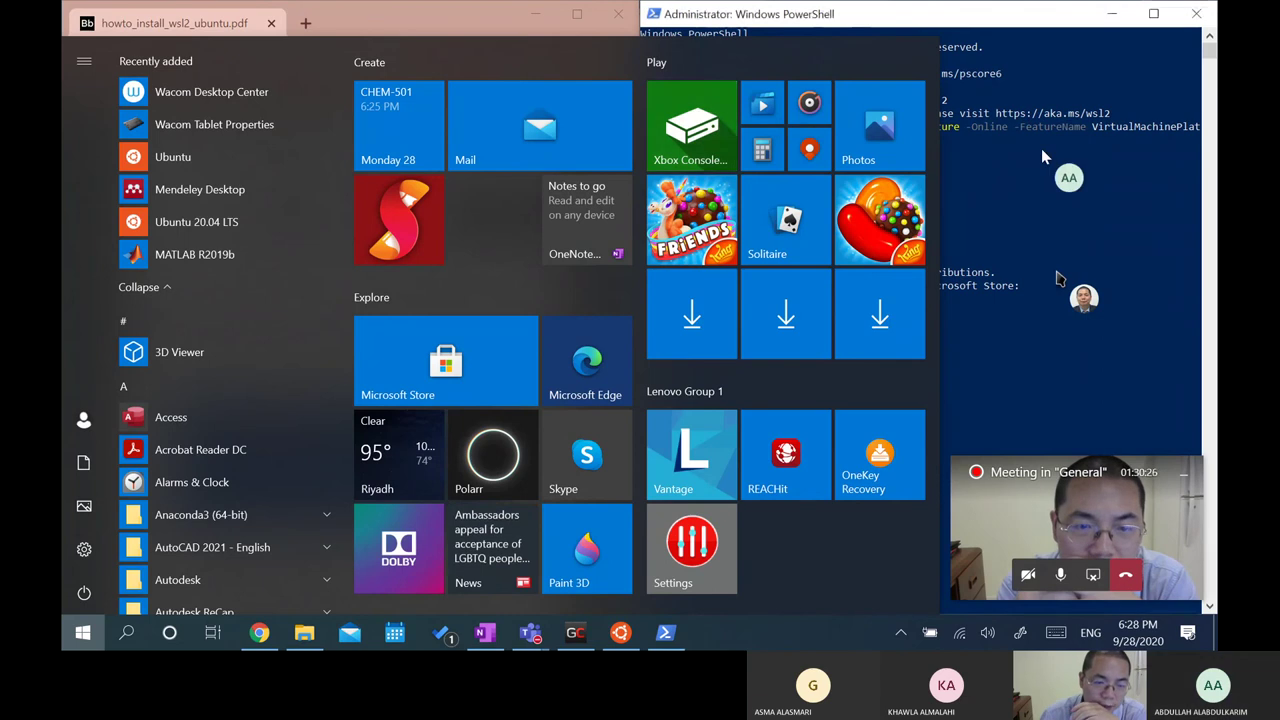
click(1059, 278)
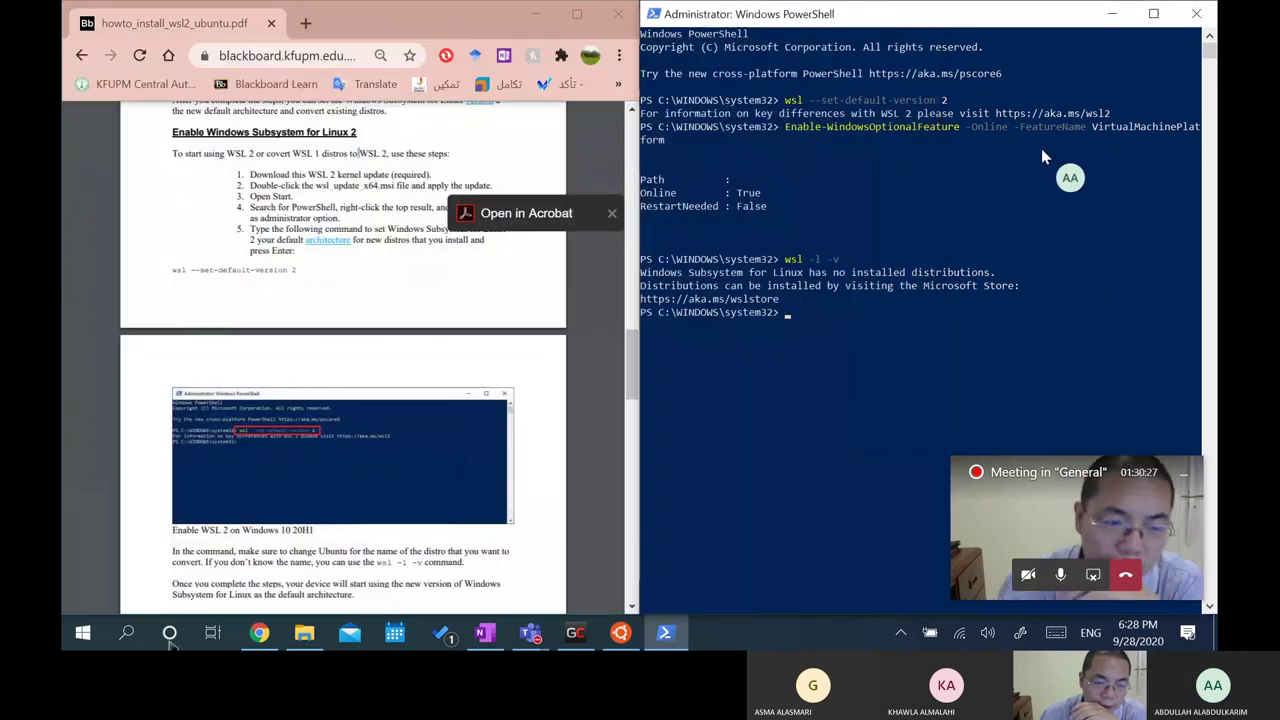
- Open the Windows System About page to check the device specifications, and stop sharing the screen in the meeting
click(83, 634)
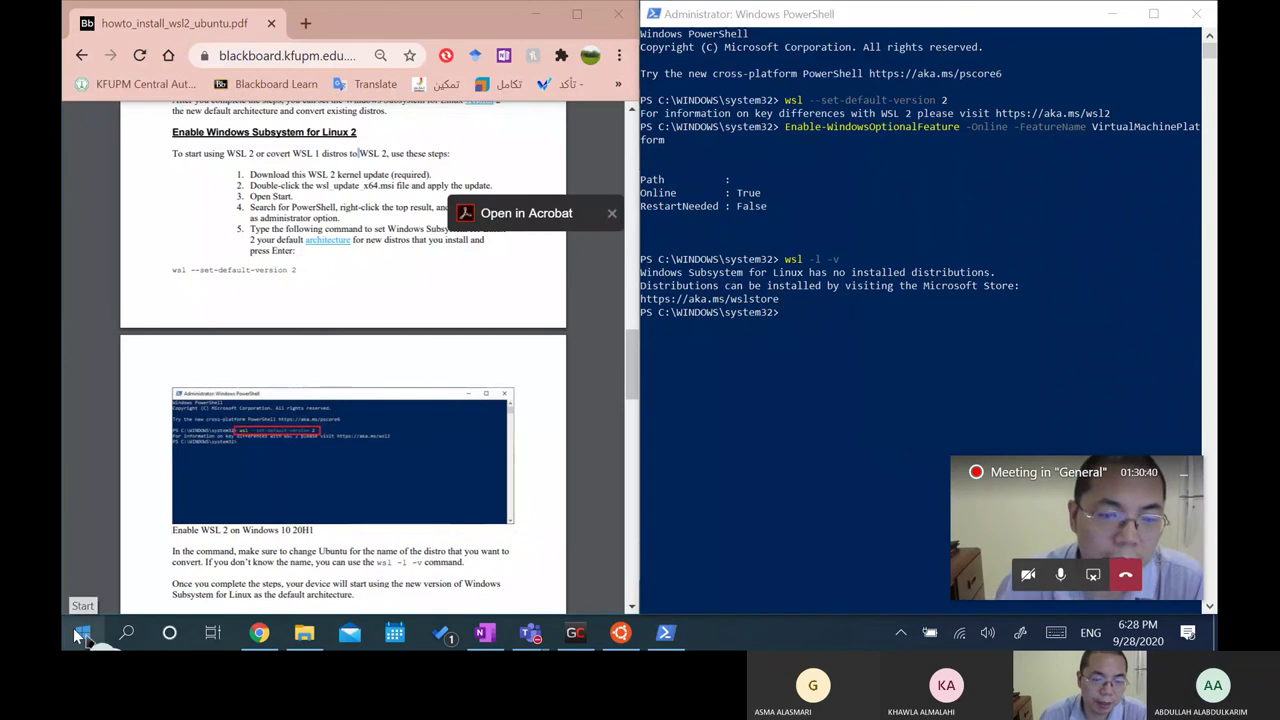
click(83, 634)
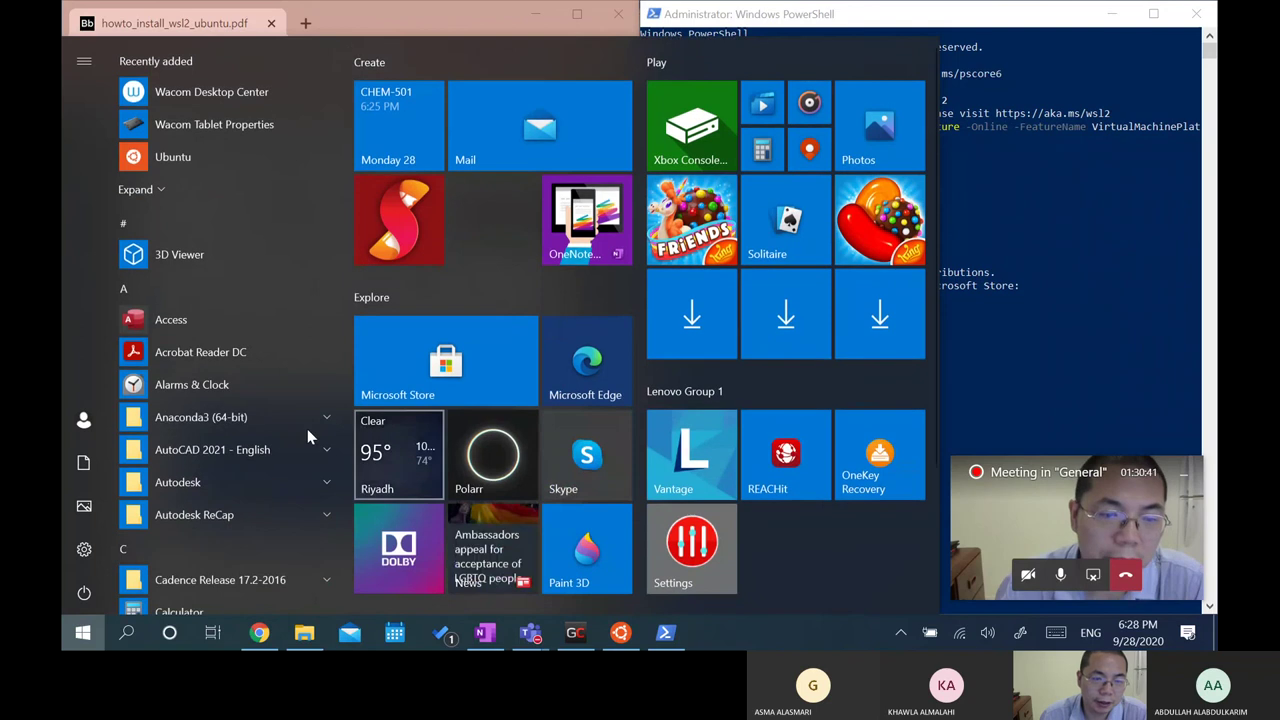
right_click(82, 635)
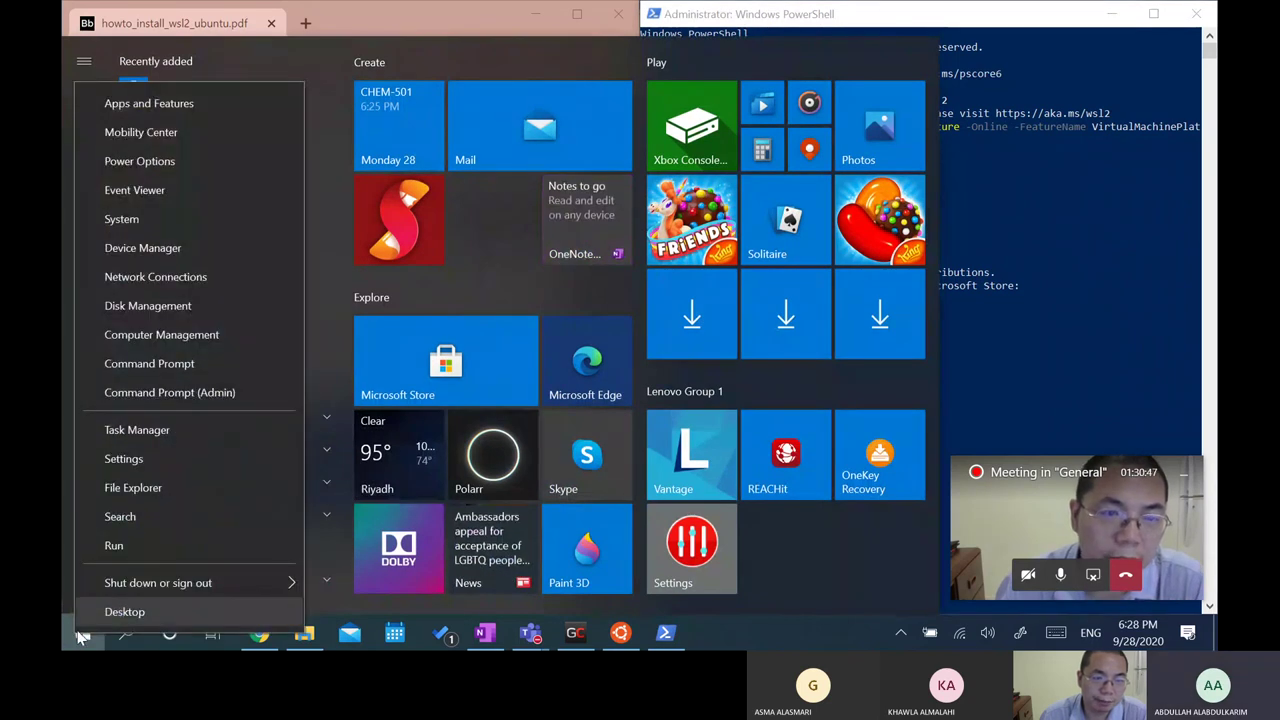
click(160, 217)
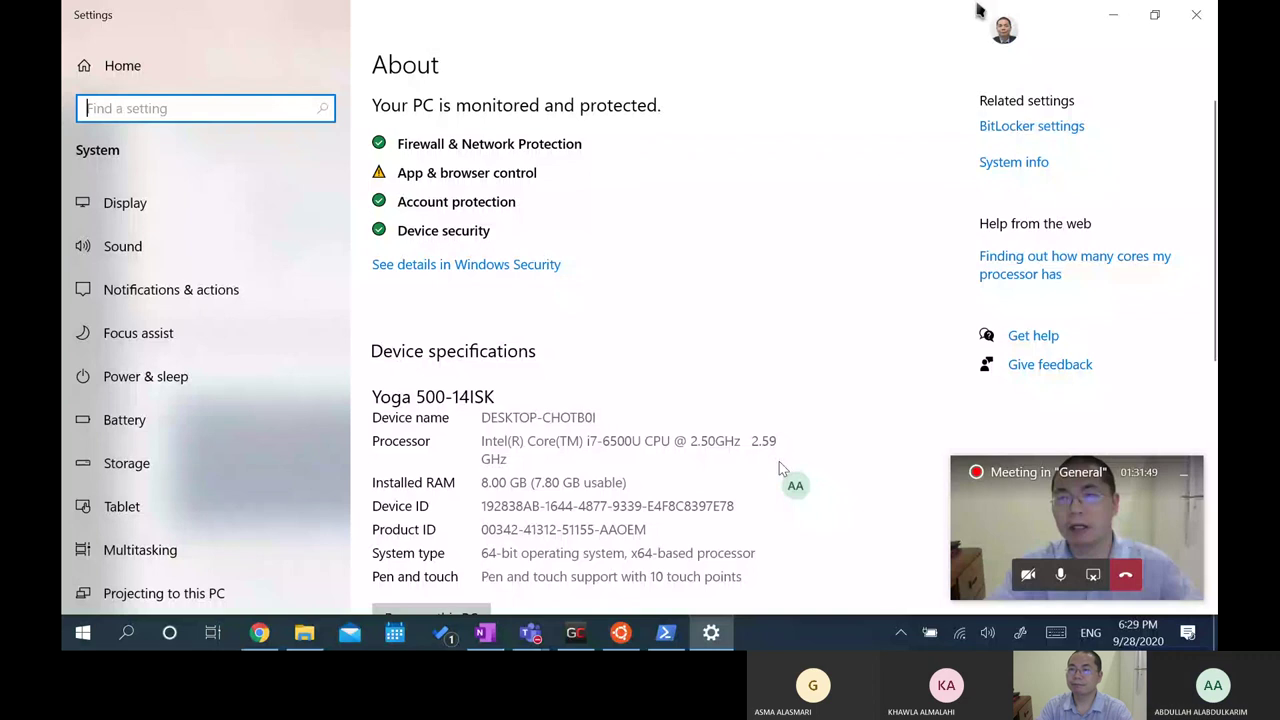
click(1100, 580)
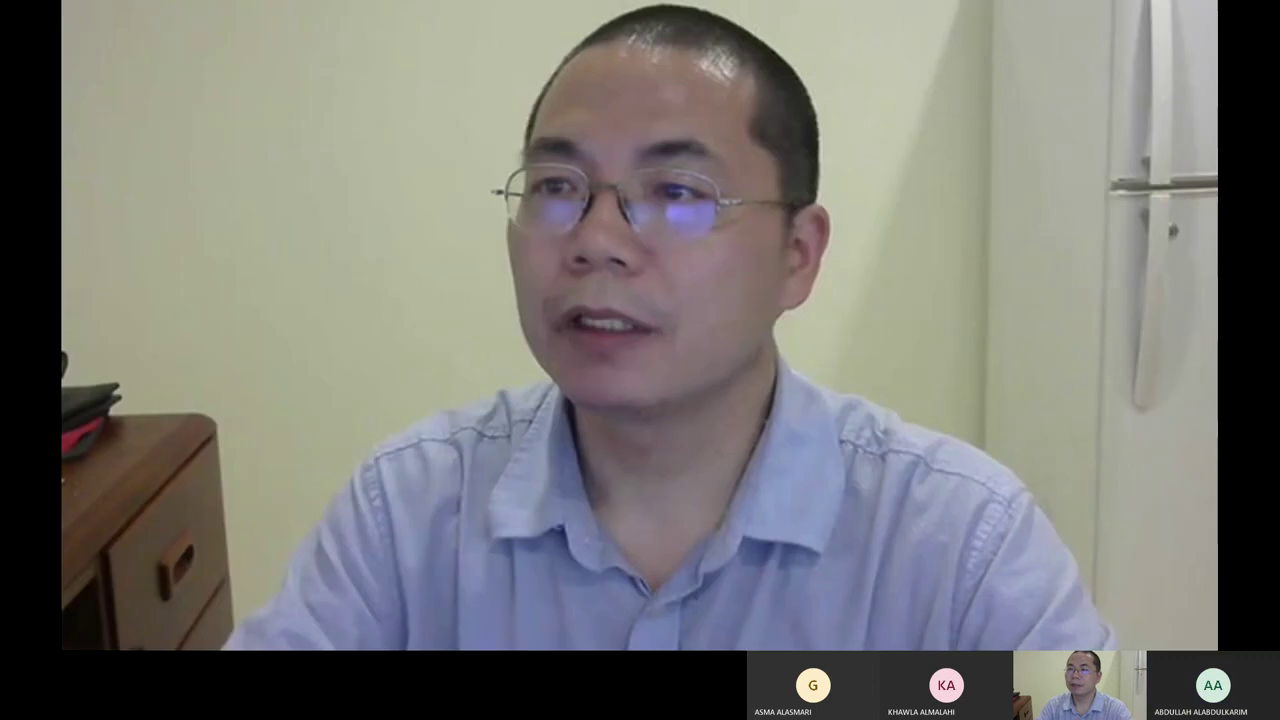